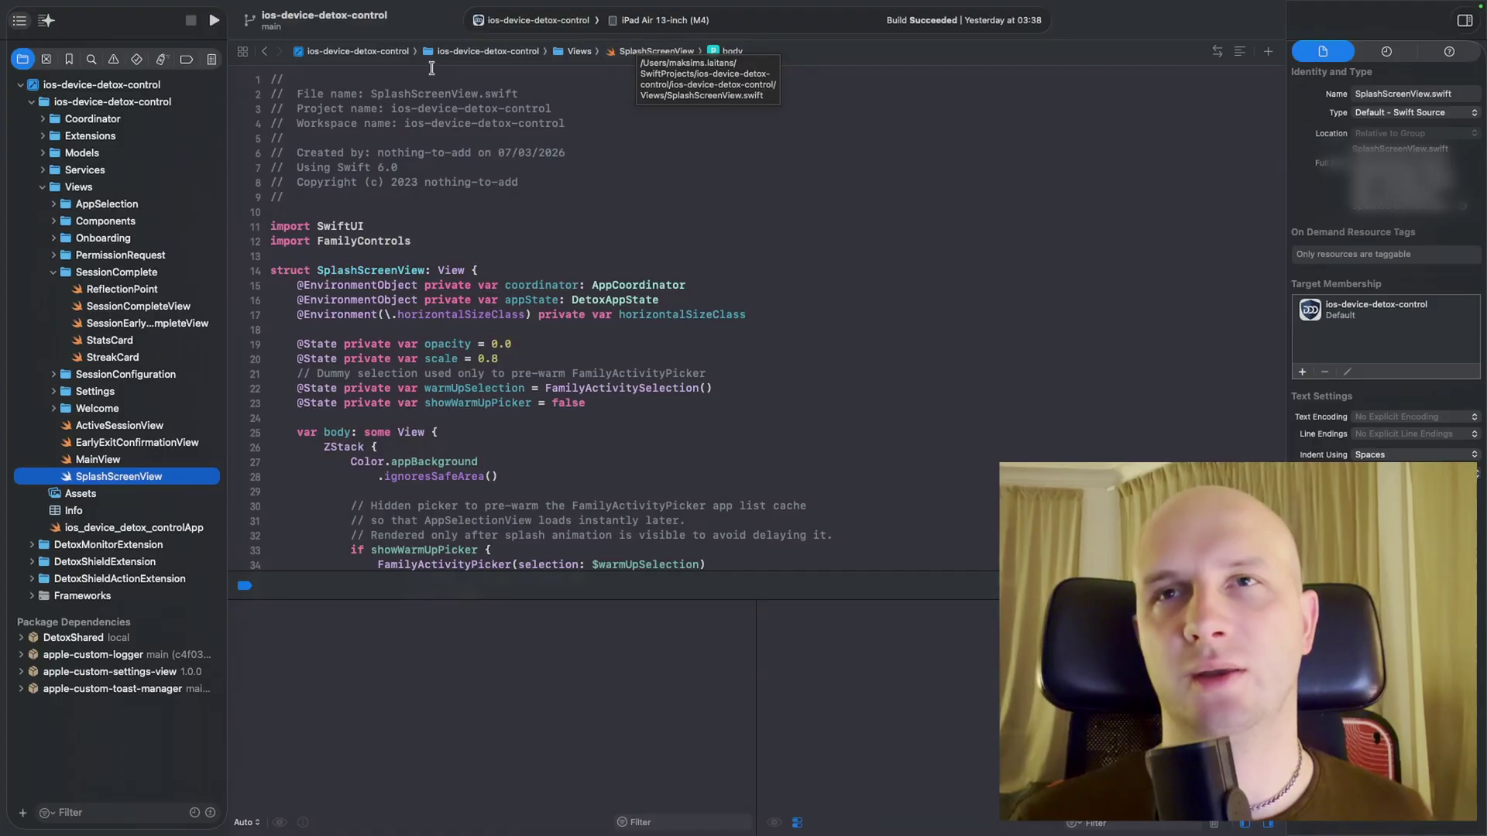
- Review the app target's general settings, including destinations, identity and deployment info, and inspect the AppIcon set in Assets
{"action": "left_click", "coordinate": [140, 87]}
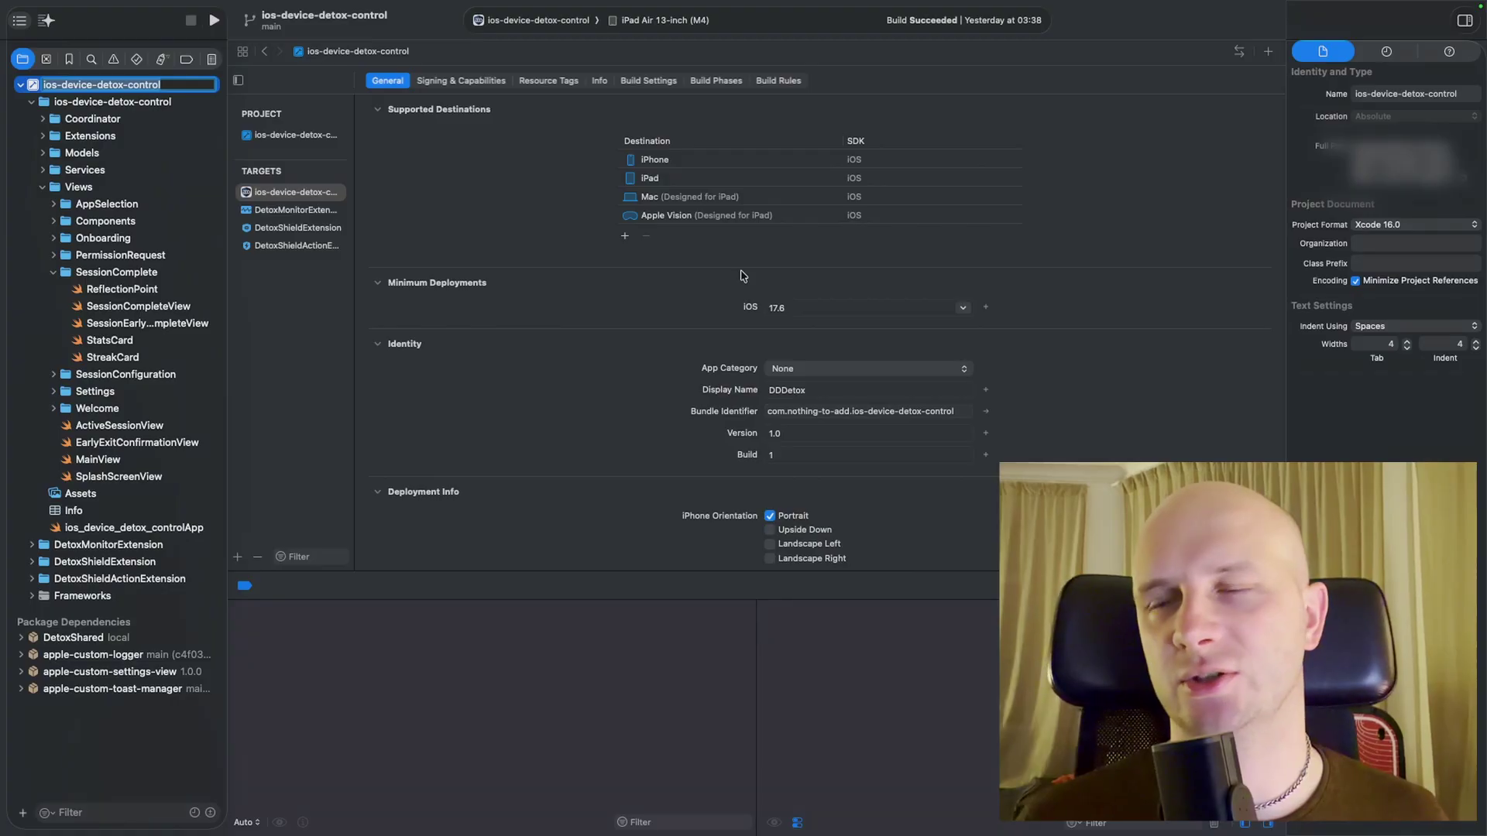
{"action": "scroll", "coordinate": [774, 310], "scroll_direction": "down", "scroll_amount": 1}
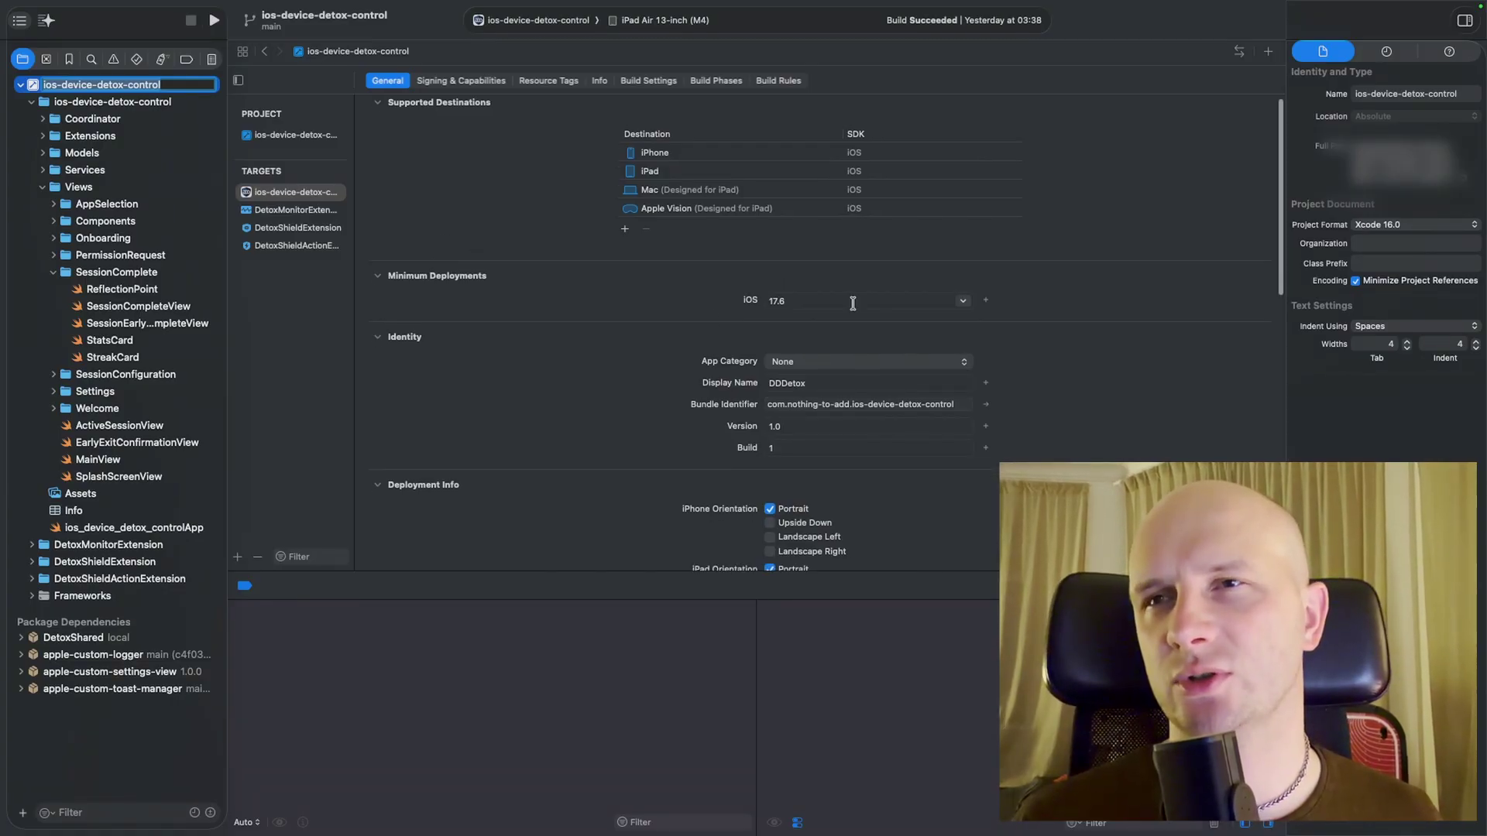
{"action": "scroll", "coordinate": [853, 303], "scroll_direction": "up", "scroll_amount": 1}
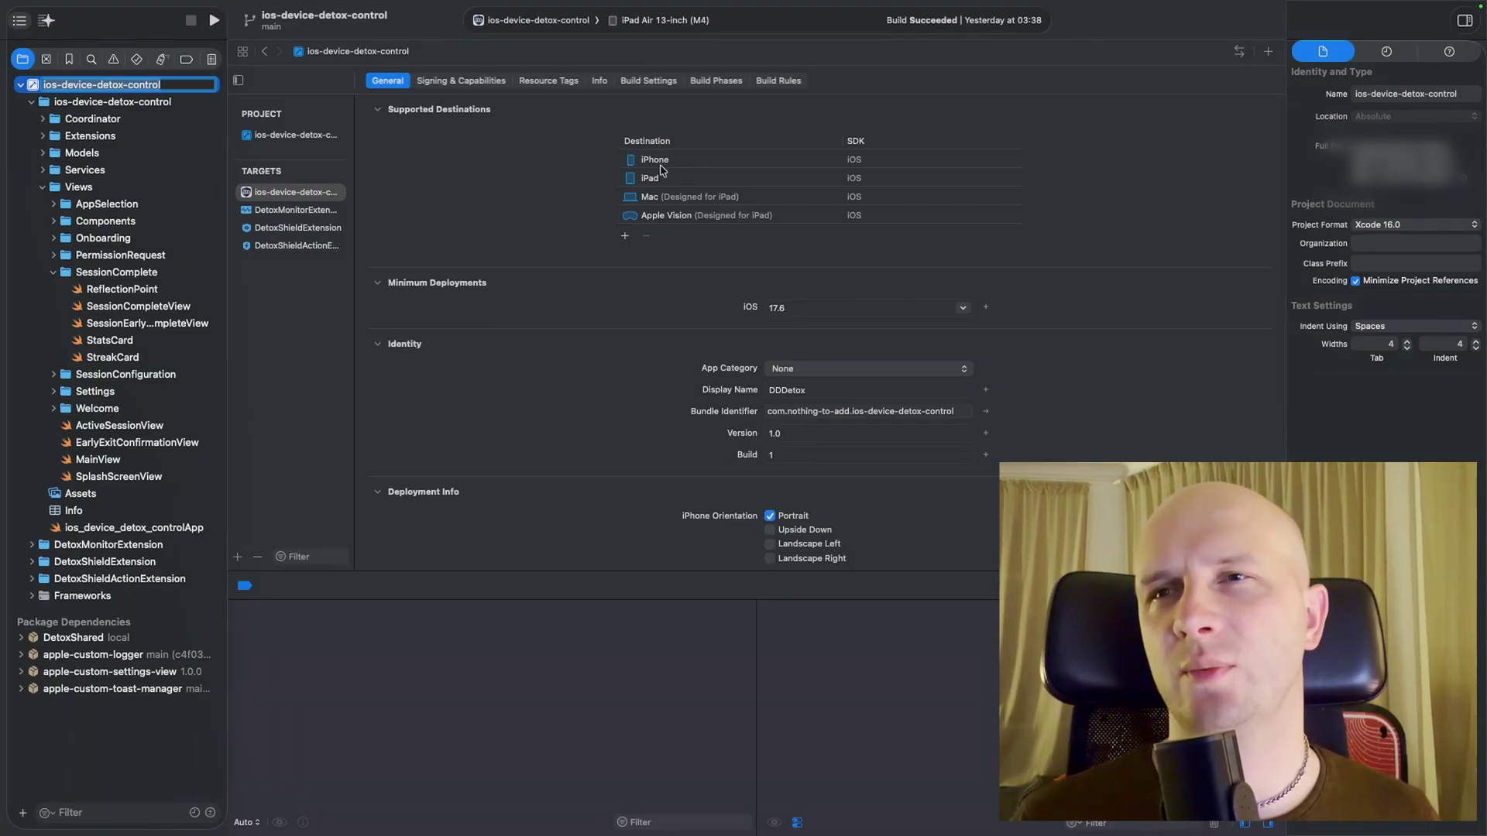
{"action": "scroll", "coordinate": [704, 207], "scroll_direction": "down", "scroll_amount": 5}
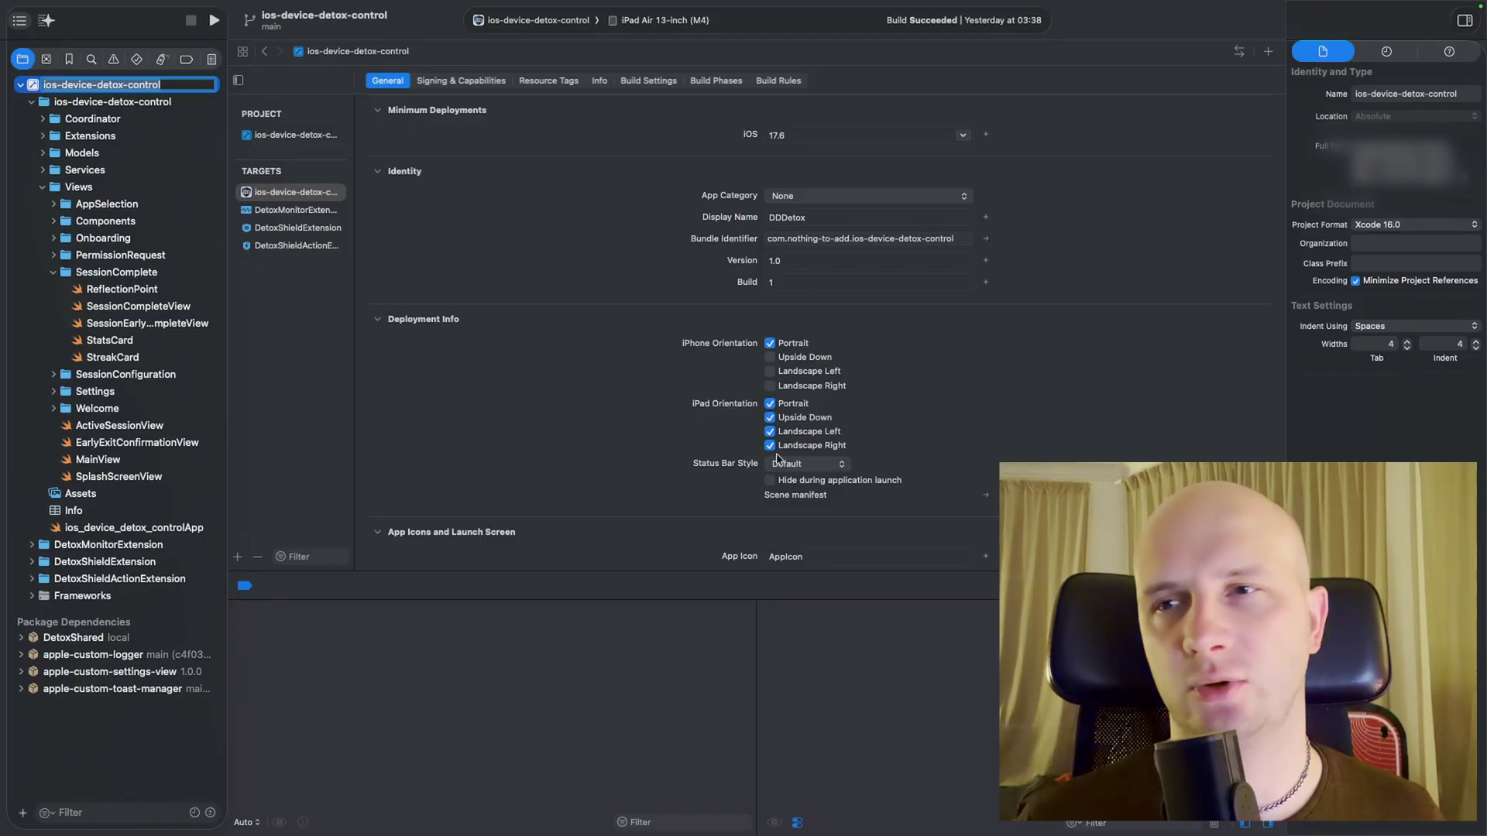
{"action": "scroll", "coordinate": [777, 458], "scroll_direction": "down", "scroll_amount": 3}
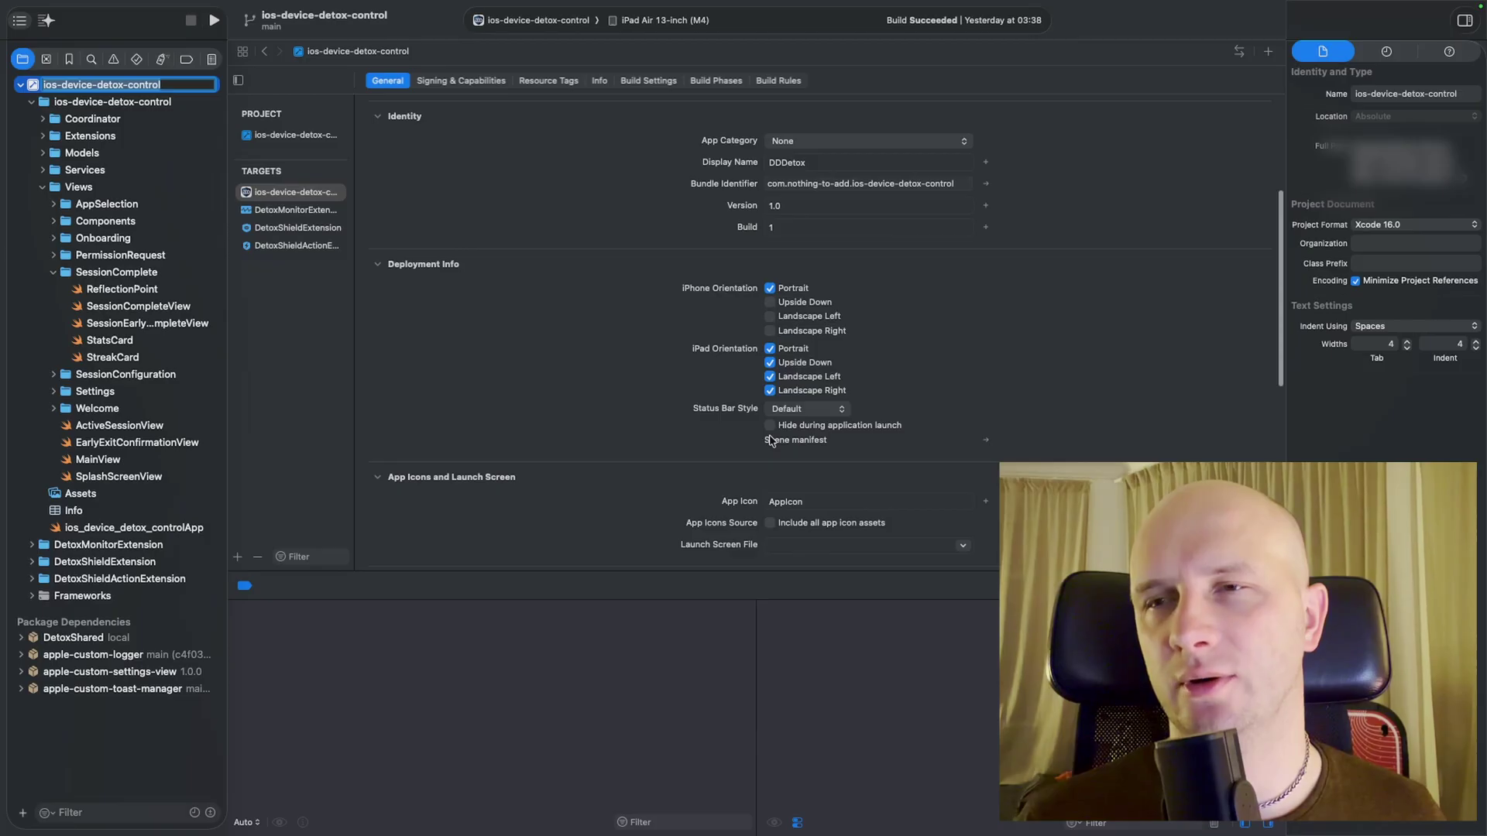
{"action": "scroll", "coordinate": [771, 441], "scroll_direction": "down", "scroll_amount": 1}
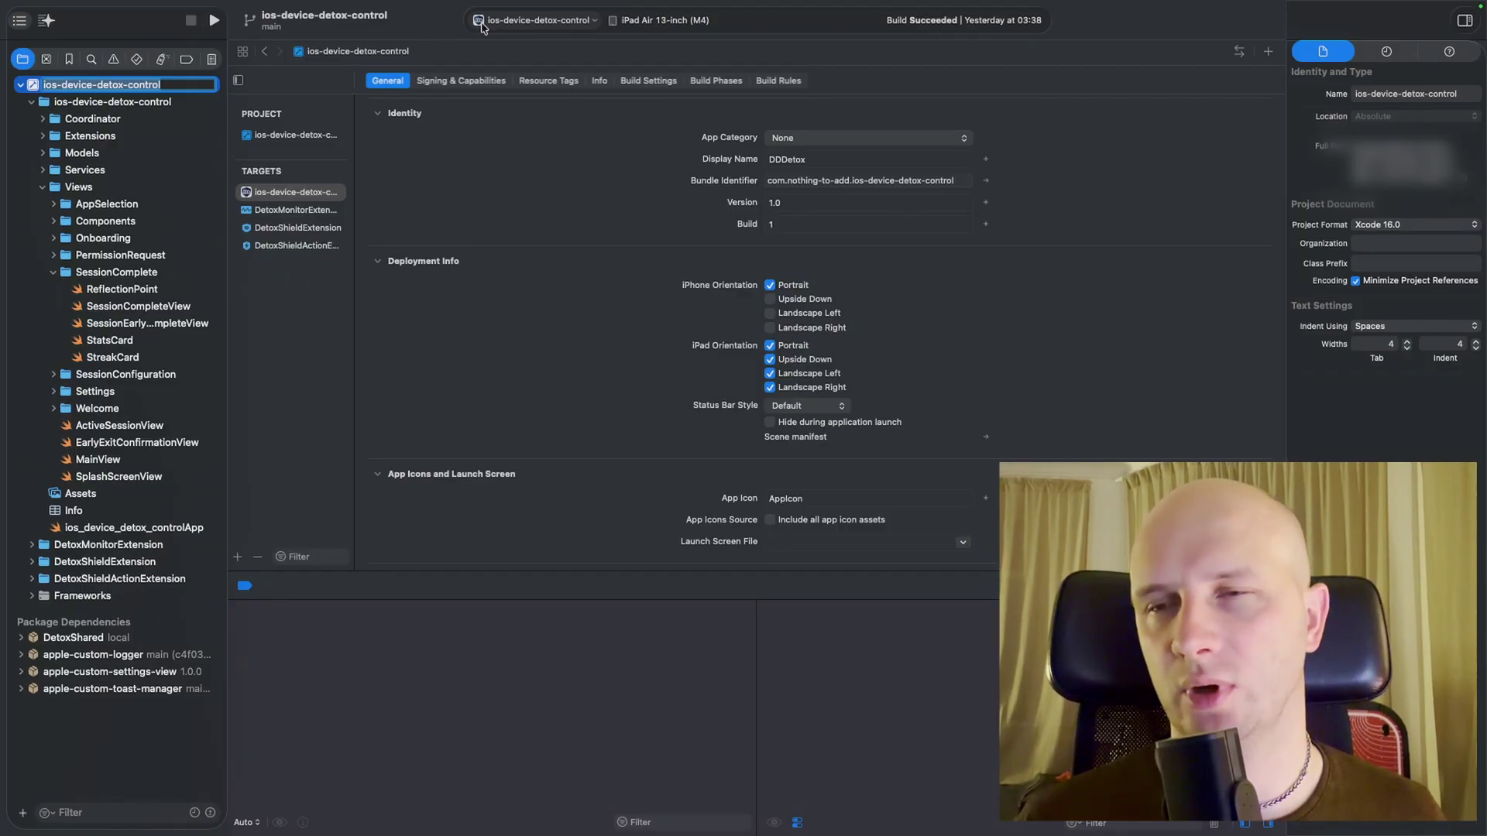
{"action": "scroll", "coordinate": [790, 371], "scroll_direction": "down", "scroll_amount": 3}
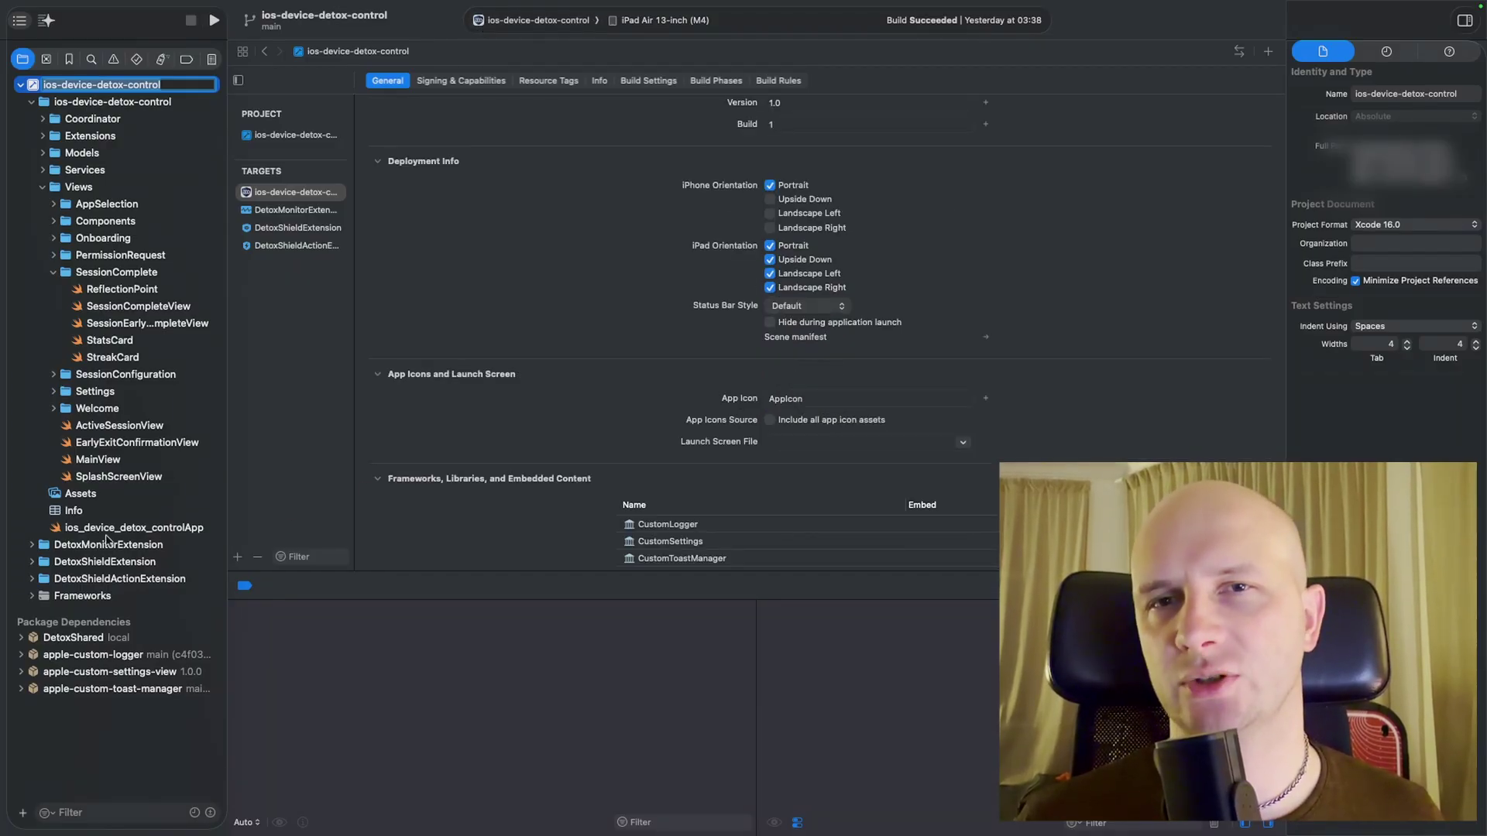
{"action": "left_click", "coordinate": [81, 494]}
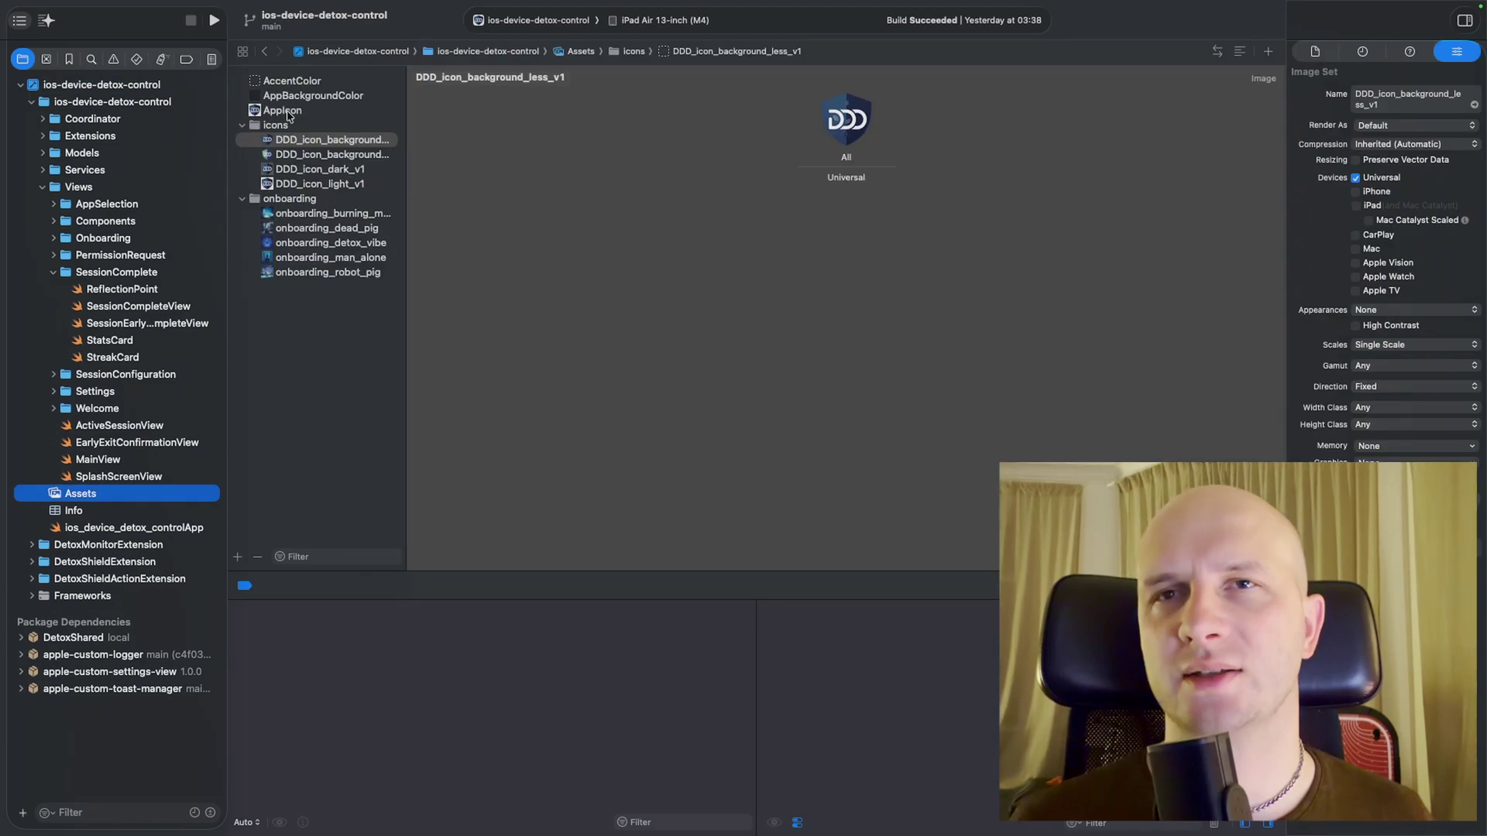
{"action": "left_click", "coordinate": [284, 111]}
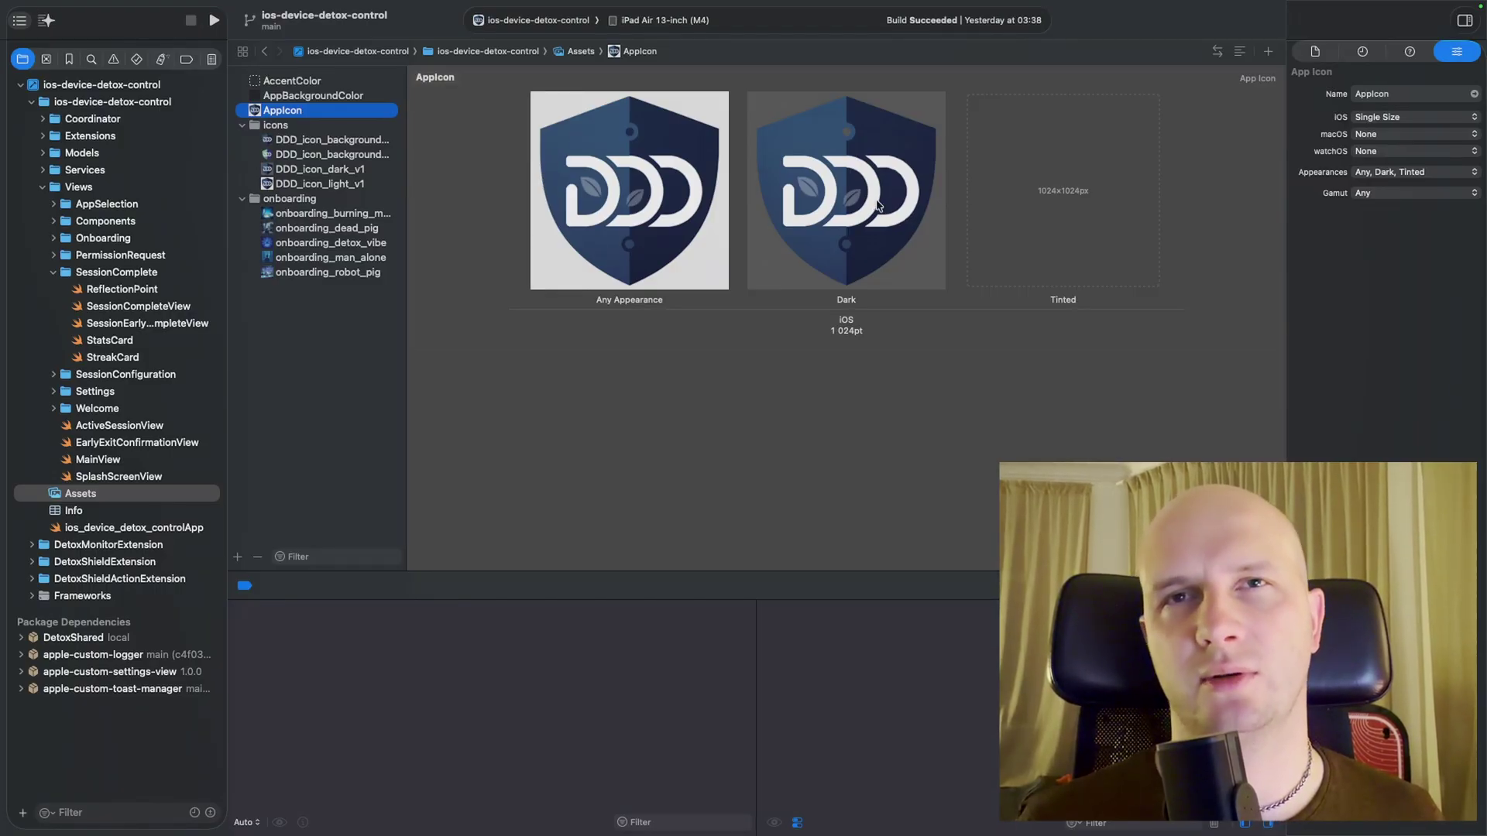
- Review the app target's signing setup, app groups and background modes in Signing & Capabilities
{"action": "left_click", "coordinate": [135, 86]}
{"action": "left_click", "coordinate": [452, 82]}
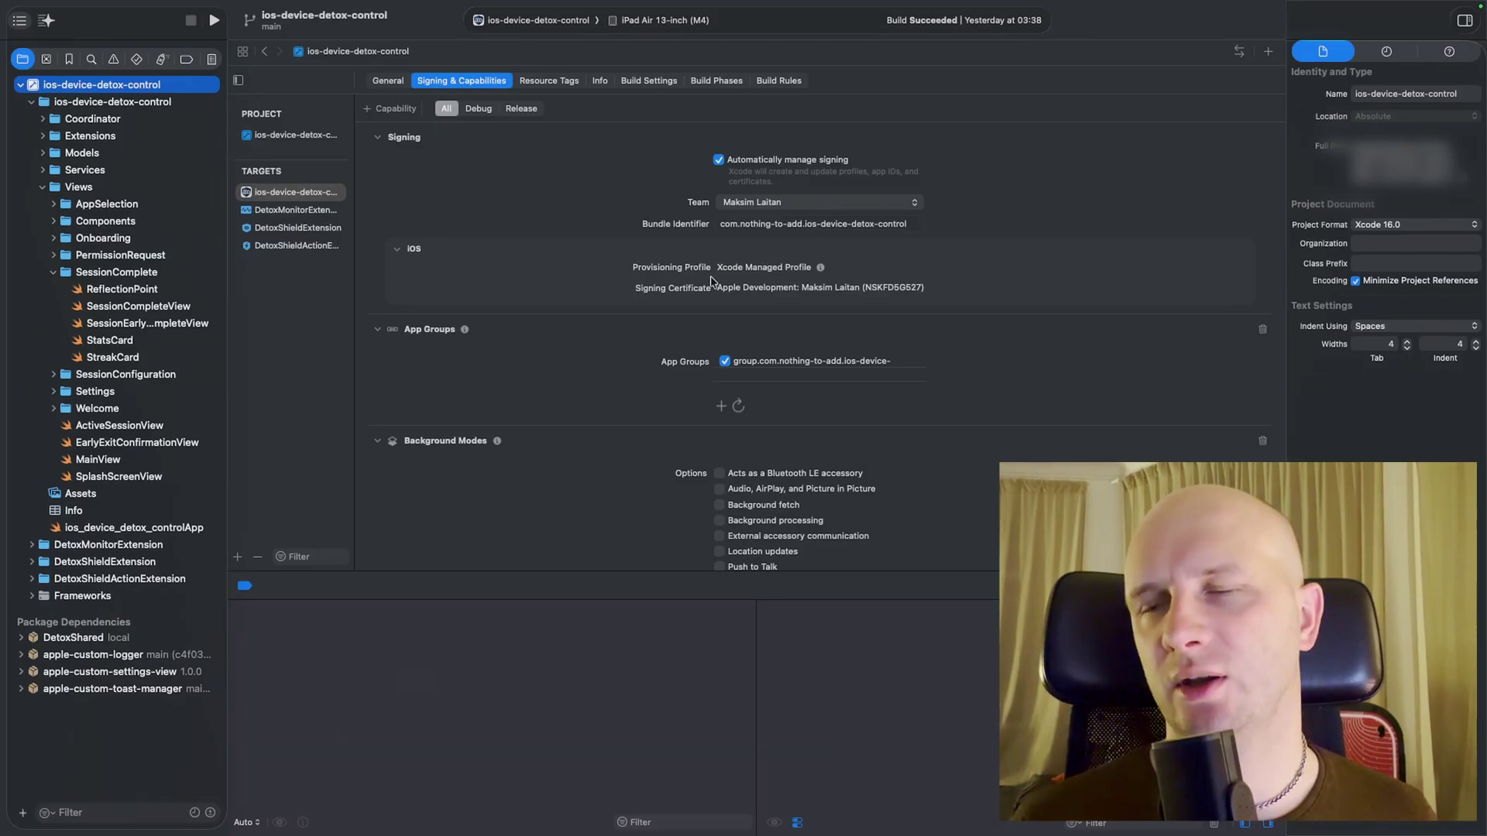
{"action": "scroll", "coordinate": [830, 457], "scroll_direction": "down", "scroll_amount": 4}
{"action": "scroll", "coordinate": [829, 457], "scroll_direction": "down", "scroll_amount": 10}
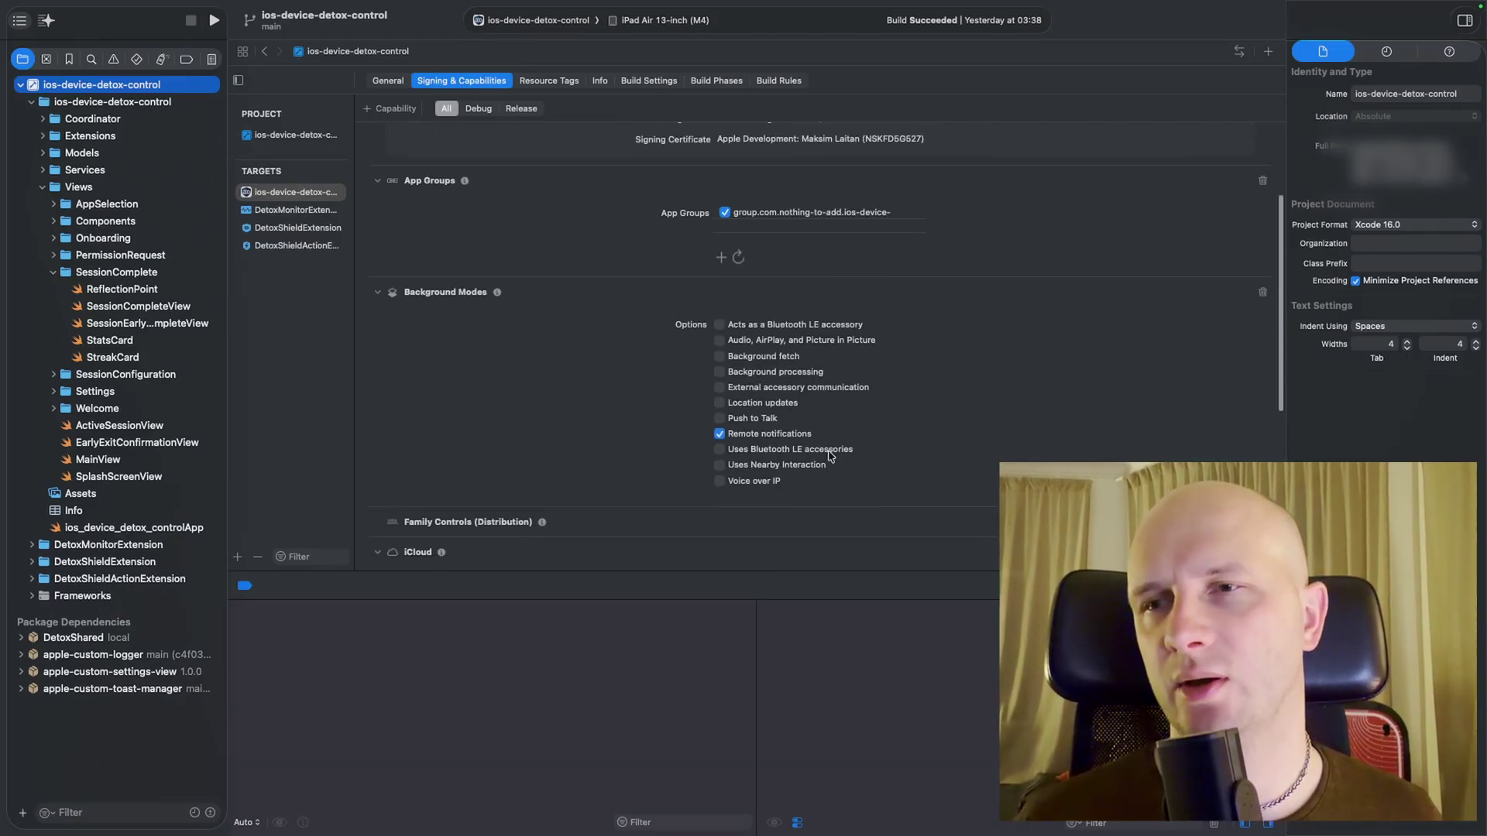
{"action": "scroll", "coordinate": [830, 457], "scroll_direction": "up", "scroll_amount": 15}
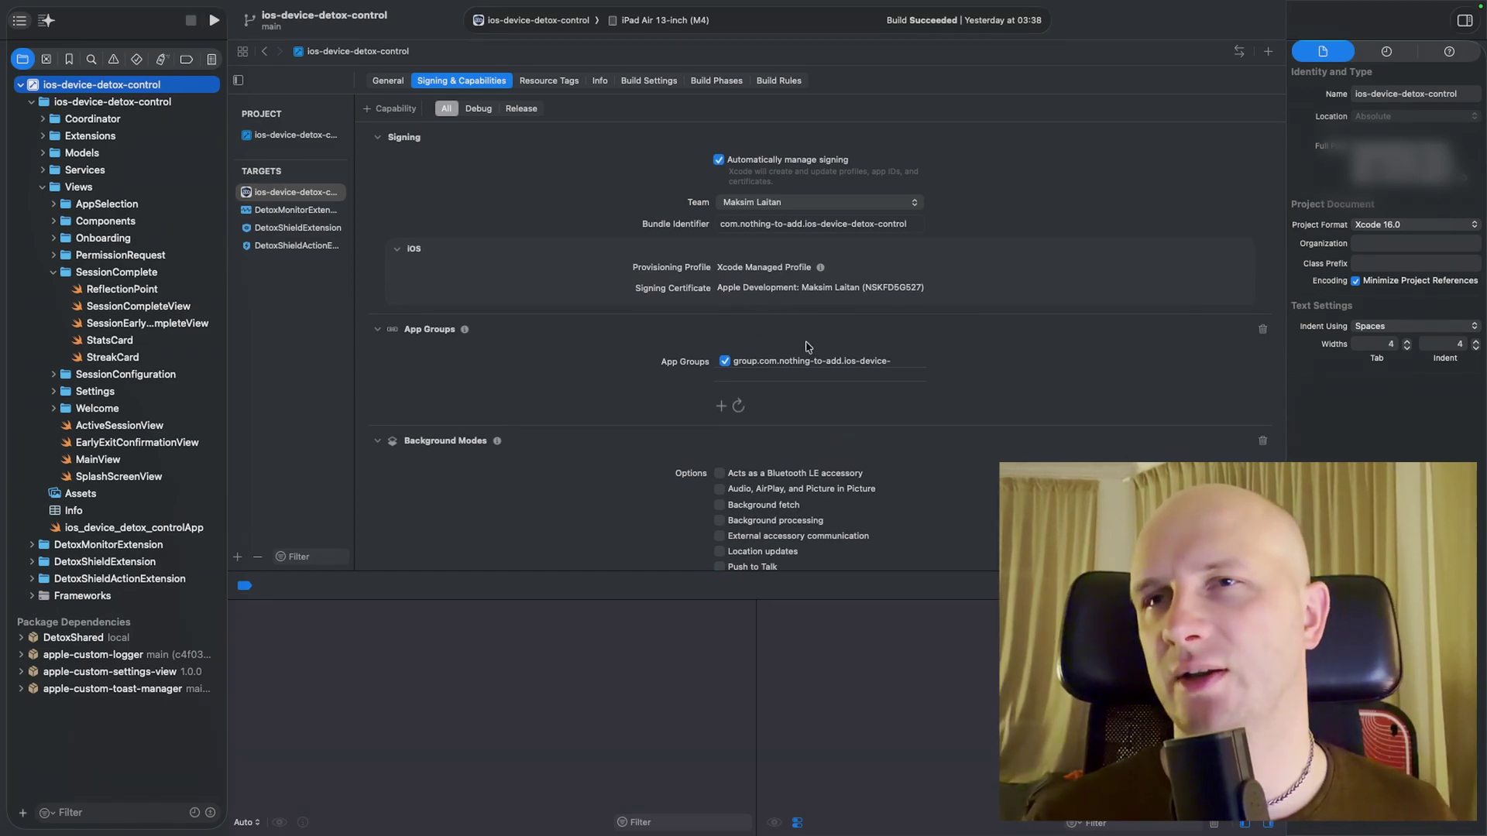
- Set the build destination of the ios-device-detox-control scheme to Any iOS Device (arm64)
{"action": "left_click", "coordinate": [388, 77]}
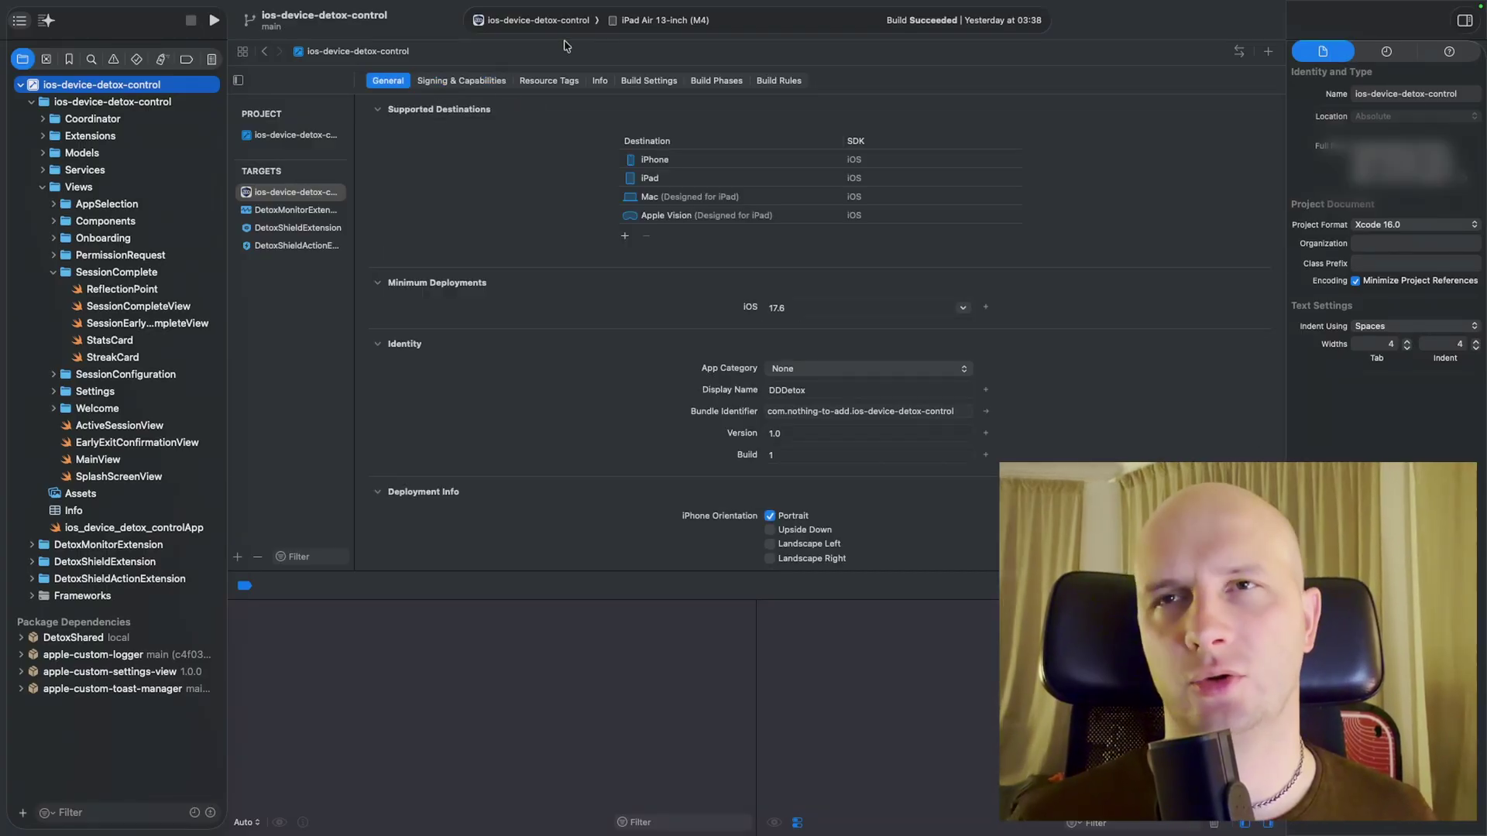
{"action": "left_click", "coordinate": [665, 20]}
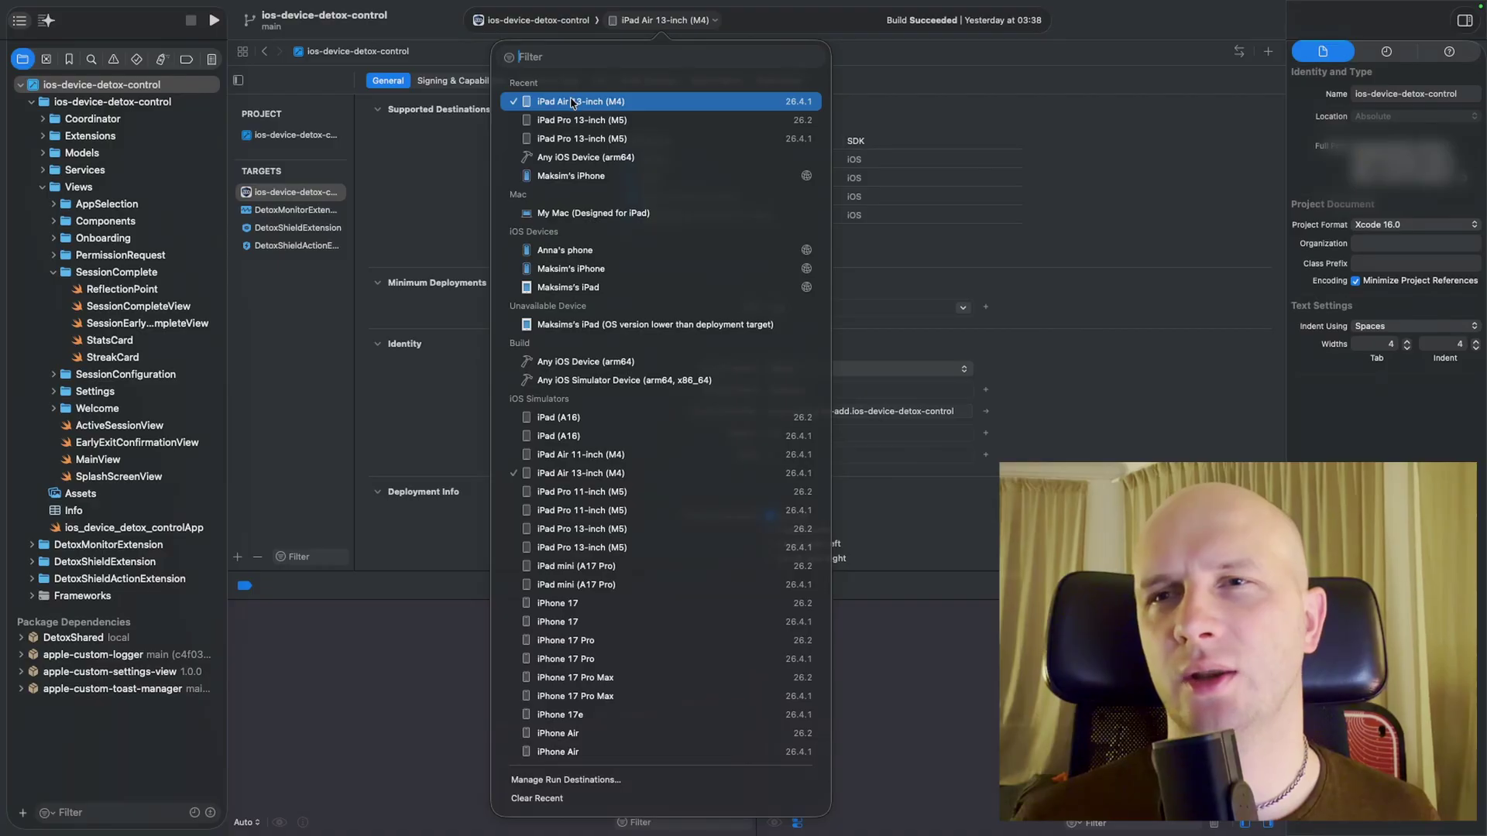
{"action": "left_click", "coordinate": [585, 365]}
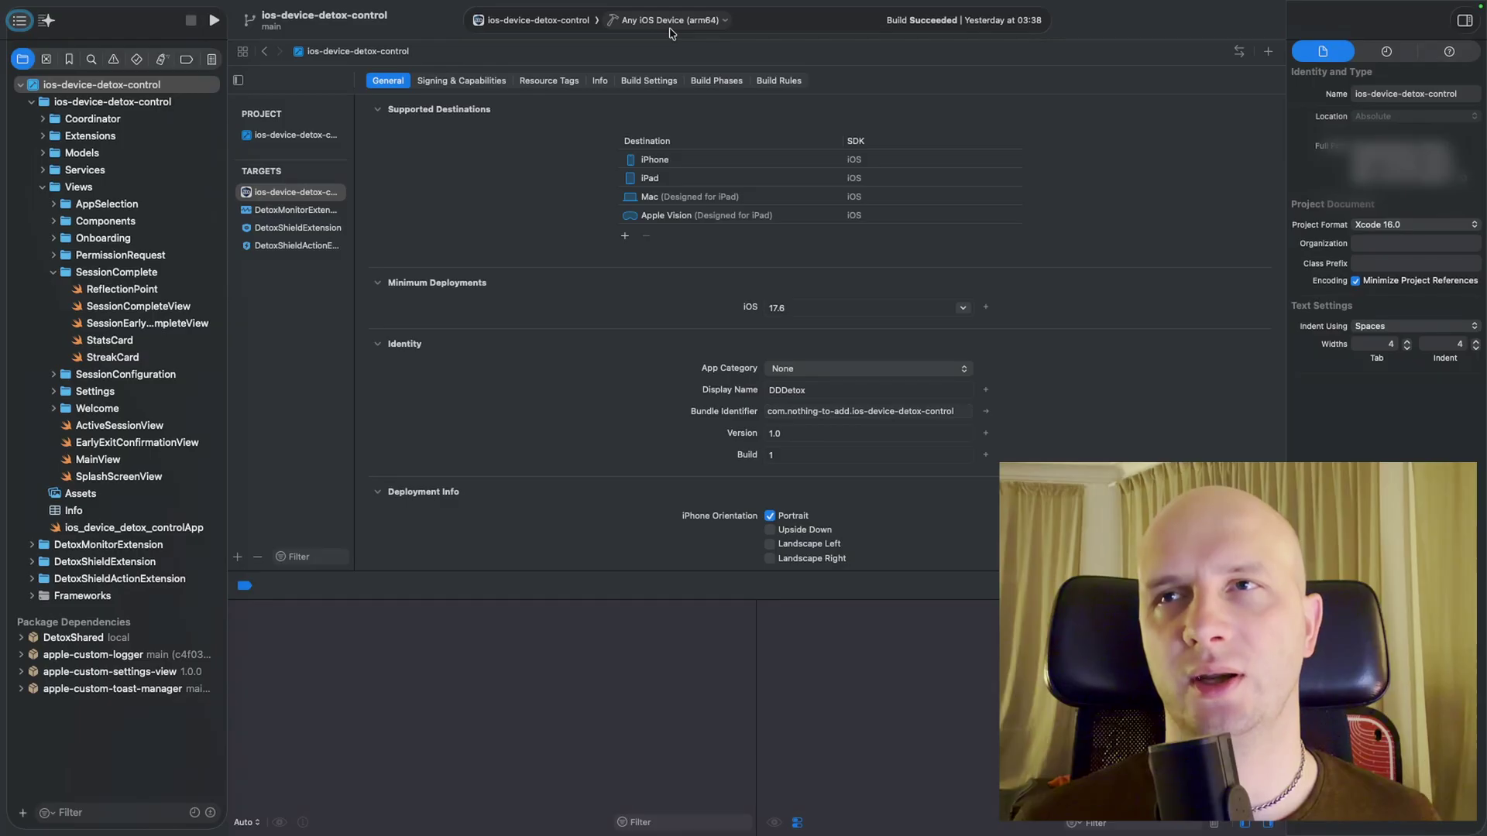
- Archive the ios-device-detox-control app
{"action": "mouse_move", "coordinate": [315, 4]}
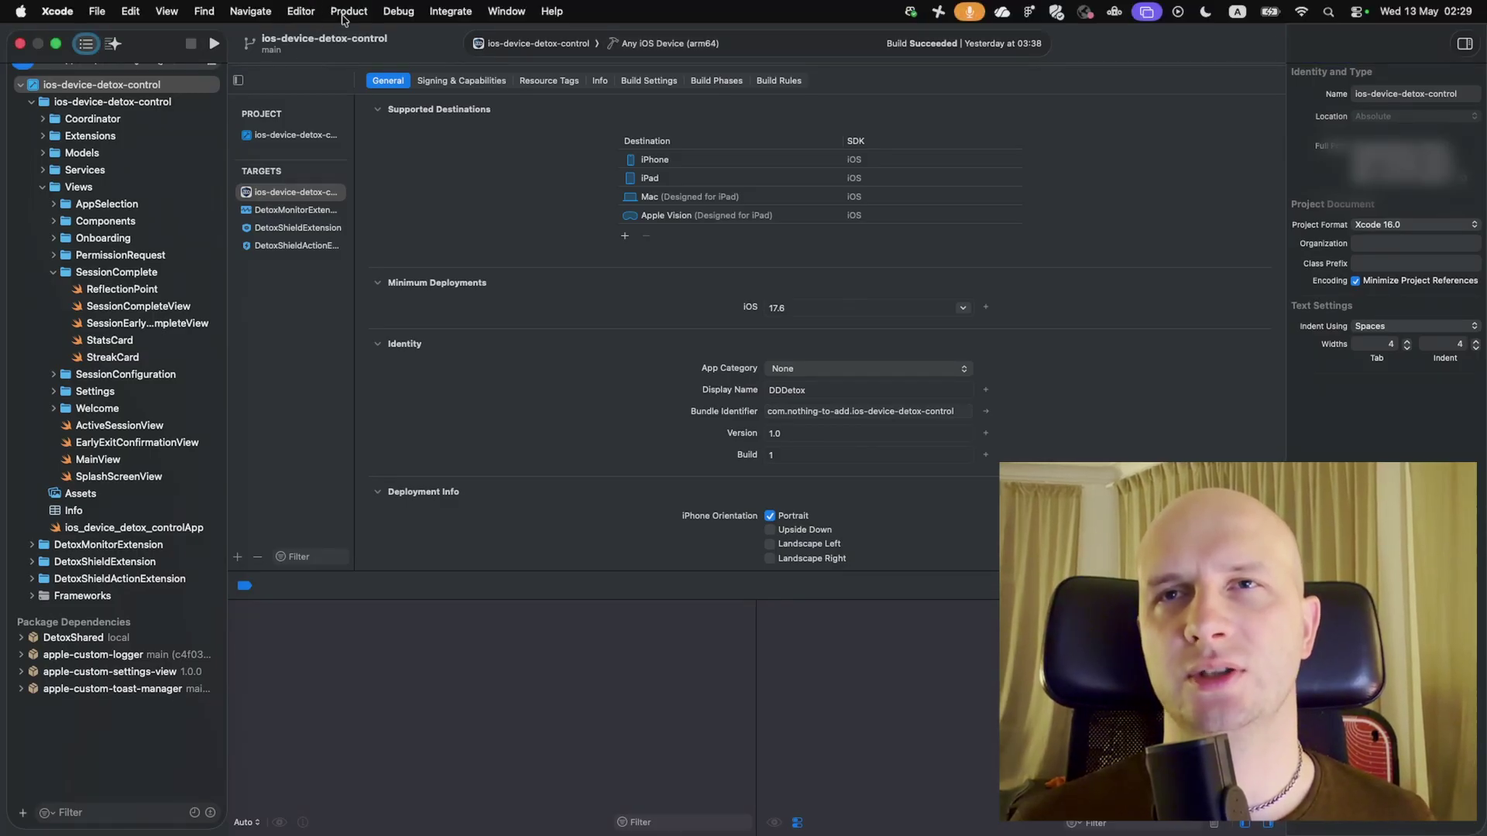
{"action": "left_click", "coordinate": [344, 16]}
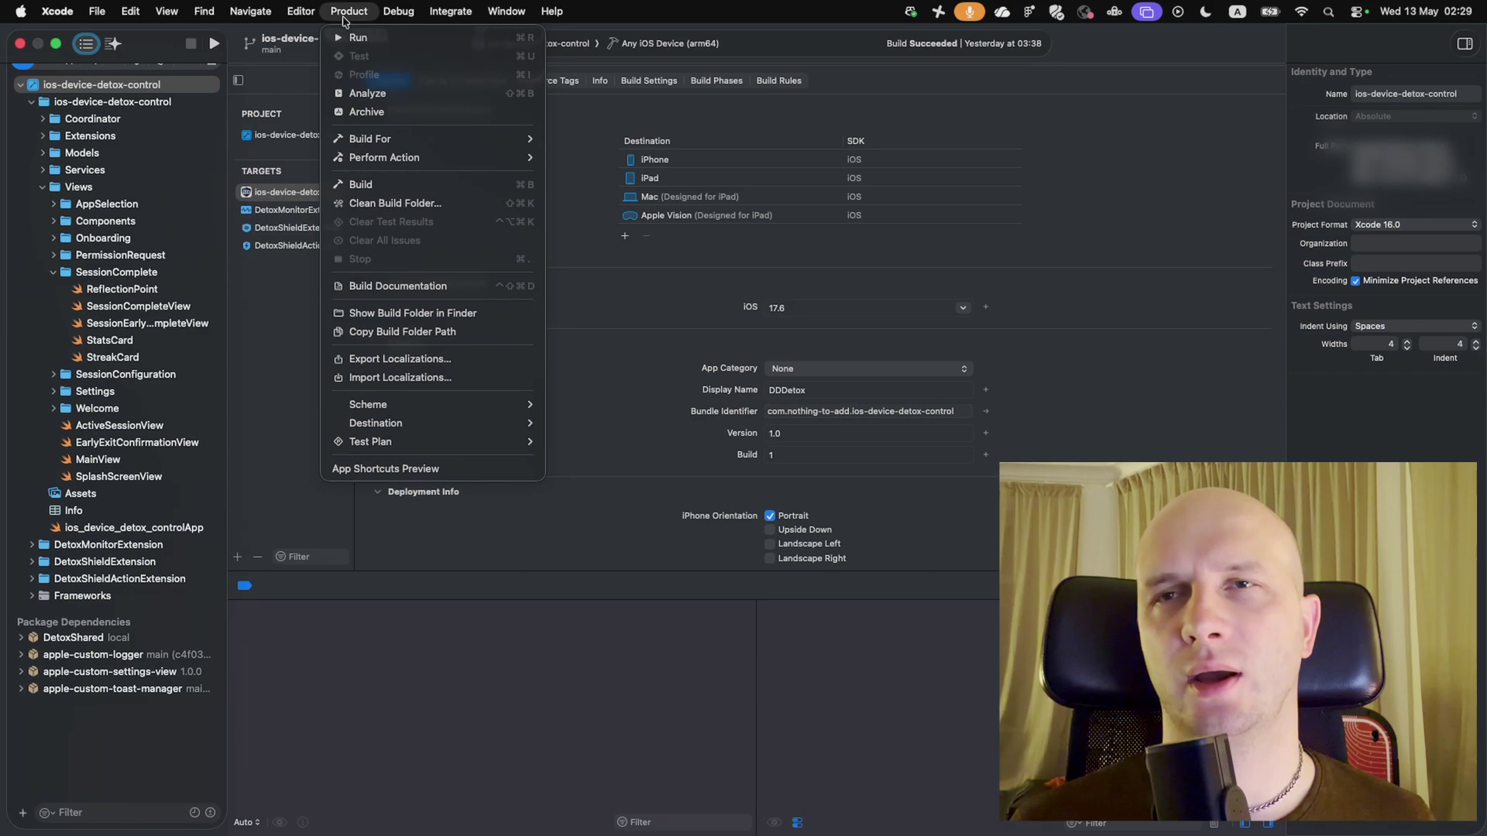
{"action": "left_click", "coordinate": [383, 113]}
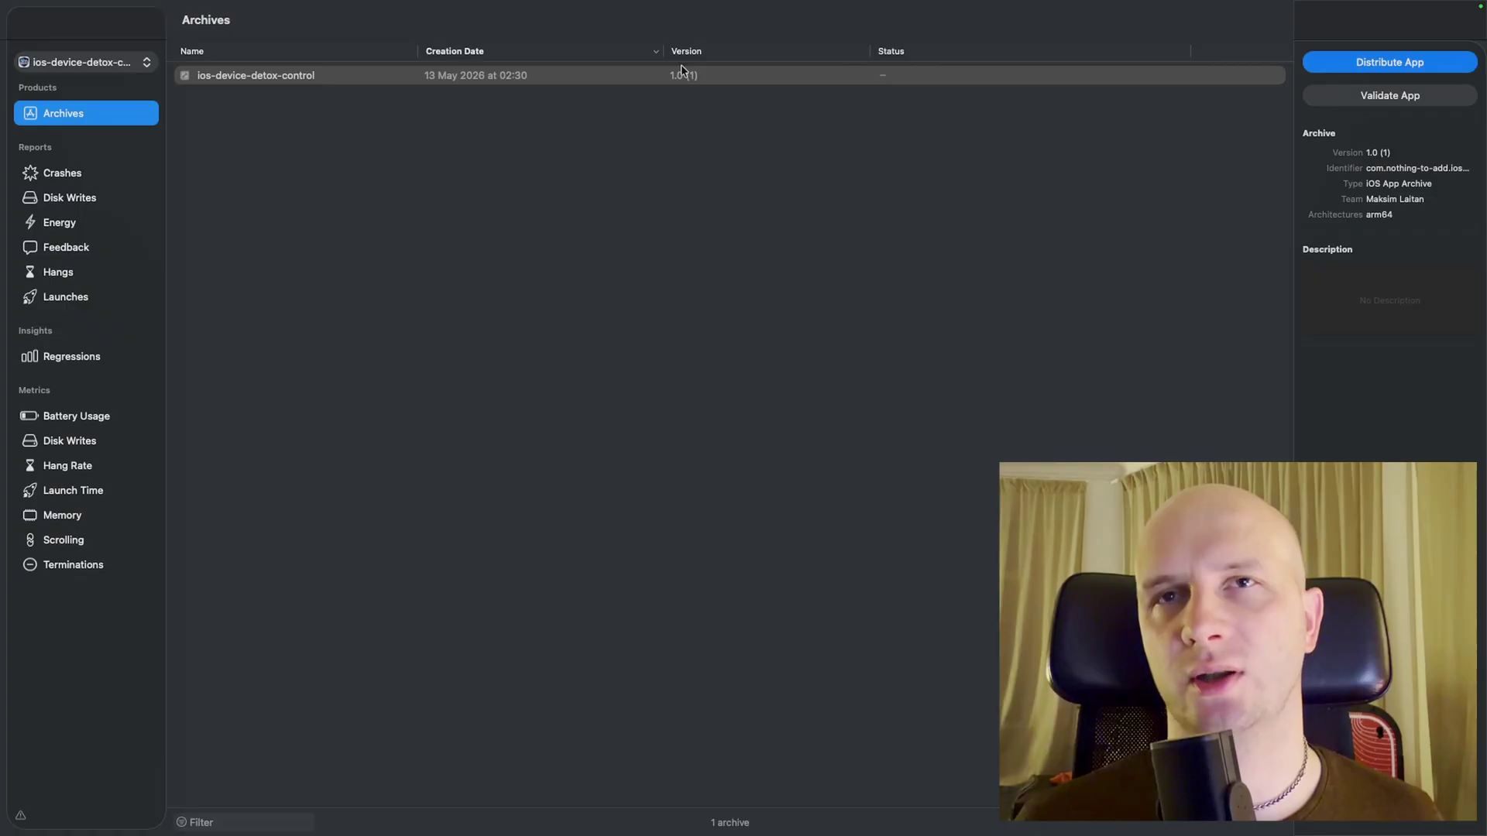
- Distribute the ios-device-detox-control 1.0 (1) archive with the App Store Connect method and close the upload dialog
{"action": "left_click", "coordinate": [304, 112]}
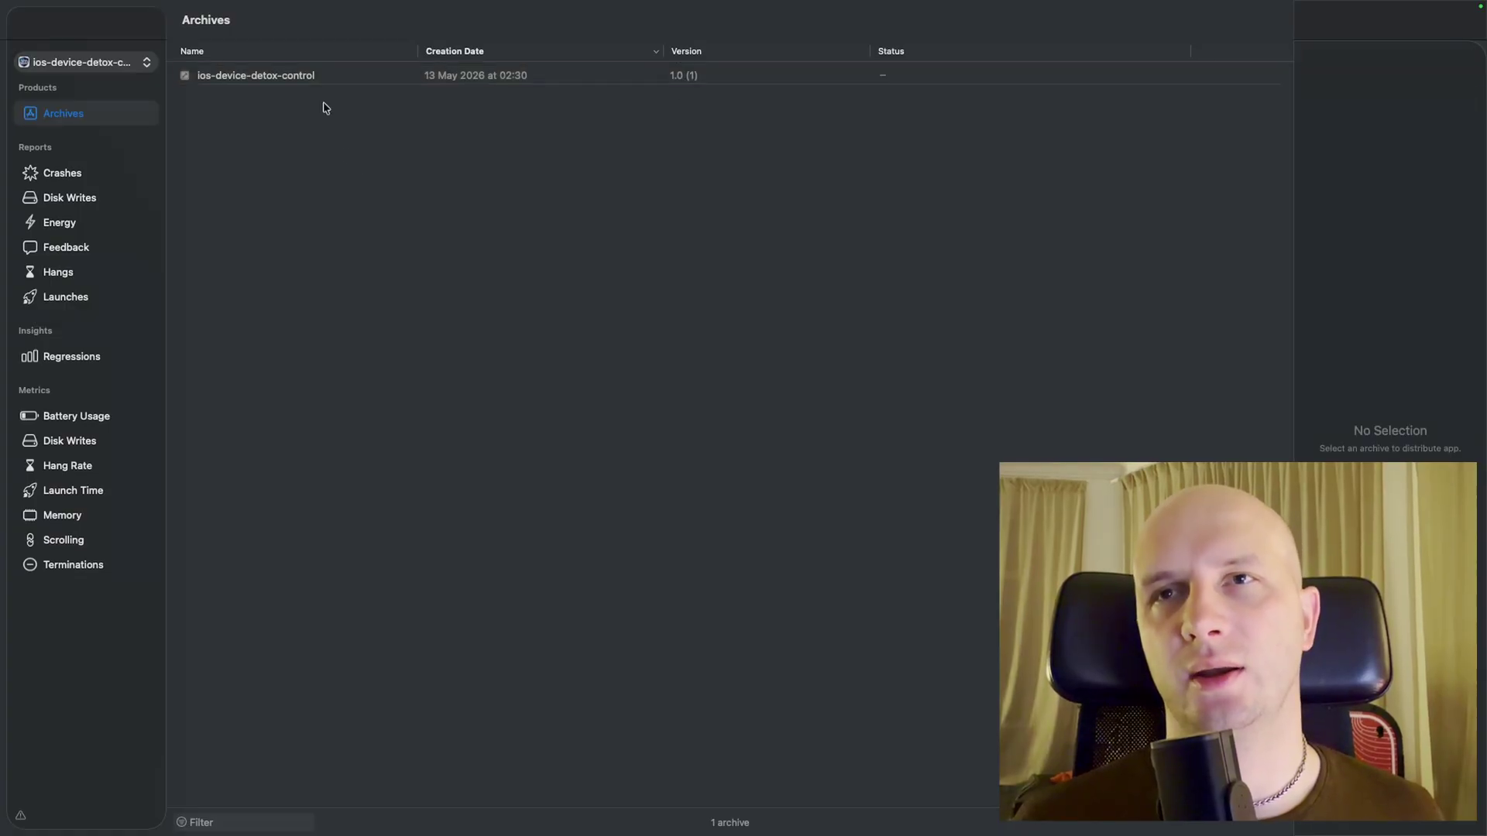
{"action": "left_click", "coordinate": [475, 73]}
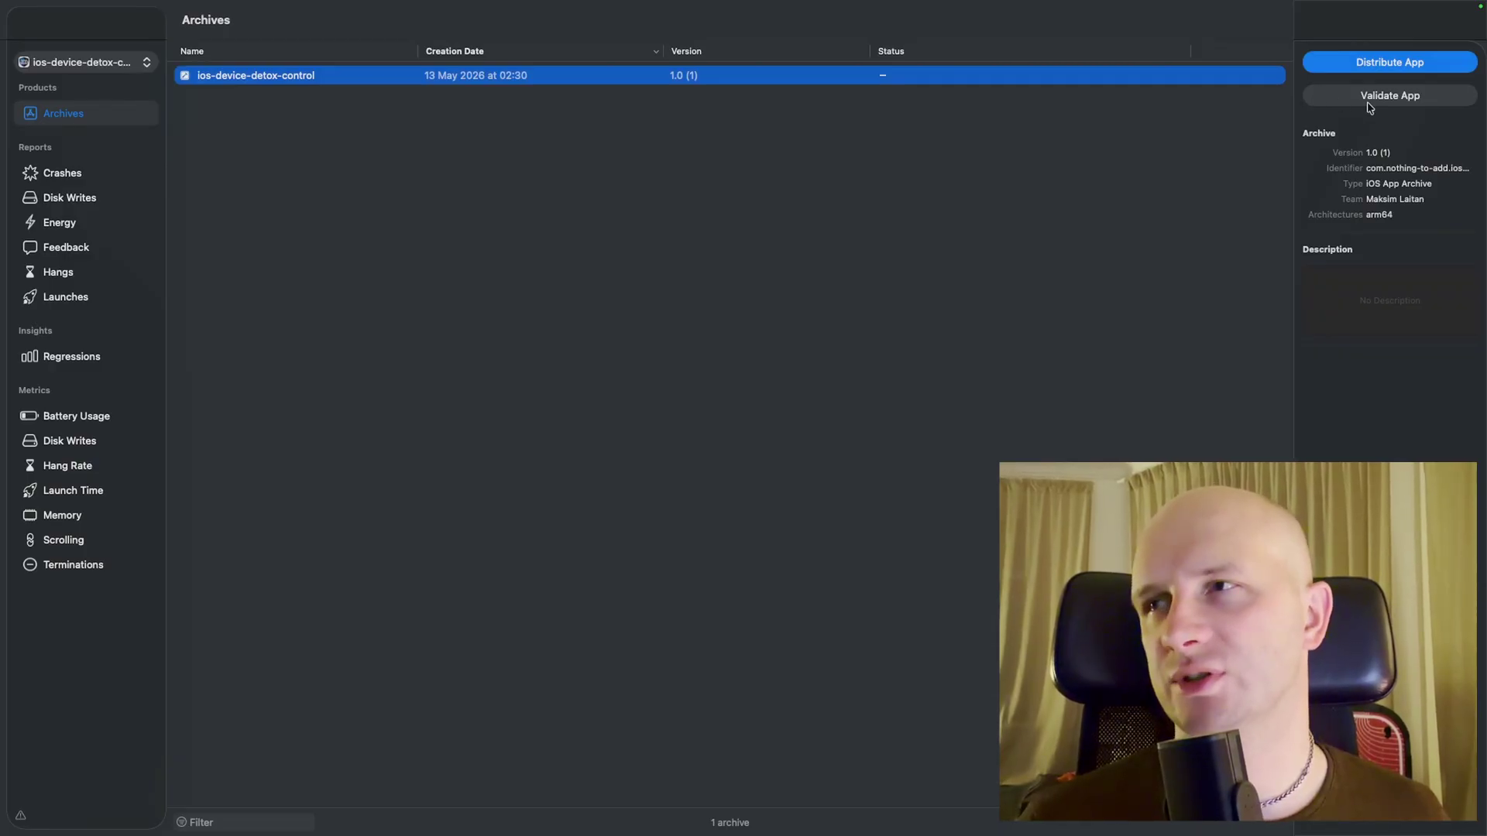
{"action": "left_click", "coordinate": [1403, 68]}
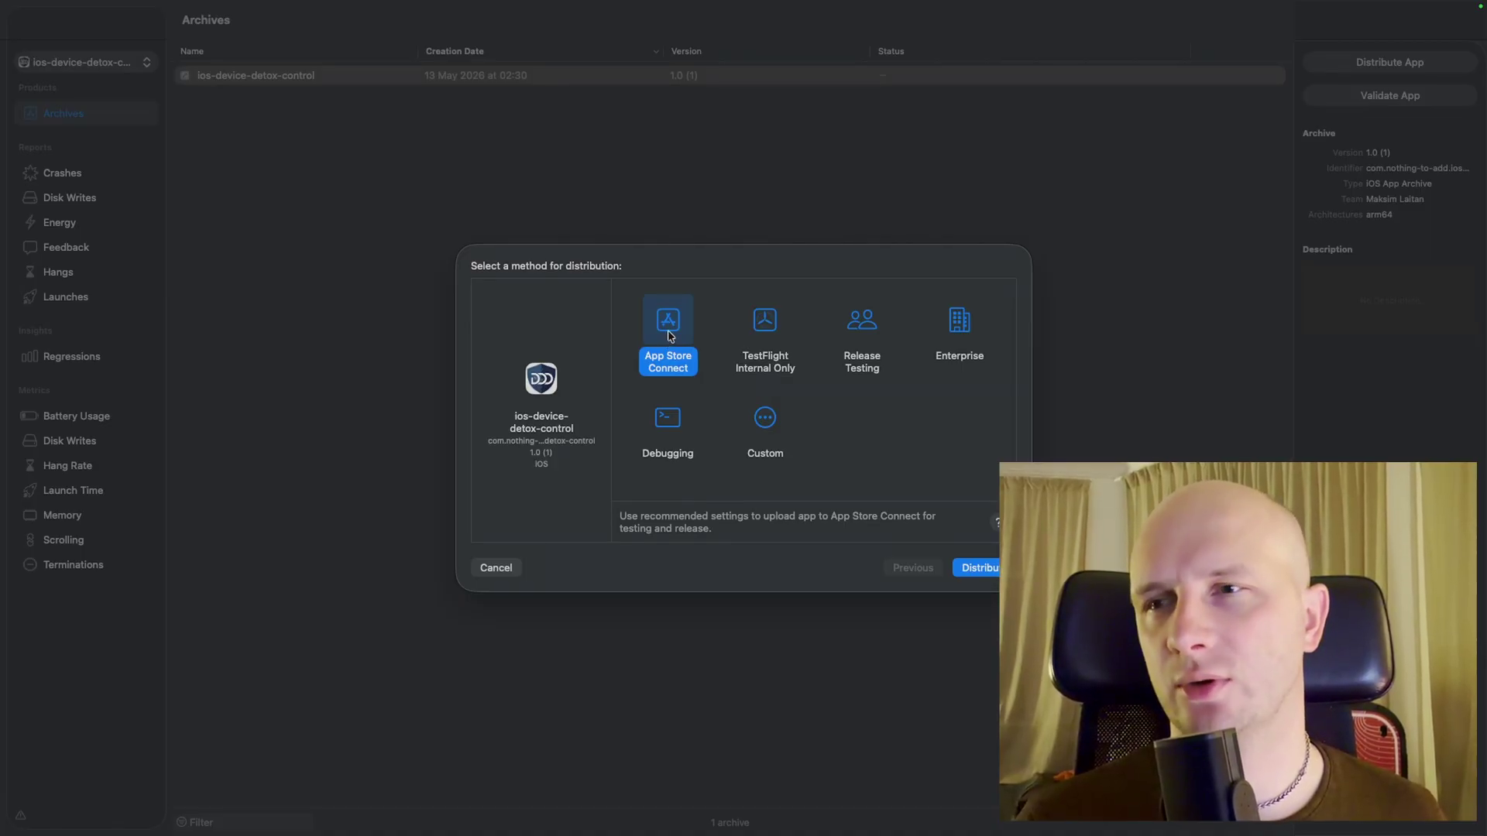
{"action": "left_click", "coordinate": [996, 572]}
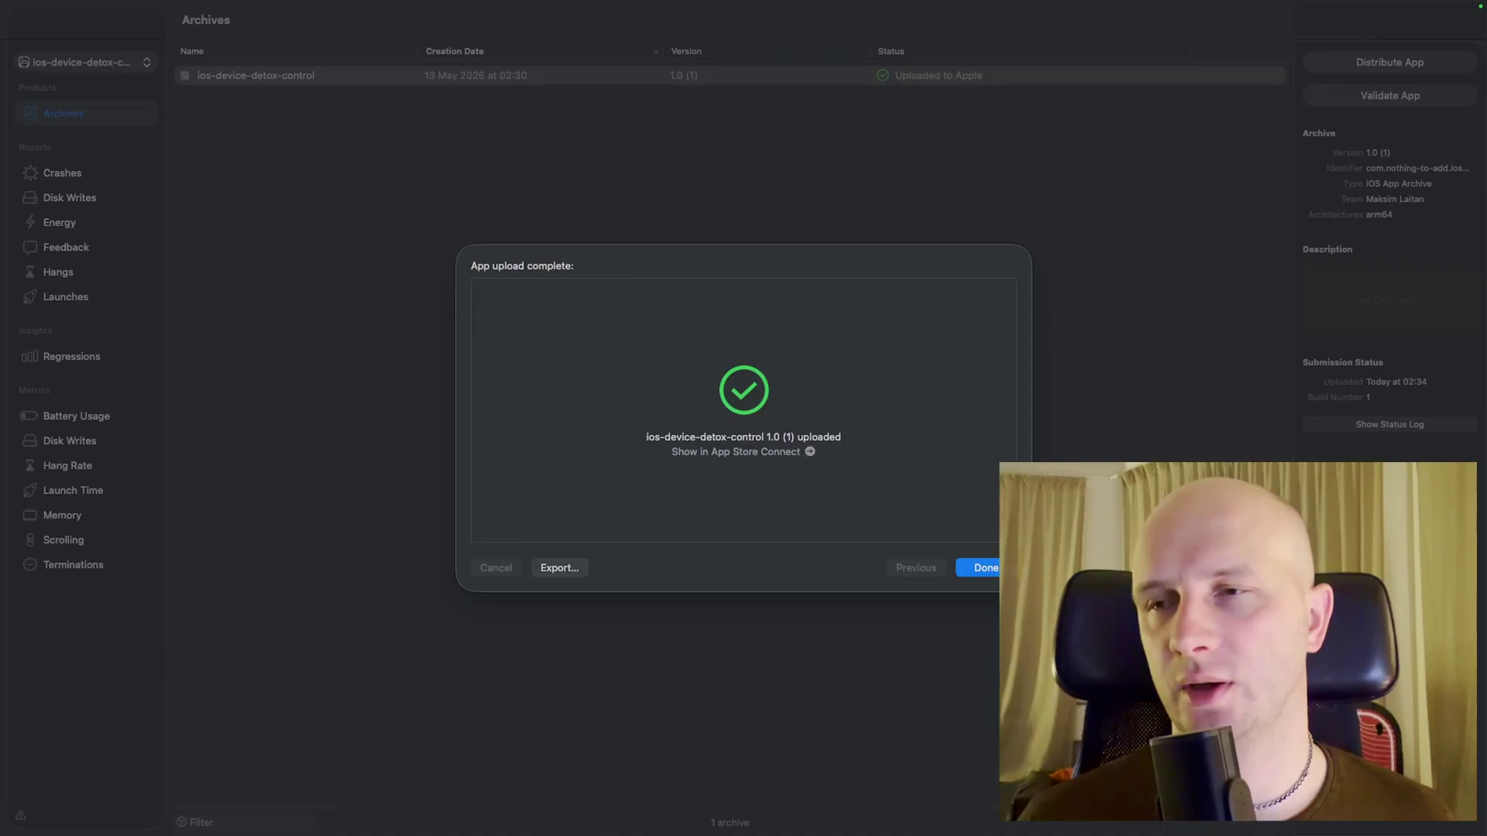
{"action": "key", "text": "Return"}
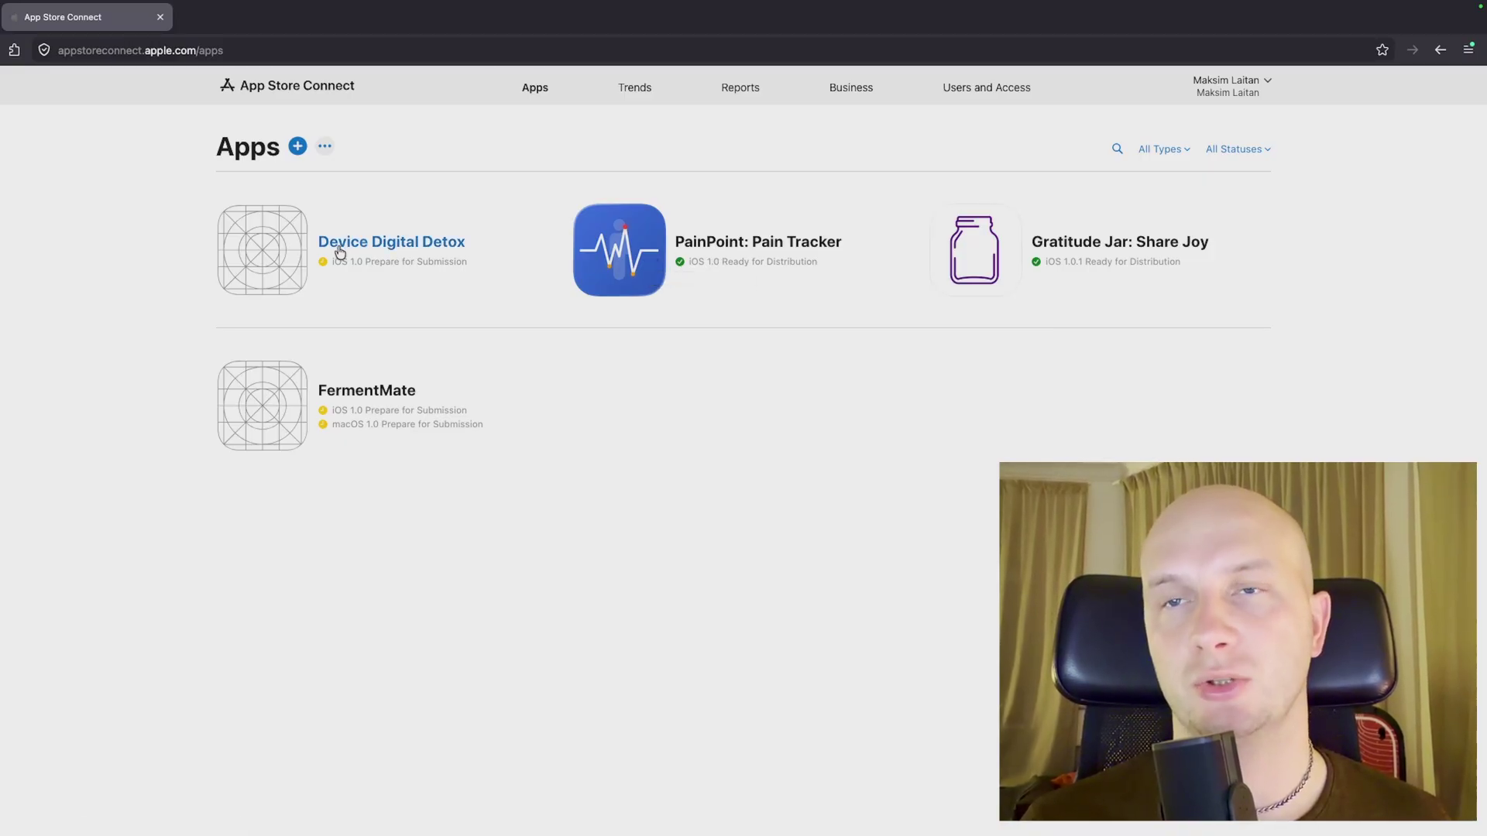
- In App Store Connect in the browser, open Device Digital Detox and upload six screenshots for the iPhone 6.5" Display
{"action": "left_click", "coordinate": [394, 249]}
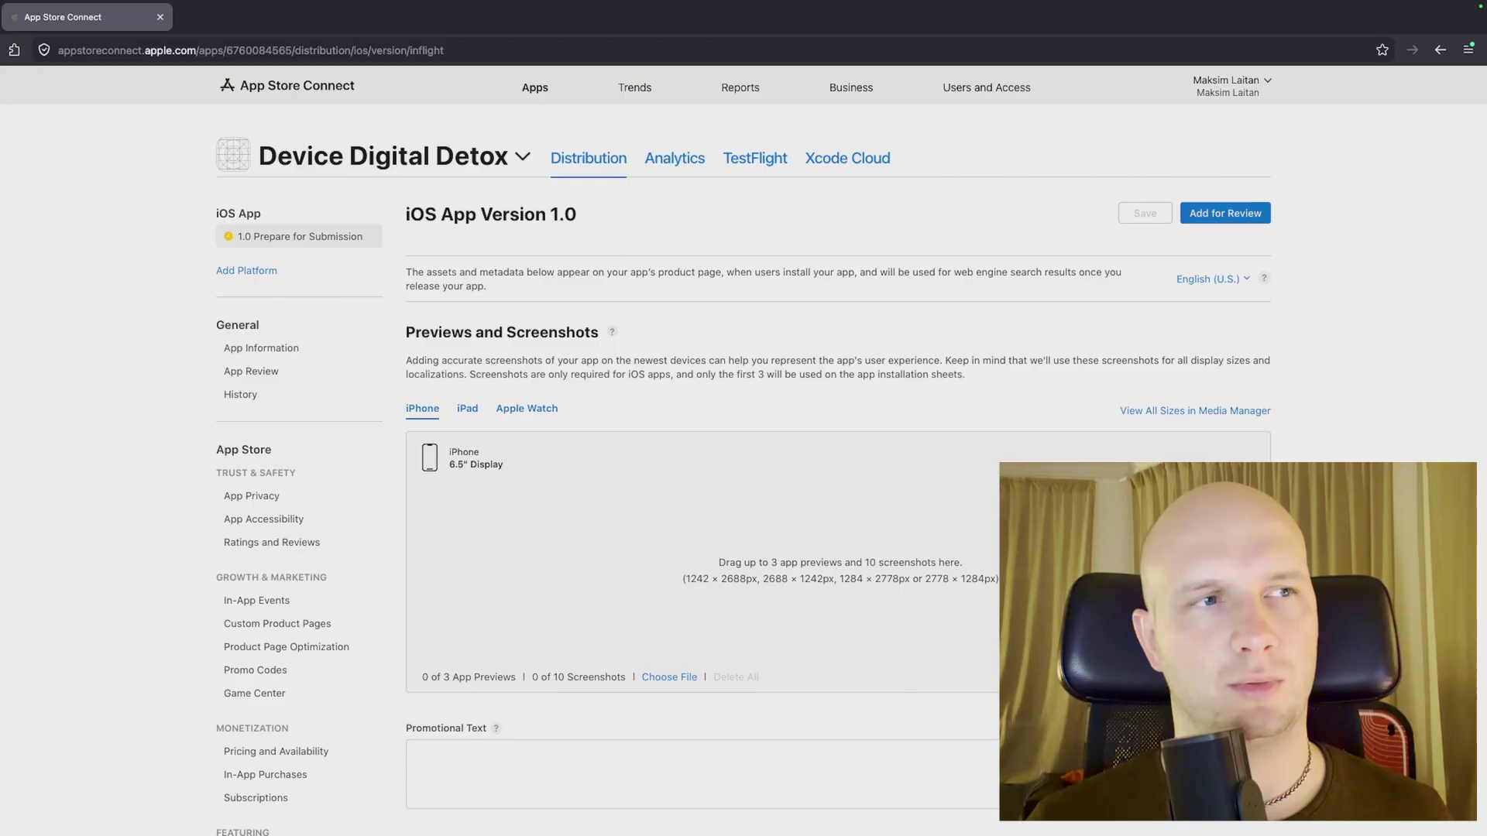
{"action": "left_click_drag", "start_coordinate": [0, 537], "coordinate": [705, 537]}
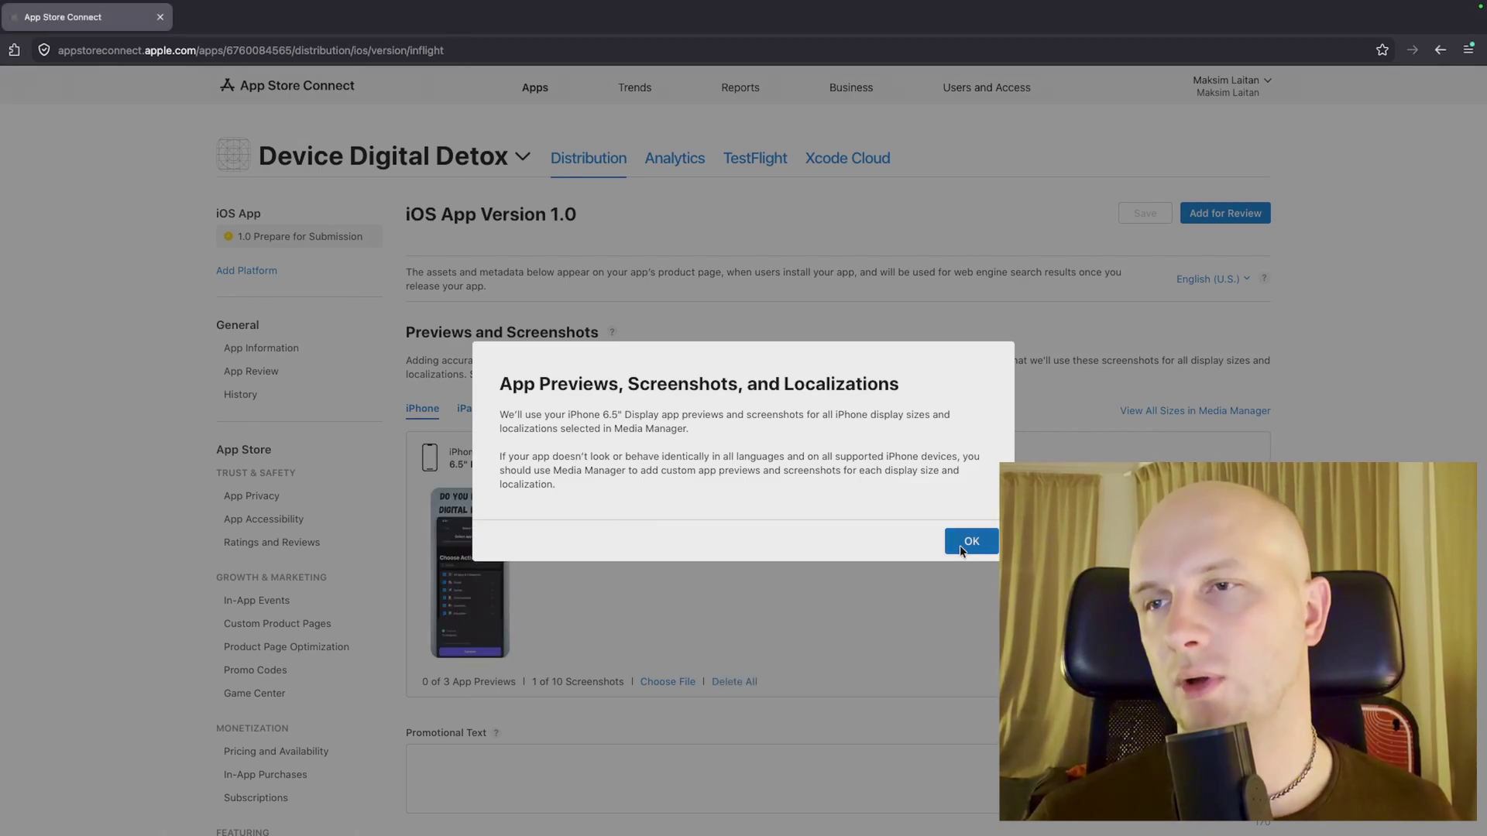
{"action": "left_click", "coordinate": [972, 542]}
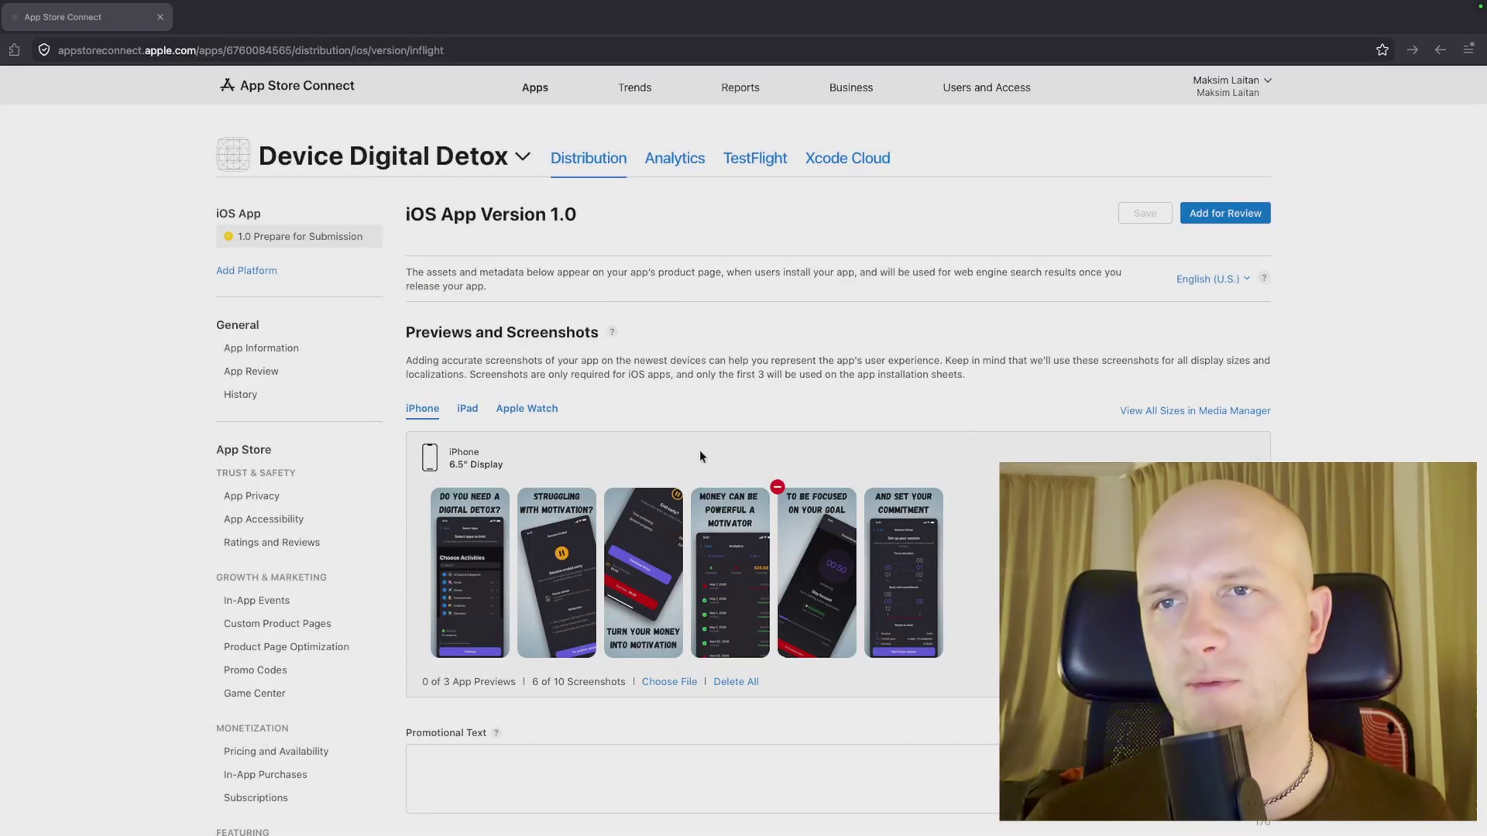
- Add six screenshots for the iPad 13" Display and look through the available localization languages
{"action": "left_click", "coordinate": [474, 410]}
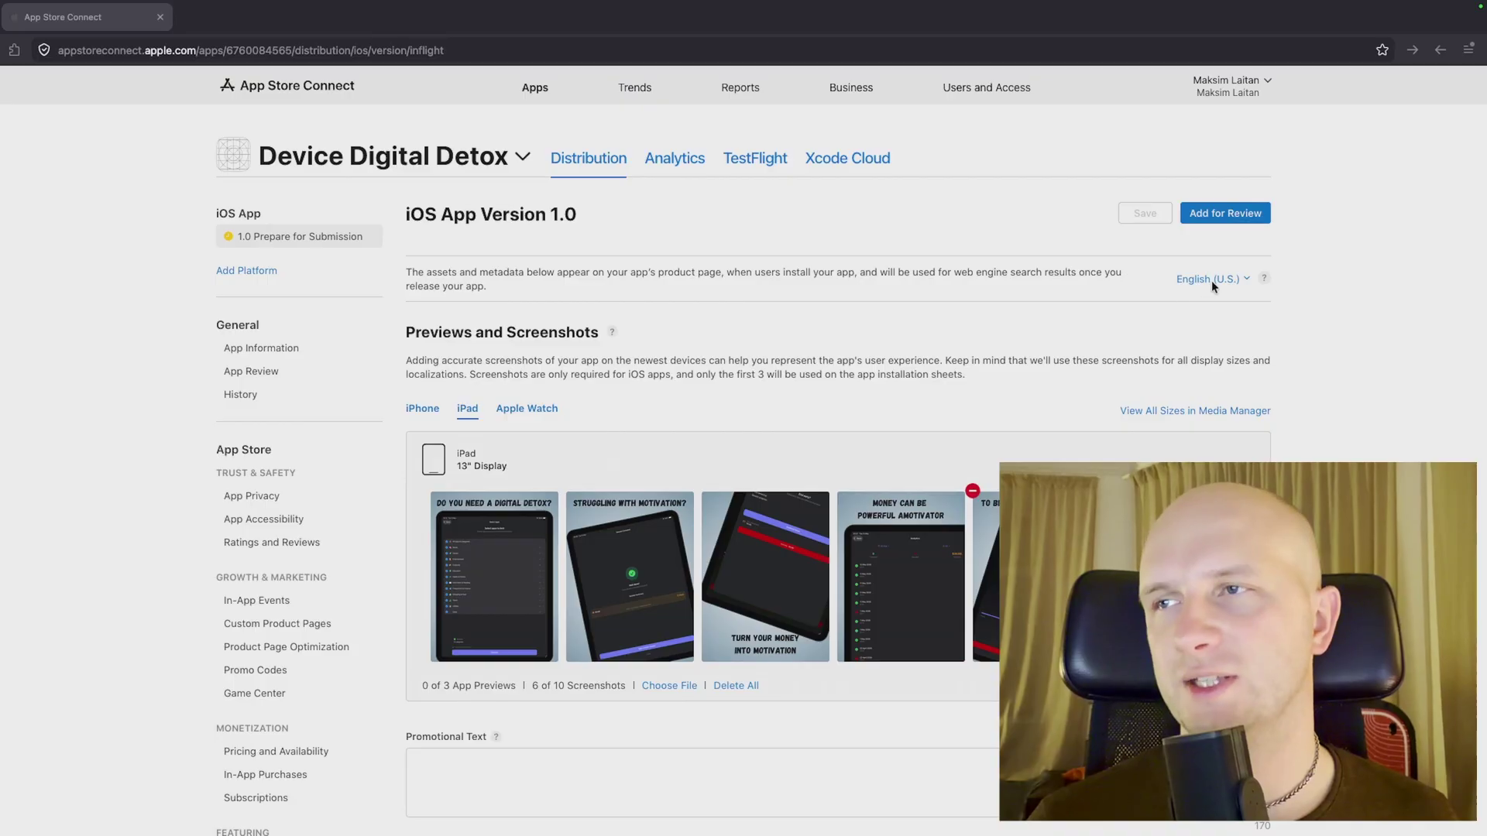
{"action": "left_click", "coordinate": [1247, 278]}
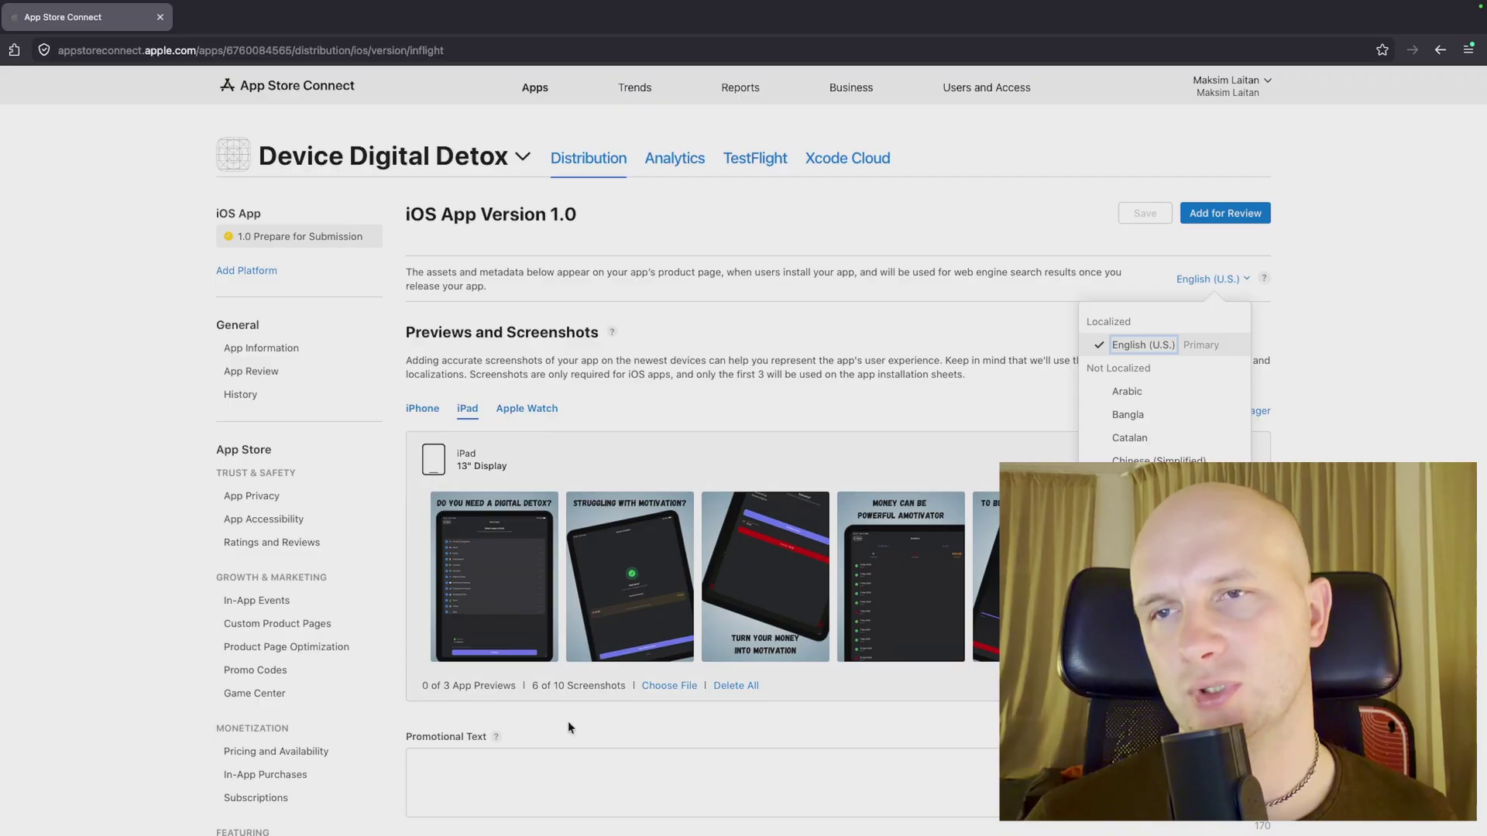
{"action": "scroll", "coordinate": [569, 722], "scroll_direction": "down", "scroll_amount": 3}
{"action": "scroll", "coordinate": [505, 661], "scroll_direction": "down", "scroll_amount": 1}
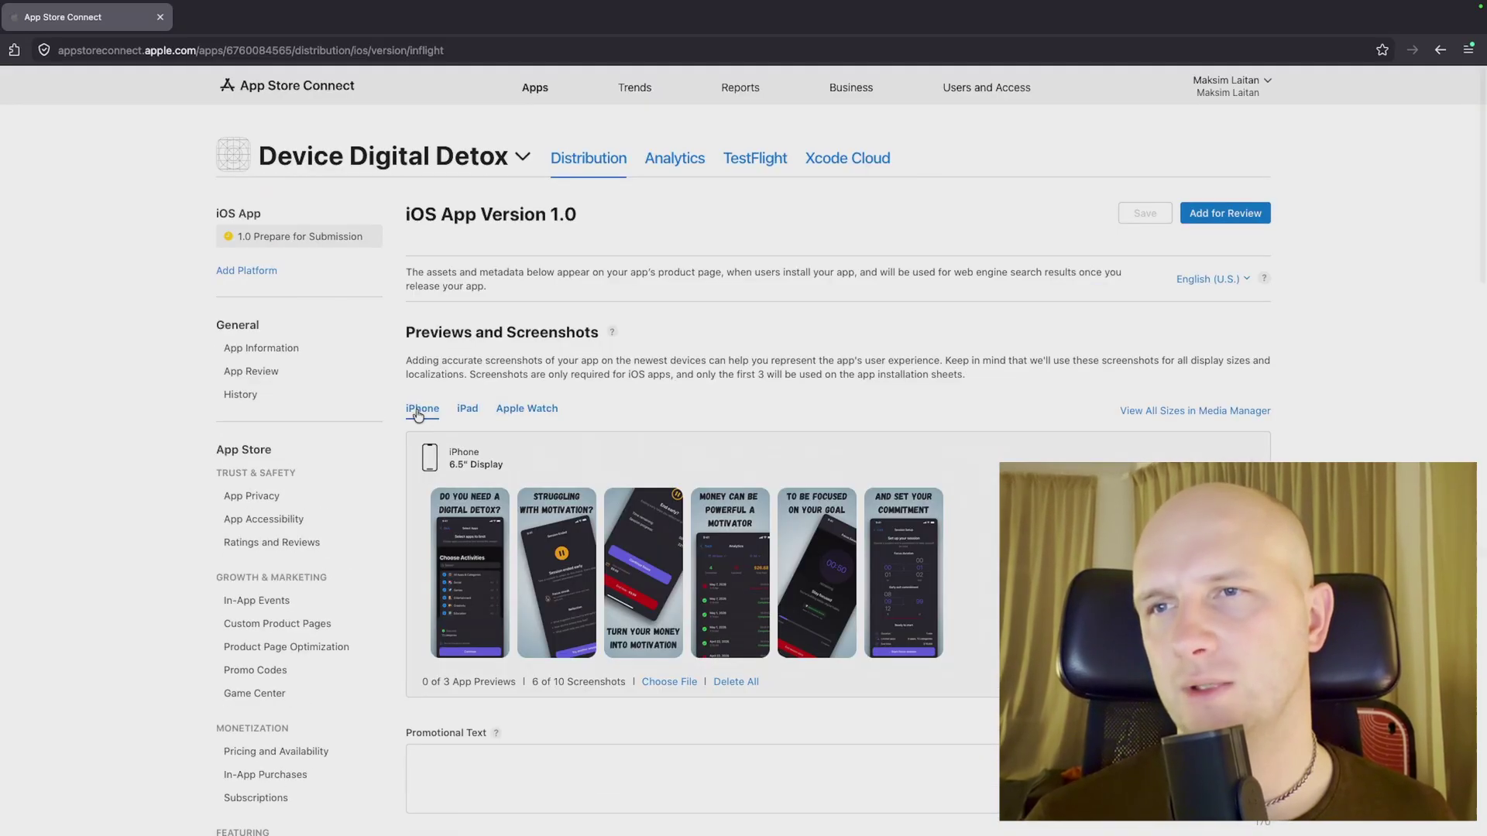
- Paste the prepared promotional text beginning "Put your phone down and mean it." into version 1.0
{"action": "scroll", "coordinate": [708, 577], "scroll_direction": "down", "scroll_amount": 3}
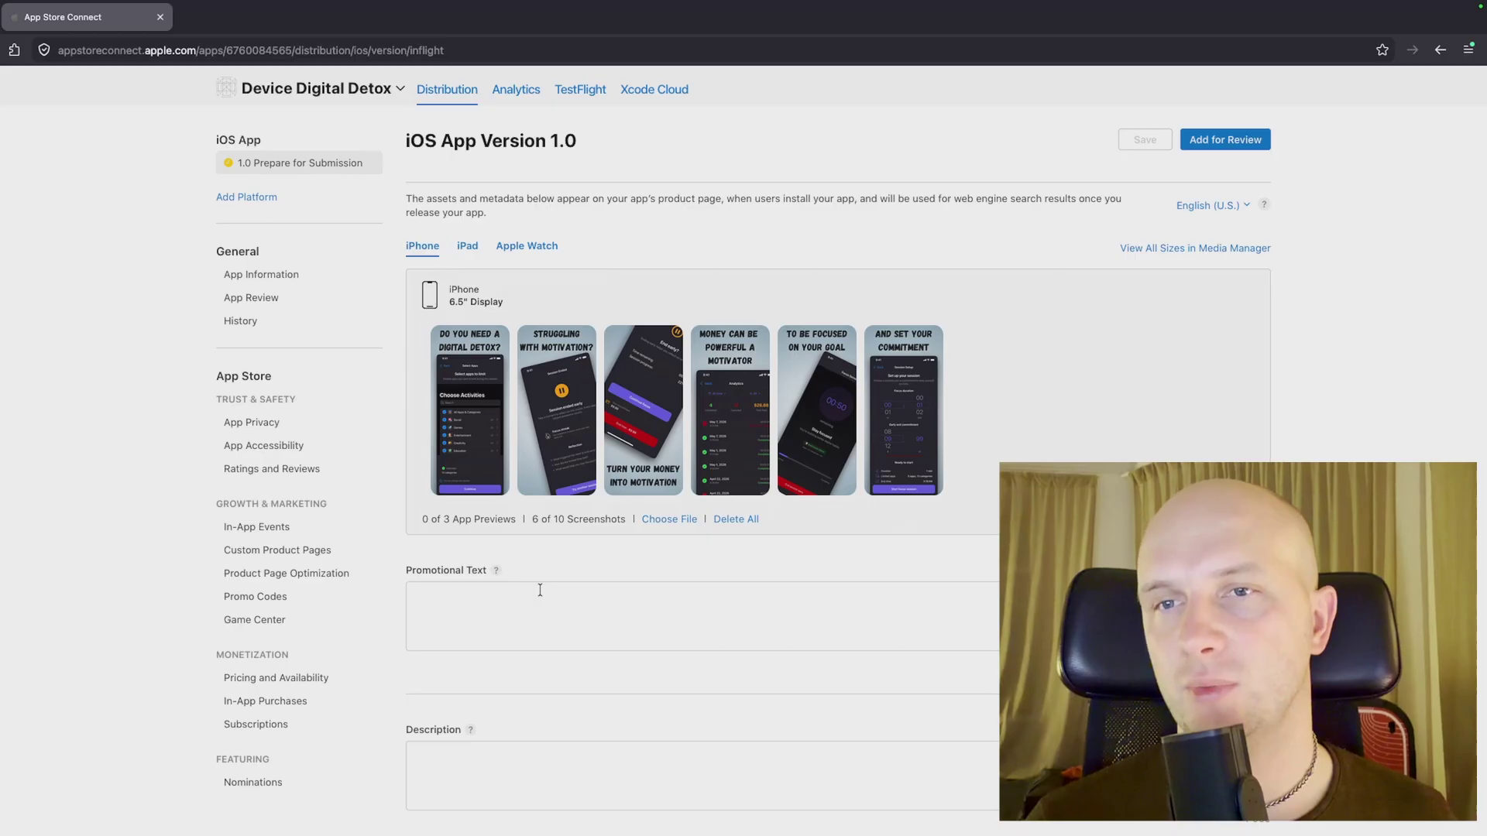
{"action": "left_click", "coordinate": [540, 590]}
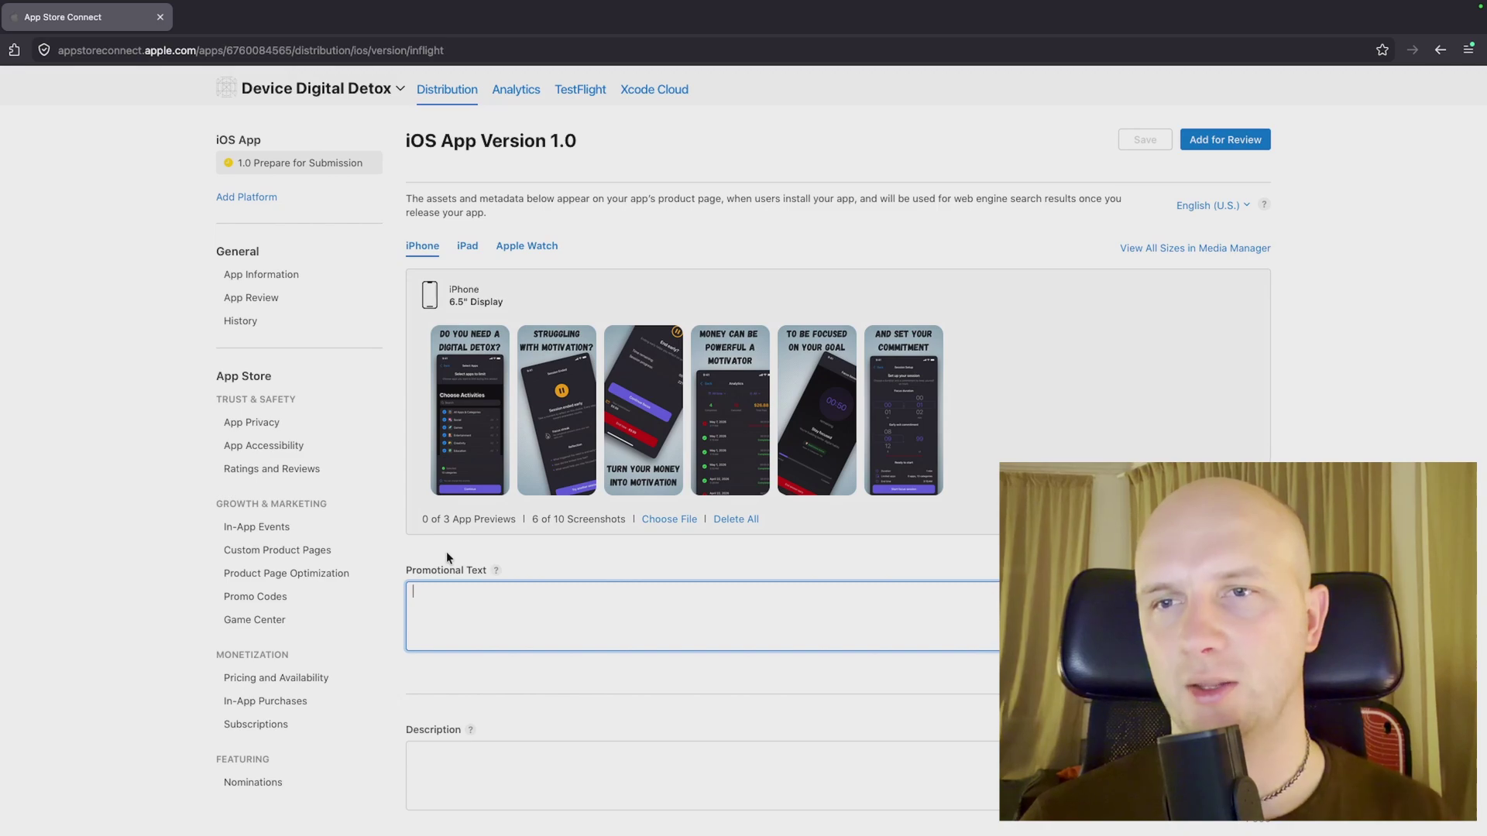
{"action": "key", "text": "super+v"}
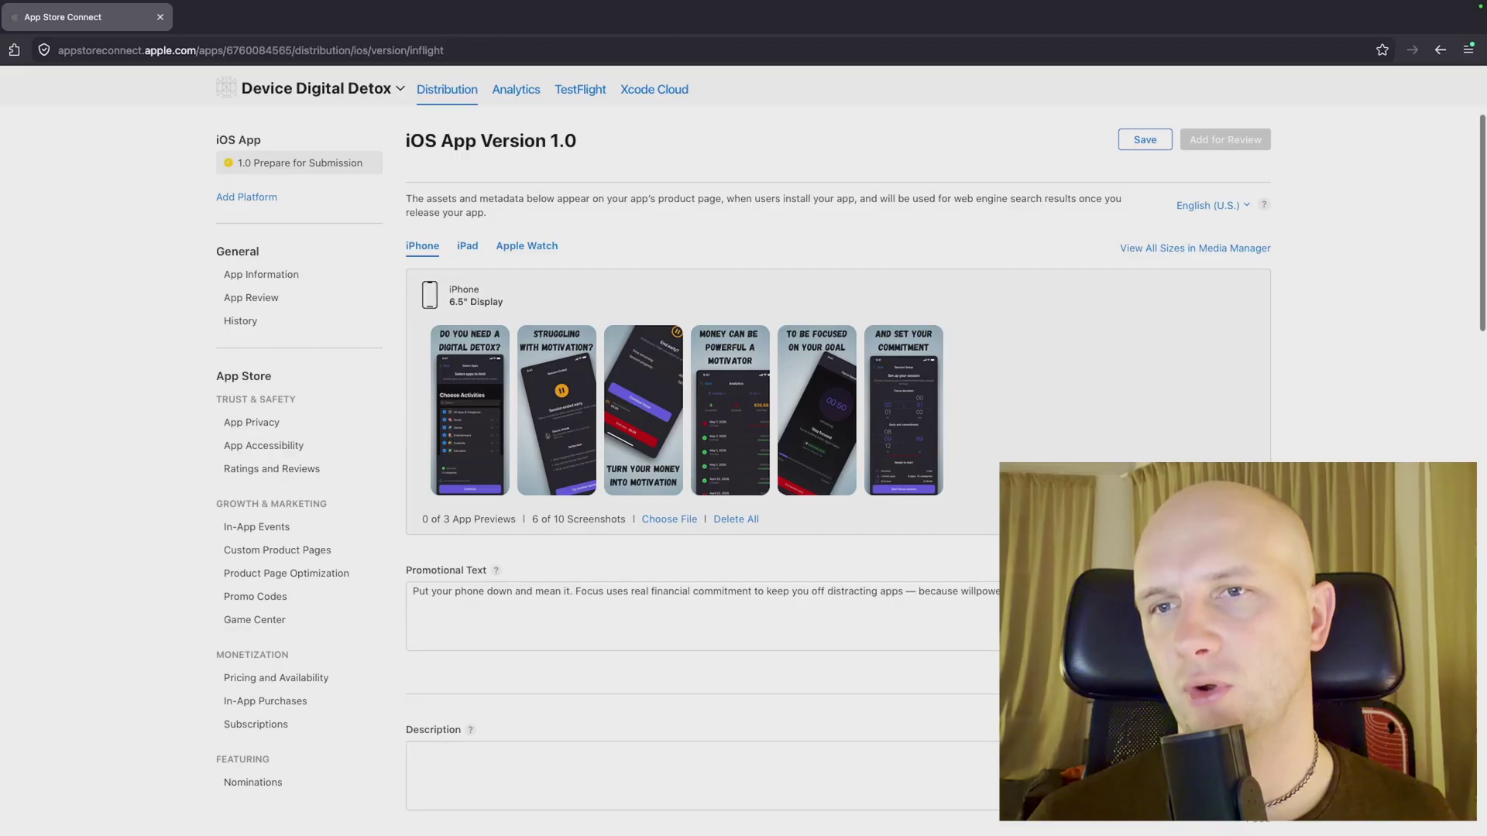
- Paste the prepared app description beginning "Focus — Device Digital Detox" into version 1.0
{"action": "scroll", "coordinate": [697, 542], "scroll_direction": "down", "scroll_amount": 2}
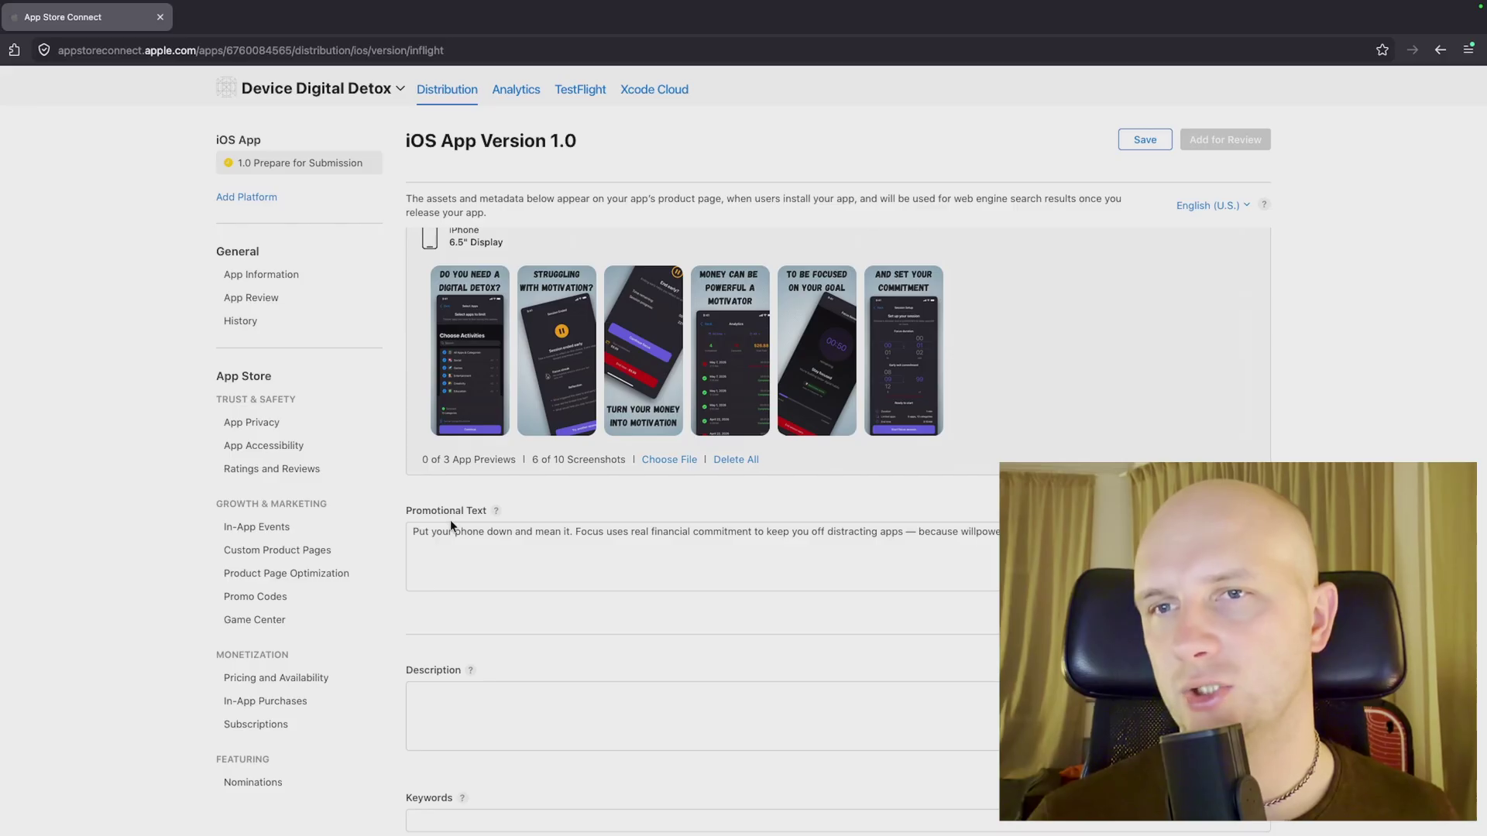
{"action": "left_click", "coordinate": [703, 709]}
{"action": "key", "text": "ctrl+v"}
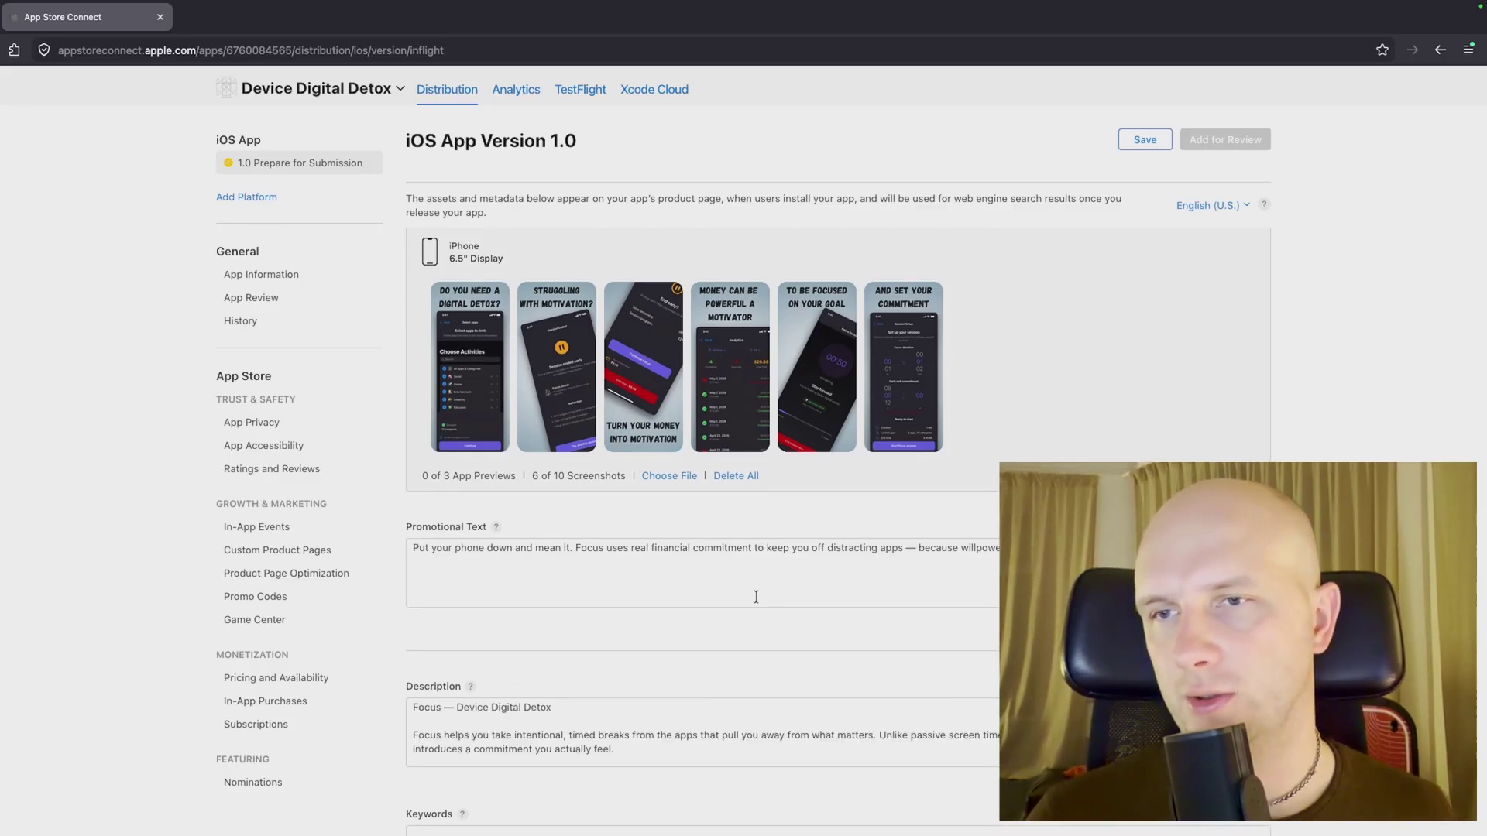
{"action": "scroll", "coordinate": [758, 638], "scroll_direction": "down", "scroll_amount": 3}
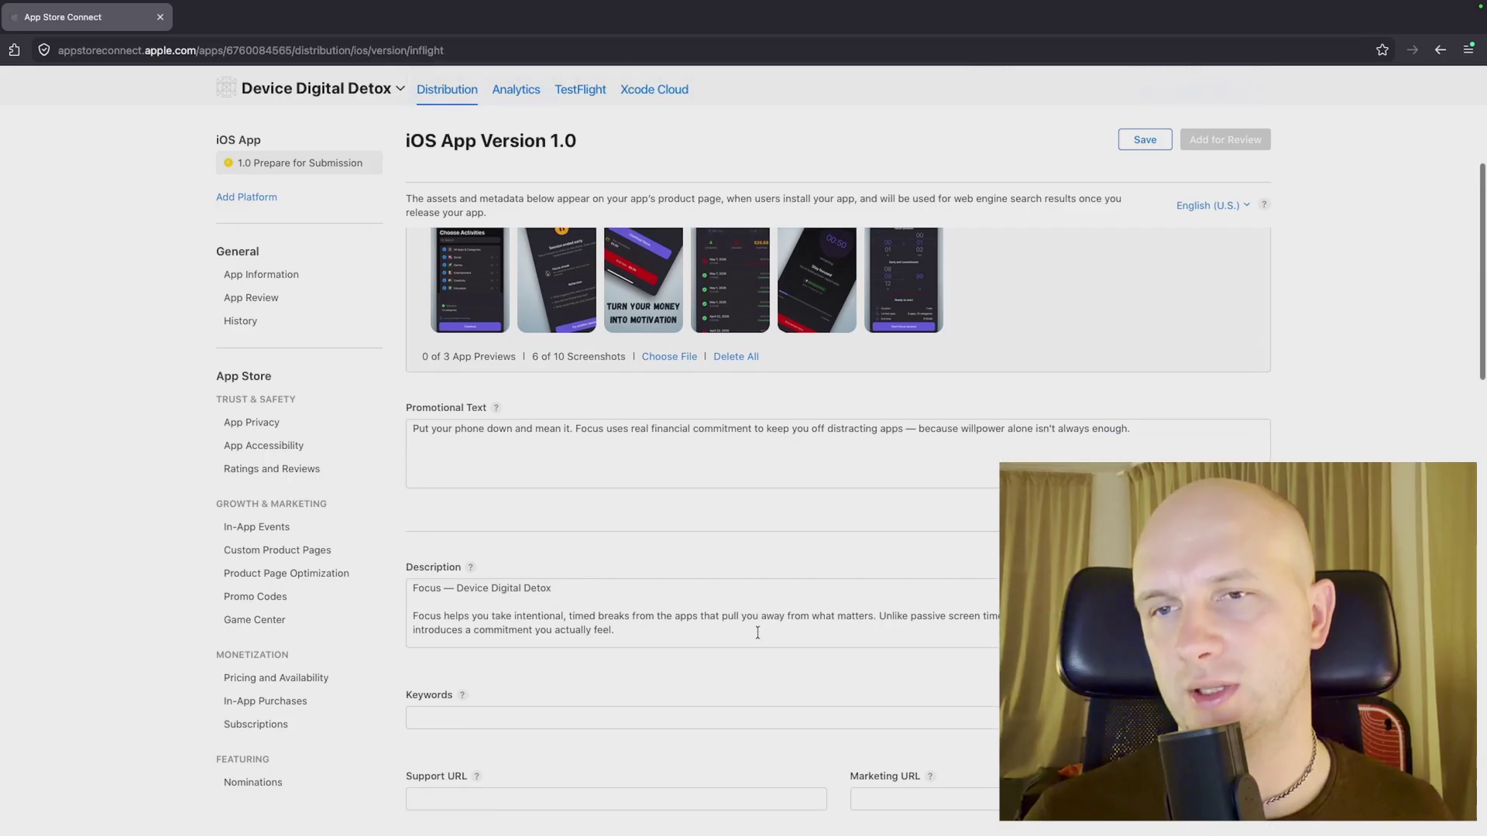
- Fill in the keywords as "detox, digital detox, focus, screen time, adhd, self controle, distraction,device detox,productivity"
{"action": "scroll", "coordinate": [757, 633], "scroll_direction": "down", "scroll_amount": 5}
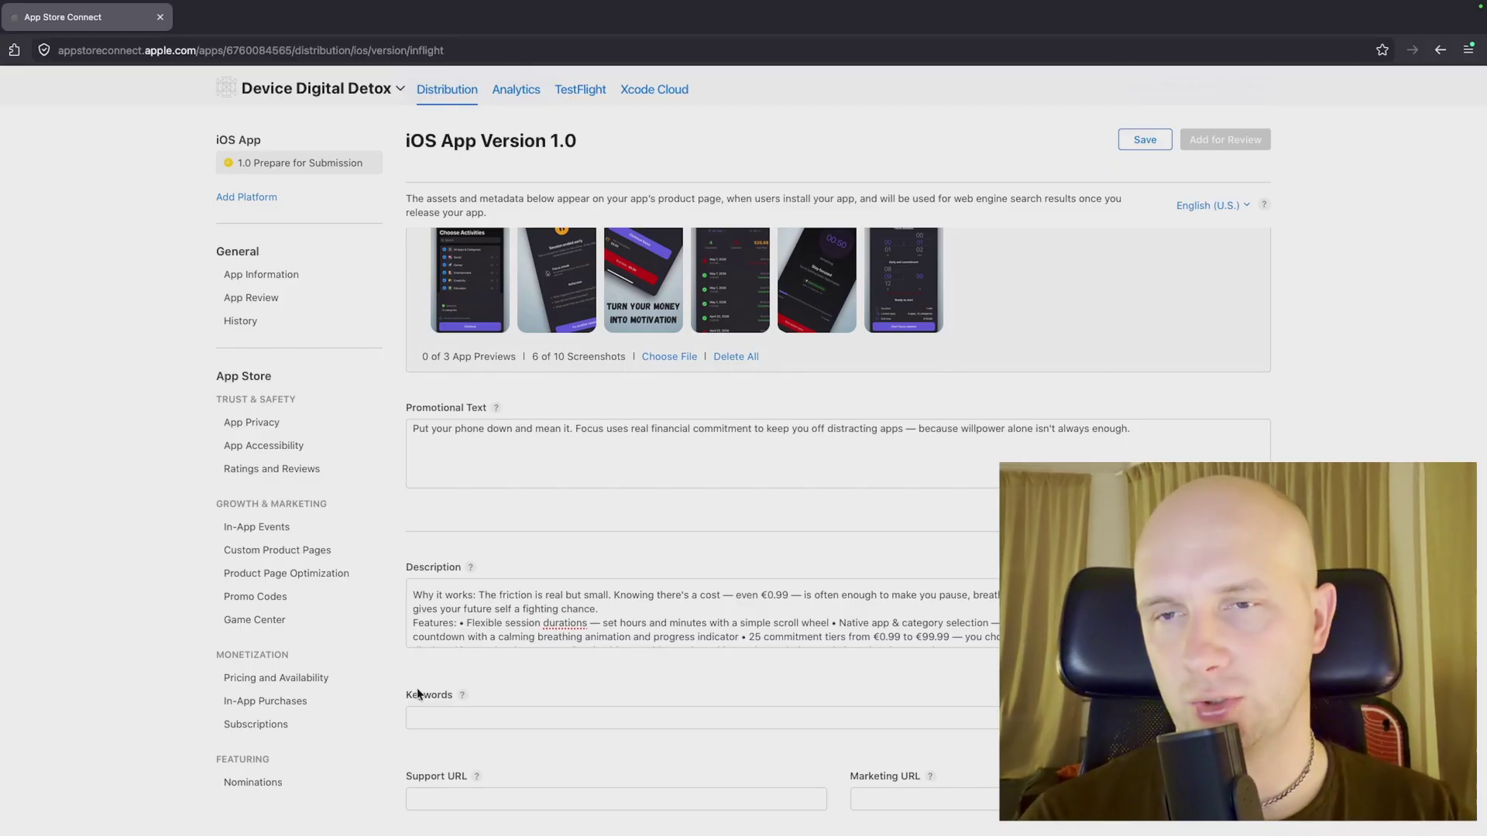
{"action": "left_click", "coordinate": [418, 694]}
{"action": "type", "text": "detox, digital detox, focus, screen time, adhd, self controle, distraction,device detox,productivity"}
{"action": "scroll", "coordinate": [747, 764], "scroll_direction": "down", "scroll_amount": 4}
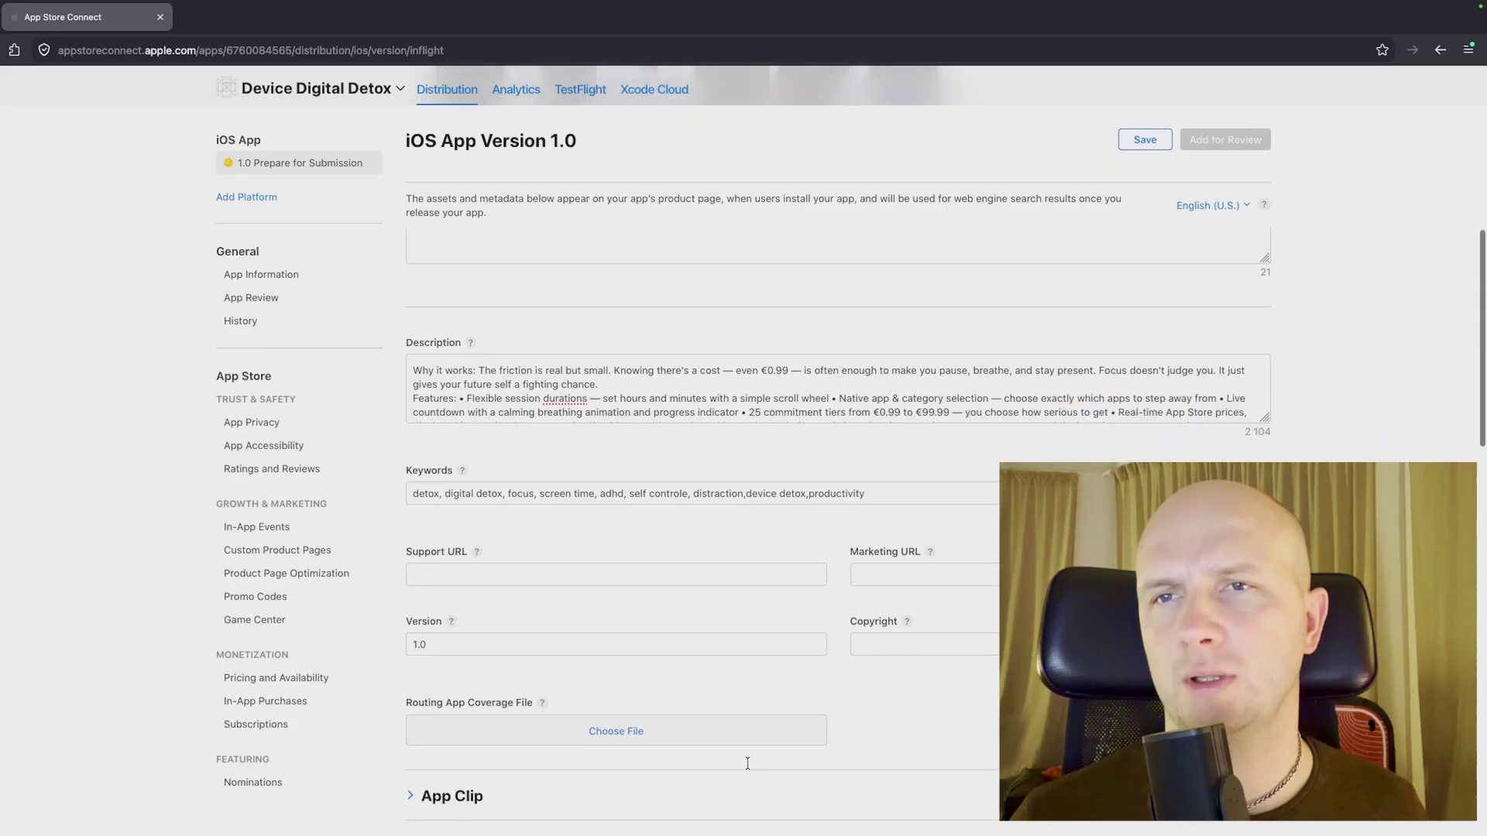
{"action": "scroll", "coordinate": [747, 764], "scroll_direction": "down", "scroll_amount": 2}
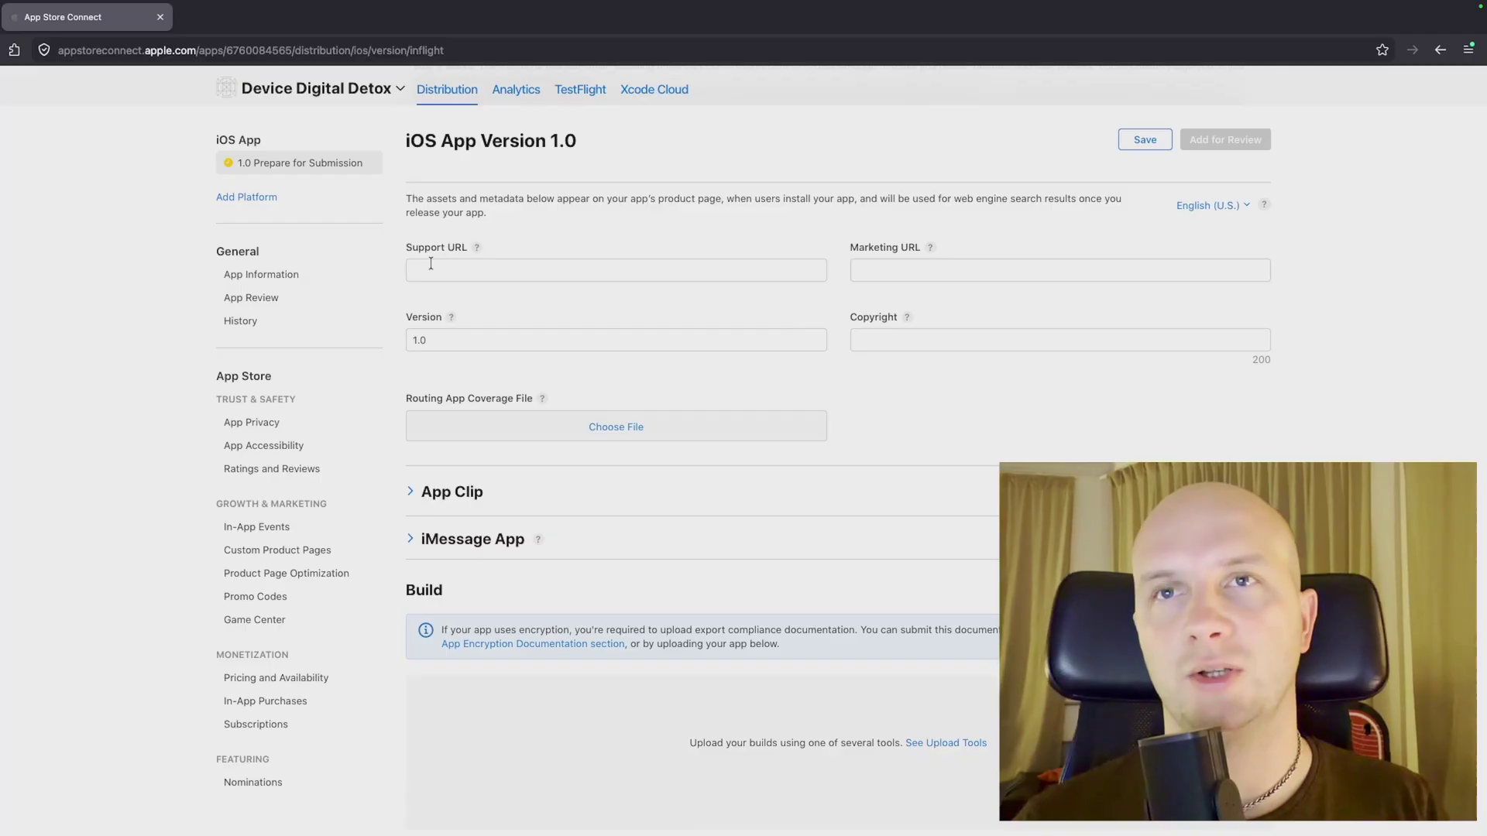
{"action": "left_click", "coordinate": [478, 270]}
{"action": "type", "text": "https://nothing-to-add.github.io/app-legal-docs/device-detox/support.html"}
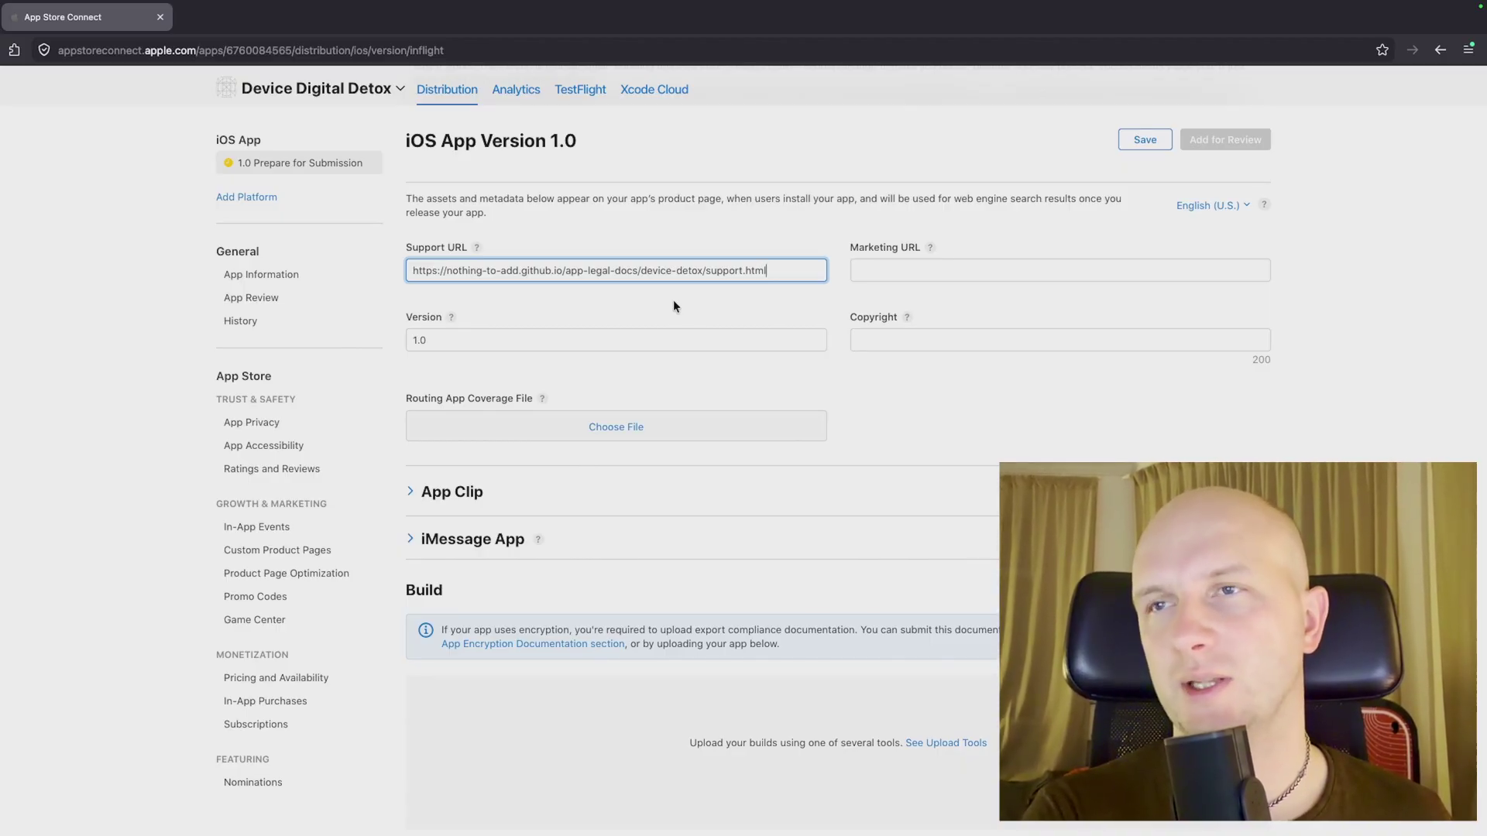
{"action": "left_click", "coordinate": [771, 293]}
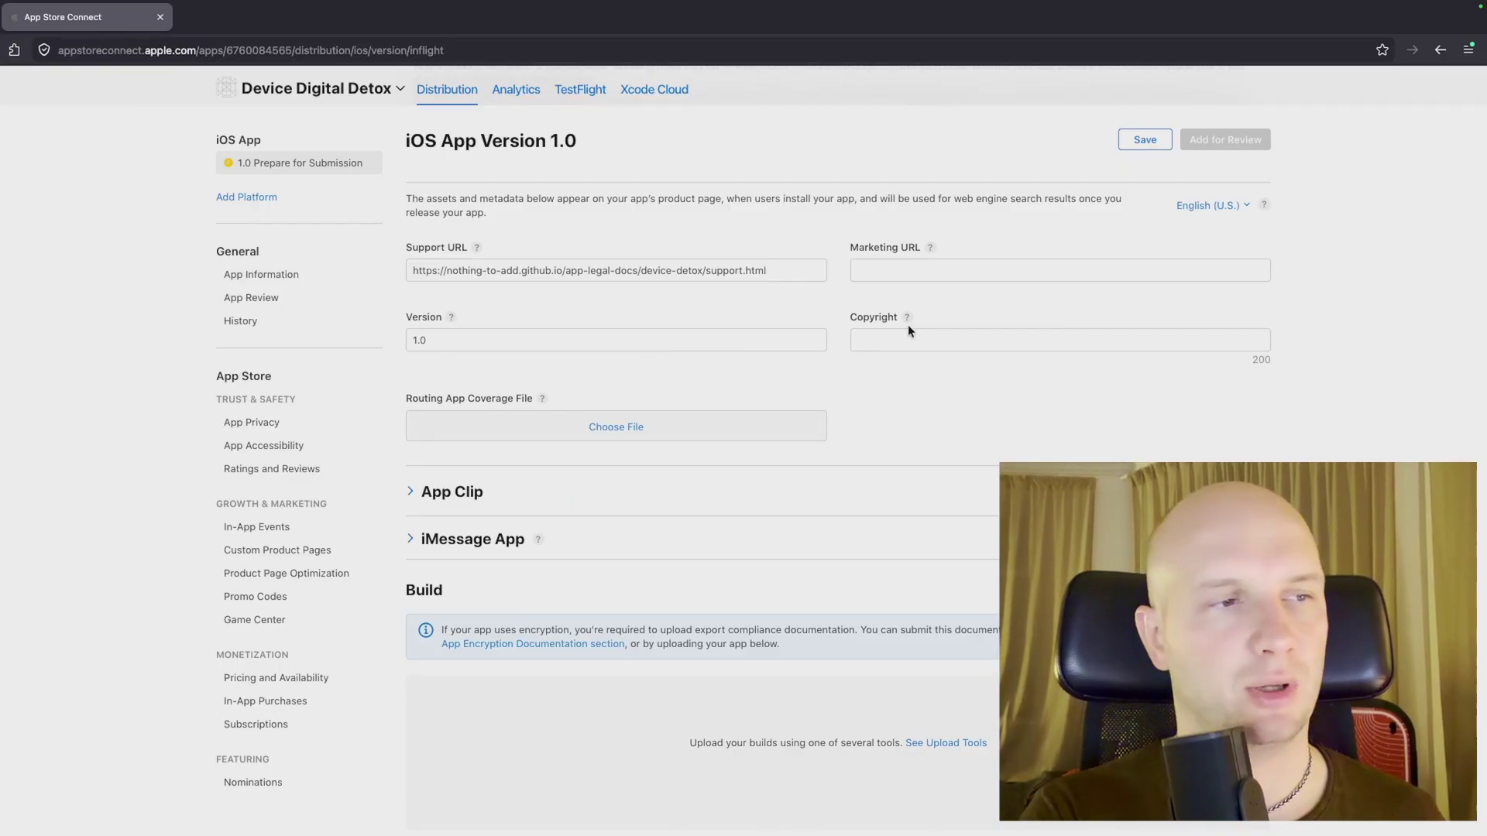
- Enter "2023 nothing-to-add" as the copyright and save the version 1.0 page
{"action": "left_click", "coordinate": [872, 342]}
{"action": "type", "text": "2023 nothing-to-add"}
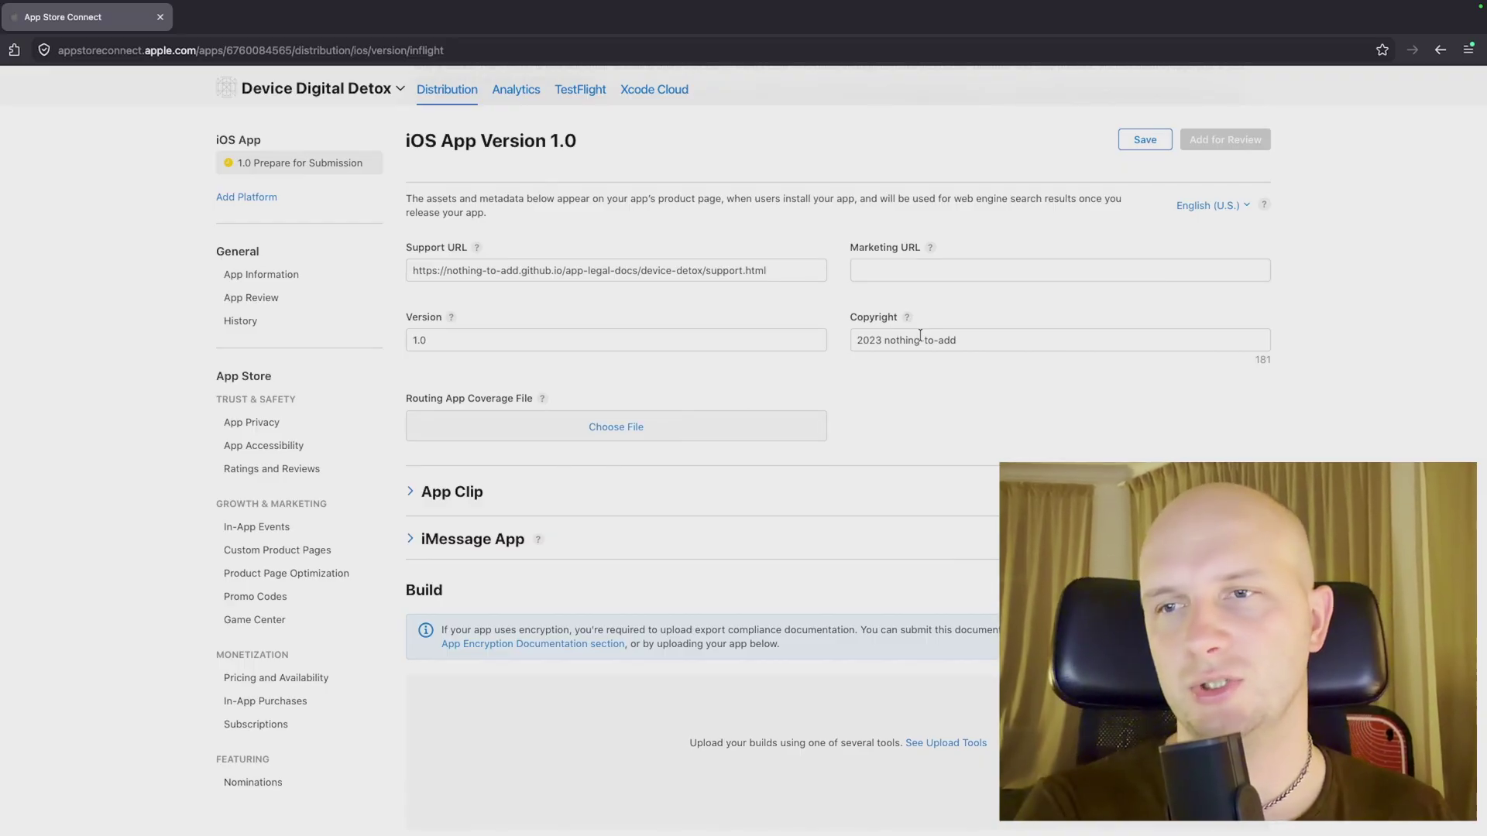
{"action": "scroll", "coordinate": [735, 501], "scroll_direction": "down", "scroll_amount": 3}
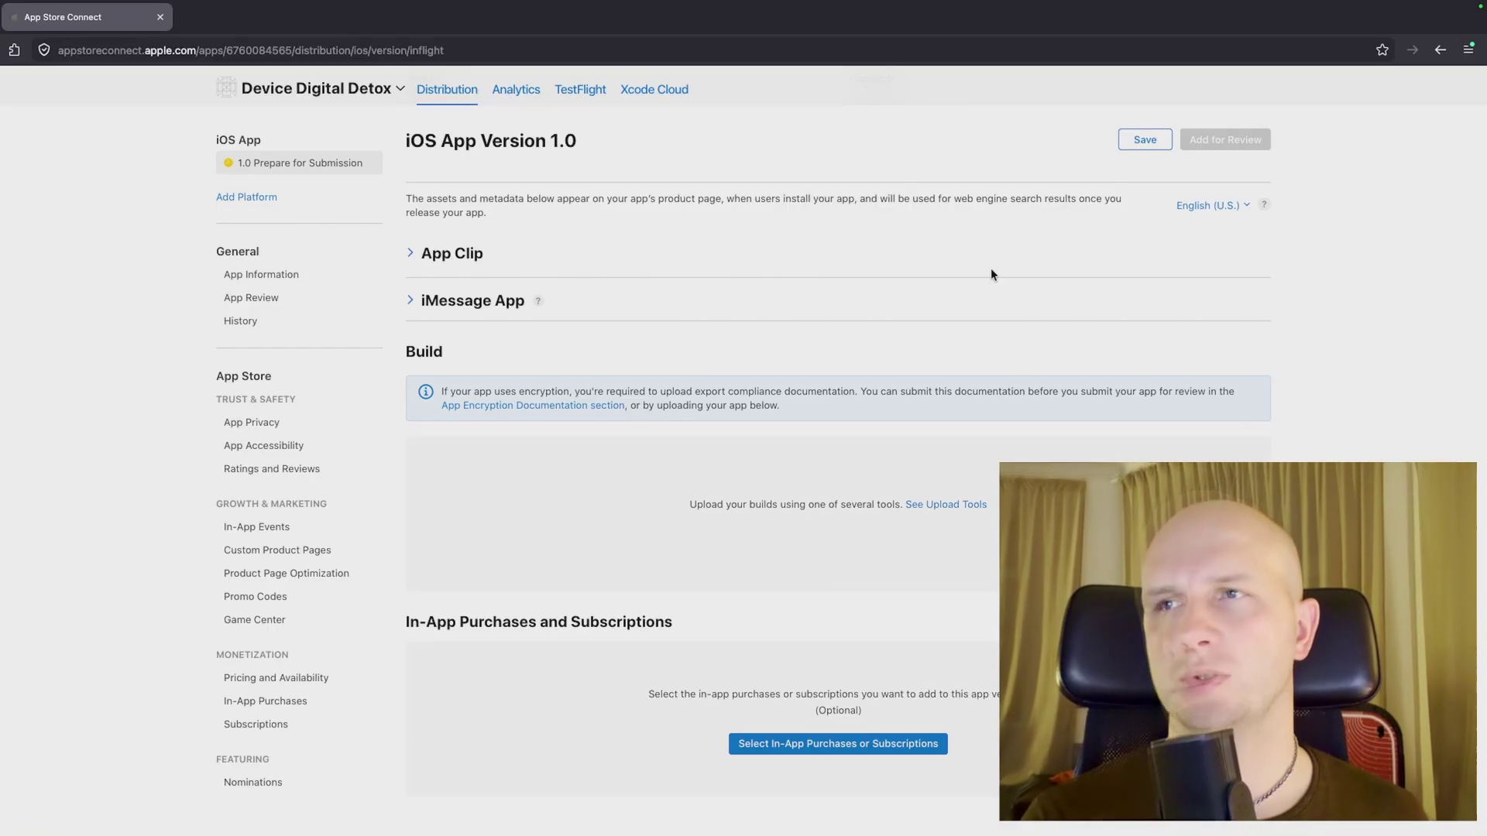
{"action": "left_click", "coordinate": [1146, 141]}
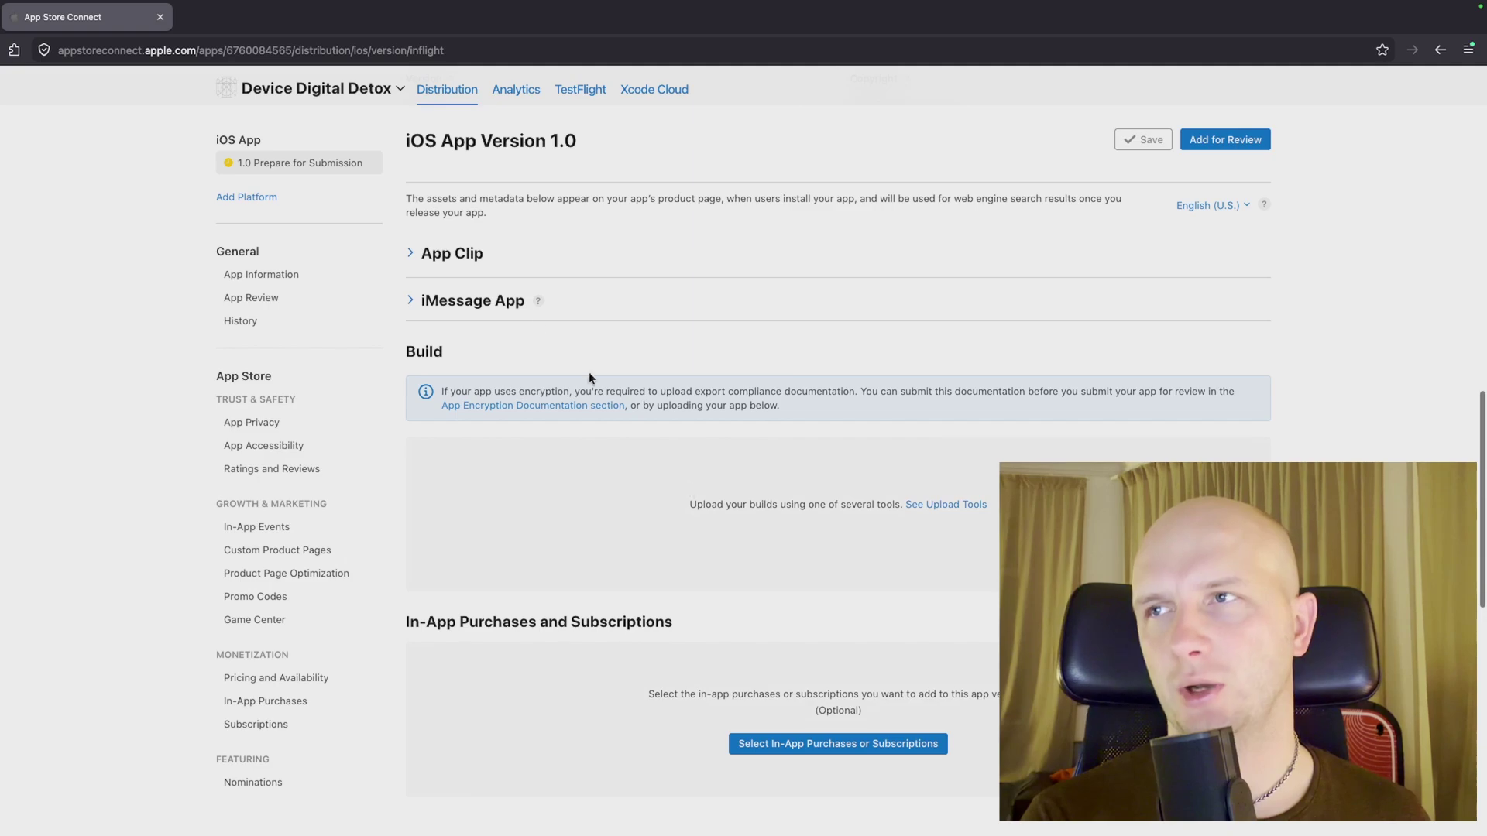
- Answer build 1's missing TestFlight compliance with standard encryption algorithms and Yes for distribution in France, and continue to the App Information page
{"action": "left_click", "coordinate": [592, 98]}
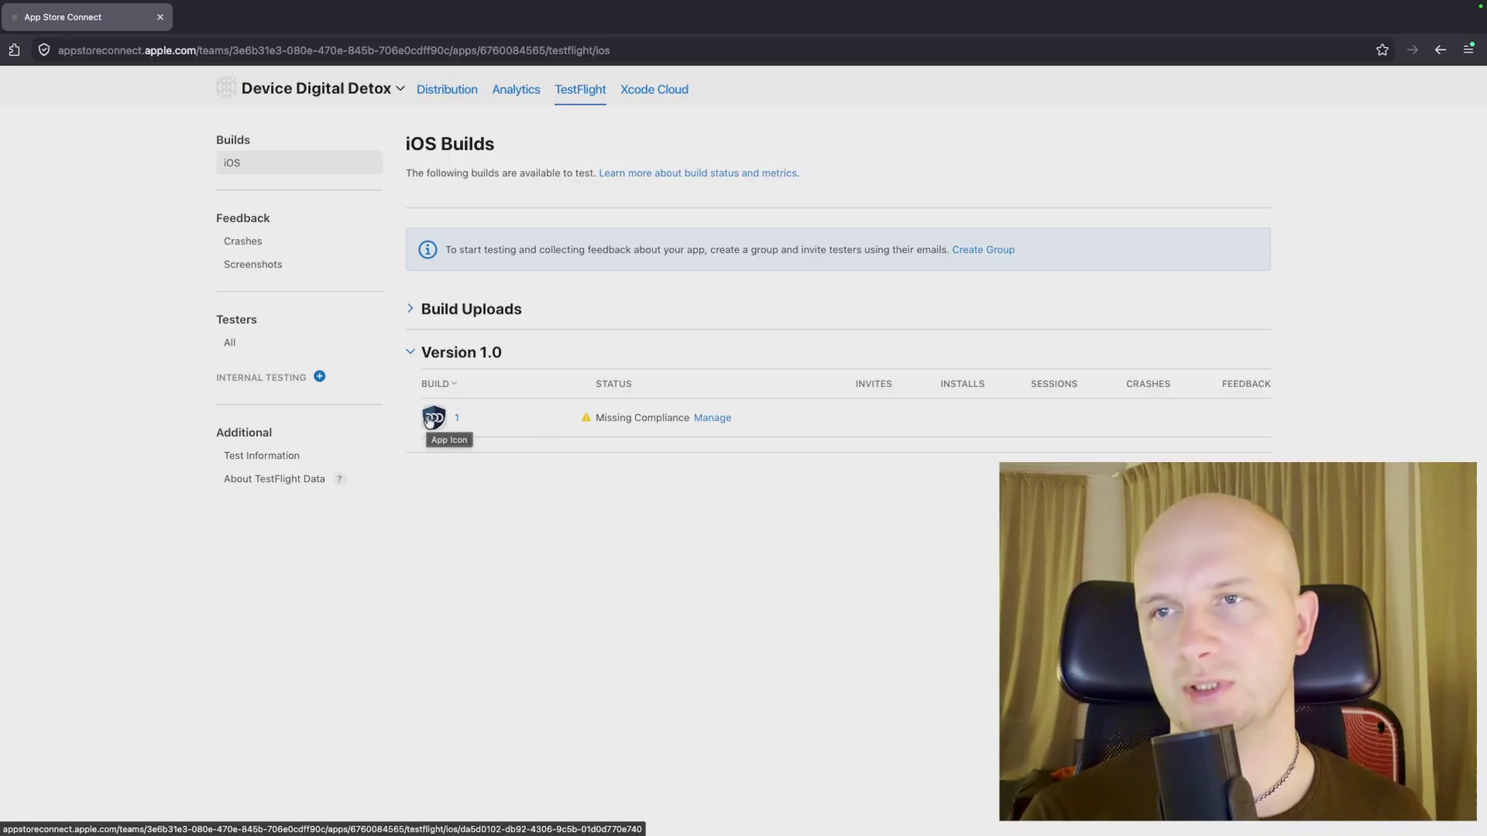
{"action": "left_click", "coordinate": [723, 418]}
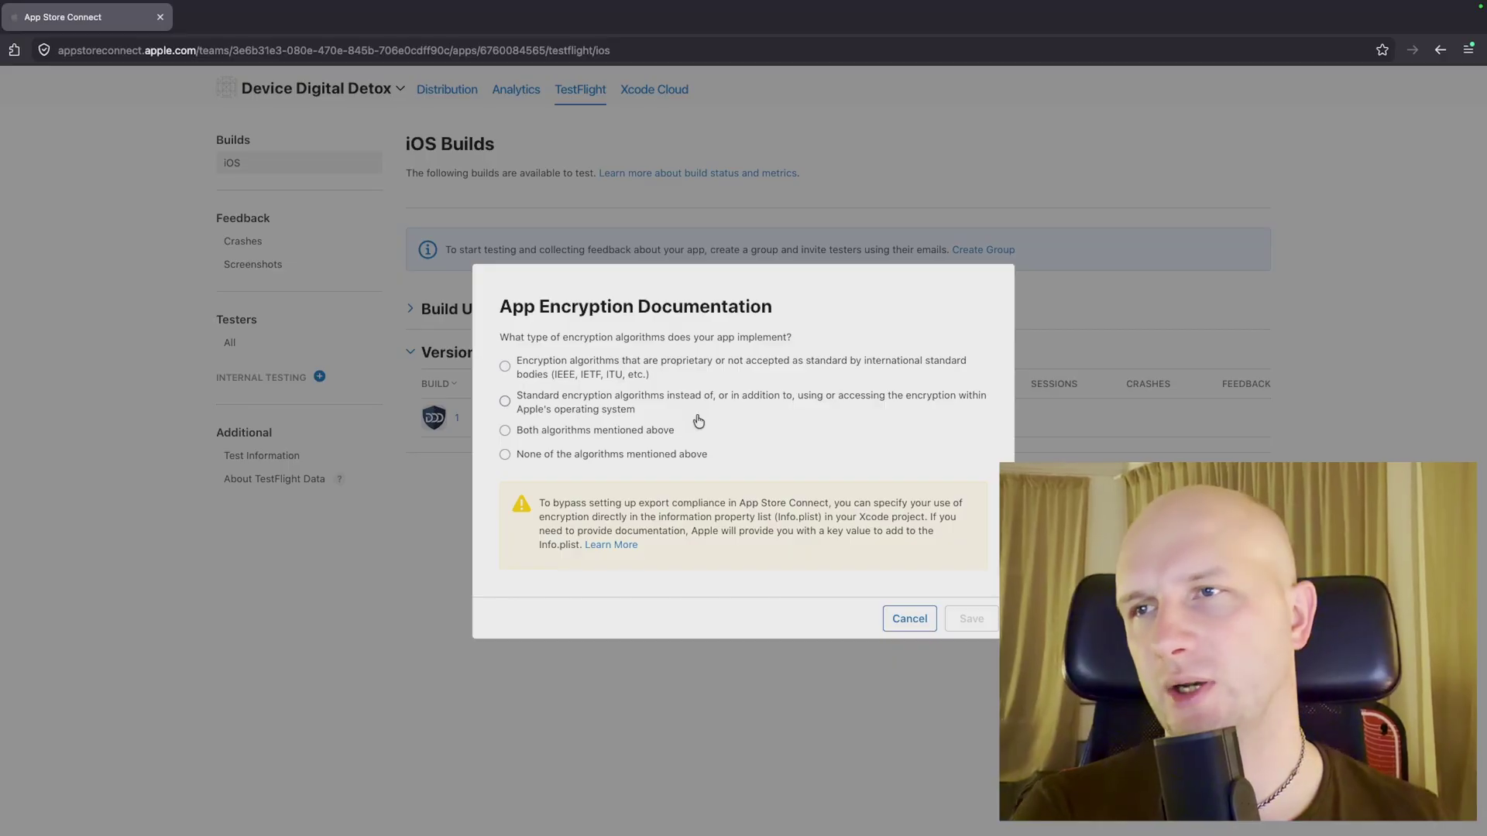
{"action": "left_click", "coordinate": [699, 418]}
{"action": "left_click", "coordinate": [987, 568]}
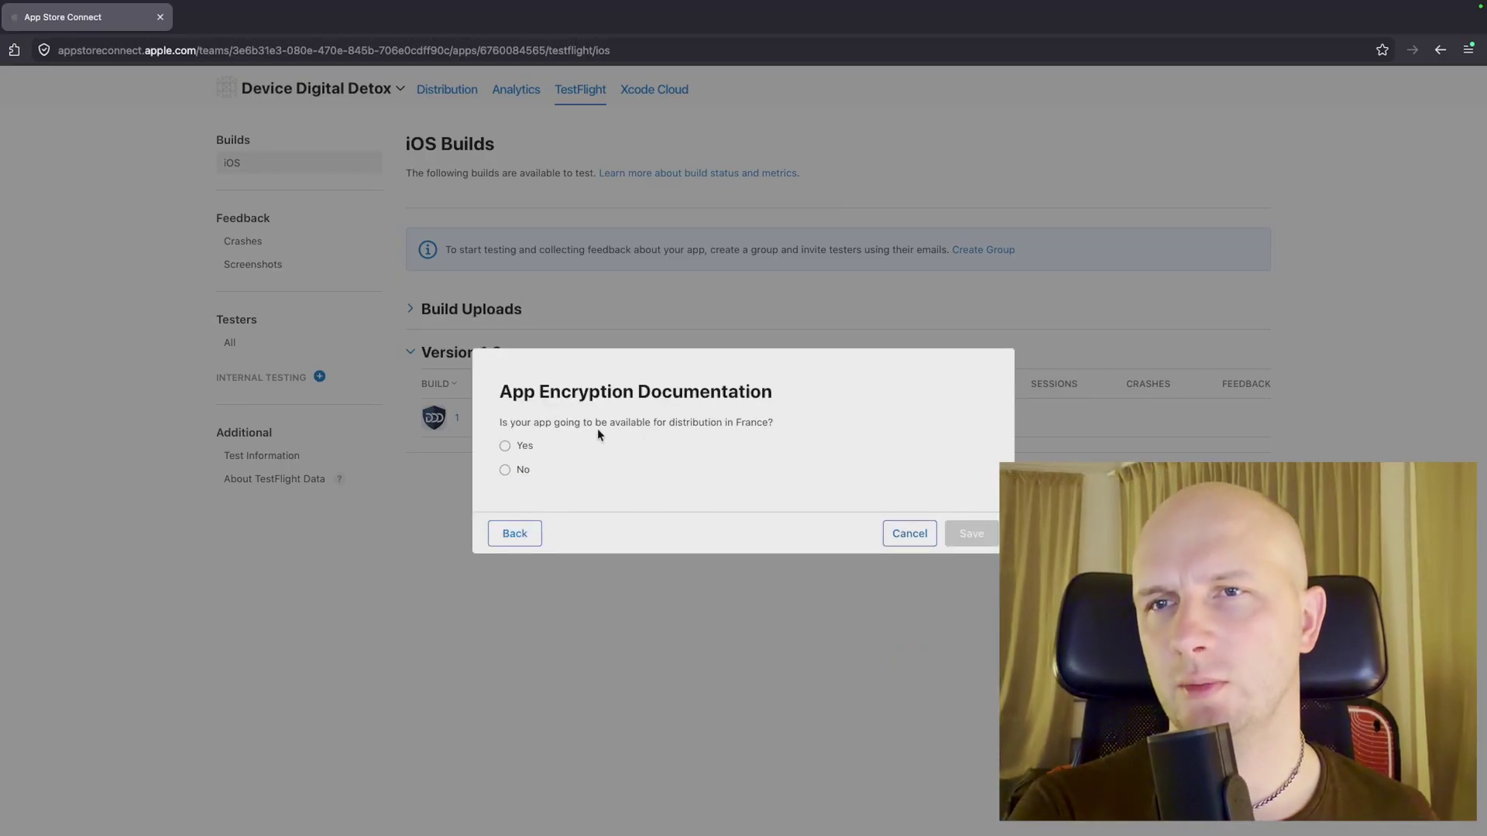
{"action": "left_click", "coordinate": [505, 445]}
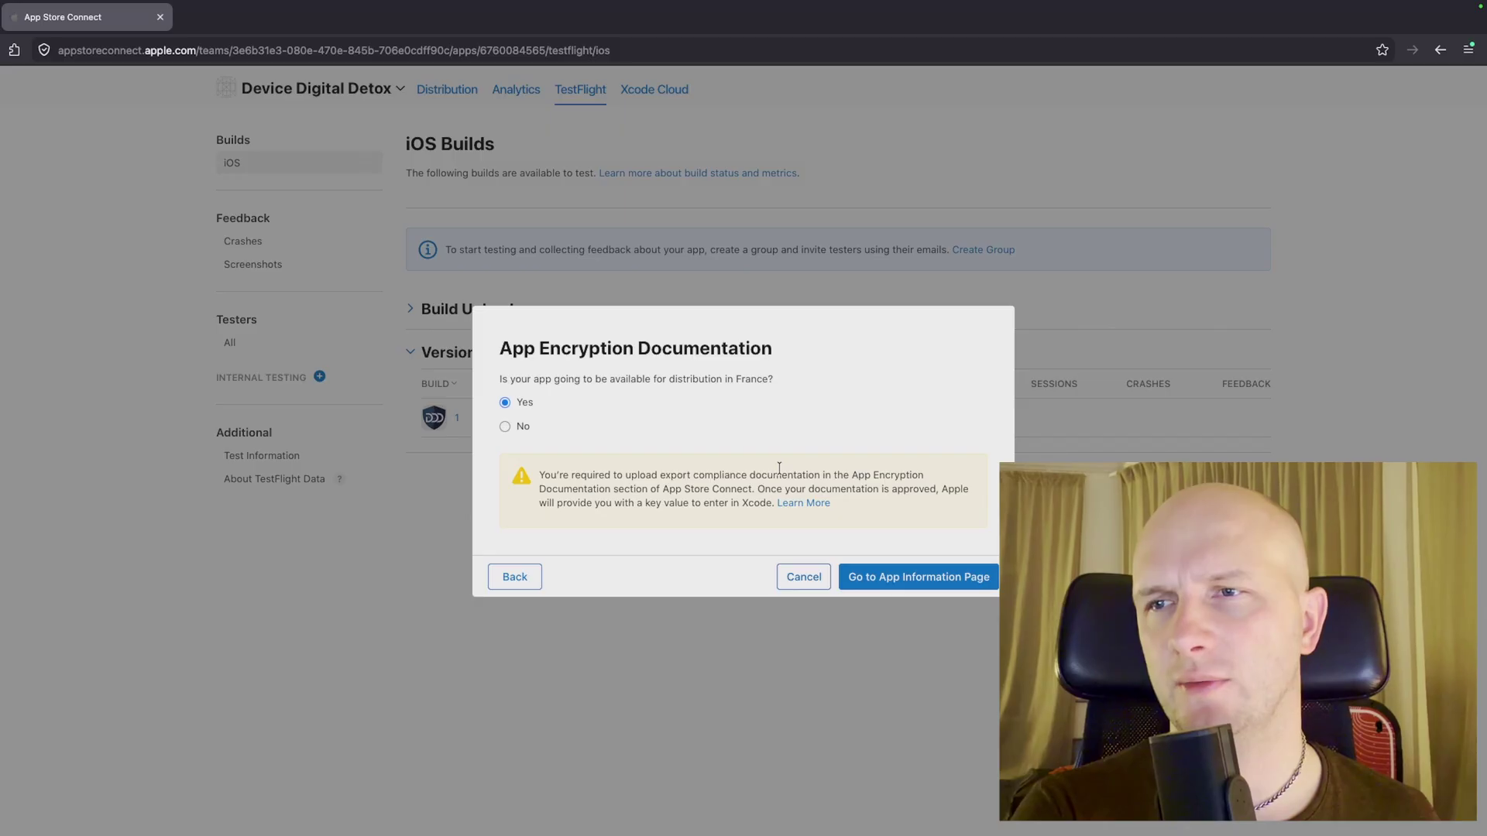
{"action": "left_click", "coordinate": [905, 578]}
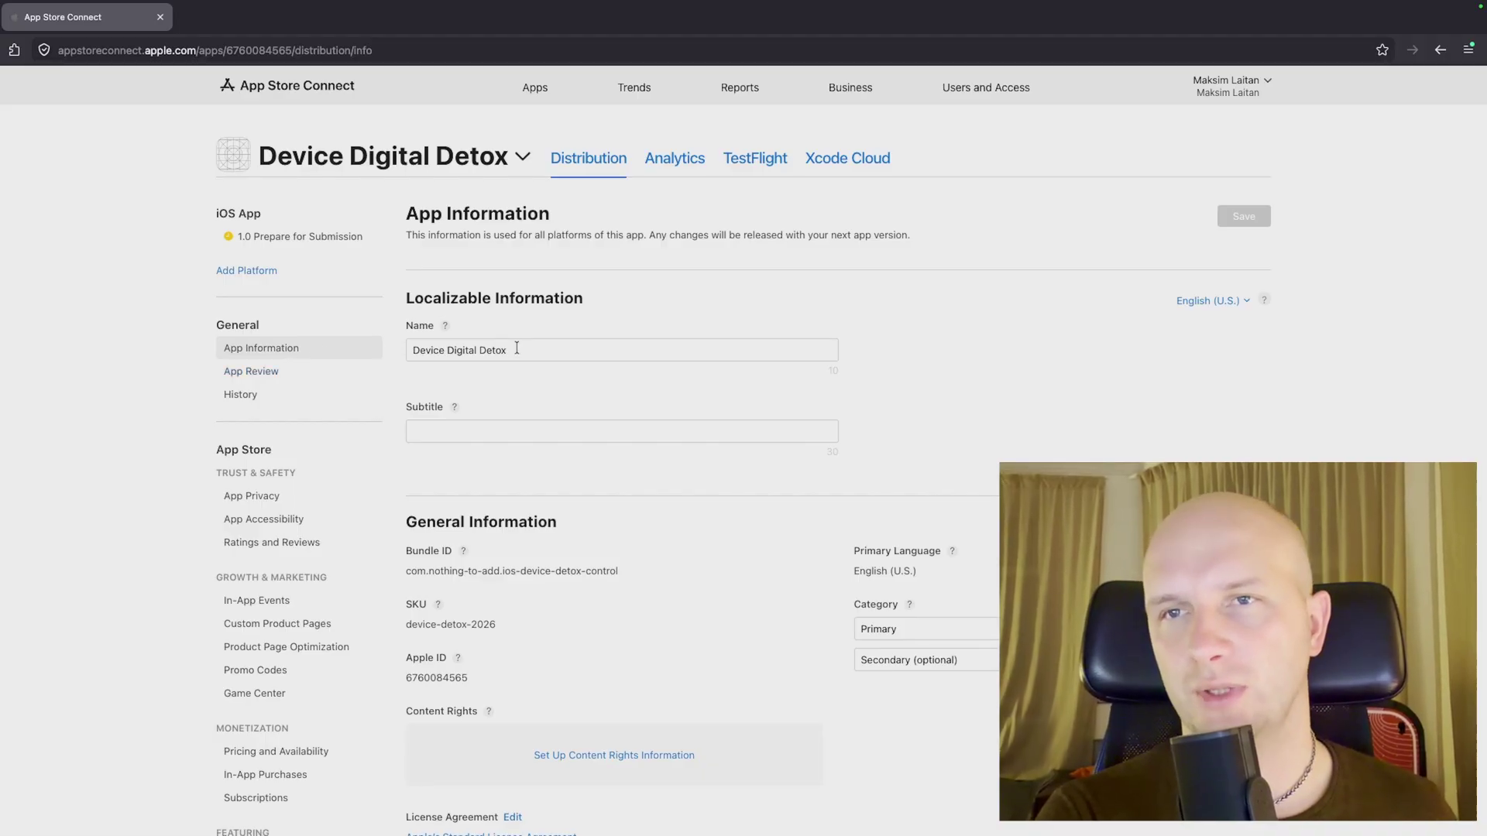
- Set the app's subtitle to "Timed Focus. Pay to Exit."
{"action": "left_click", "coordinate": [468, 431]}
{"action": "type", "text": "Timed Focus. Pay to Exit."}
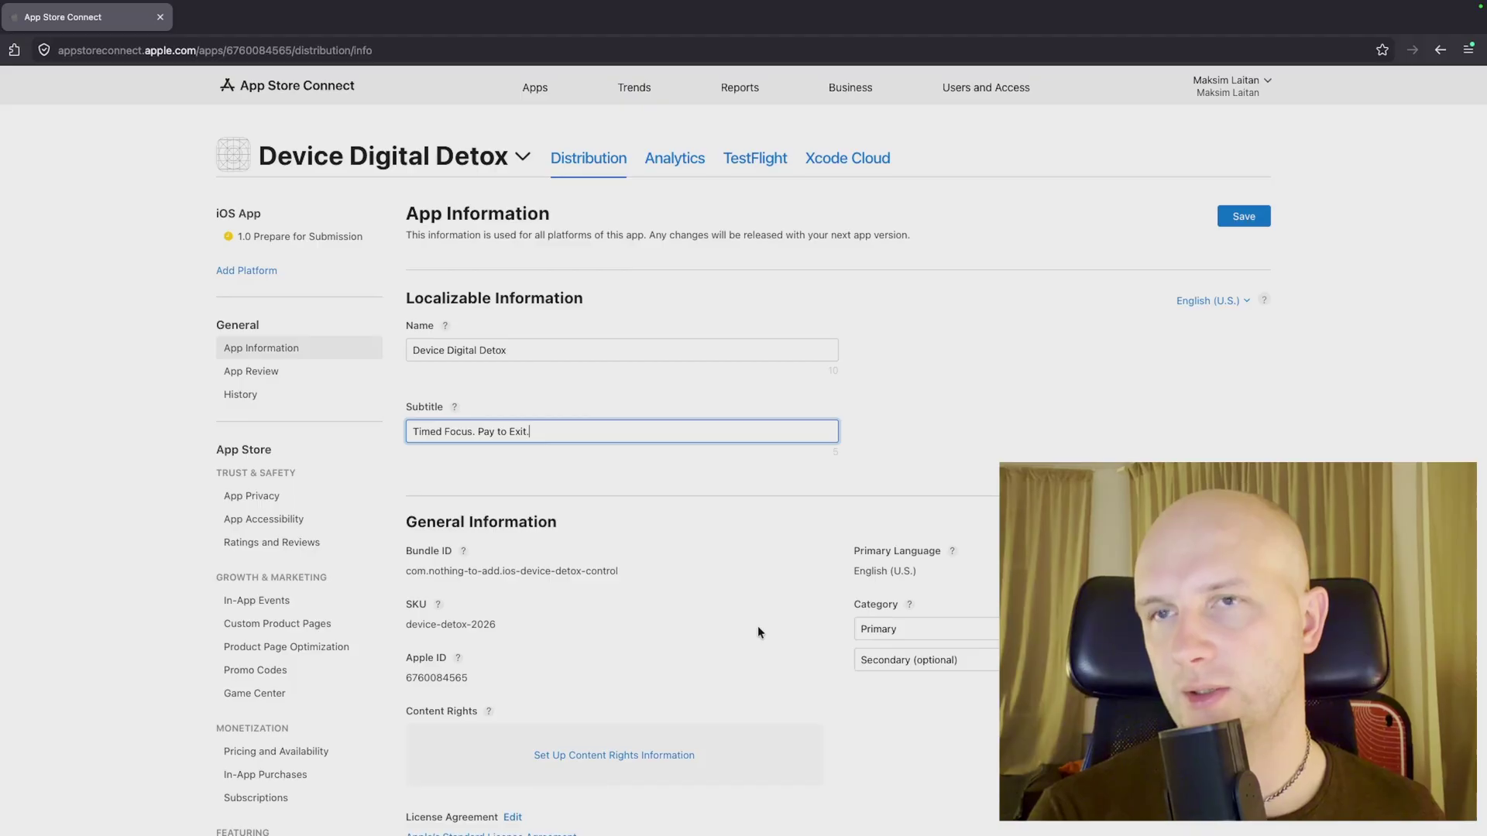
- Set the app's primary category to Utilities and its secondary category to Lifestyle
{"action": "scroll", "coordinate": [758, 629], "scroll_direction": "down", "scroll_amount": 1}
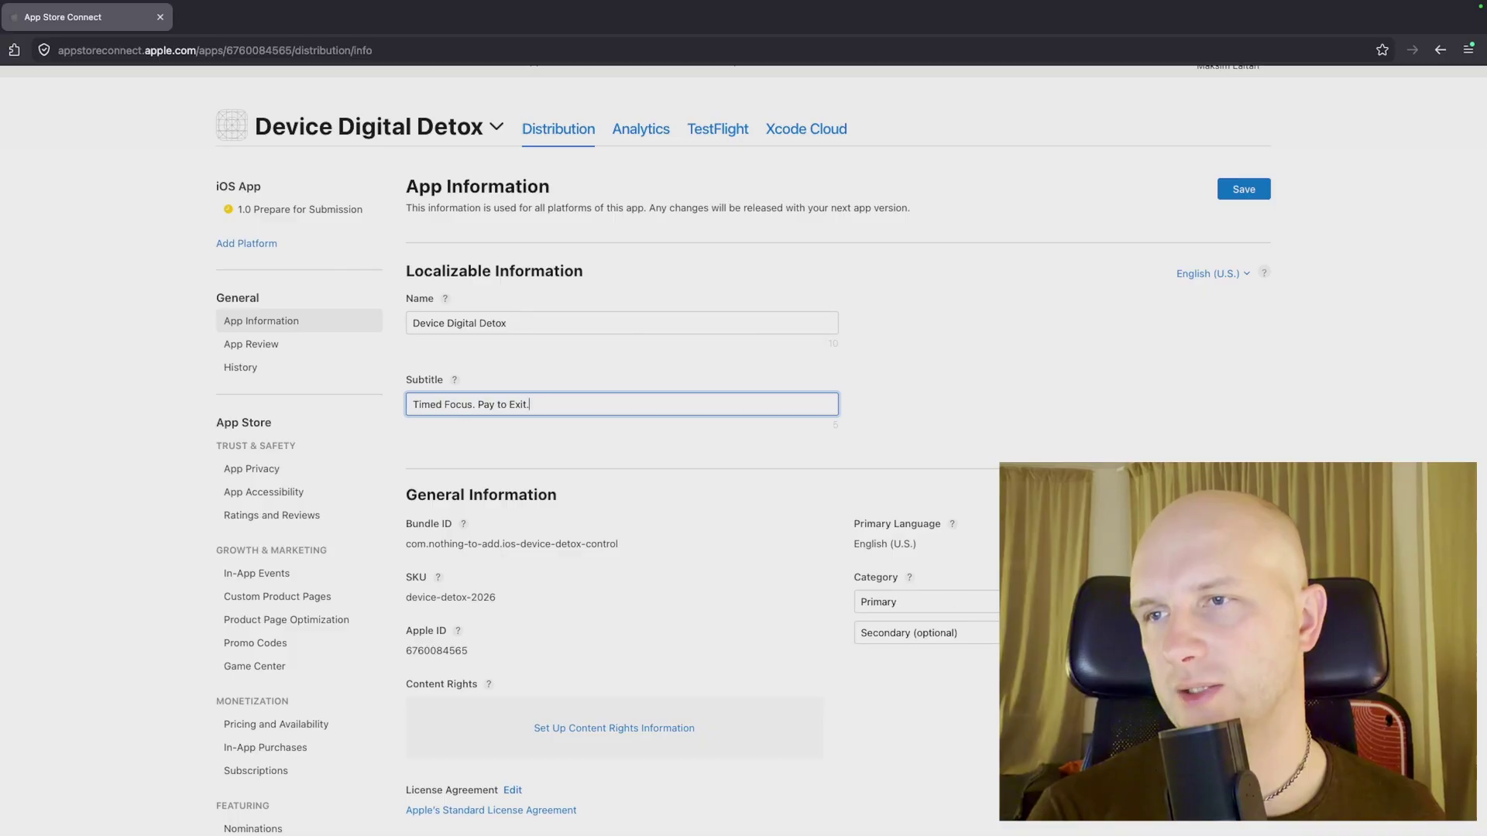
{"action": "left_click", "coordinate": [1046, 602]}
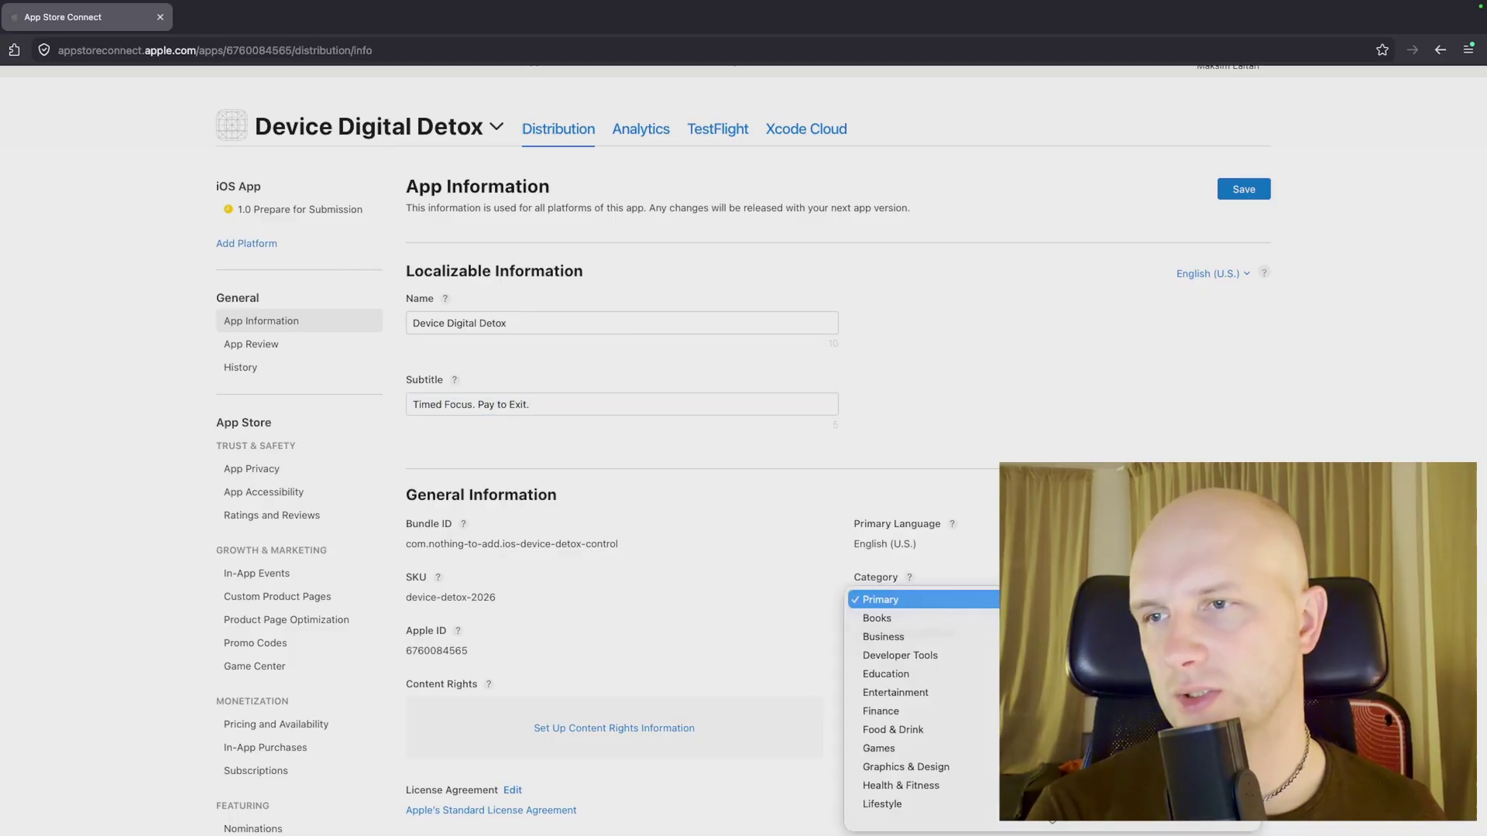
{"action": "key", "text": "Down"}
{"action": "key", "text": "Down"}
{"action": "key", "text": "Down"}
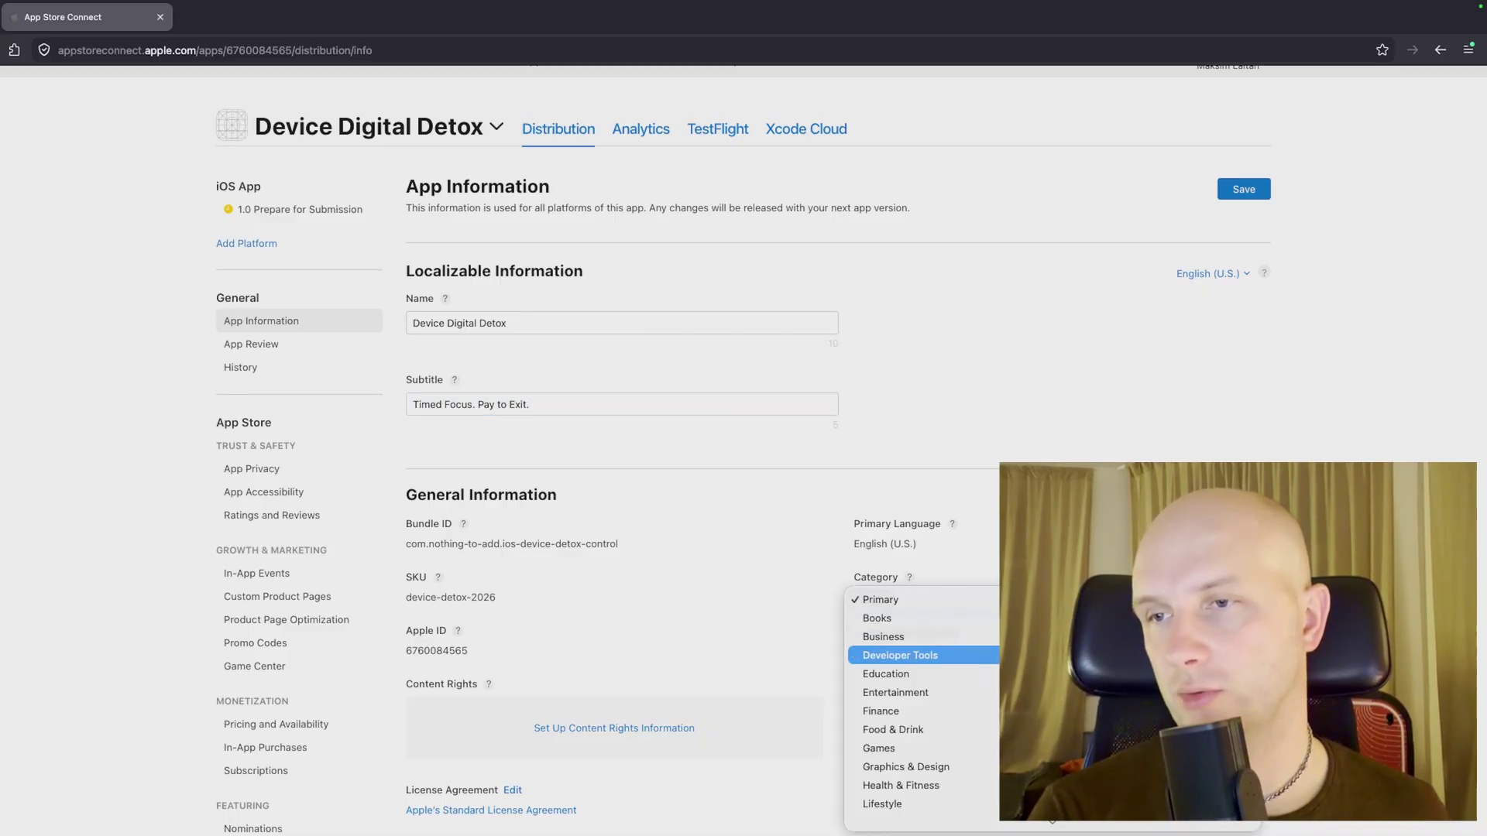
{"action": "scroll", "coordinate": [1046, 656], "scroll_direction": "down", "scroll_amount": 5}
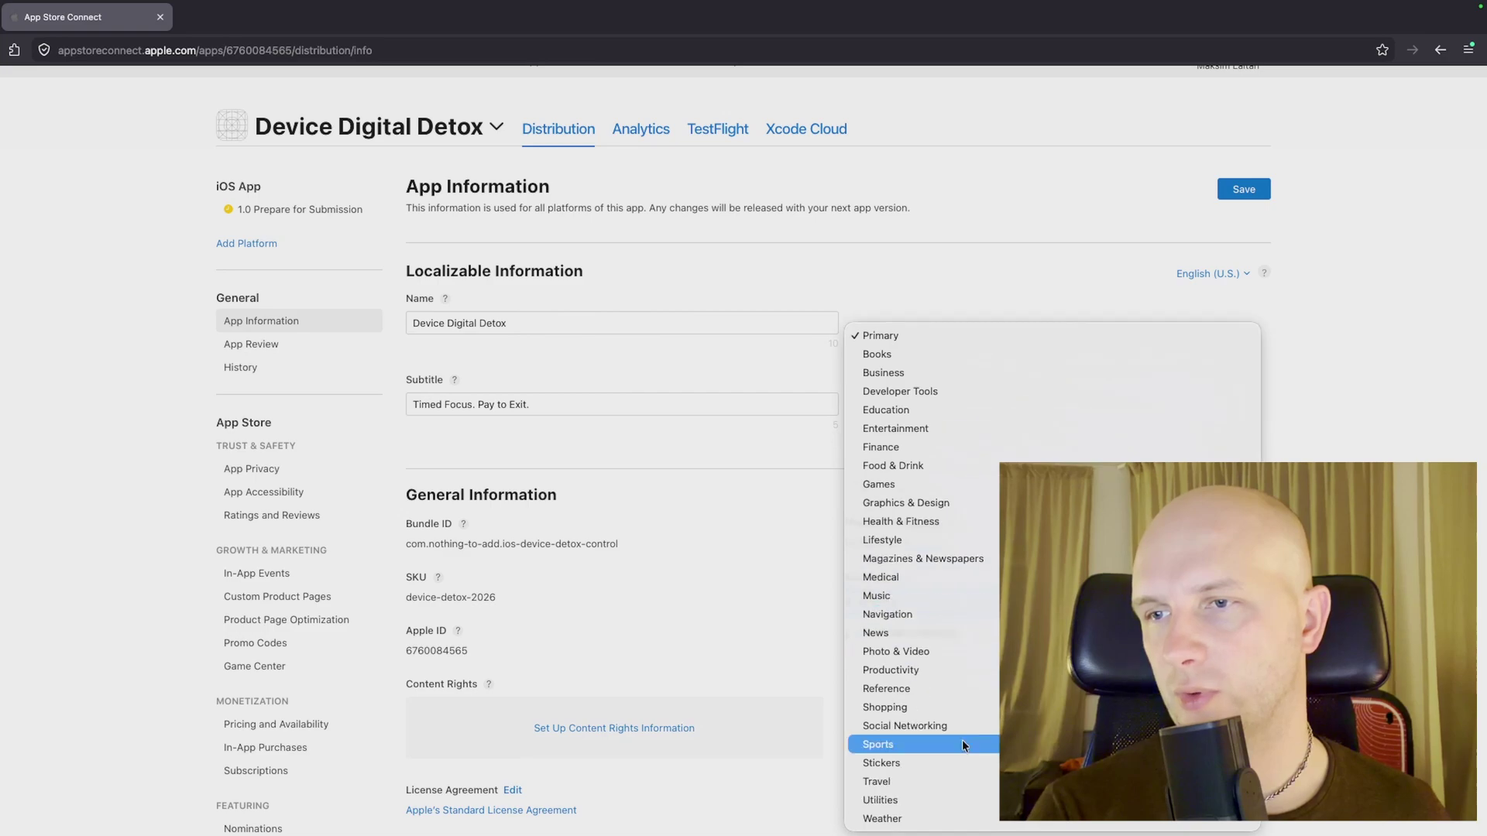
{"action": "left_click", "coordinate": [956, 799]}
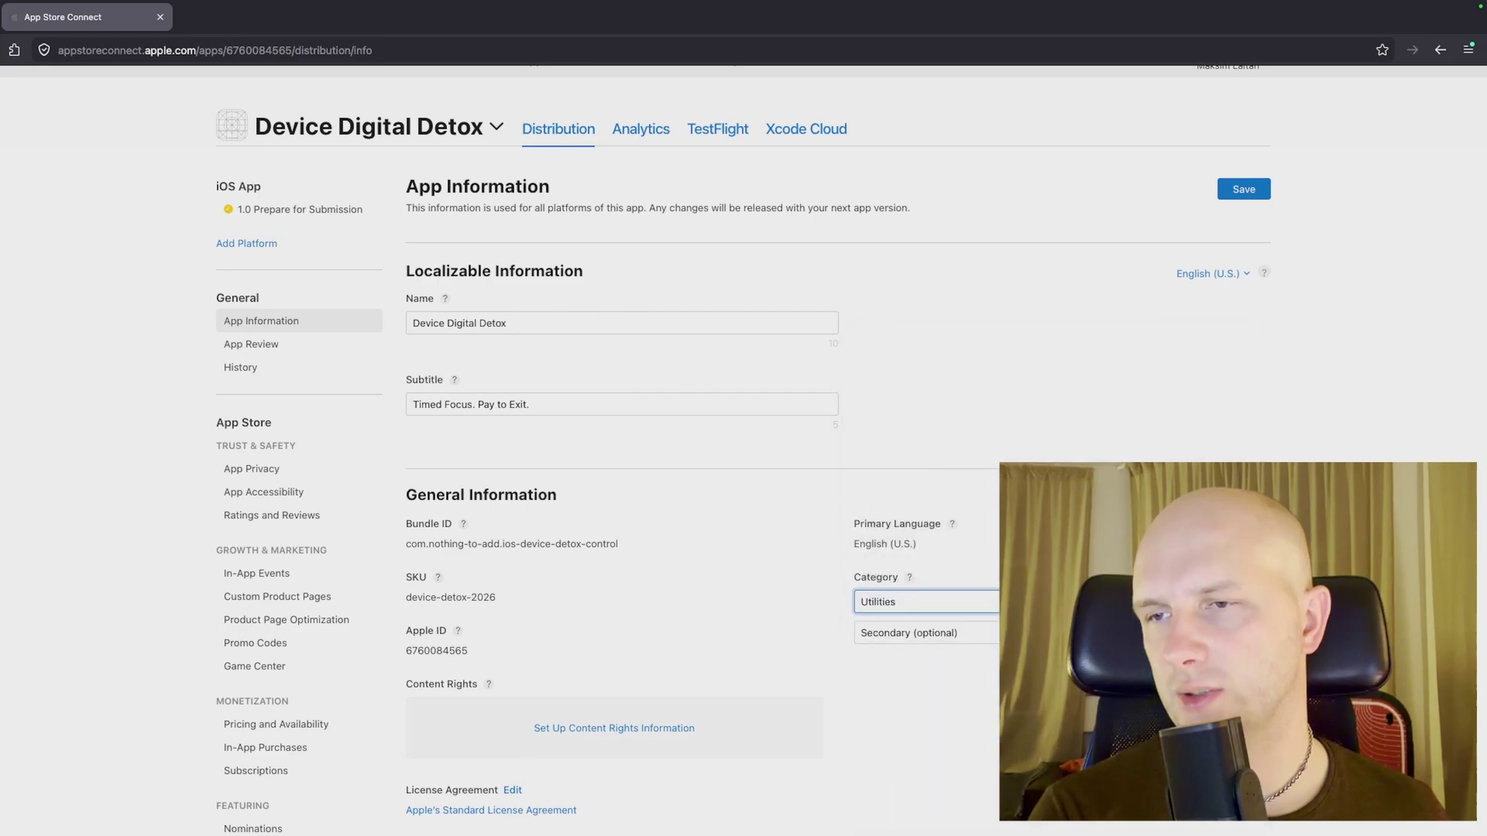
{"action": "left_click", "coordinate": [925, 633]}
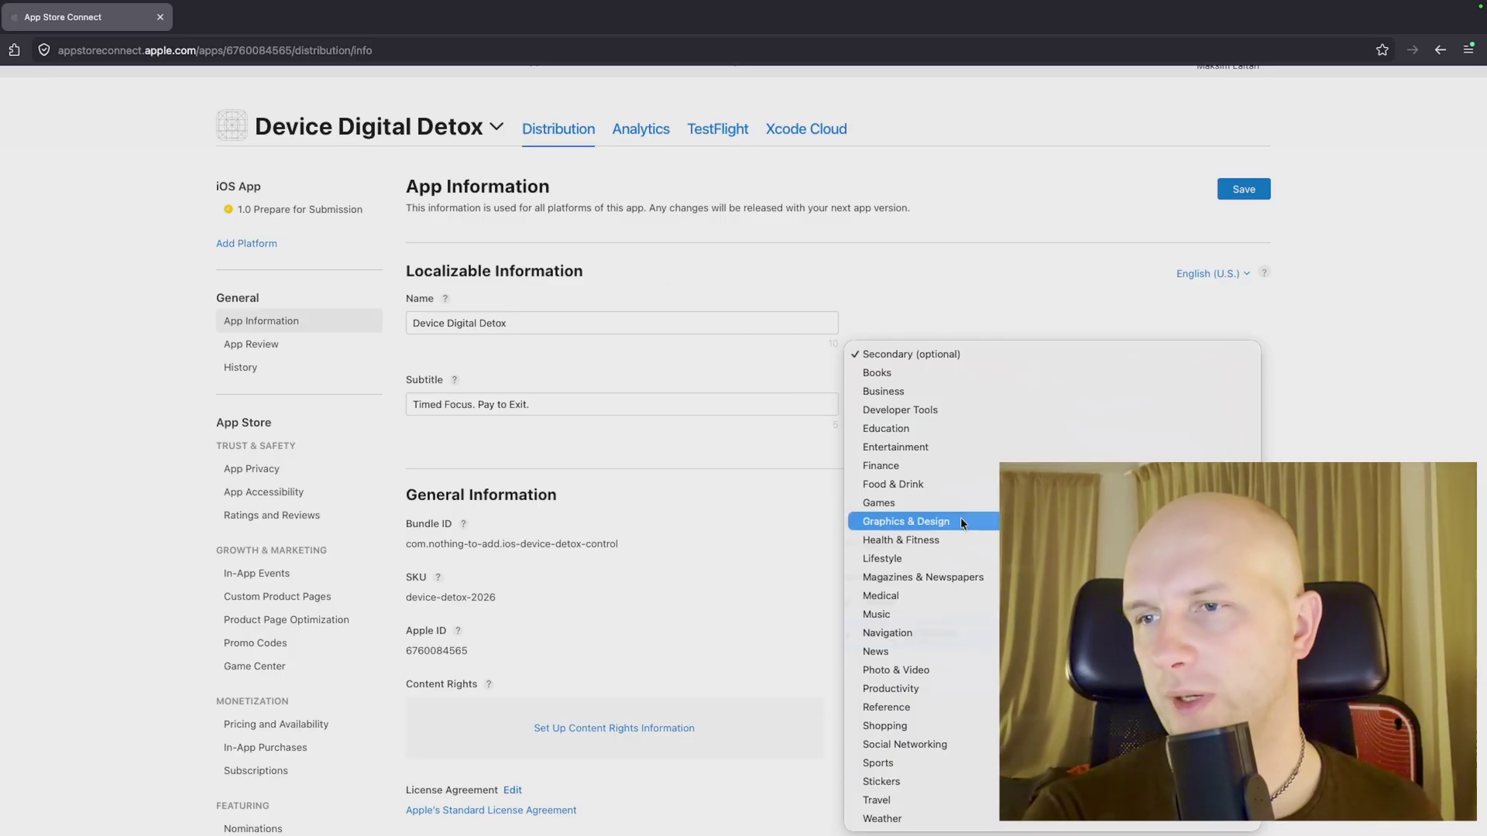
{"action": "left_click", "coordinate": [912, 557]}
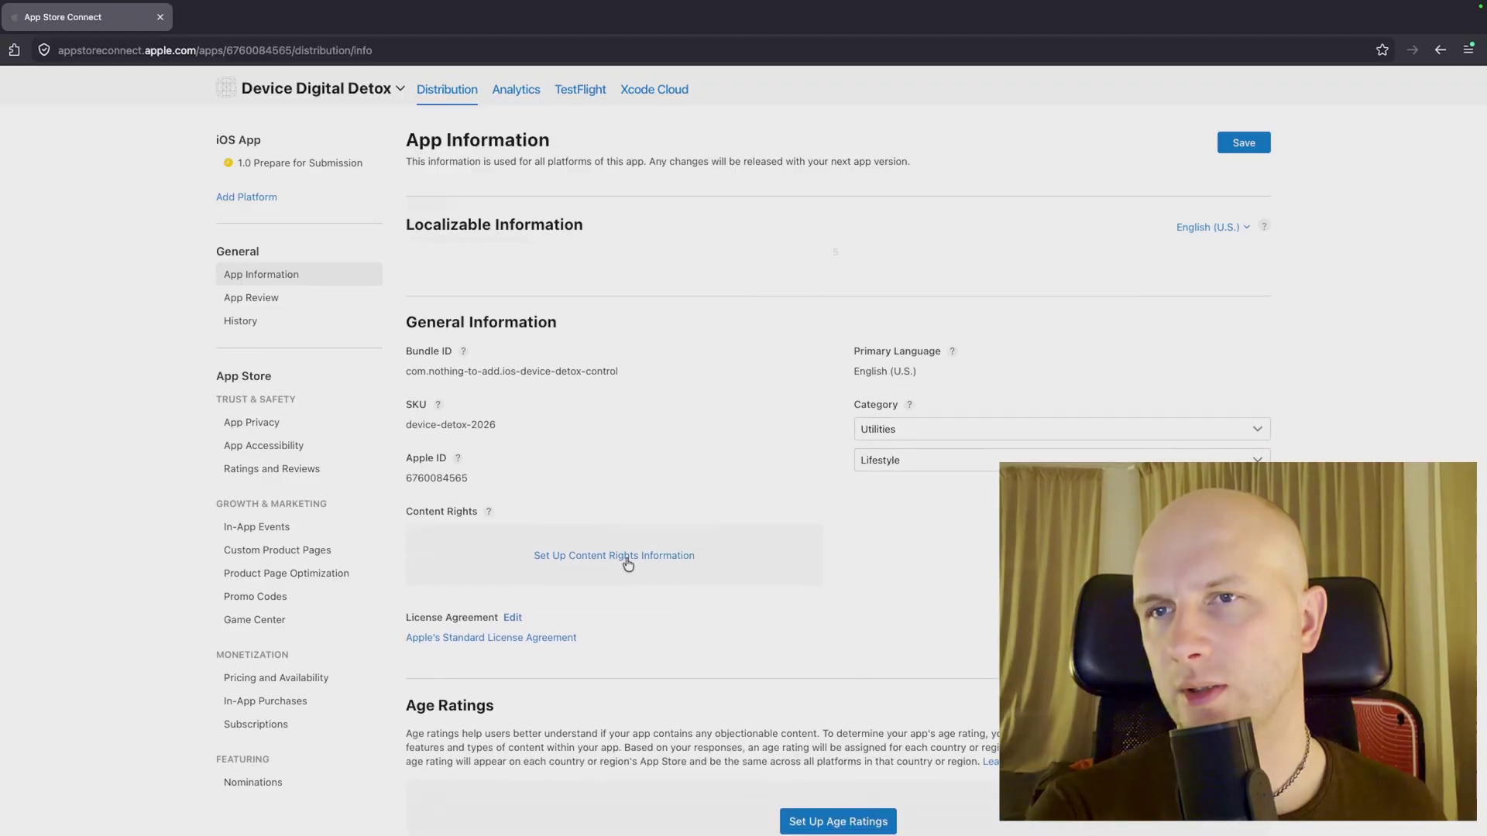
- Set up the content rights information, declaring that the app does not contain, show, or access third-party content
{"action": "left_click", "coordinate": [626, 557]}
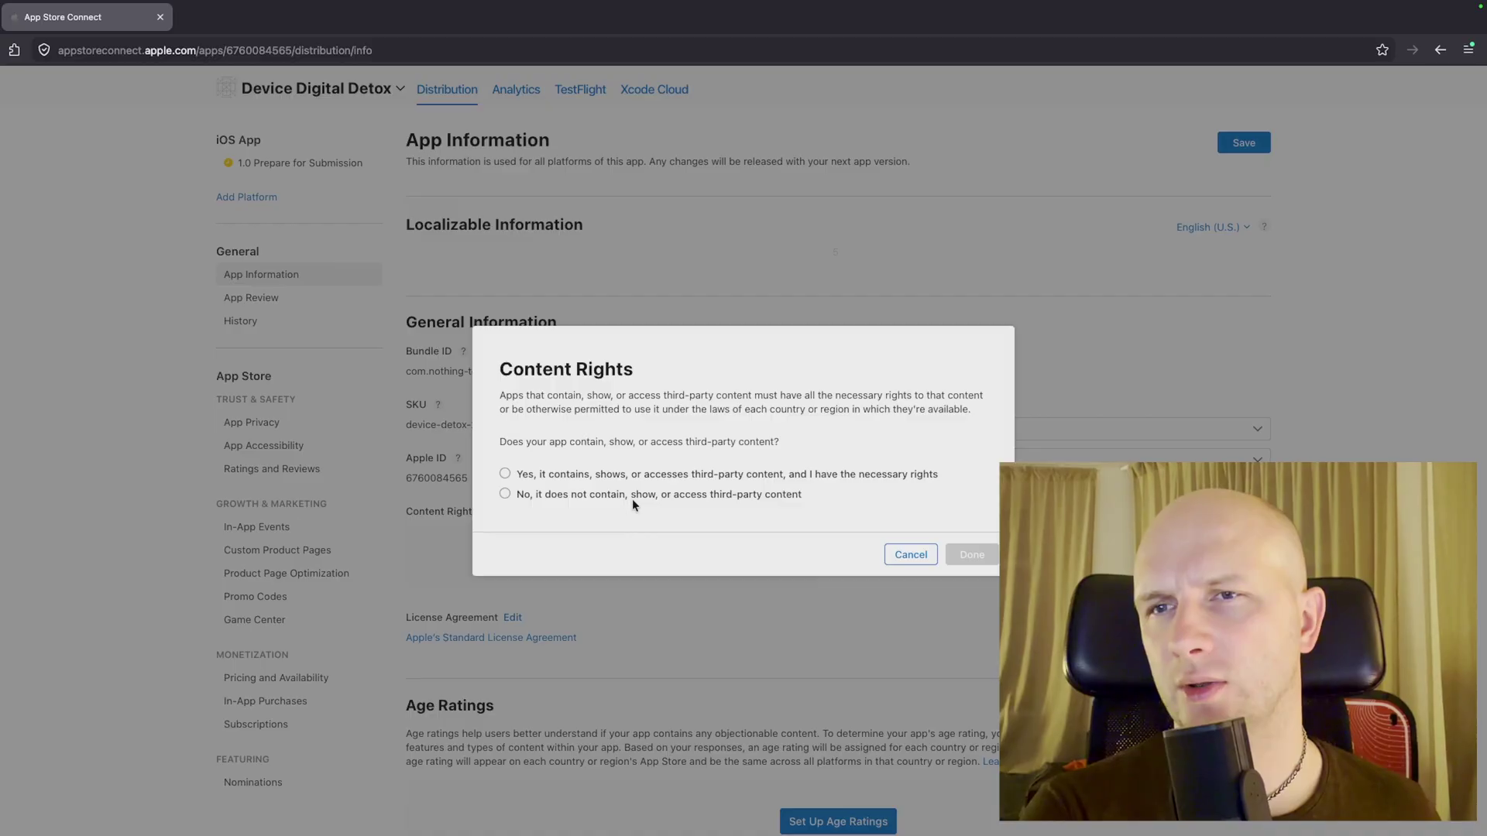
{"action": "left_click", "coordinate": [504, 494]}
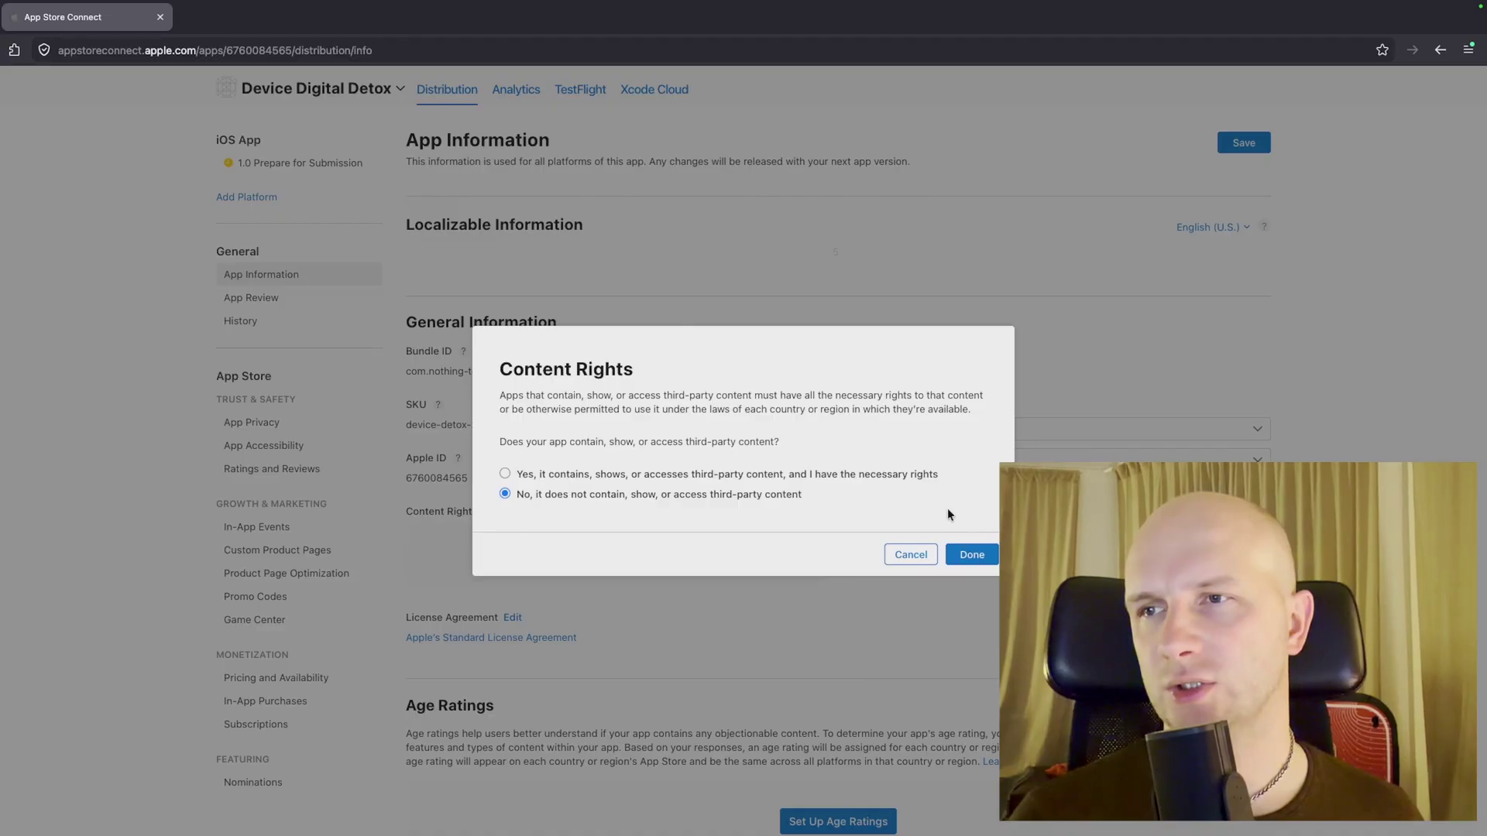
{"action": "left_click", "coordinate": [983, 558]}
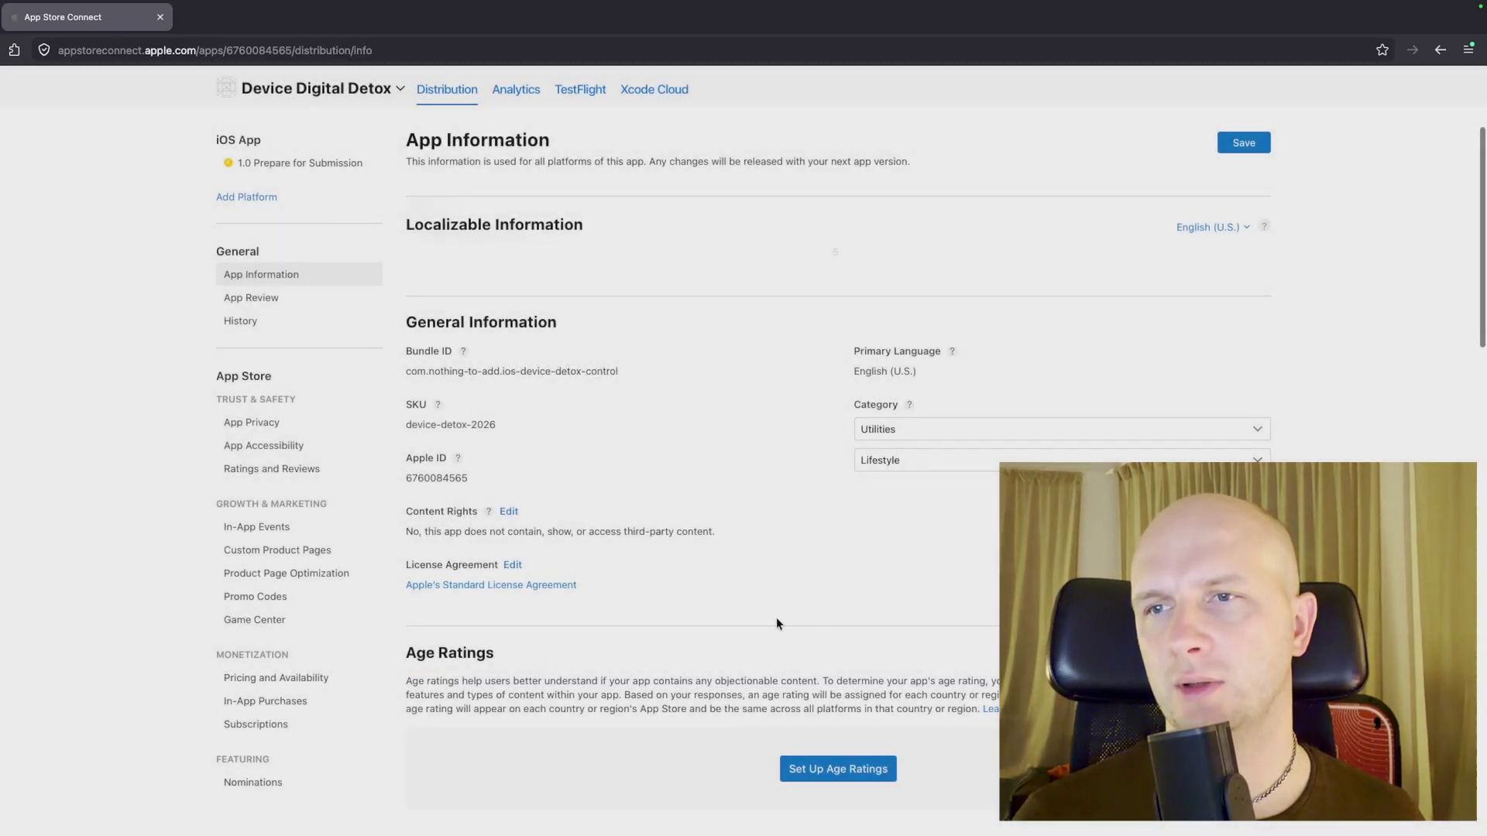
- Start the age ratings questionnaire and answer No to all in-app controls and capabilities in the Features step
{"action": "scroll", "coordinate": [725, 646], "scroll_direction": "down", "scroll_amount": 2}
{"action": "left_click", "coordinate": [847, 601]}
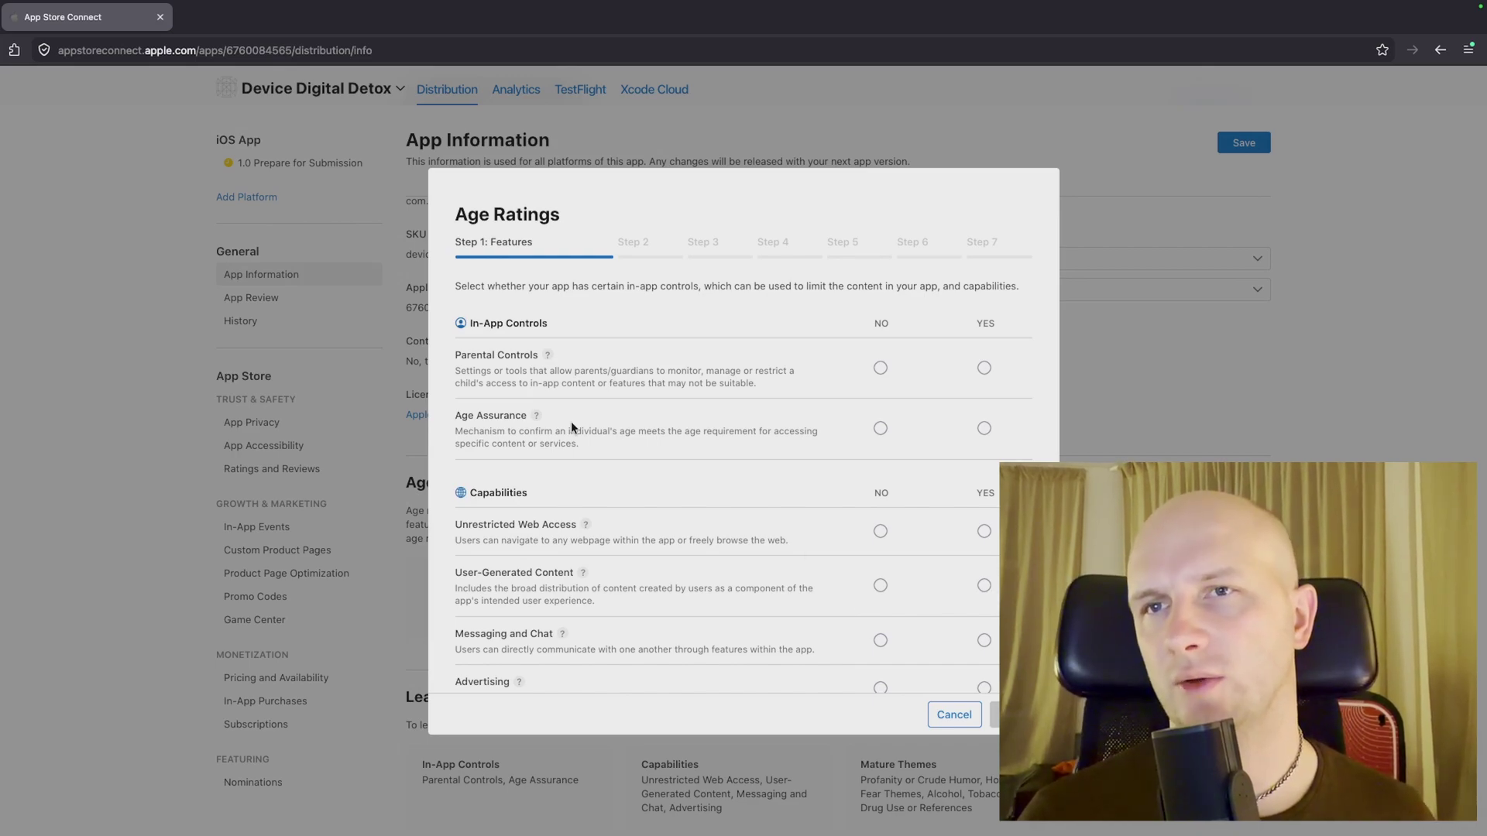
{"action": "left_click", "coordinate": [888, 369]}
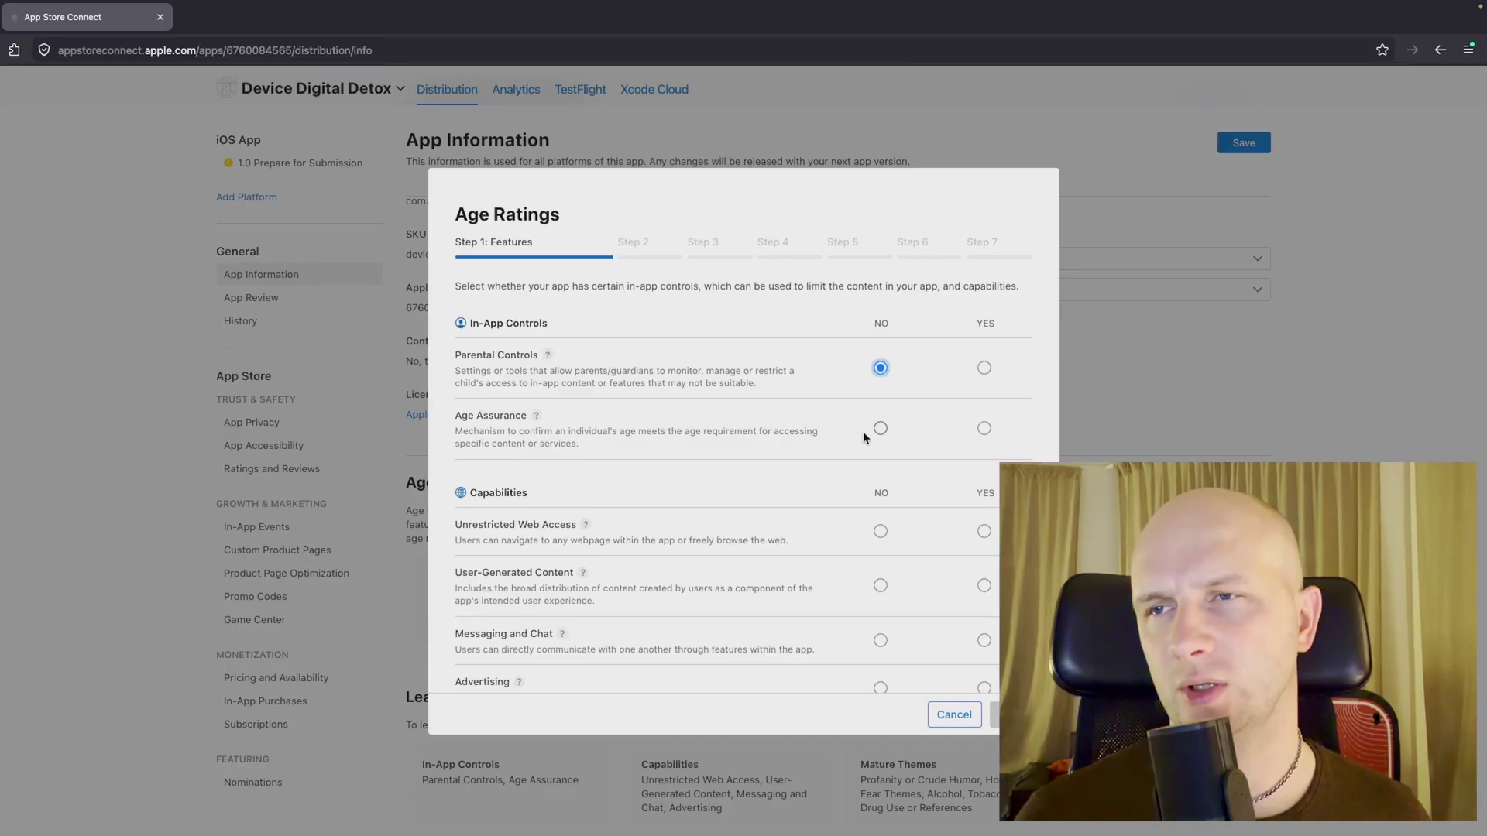
{"action": "left_click", "coordinate": [880, 428]}
{"action": "scroll", "coordinate": [883, 457], "scroll_direction": "down", "scroll_amount": 1}
{"action": "left_click", "coordinate": [881, 479]}
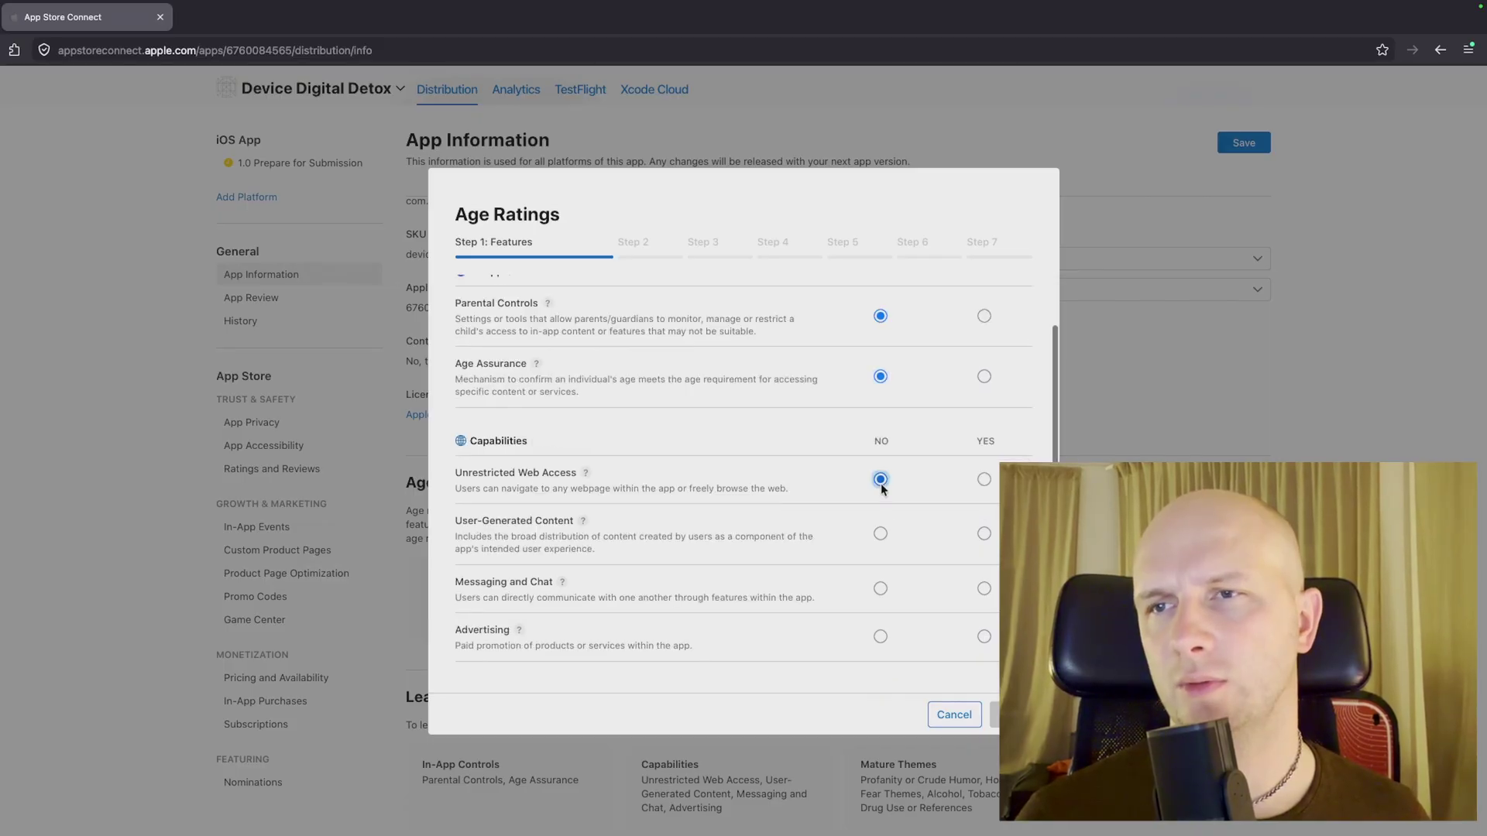
{"action": "left_click", "coordinate": [880, 535]}
{"action": "left_click", "coordinate": [881, 591]}
{"action": "left_click", "coordinate": [881, 637]}
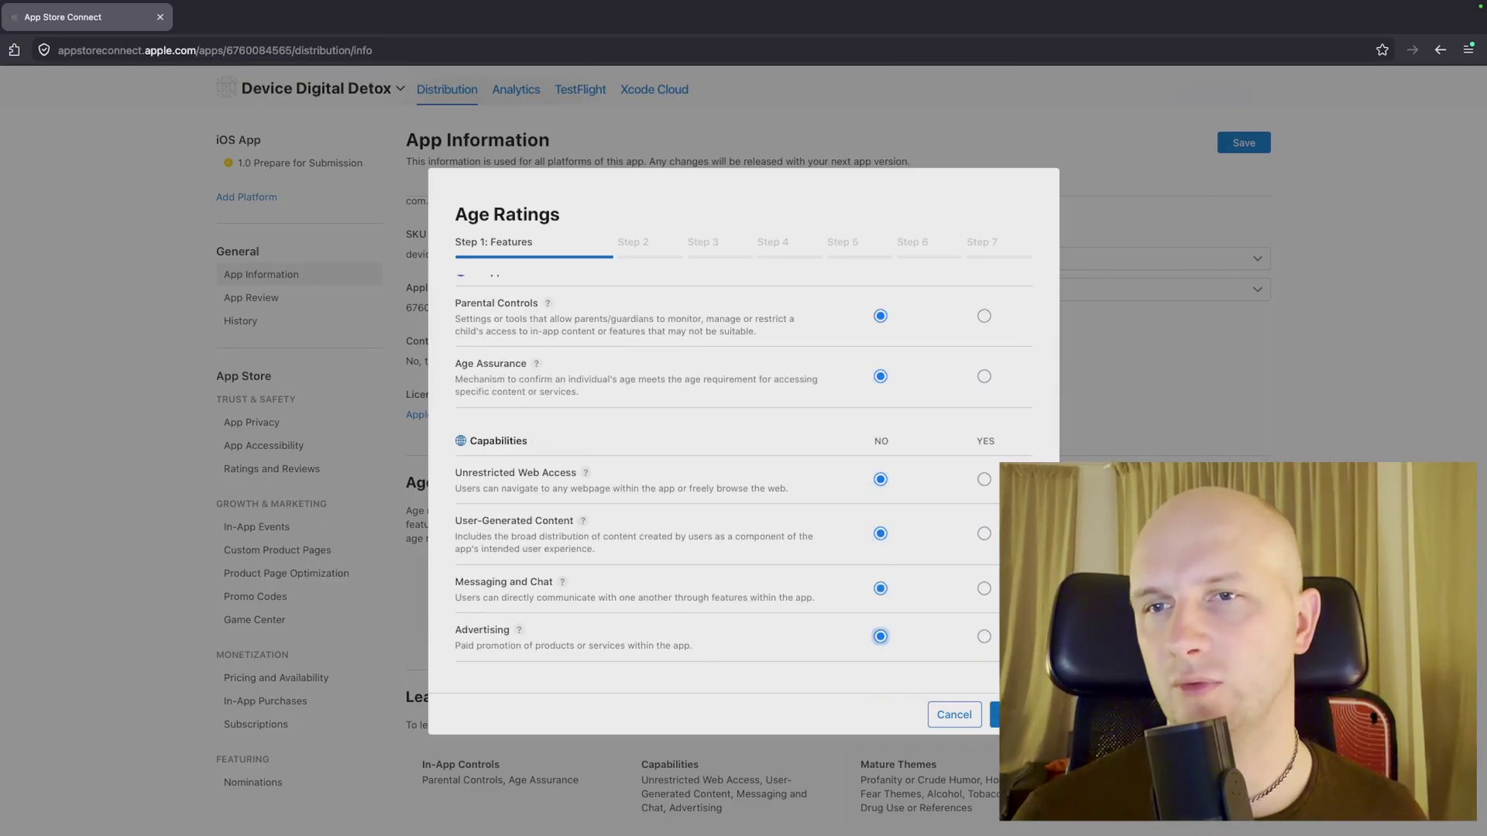
{"action": "left_click", "coordinate": [1017, 715]}
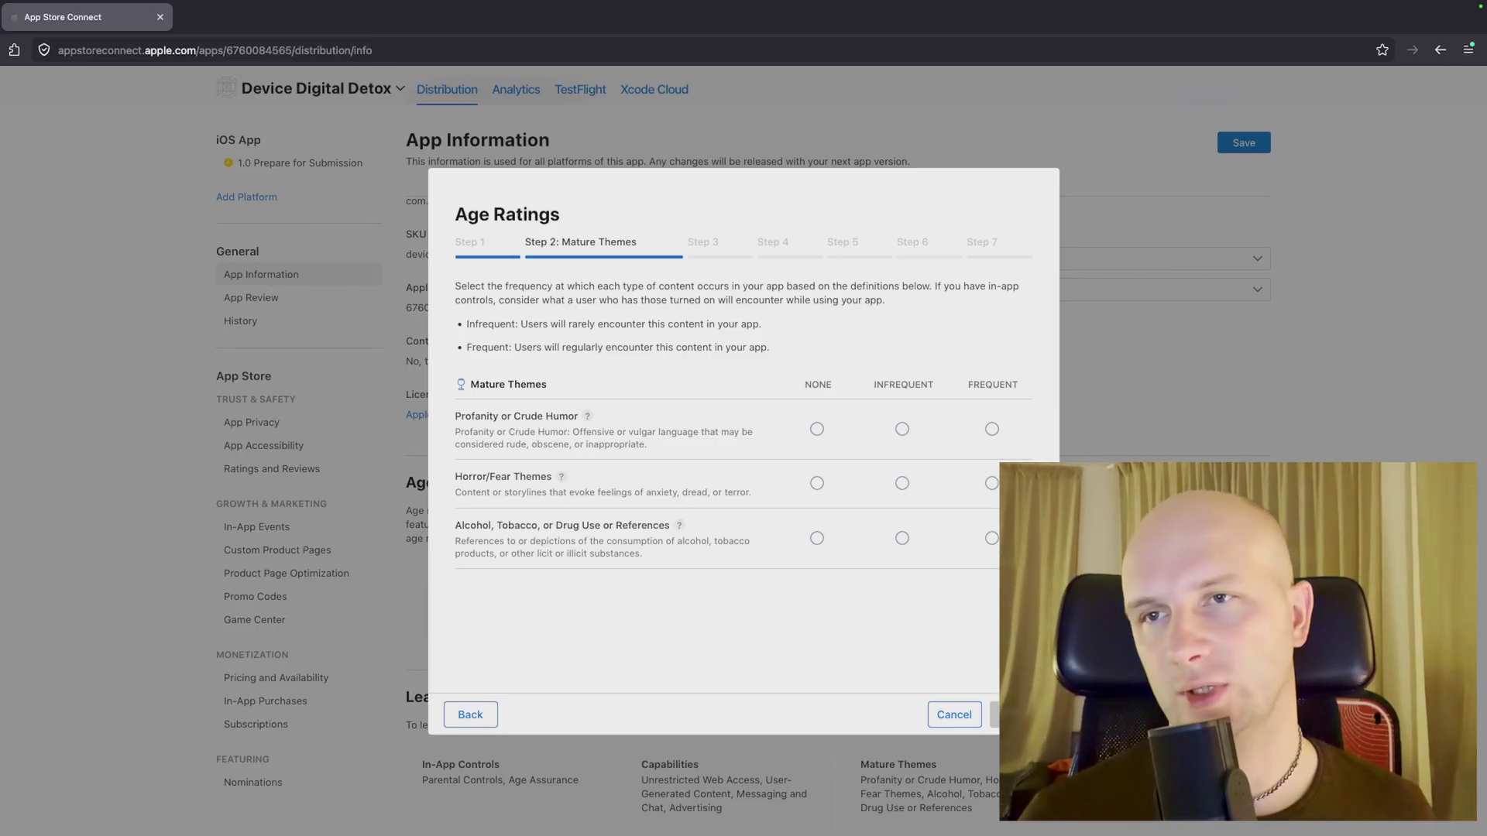
- Rate profanity or crude humor, horror/fear themes, and alcohol, tobacco, or drug references as None under Mature Themes
{"action": "left_click", "coordinate": [816, 429]}
{"action": "left_click", "coordinate": [816, 484]}
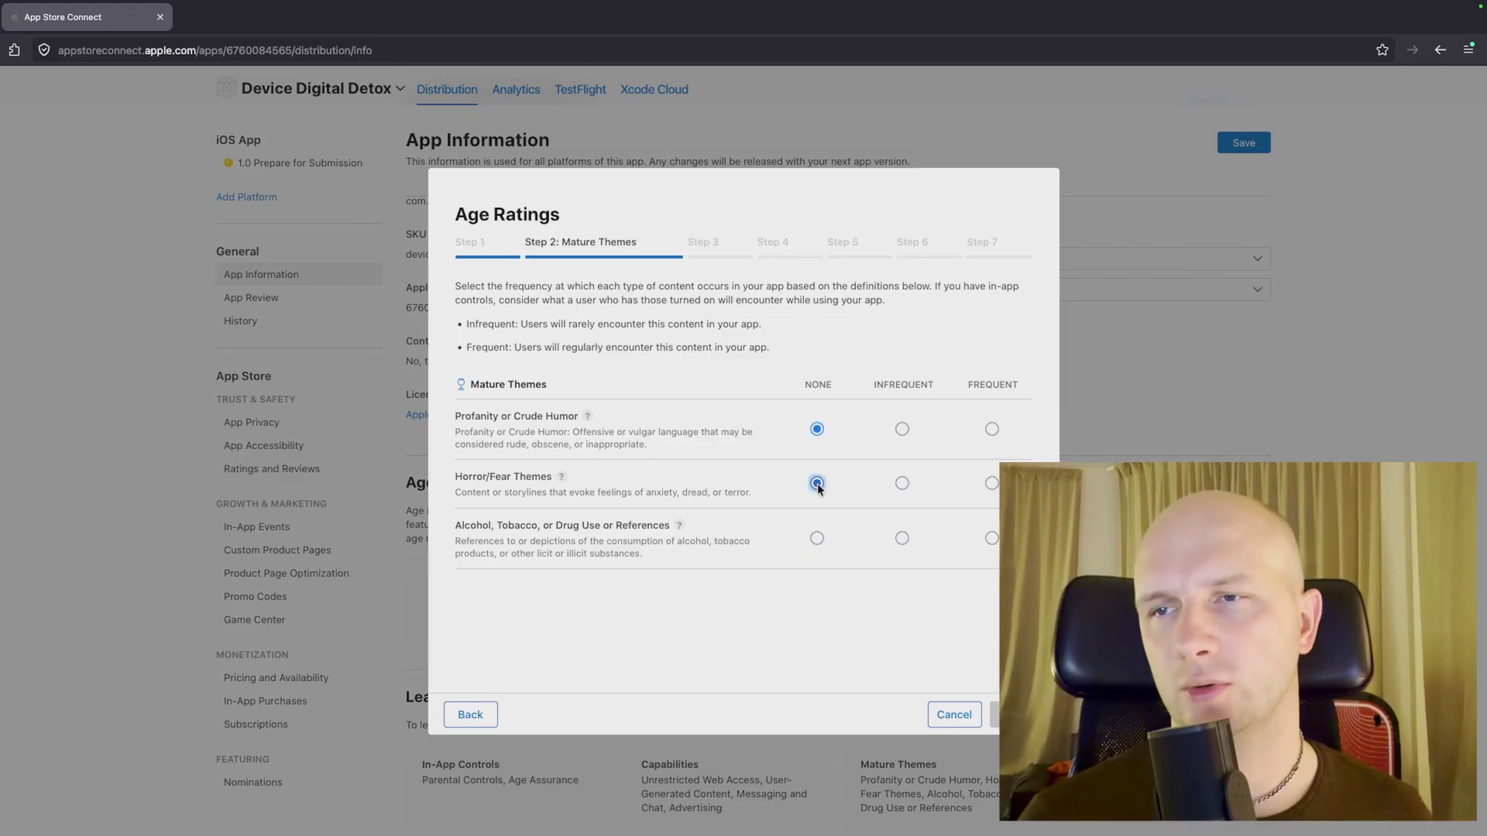
{"action": "left_click", "coordinate": [817, 540]}
{"action": "left_click", "coordinate": [1015, 714]}
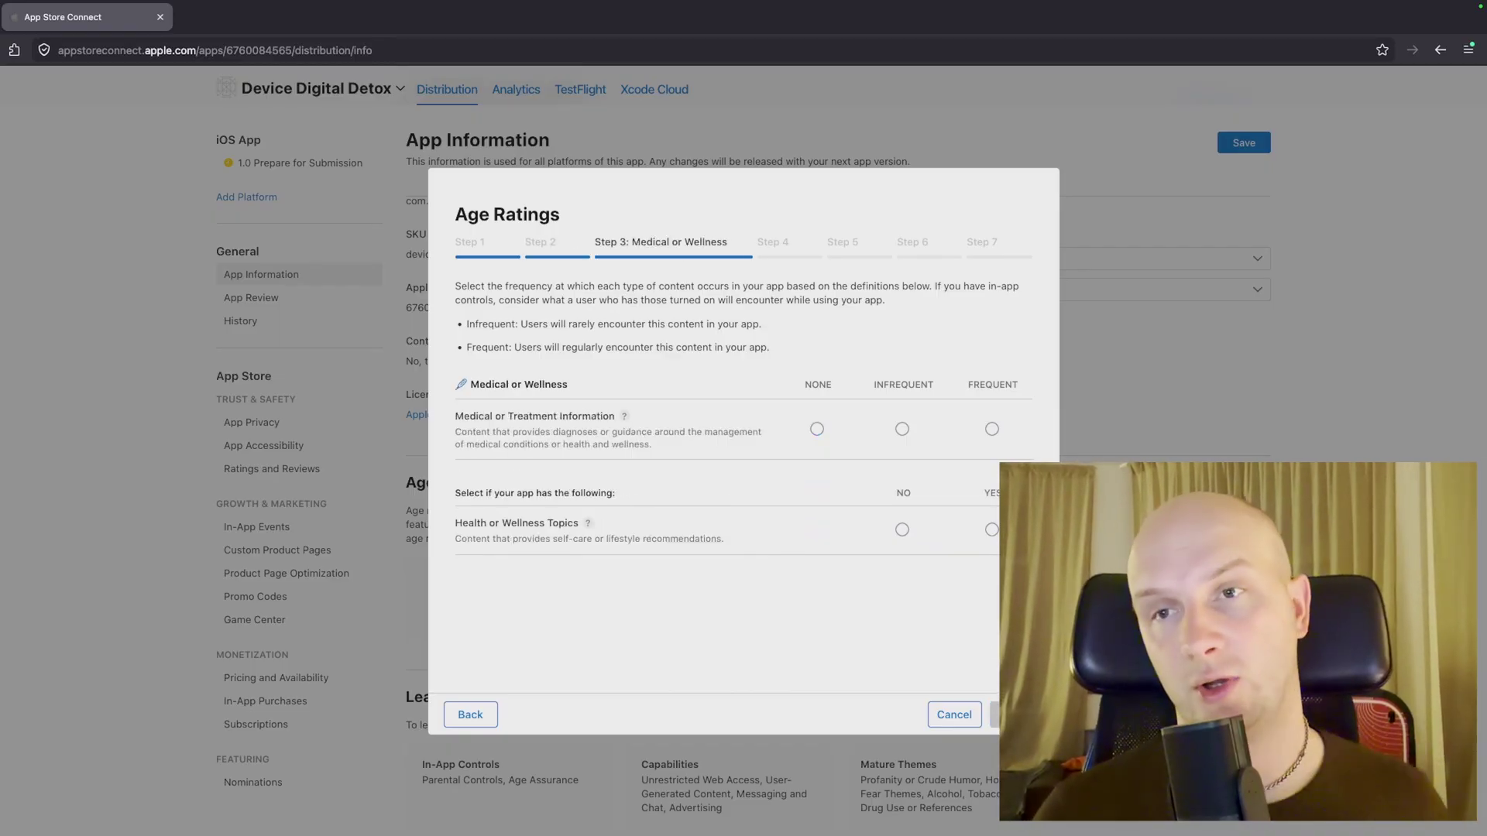
- Declare None for medical or treatment information and No for health or wellness topics
{"action": "left_click", "coordinate": [817, 429]}
{"action": "left_click", "coordinate": [902, 529]}
{"action": "left_click", "coordinate": [1014, 714]}
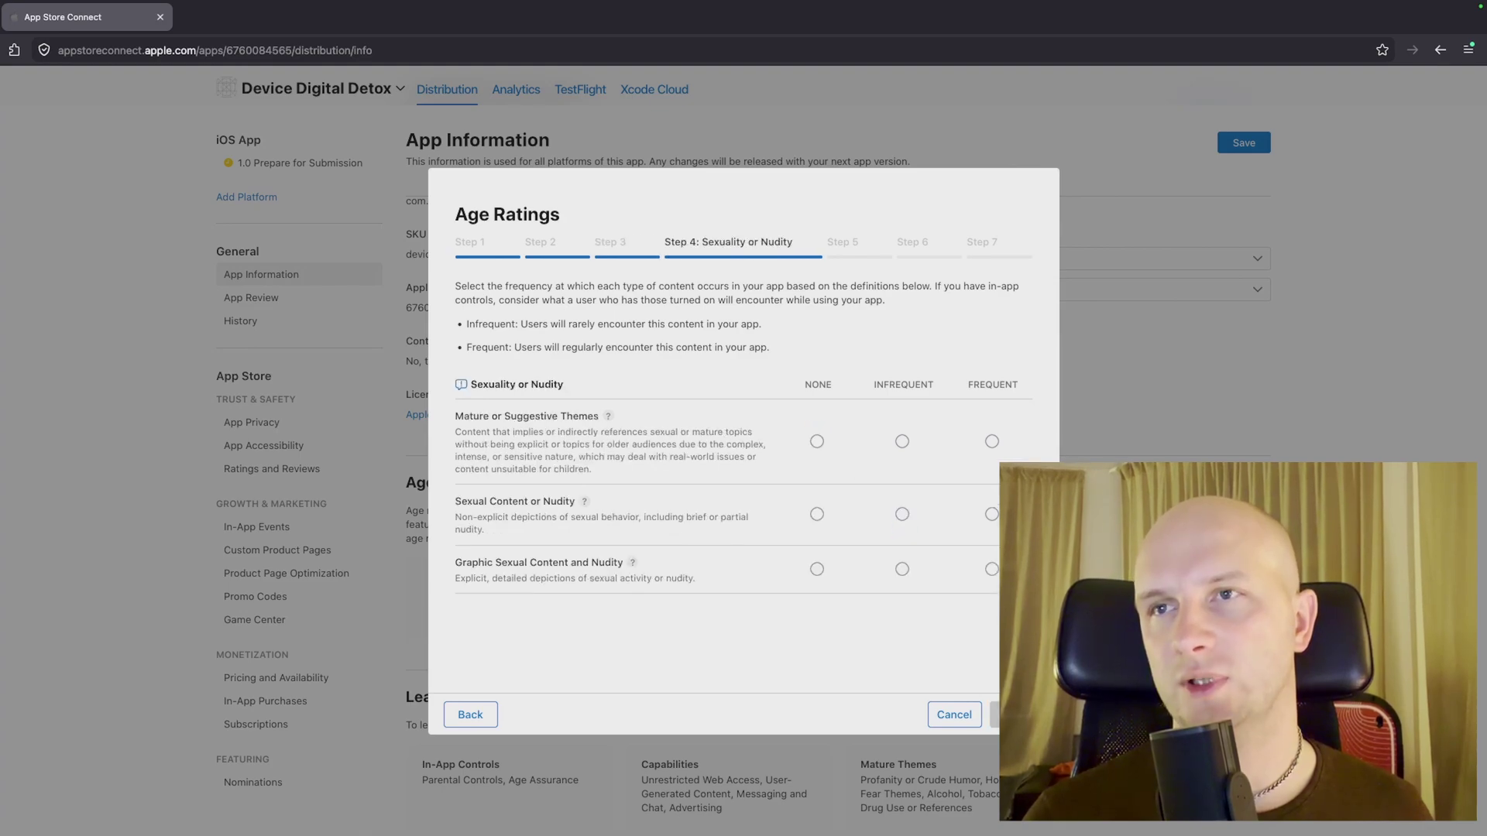
- Rate all three Sexuality or Nudity content types as None in the age ratings
{"action": "left_click", "coordinate": [816, 442]}
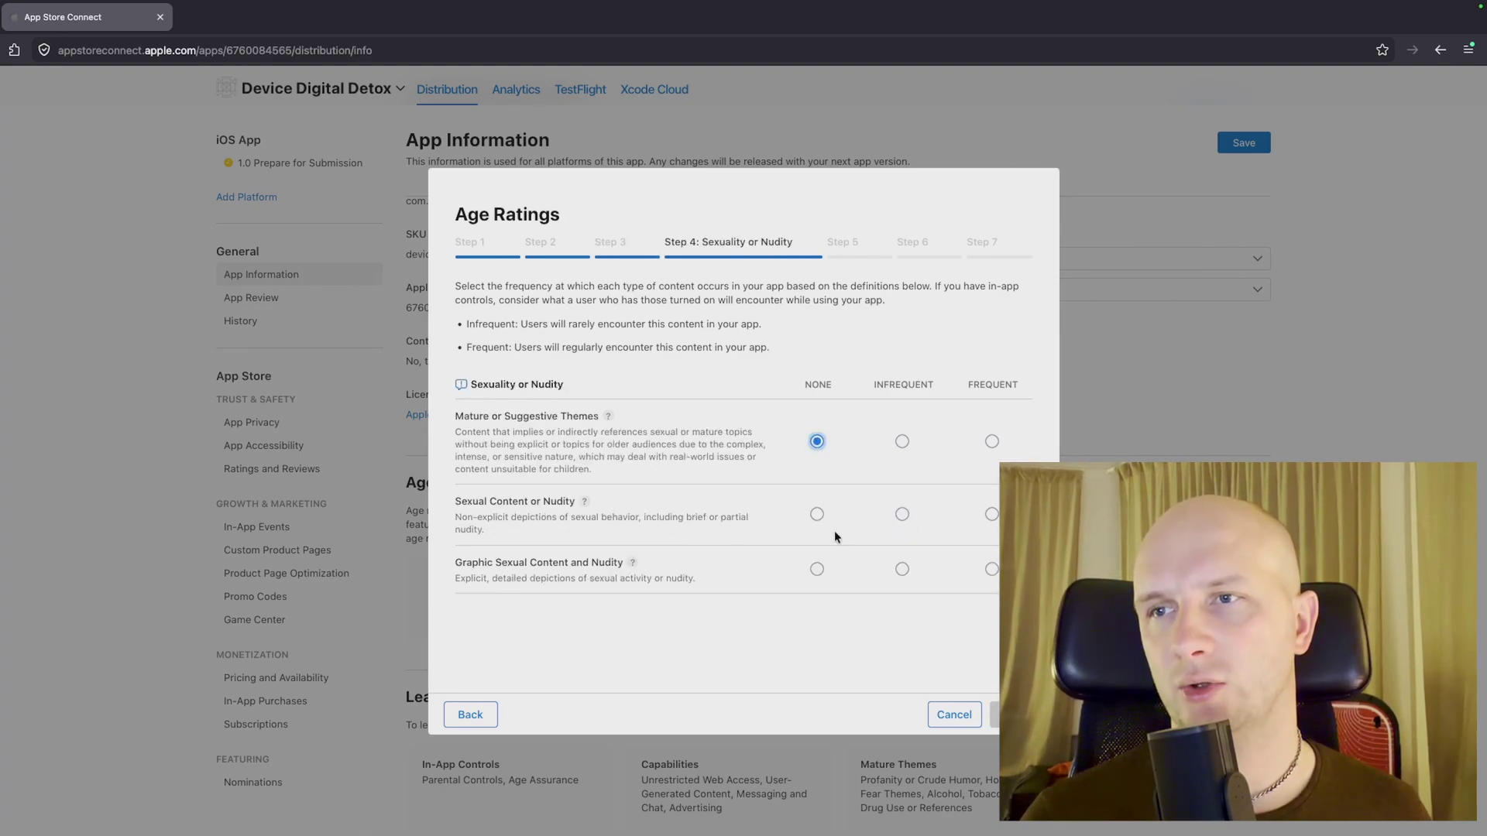
{"action": "left_click", "coordinate": [816, 571]}
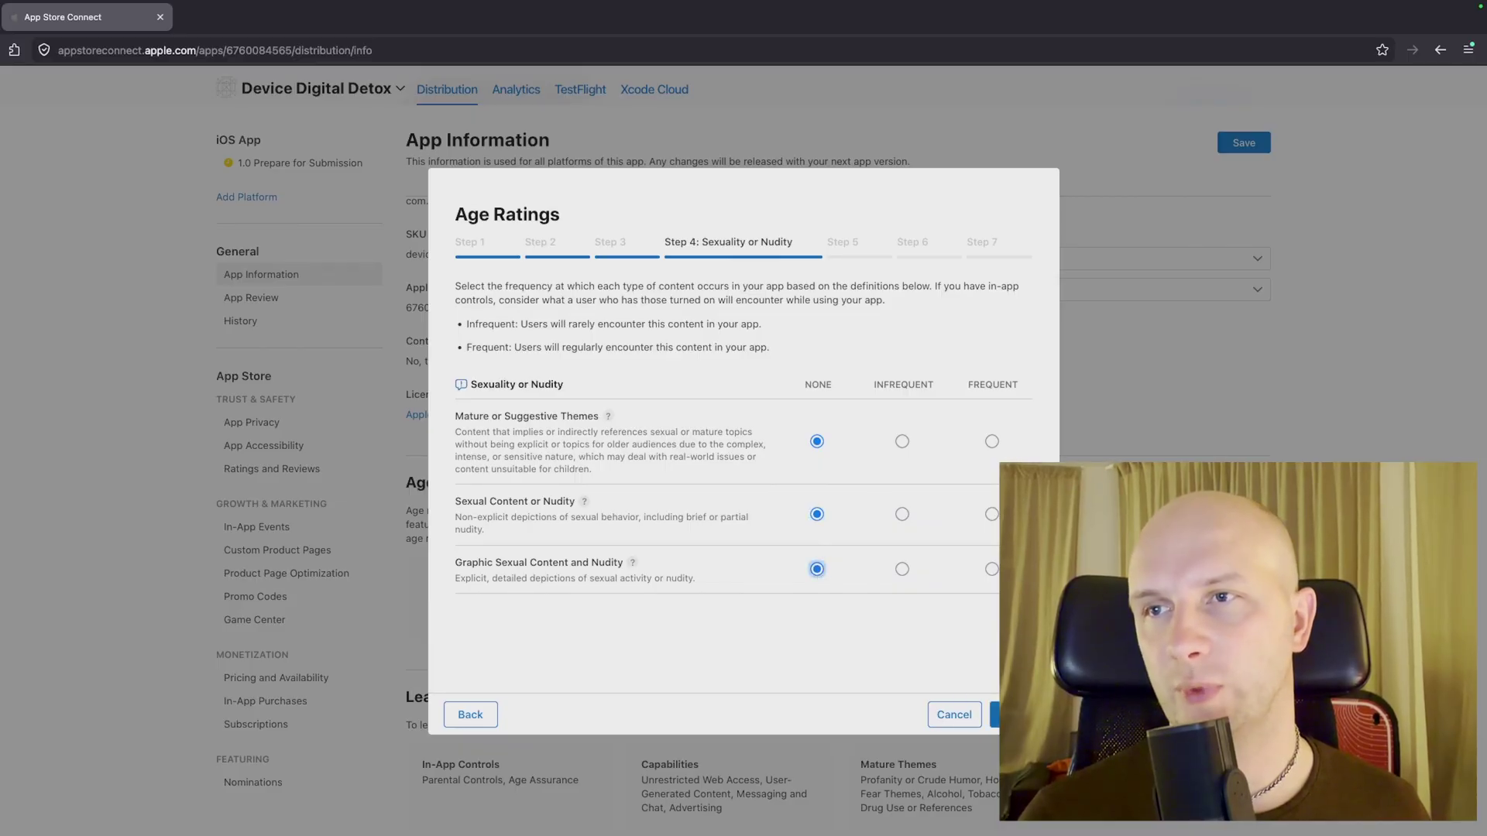
{"action": "left_click", "coordinate": [1014, 714]}
- Rate all four violence content types, including guns or other weapons, as None and proceed to the chance-based activities
{"action": "left_click", "coordinate": [816, 432]}
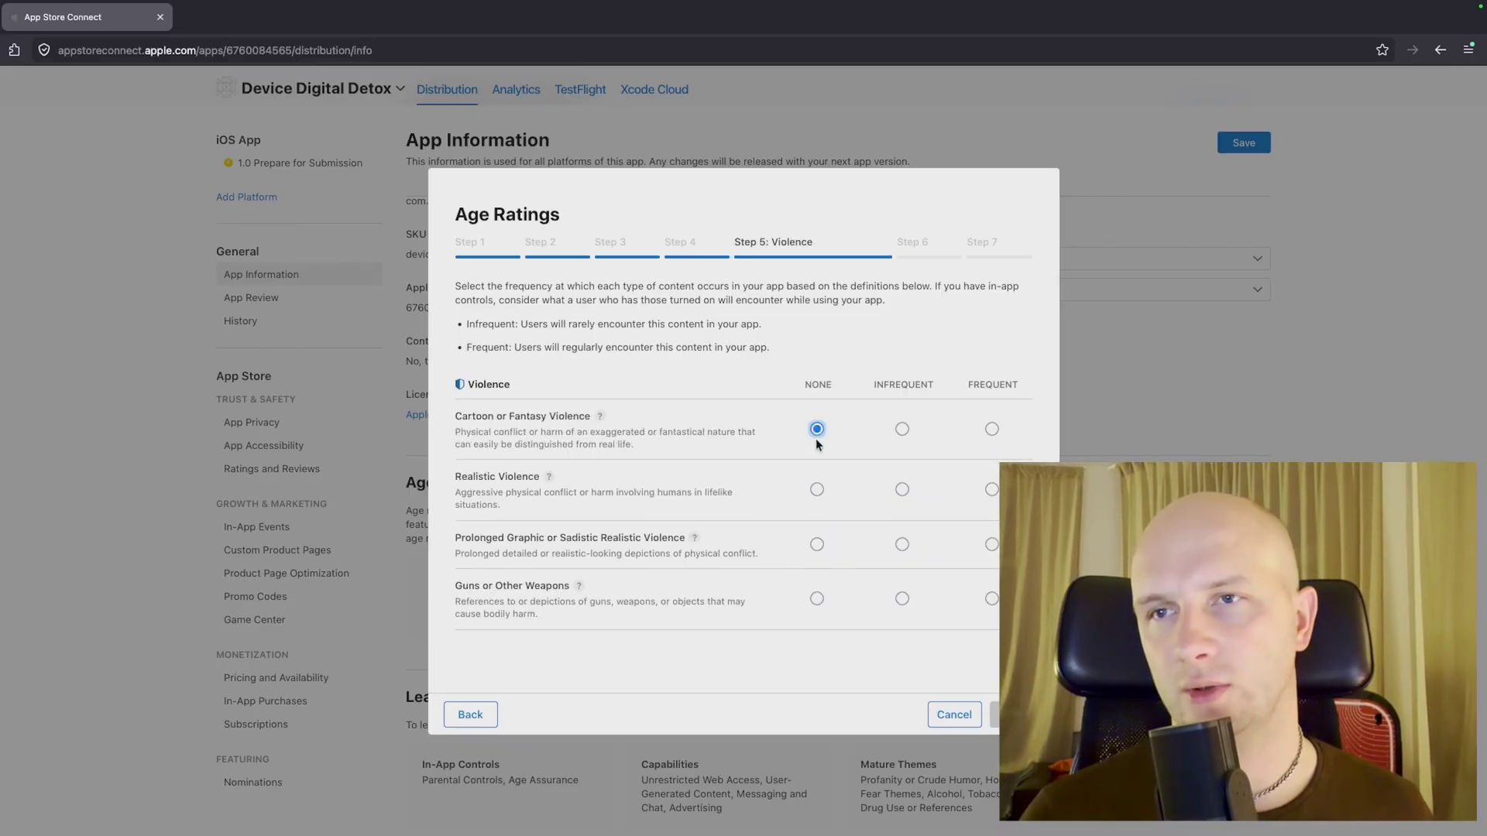
{"action": "left_click", "coordinate": [820, 495]}
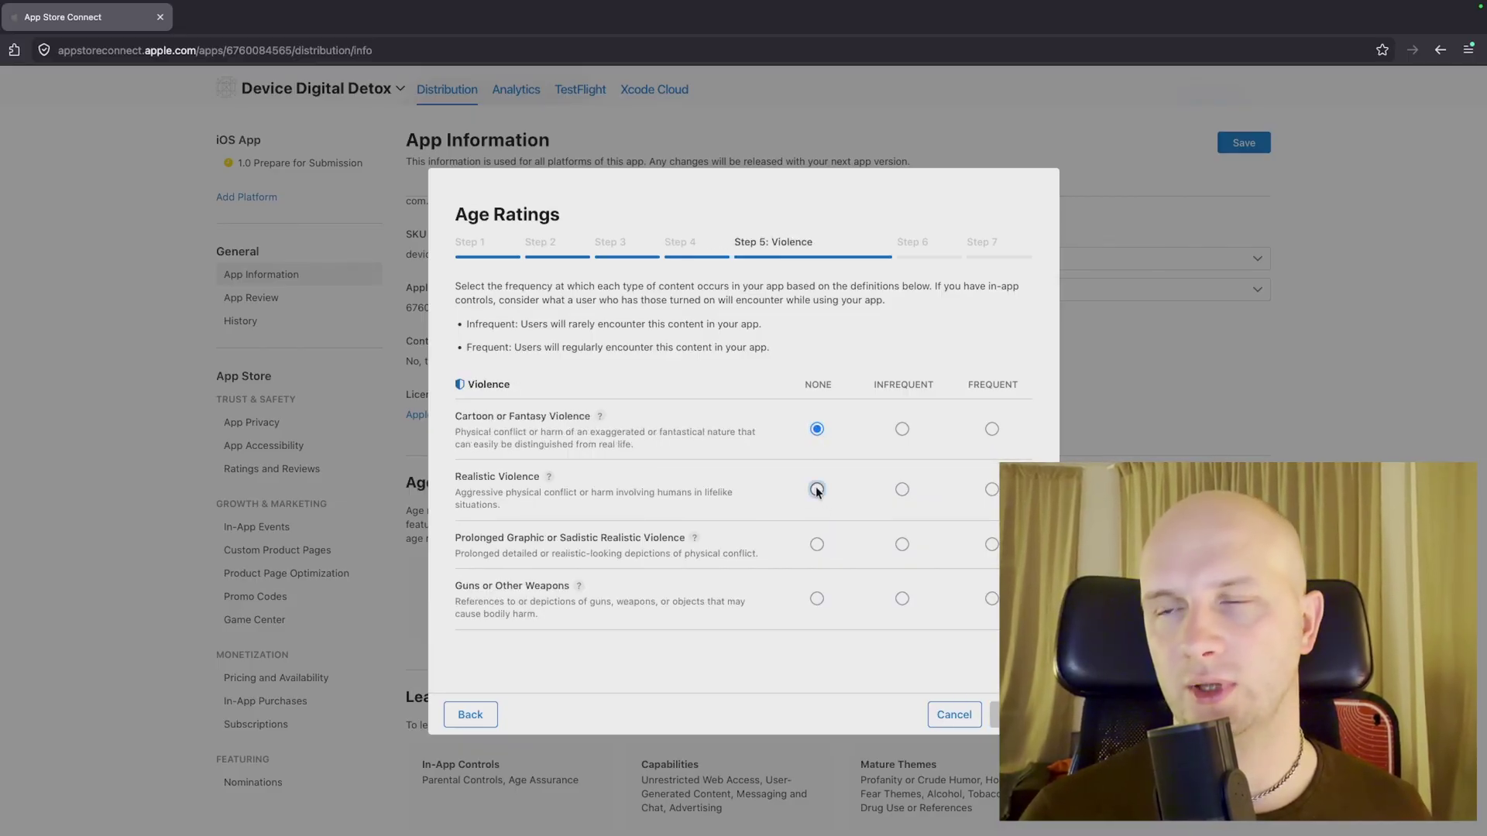
{"action": "left_click", "coordinate": [816, 544]}
{"action": "left_click", "coordinate": [824, 601]}
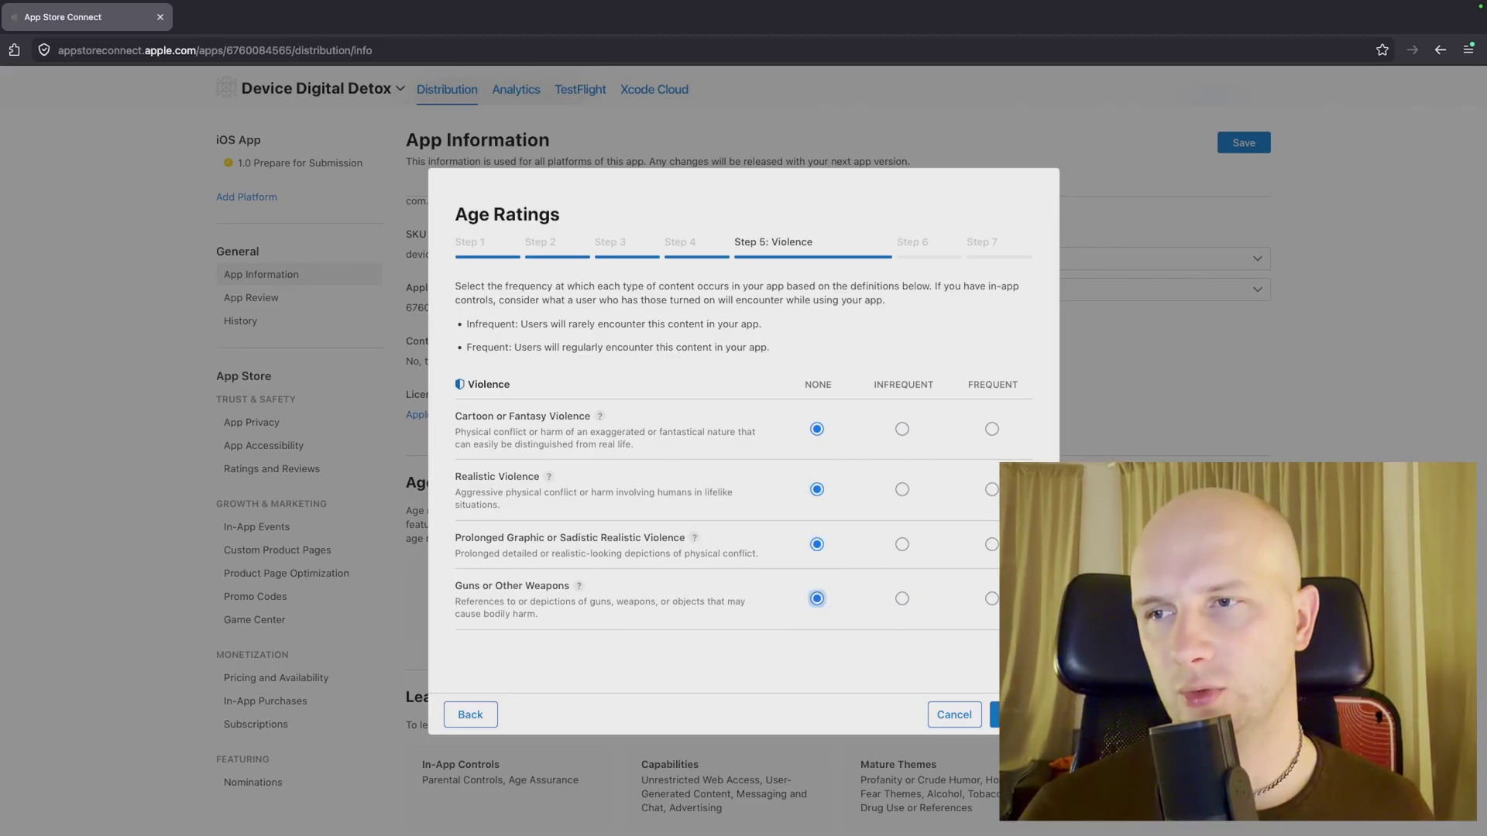
{"action": "left_click", "coordinate": [1021, 714]}
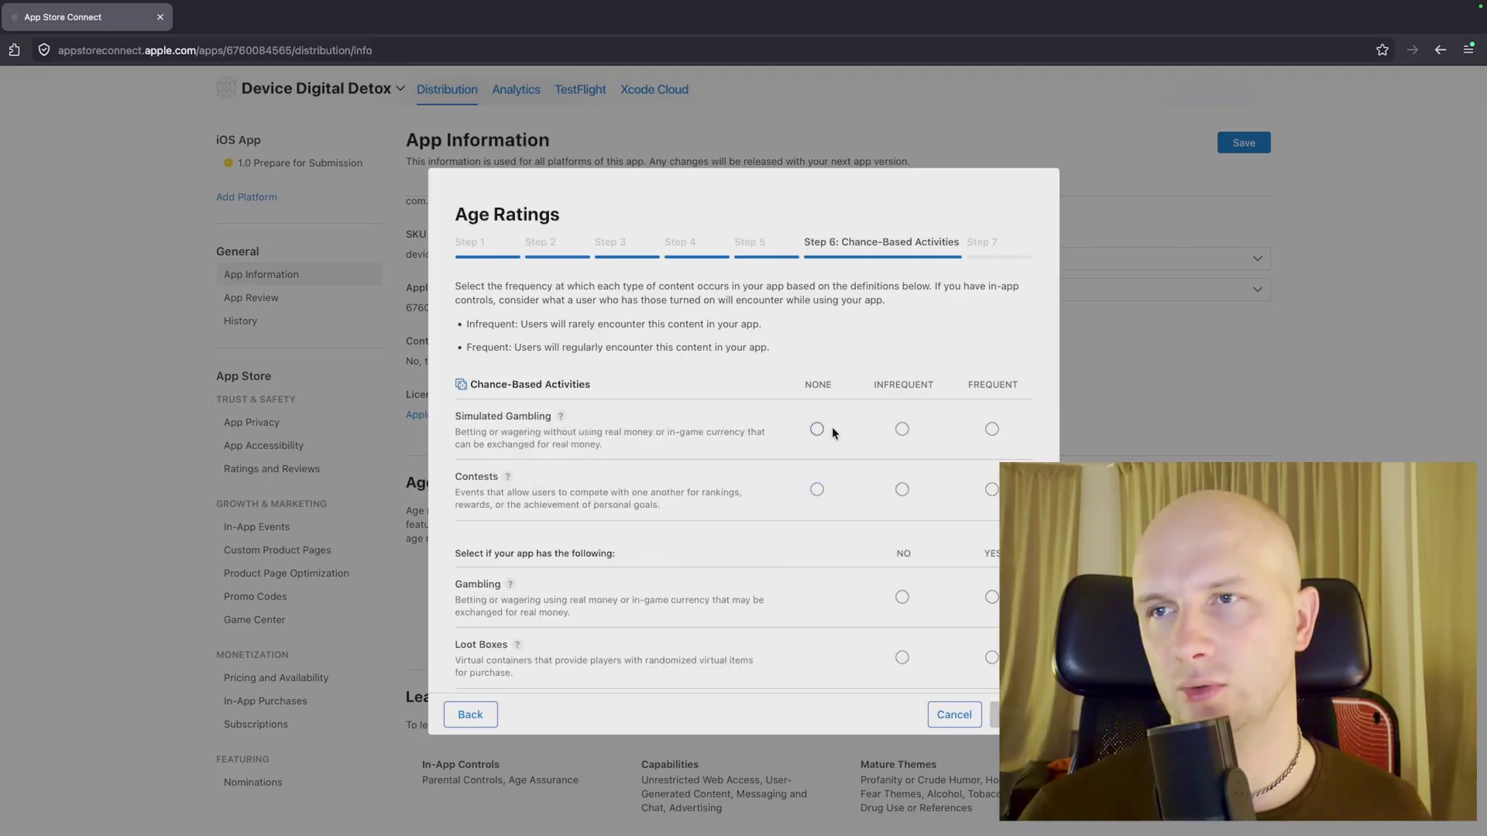
- Declare None for simulated gambling and contests and No for gambling and loot boxes, and save the age ratings without an override
{"action": "scroll", "coordinate": [876, 552], "scroll_direction": "down", "scroll_amount": 1}
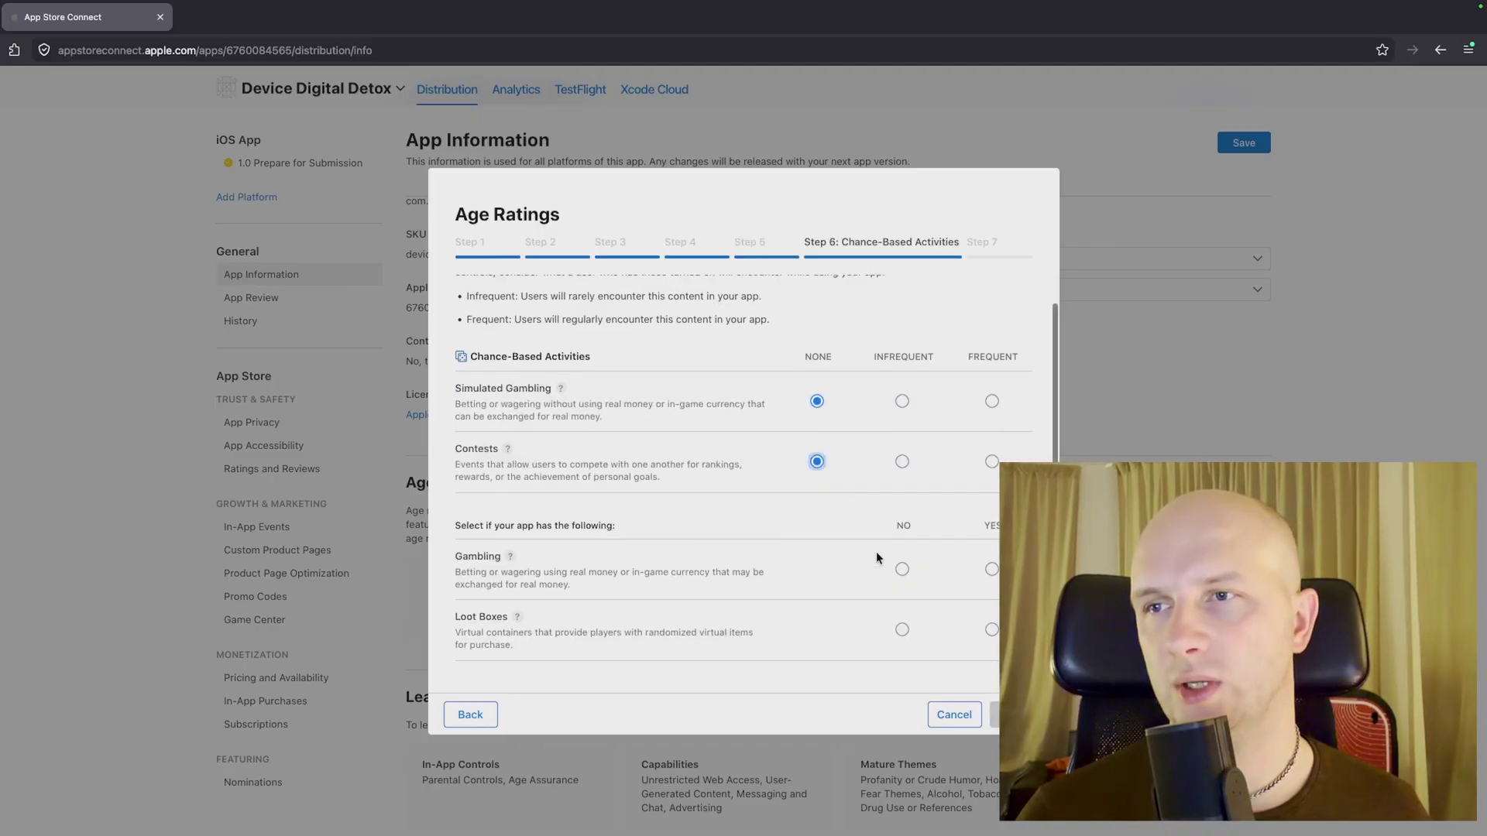
{"action": "left_click", "coordinate": [902, 570]}
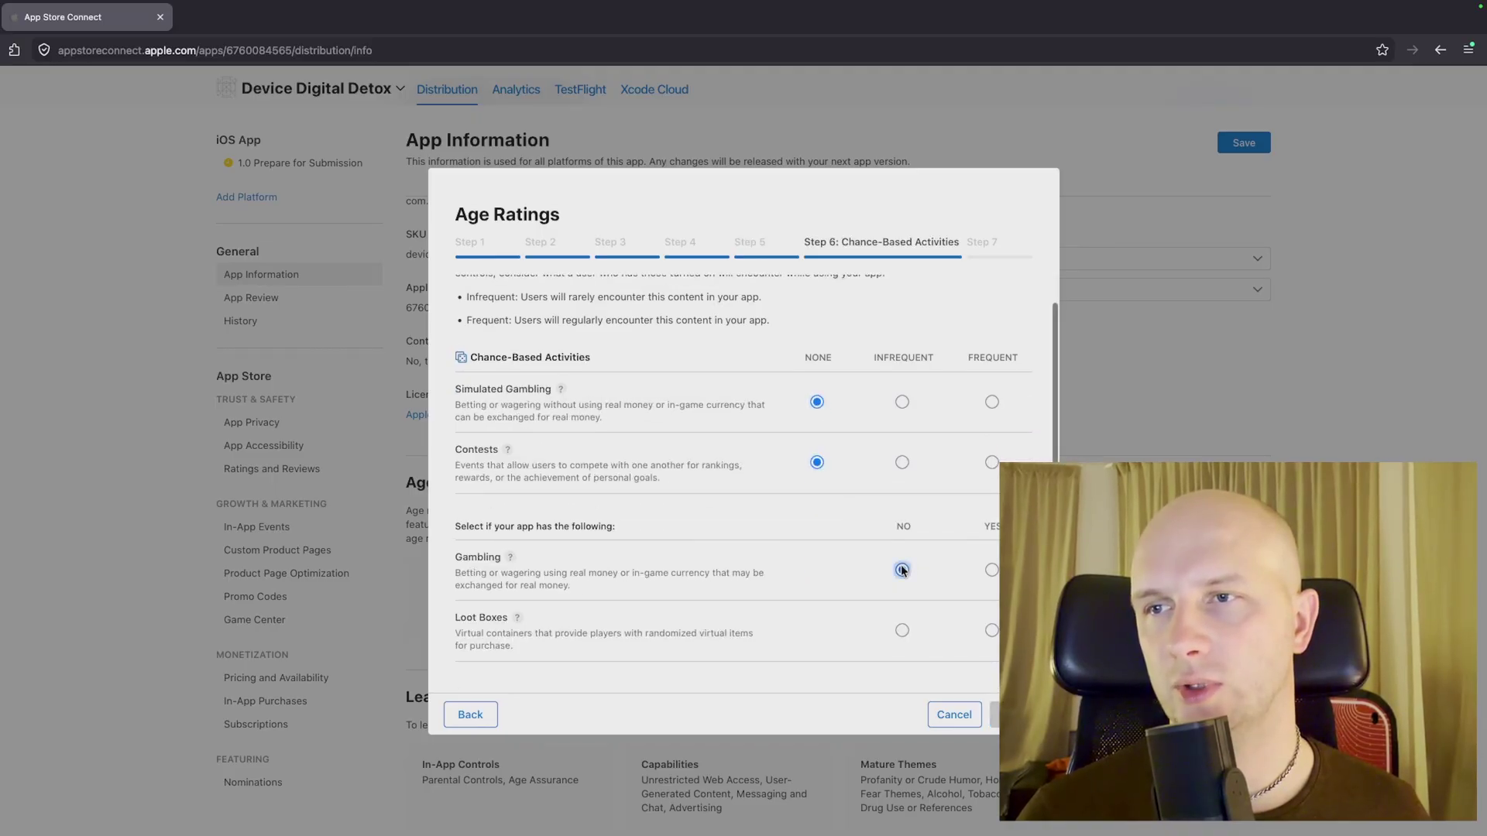
{"action": "left_click", "coordinate": [903, 632]}
{"action": "left_click", "coordinate": [1021, 714]}
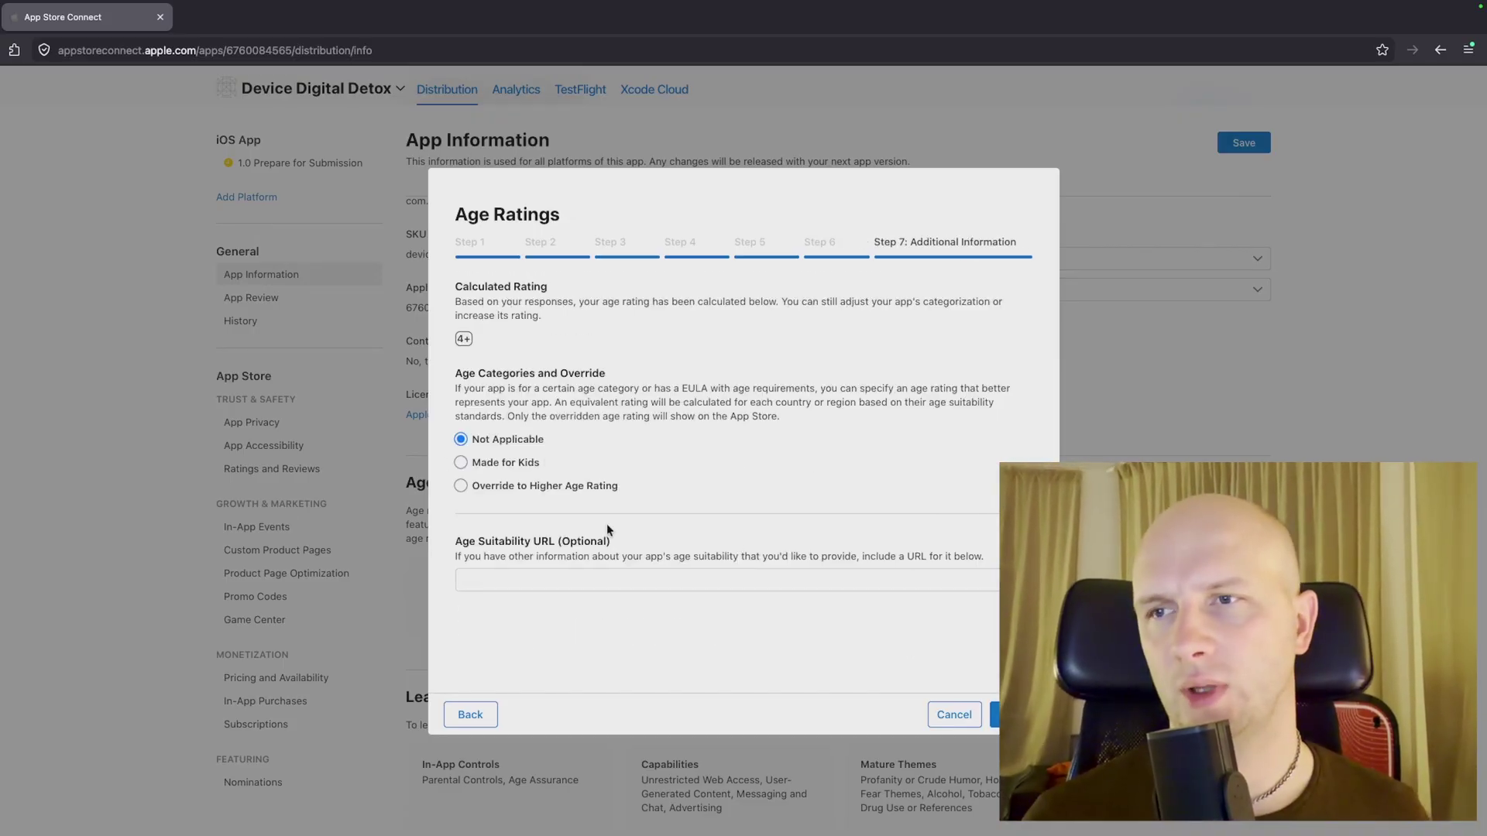
{"action": "left_click", "coordinate": [1018, 714]}
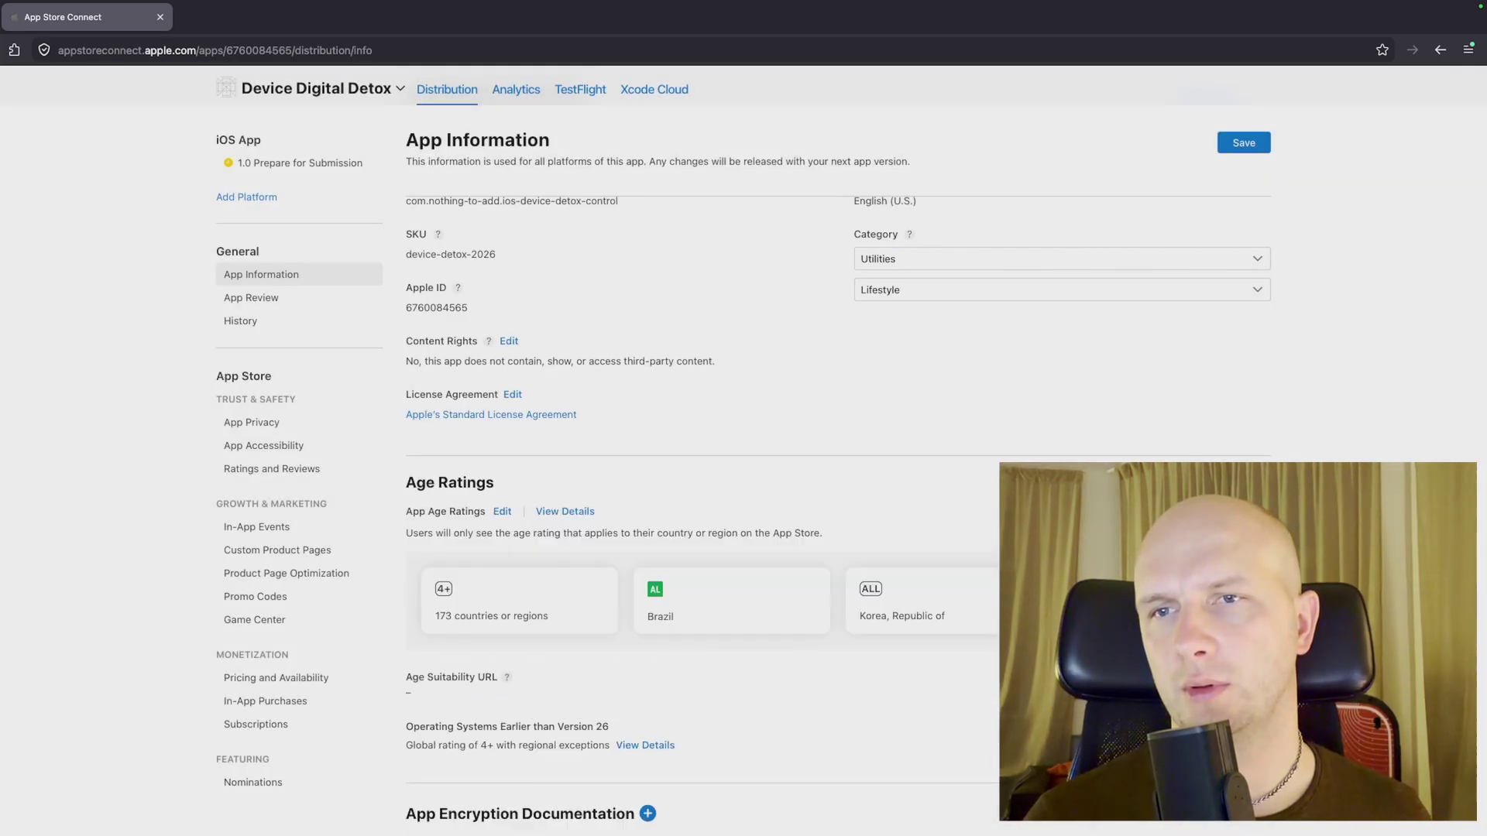
- Look through the remaining App Information sections, including encryption documentation and regulations, and save the app information
{"action": "scroll", "coordinate": [837, 511], "scroll_direction": "down", "scroll_amount": 3}
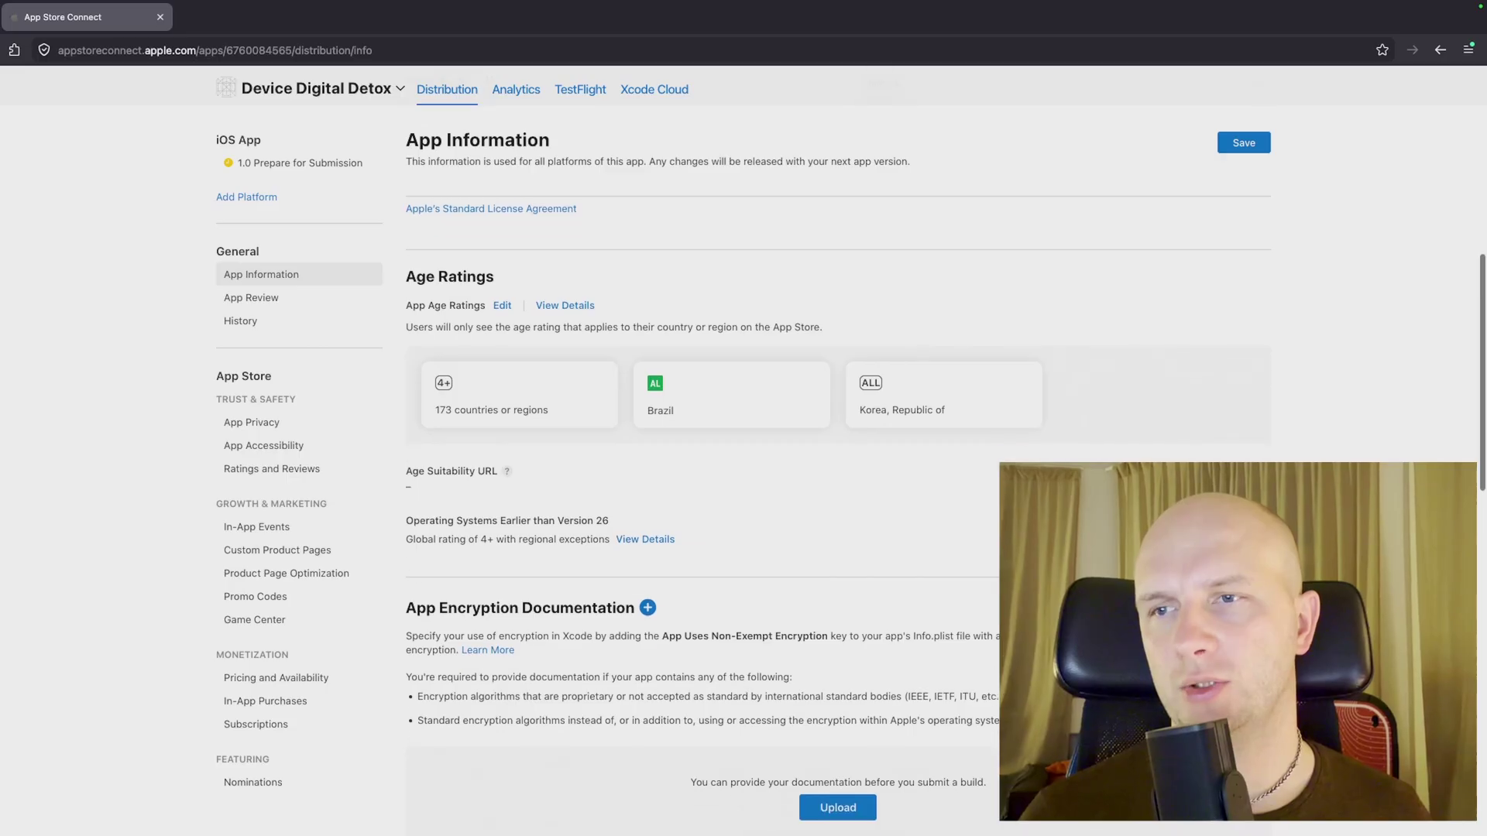
{"action": "scroll", "coordinate": [837, 511], "scroll_direction": "down", "scroll_amount": 3}
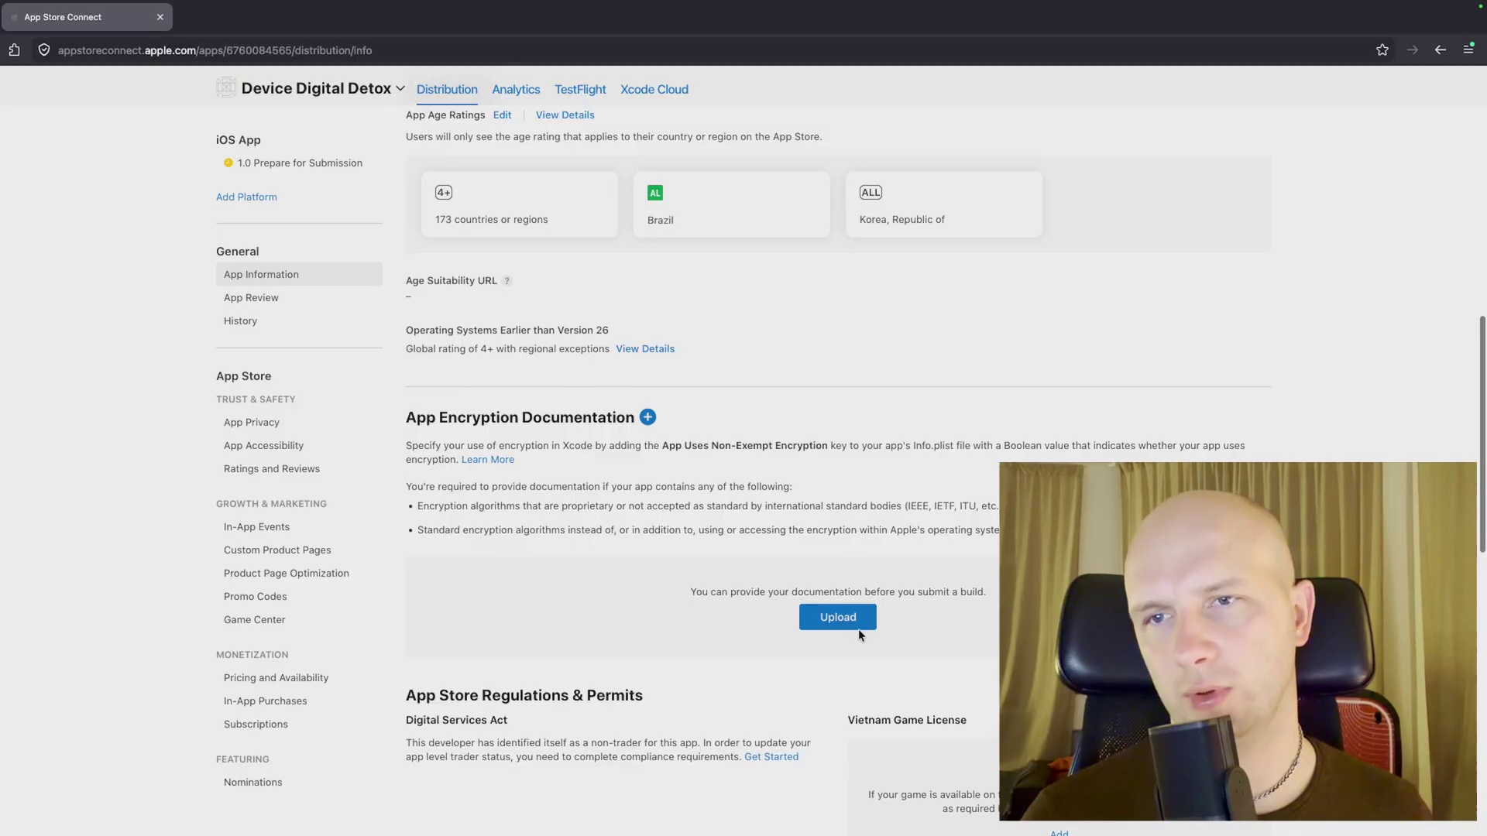
{"action": "scroll", "coordinate": [857, 624], "scroll_direction": "down", "scroll_amount": 10}
{"action": "scroll", "coordinate": [856, 627], "scroll_direction": "down", "scroll_amount": 1}
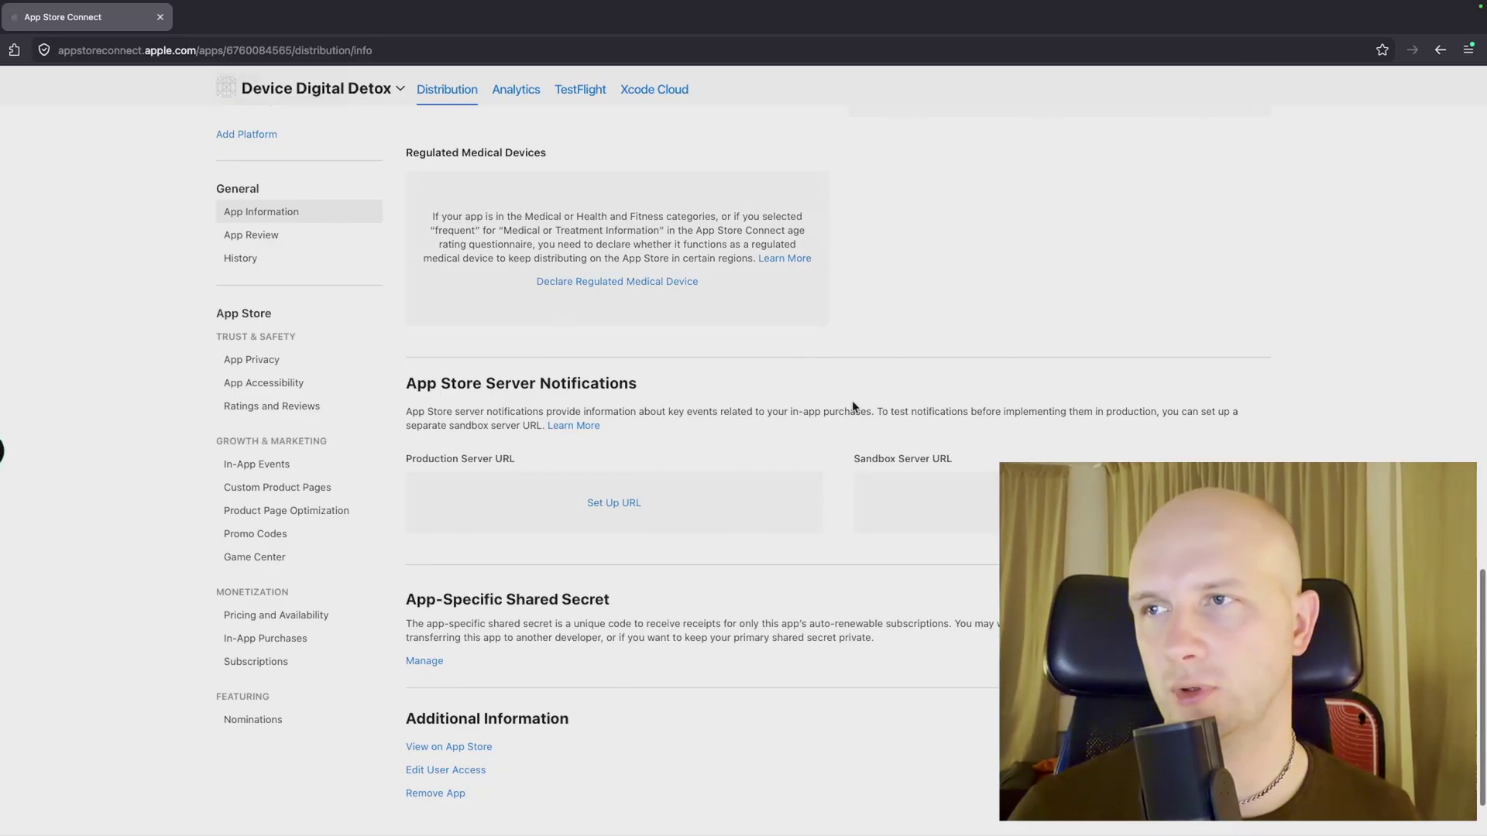
{"action": "scroll", "coordinate": [853, 405], "scroll_direction": "up", "scroll_amount": 10}
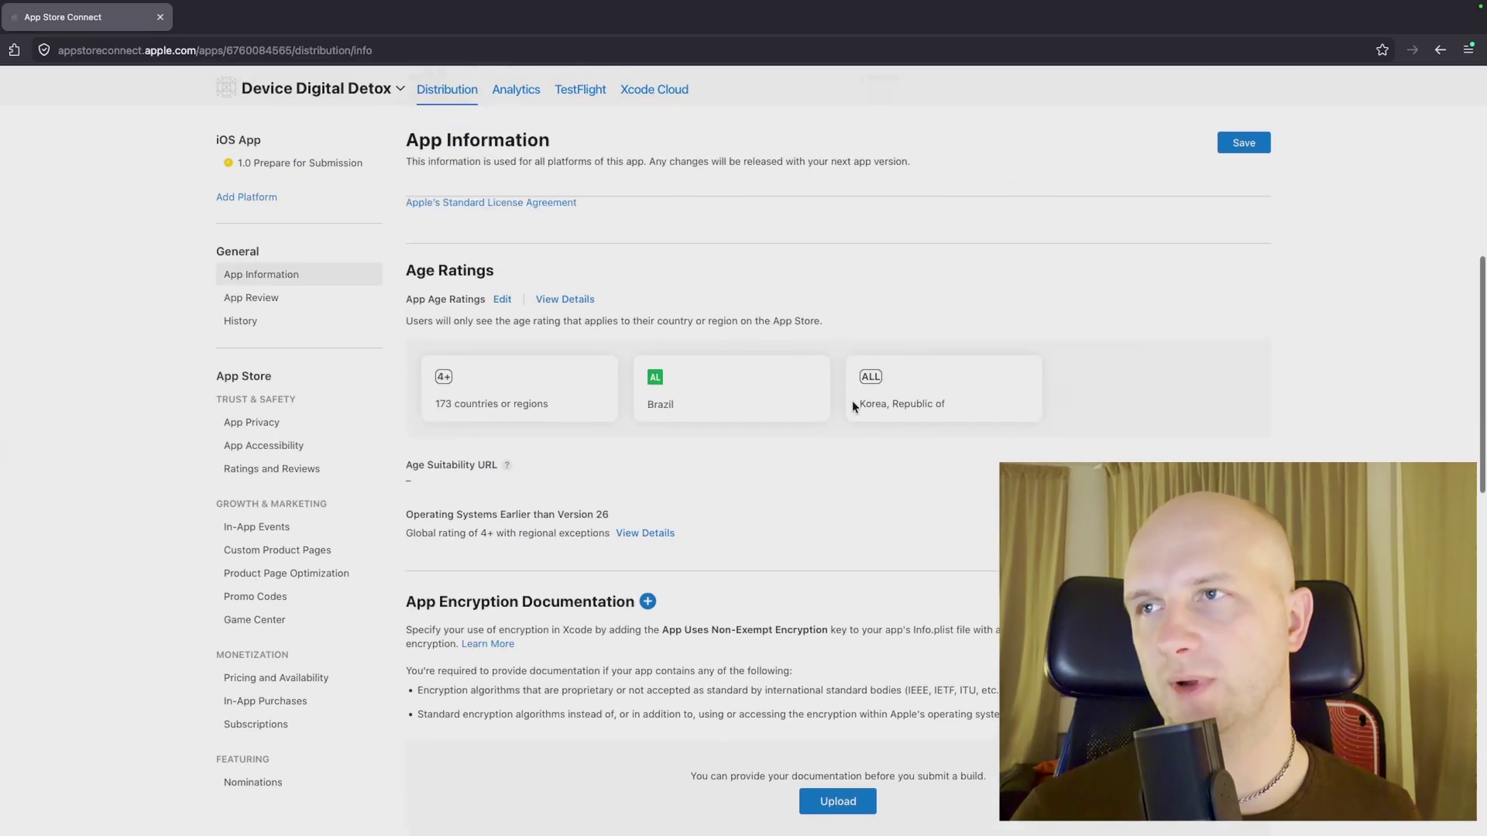
{"action": "scroll", "coordinate": [852, 407], "scroll_direction": "up", "scroll_amount": 8}
{"action": "left_click", "coordinate": [1245, 217]}
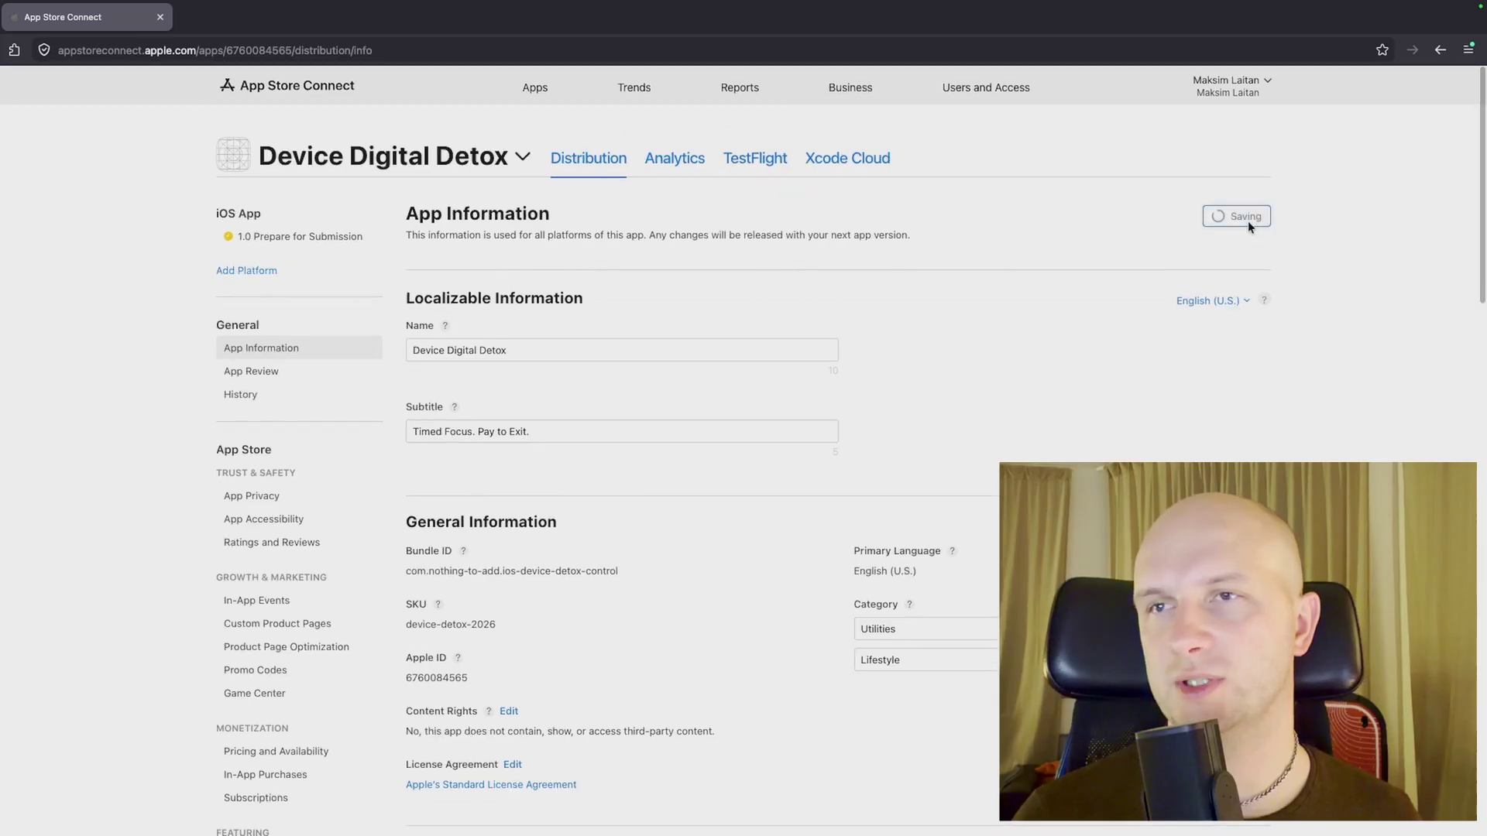
- Add build 1 to iOS version 1.0 and declare that it implements none of the listed encryption algorithms
{"action": "left_click", "coordinate": [298, 248]}
{"action": "scroll", "coordinate": [825, 574], "scroll_direction": "down", "scroll_amount": 3}
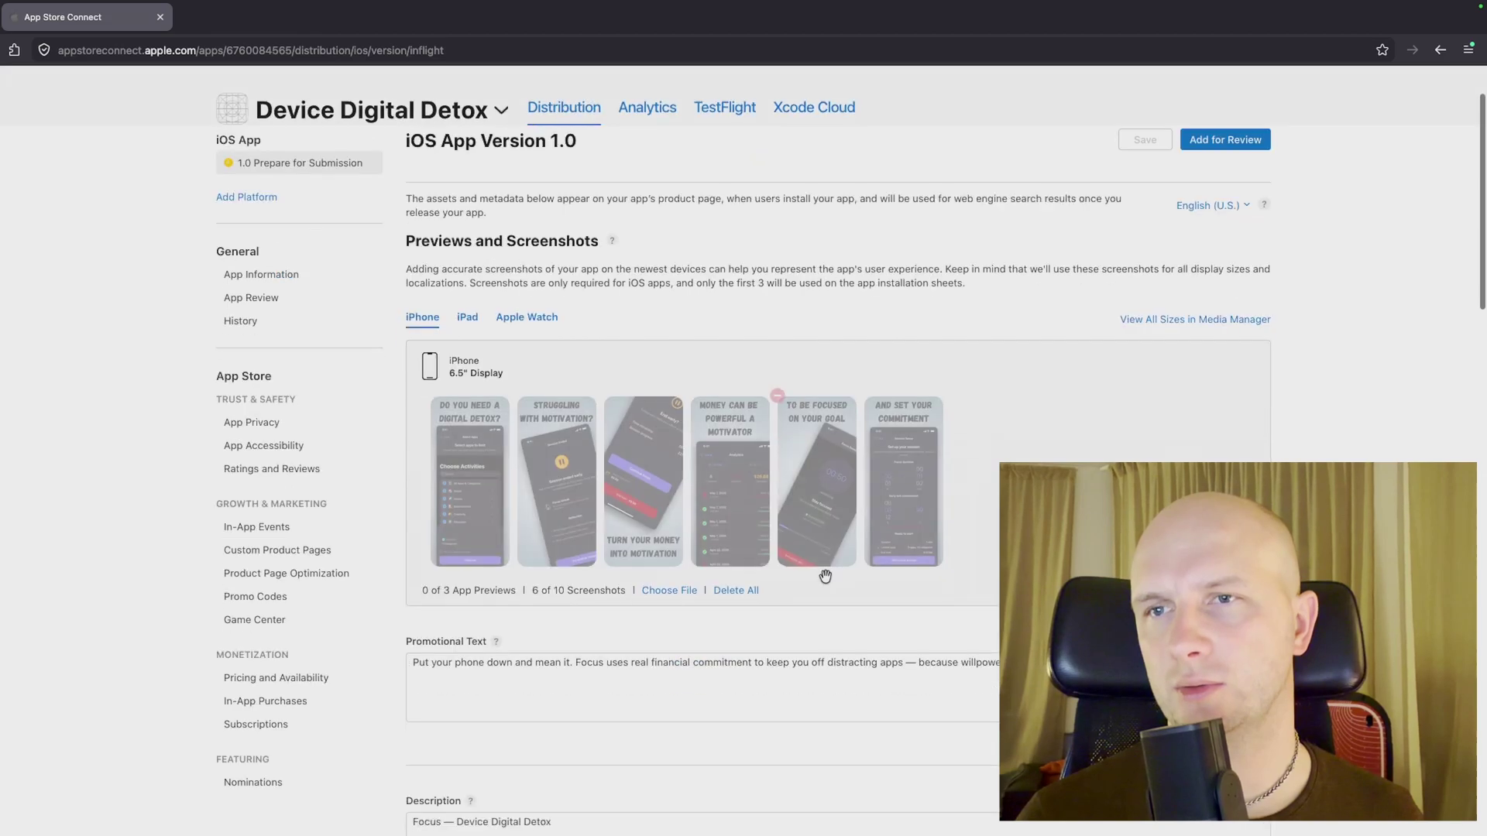
{"action": "scroll", "coordinate": [825, 577], "scroll_direction": "down", "scroll_amount": 10}
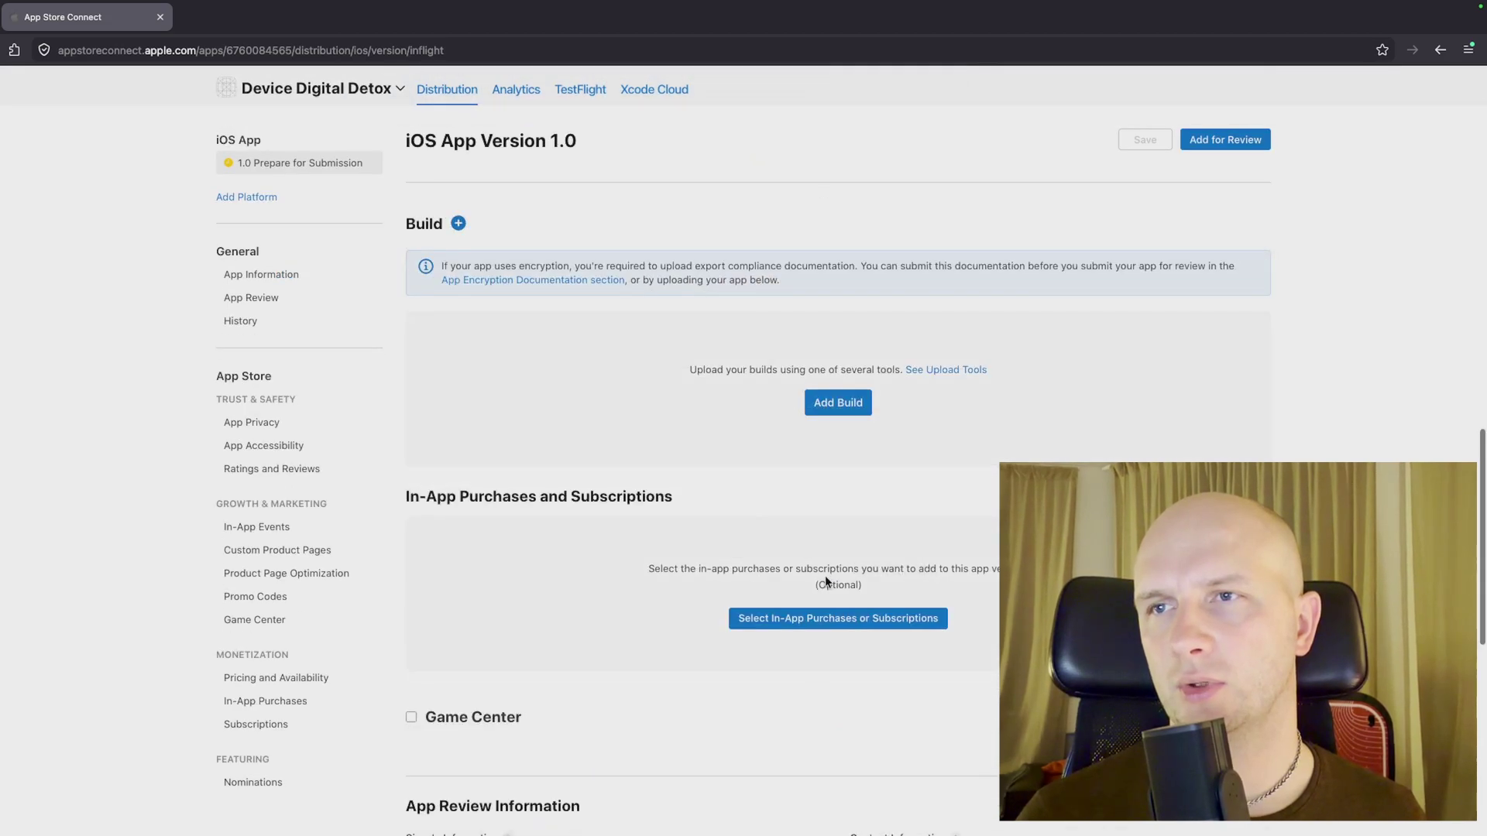
{"action": "left_click", "coordinate": [828, 402]}
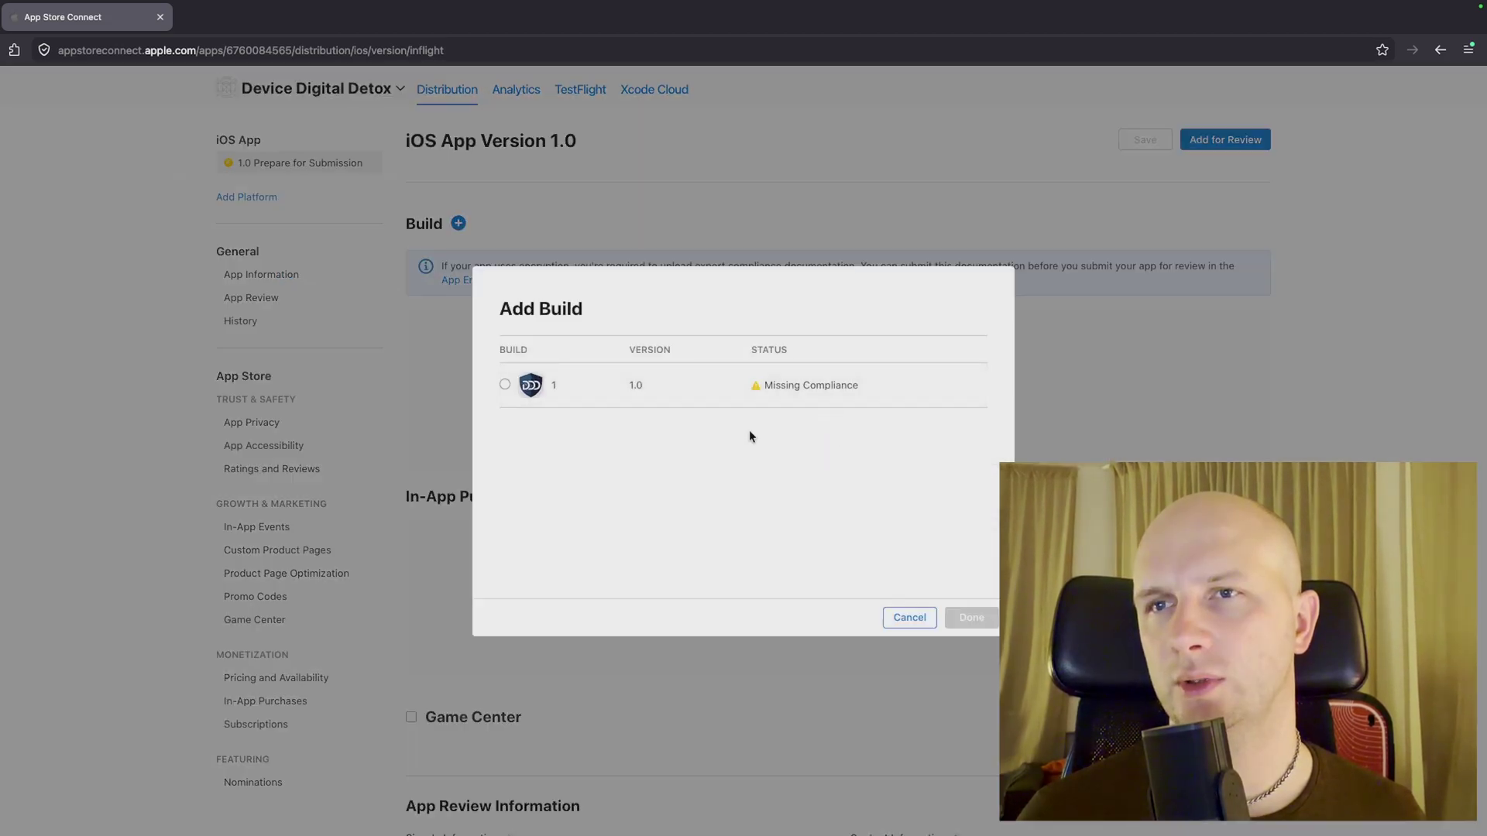
{"action": "left_click", "coordinate": [509, 385]}
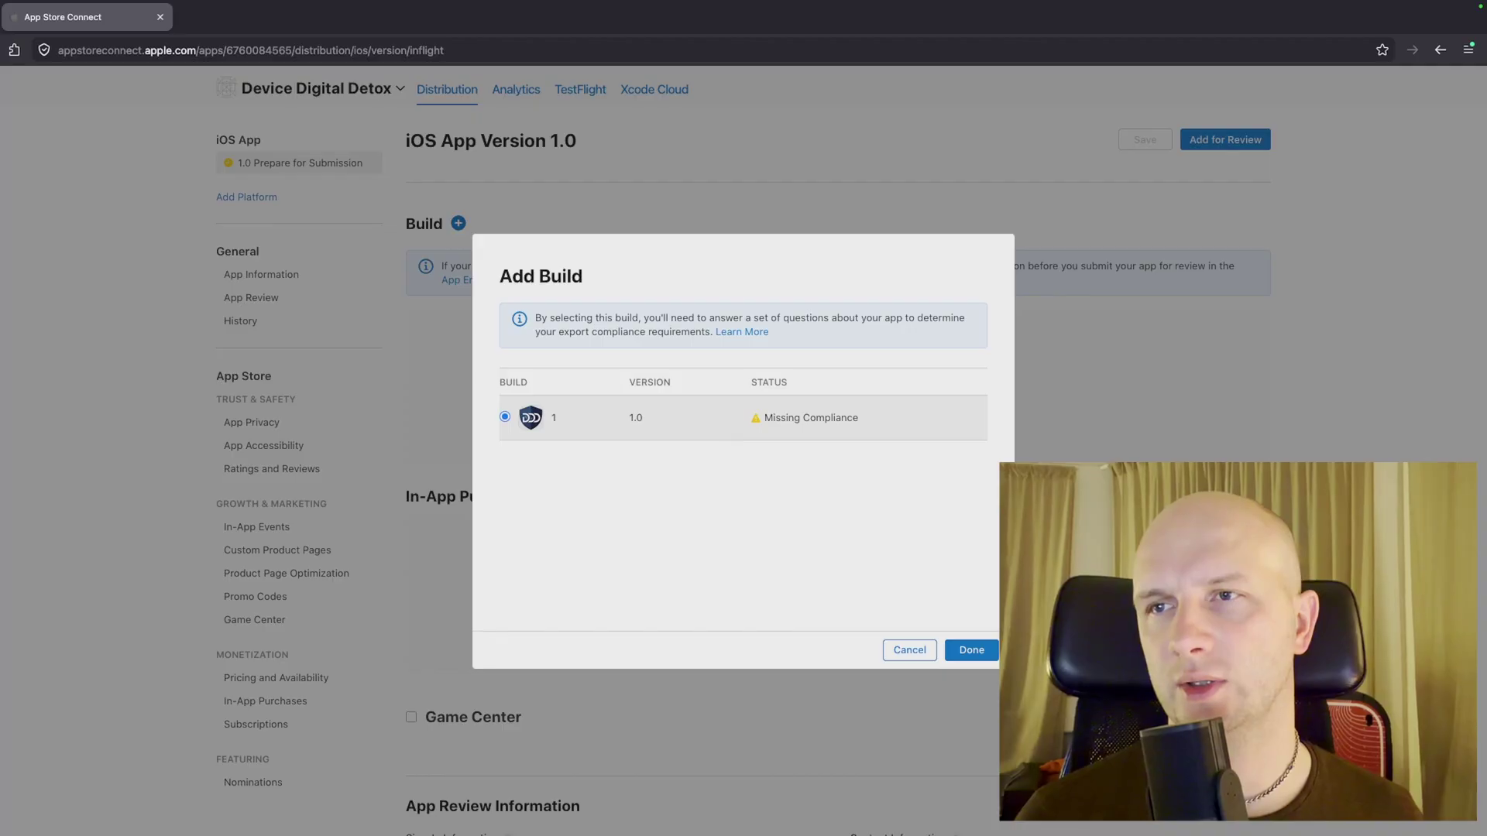
{"action": "left_click", "coordinate": [968, 655]}
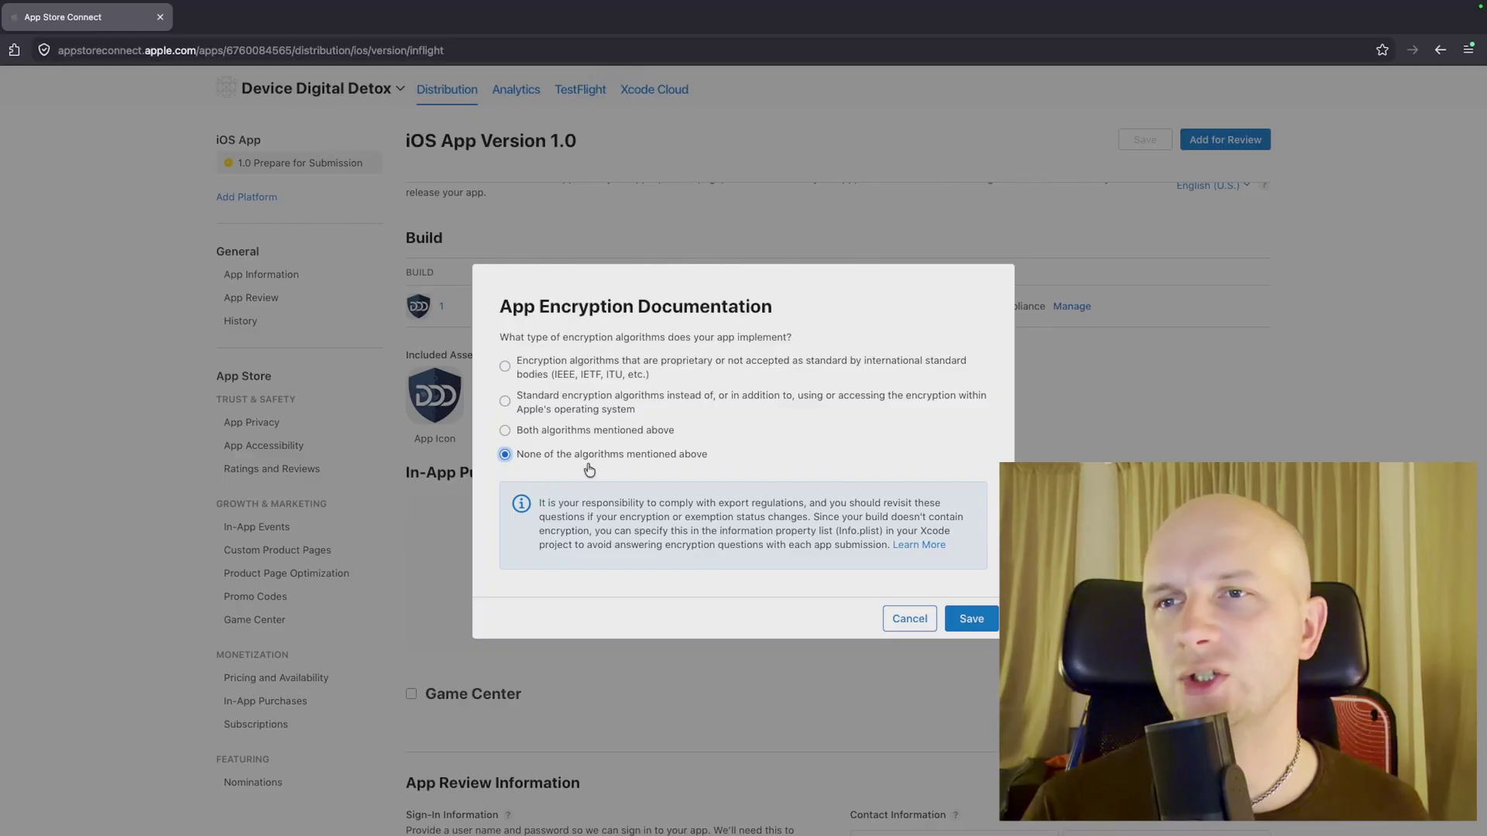
{"action": "left_click", "coordinate": [972, 620]}
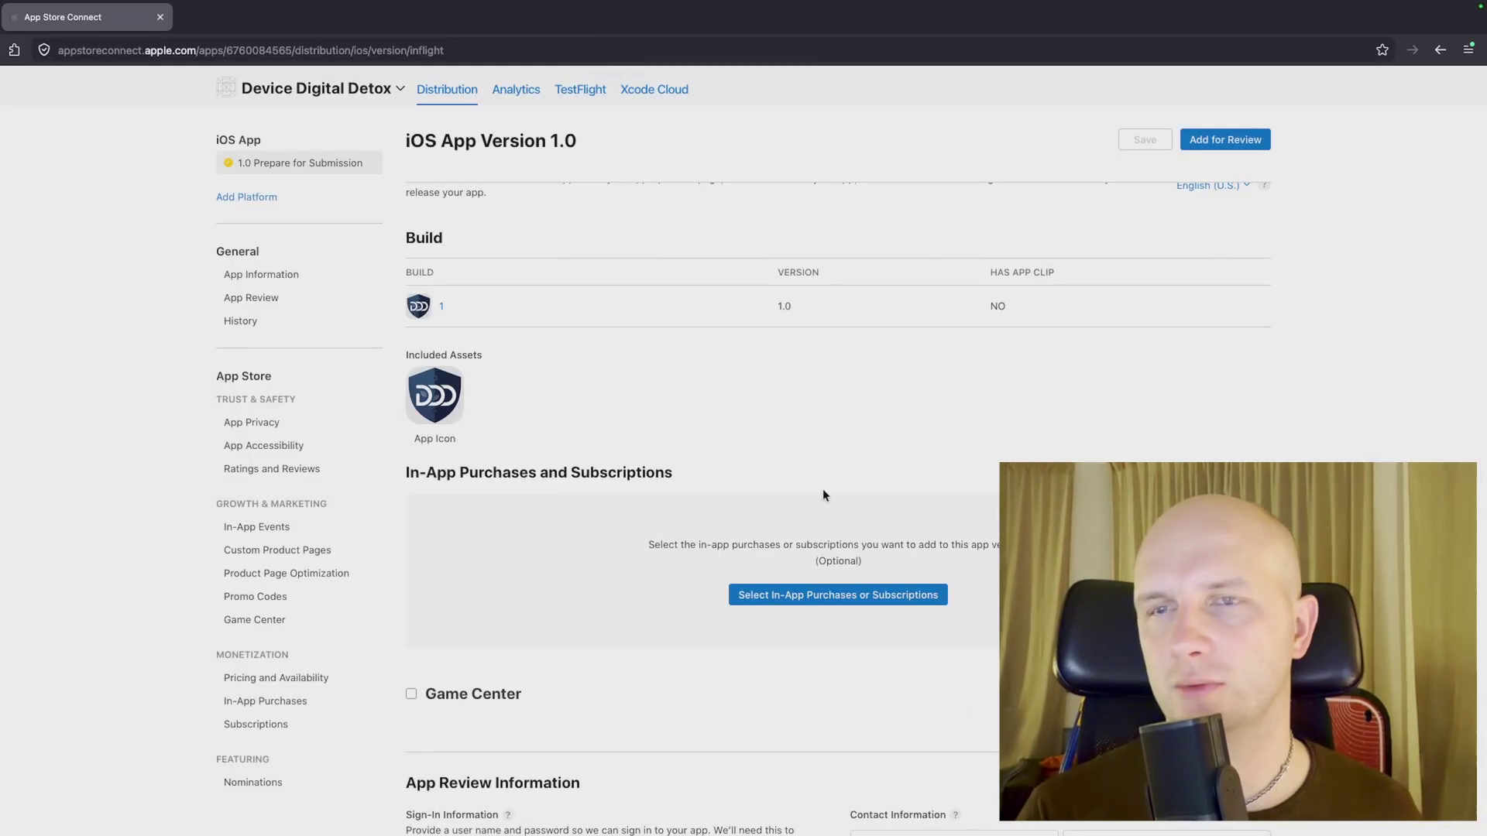
- Include all the listed Early Exit Tier in-app purchases in the review of version 1.0
{"action": "left_click", "coordinate": [862, 603]}
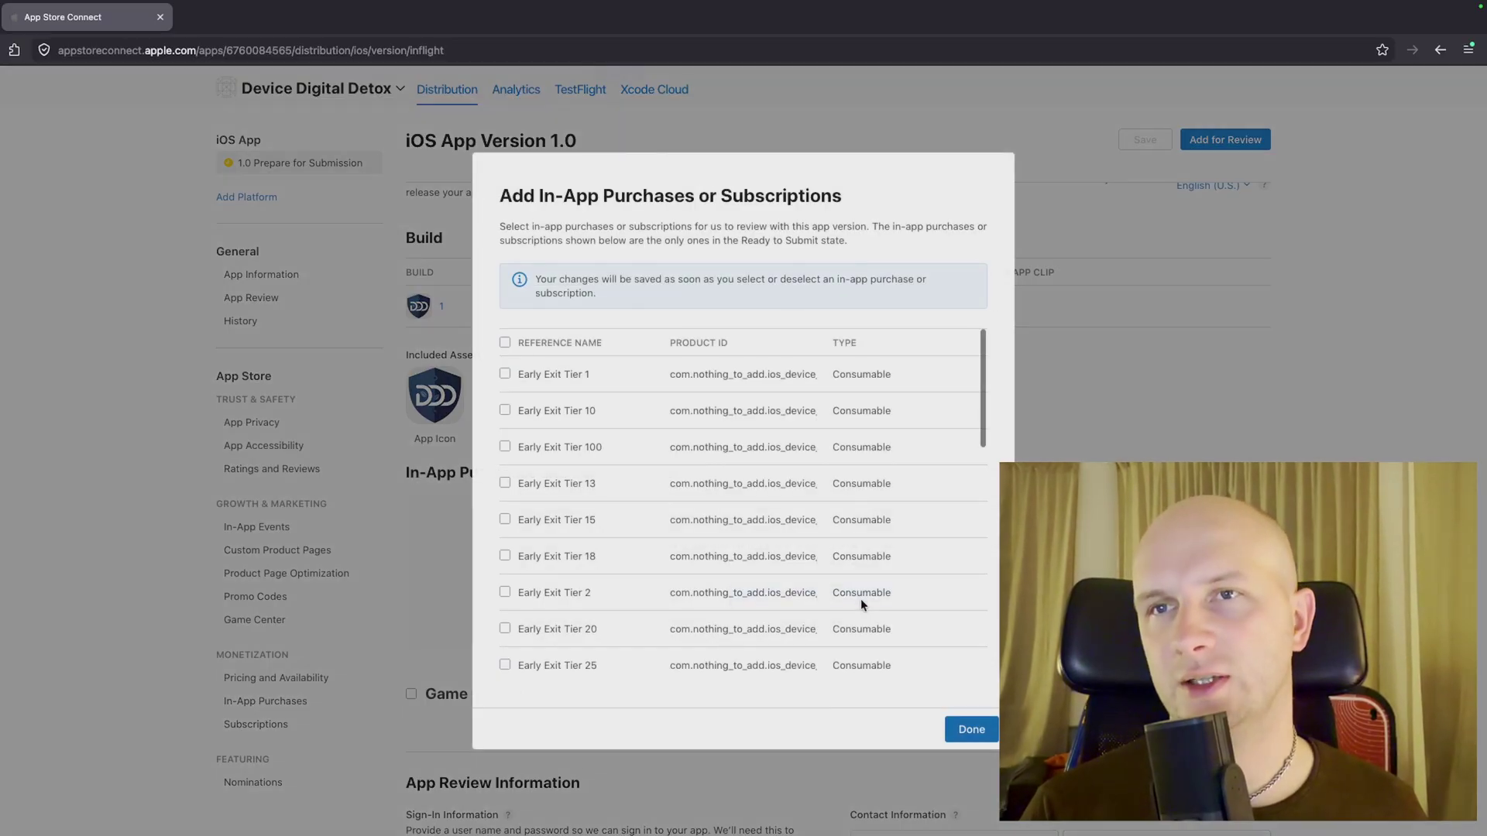
{"action": "left_click", "coordinate": [506, 345]}
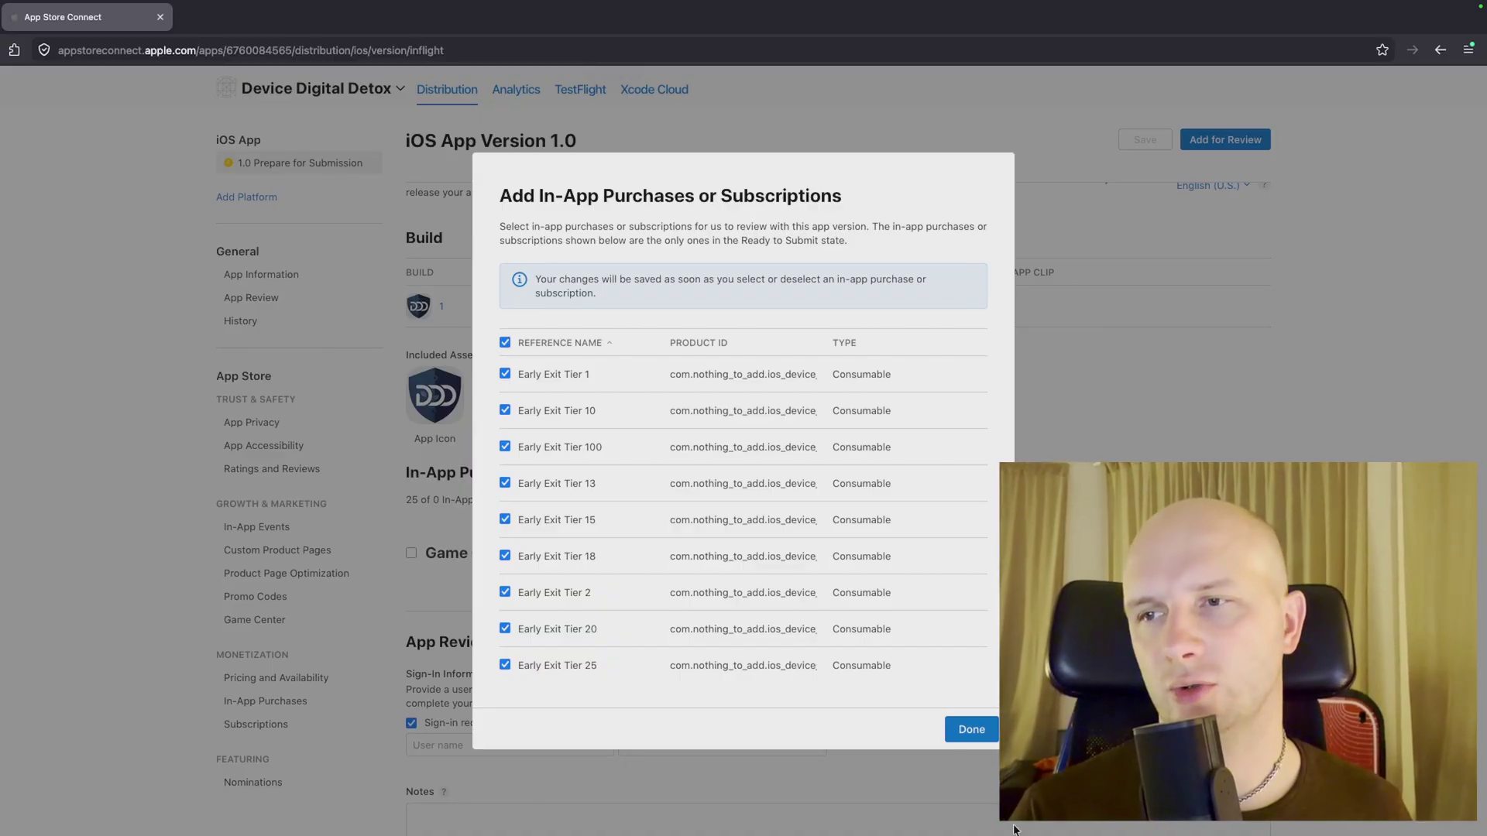
{"action": "left_click", "coordinate": [972, 730]}
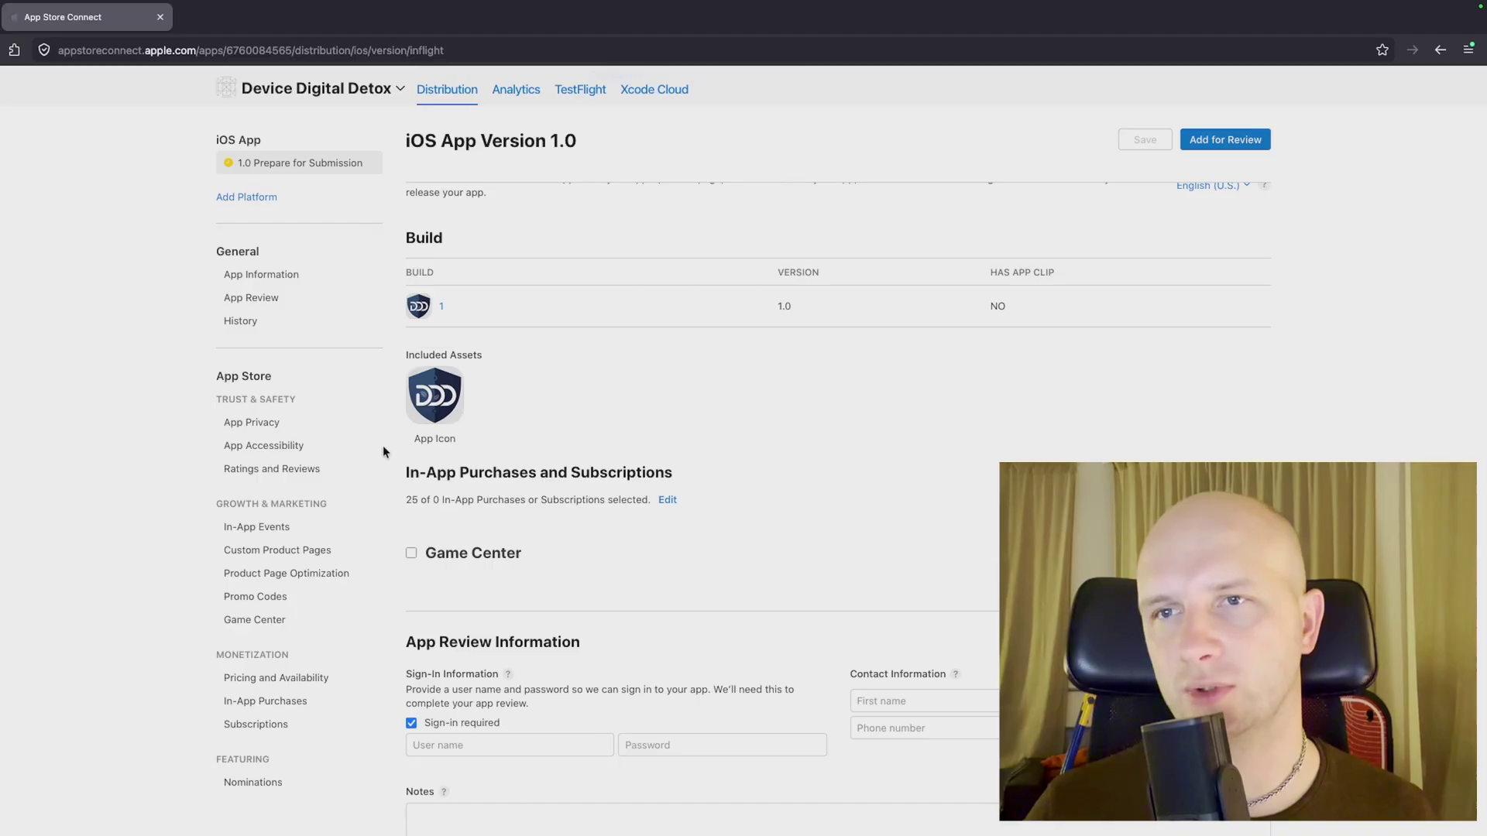
- Set version 1.0 to manual release and save it with the "Review Notes — Focus: Digital Detox" text in the App Review notes
{"action": "scroll", "coordinate": [568, 502], "scroll_direction": "down", "scroll_amount": 5}
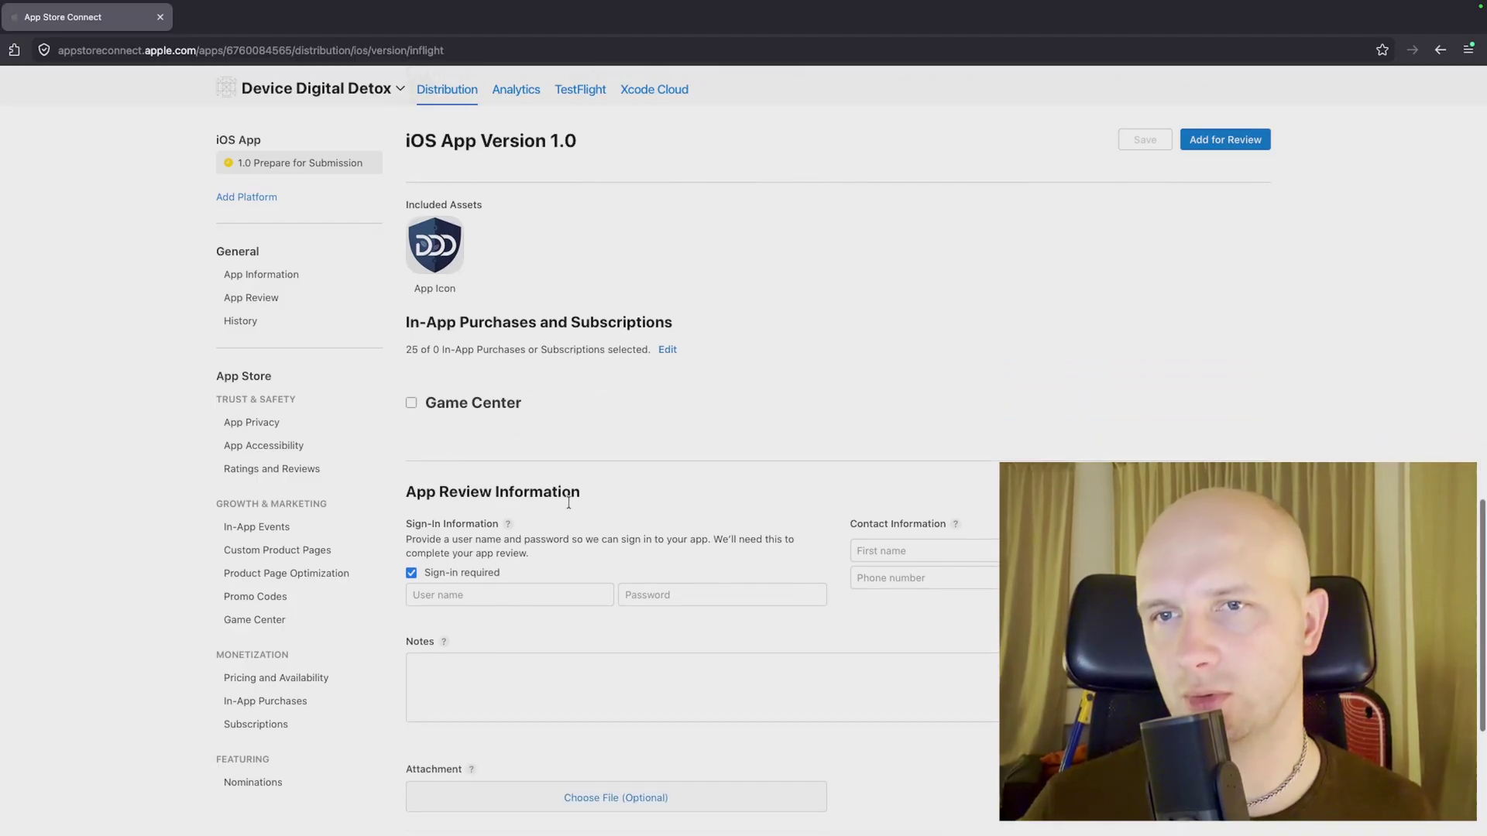
{"action": "scroll", "coordinate": [569, 500], "scroll_direction": "down", "scroll_amount": 1}
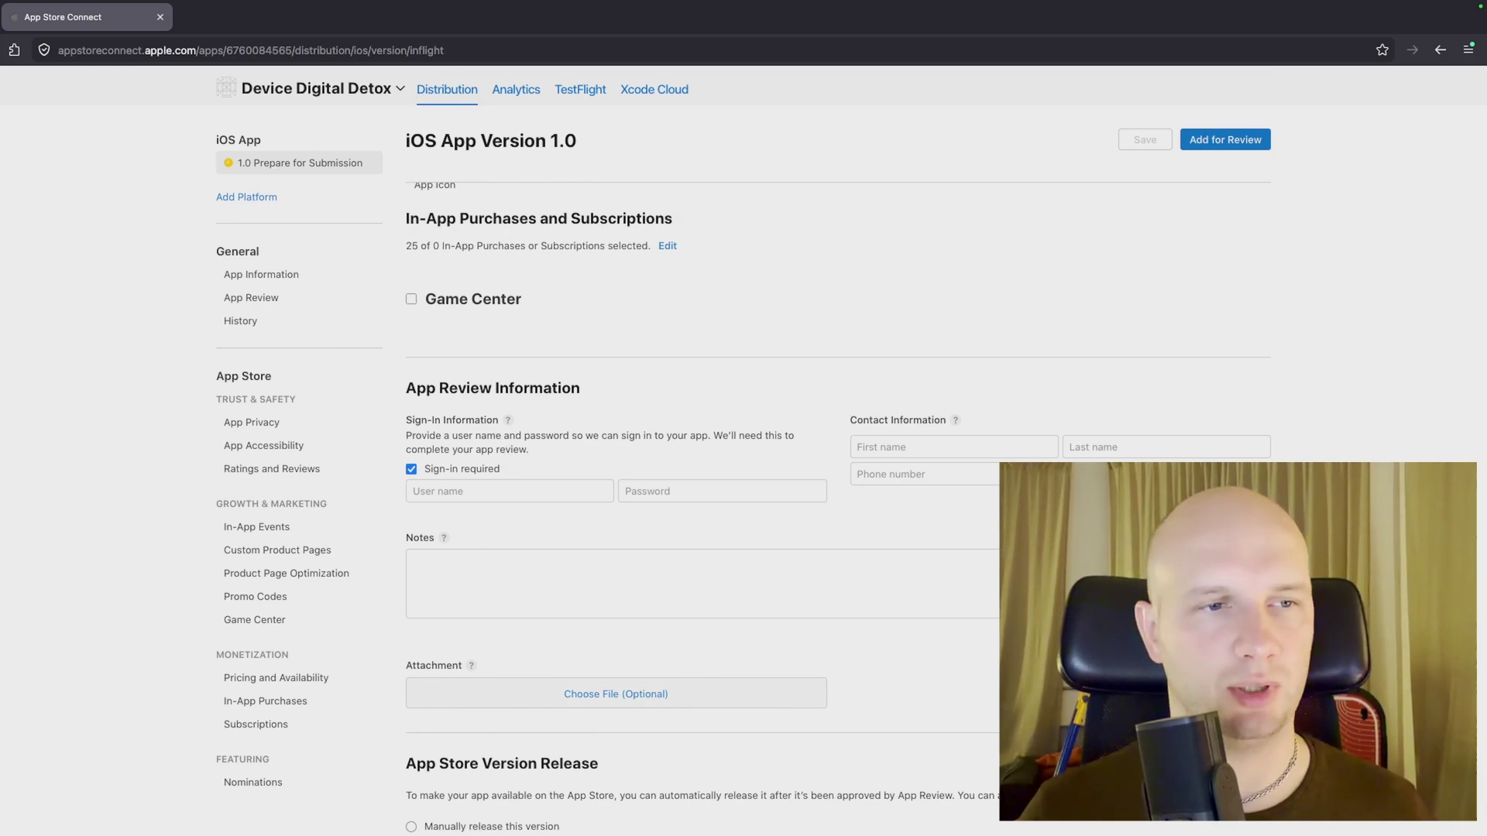
{"action": "key", "text": "super+Tab"}
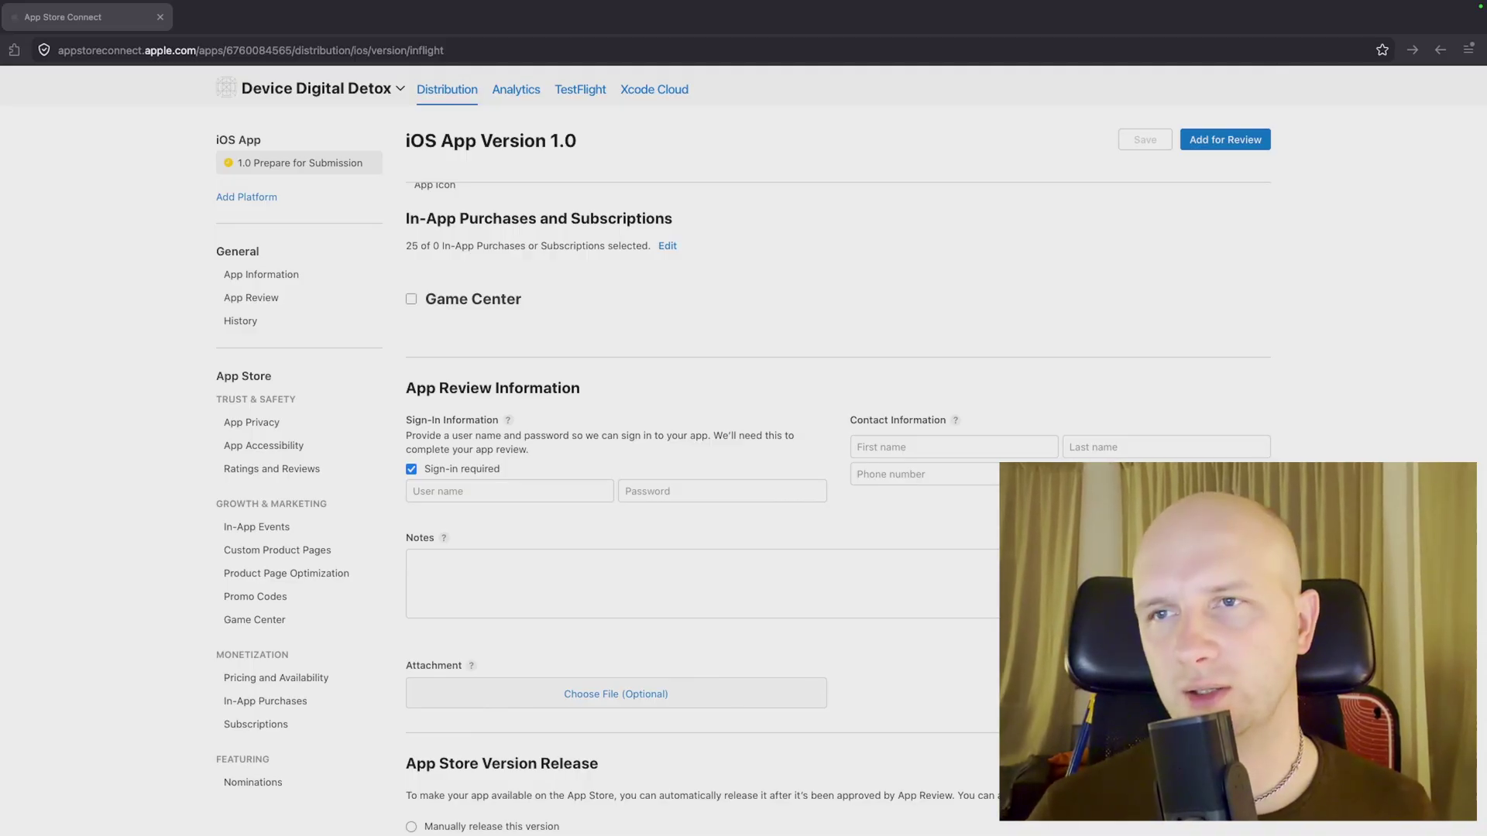
{"action": "scroll", "coordinate": [703, 587], "scroll_direction": "down", "scroll_amount": 3}
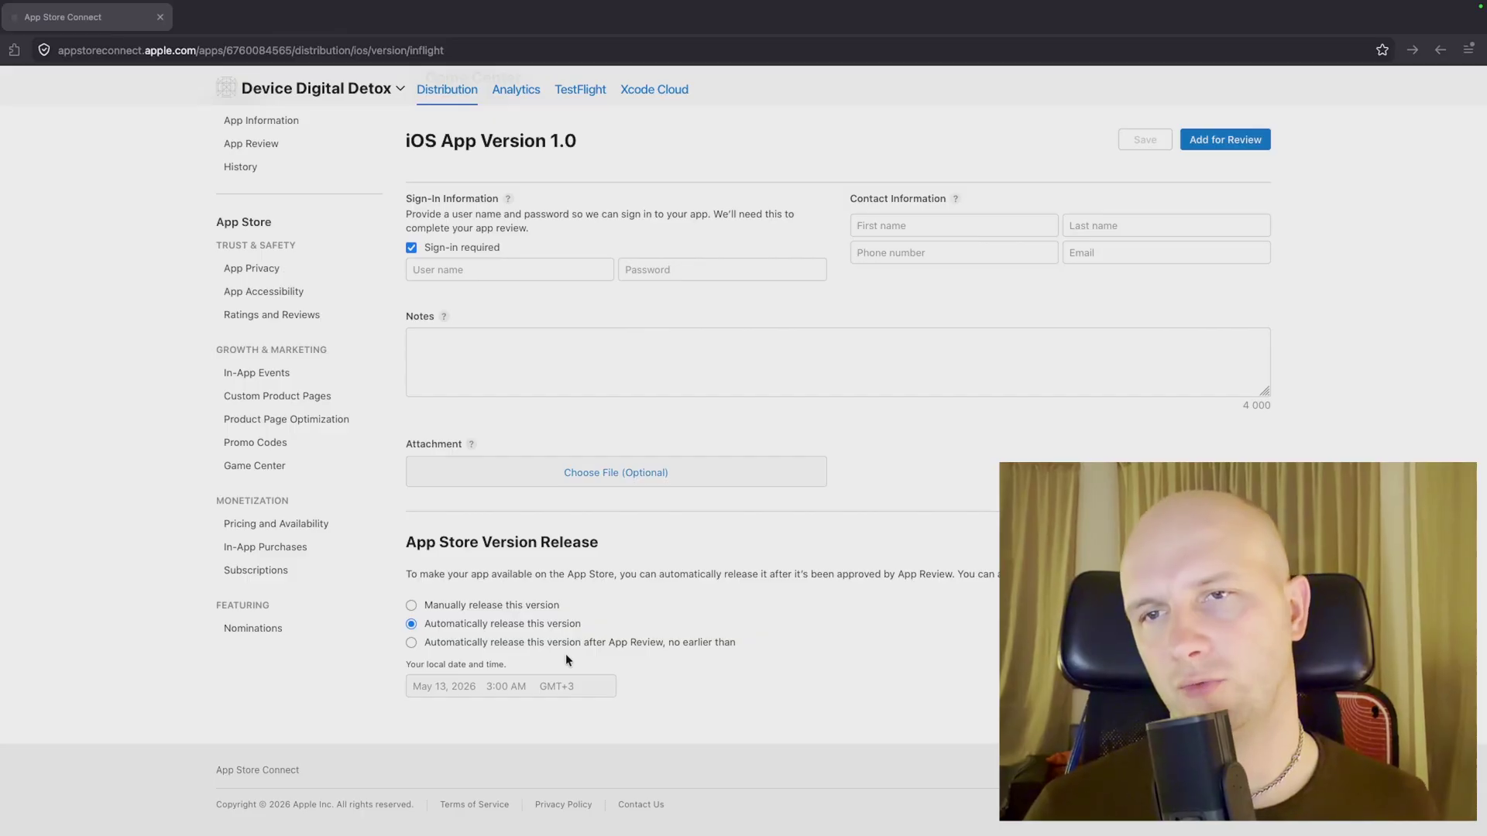
{"action": "left_click", "coordinate": [529, 607]}
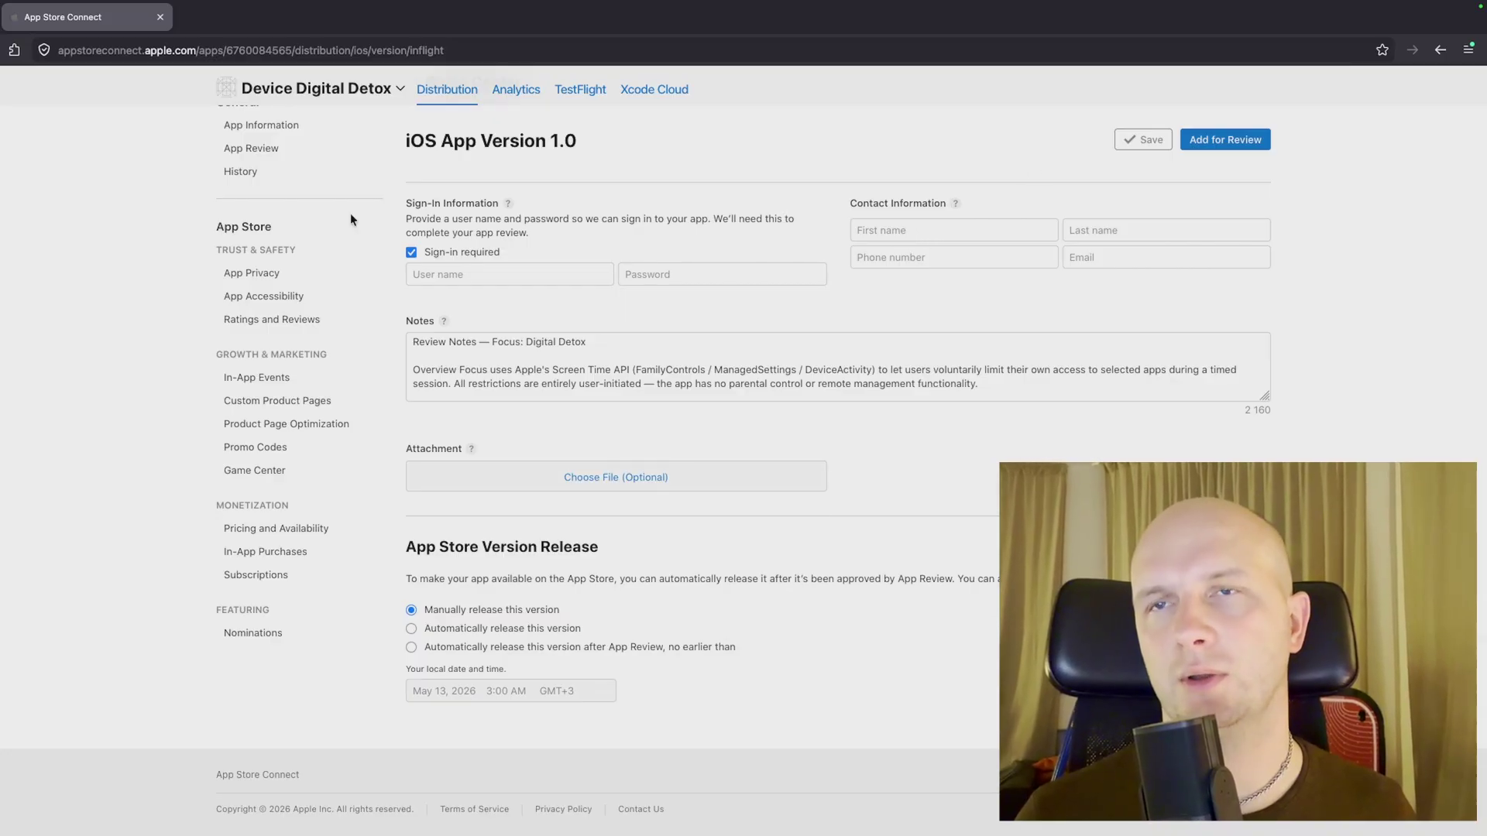
- Check the App Information page through to its end for anything still missing
{"action": "scroll", "coordinate": [565, 233], "scroll_direction": "up", "scroll_amount": 15}
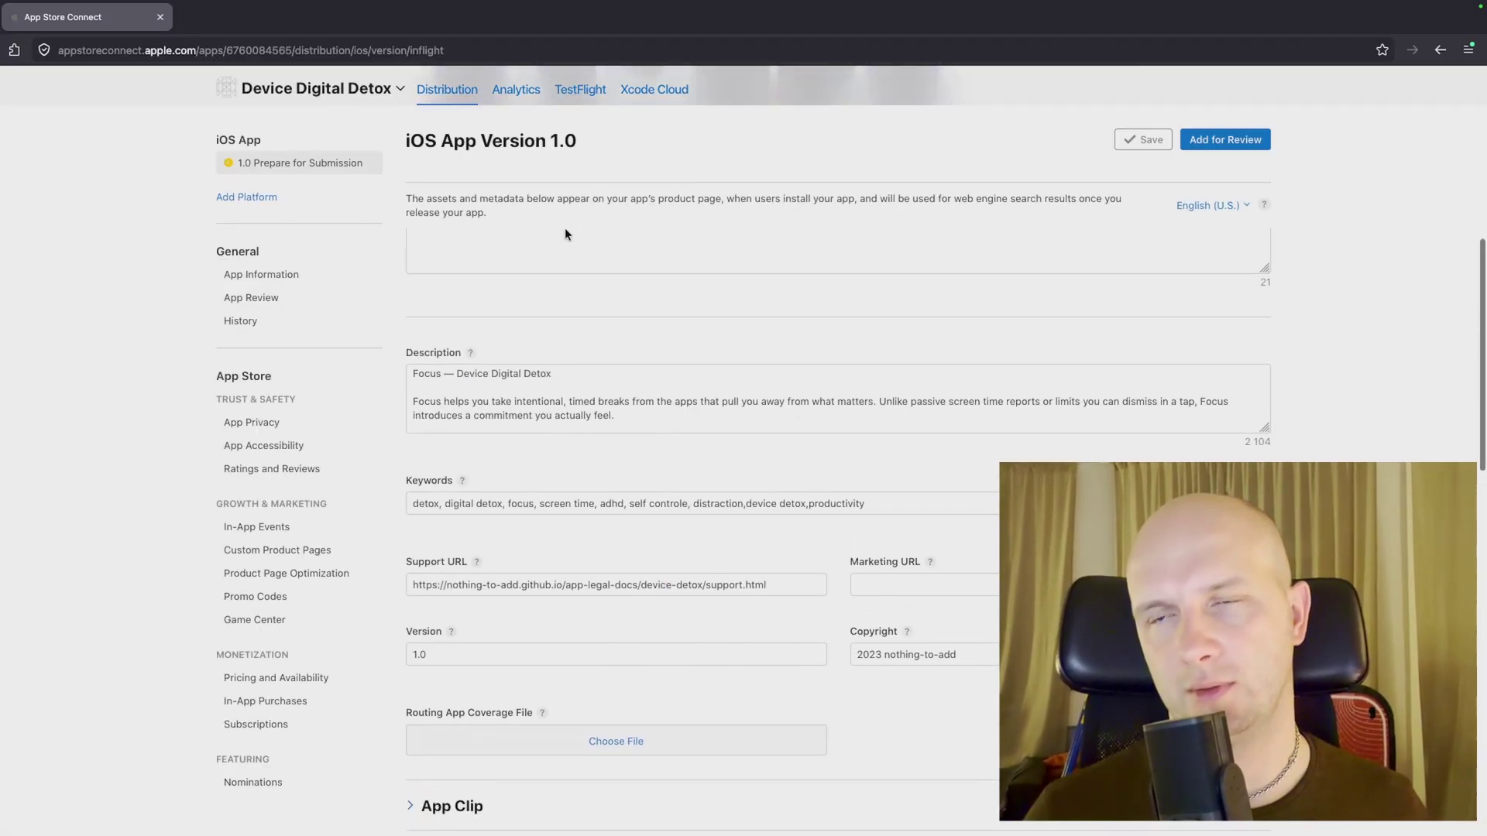
{"action": "scroll", "coordinate": [565, 228], "scroll_direction": "up", "scroll_amount": 5}
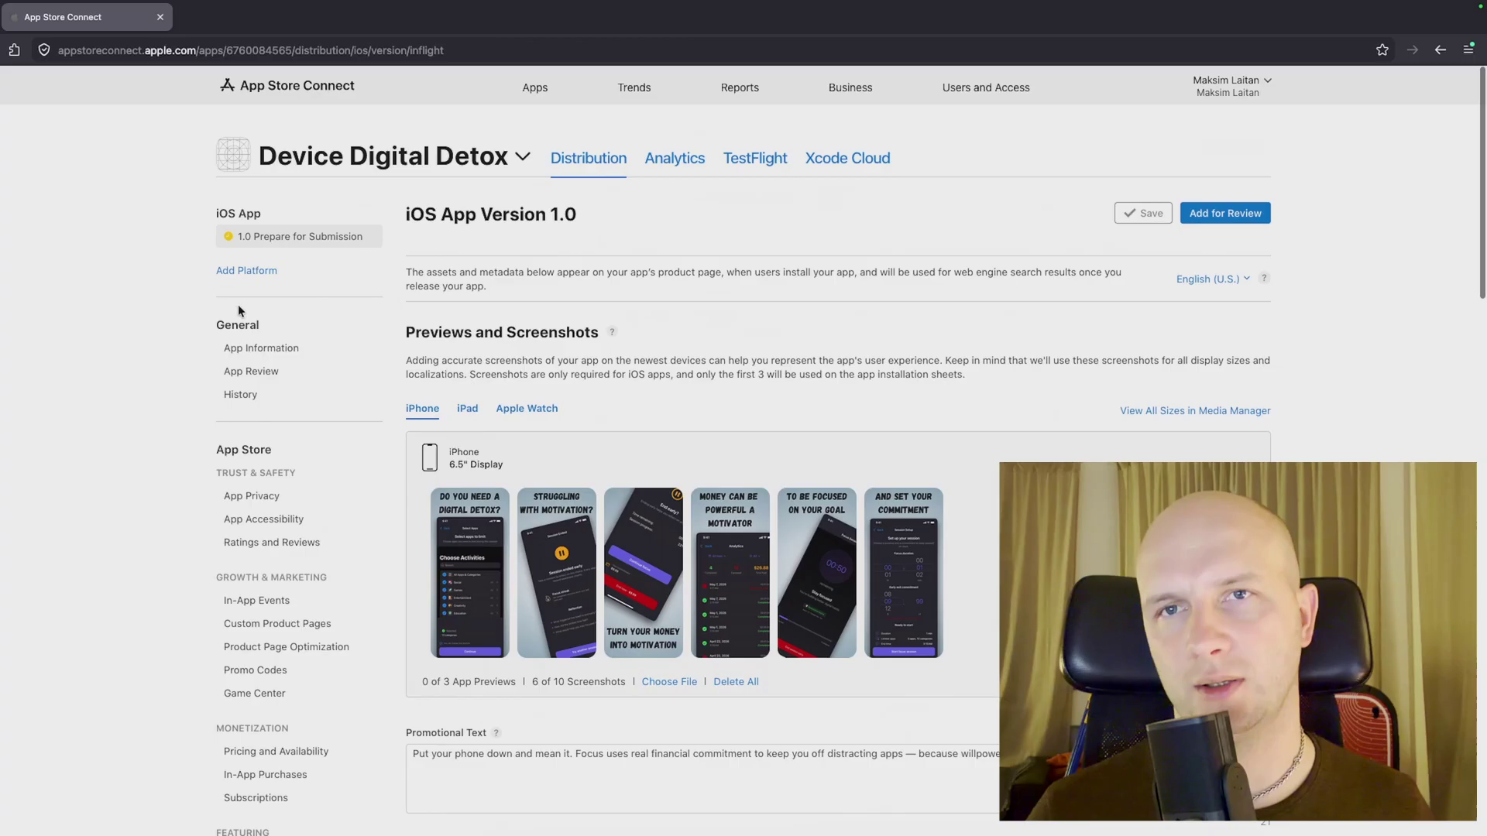
{"action": "left_click", "coordinate": [262, 350]}
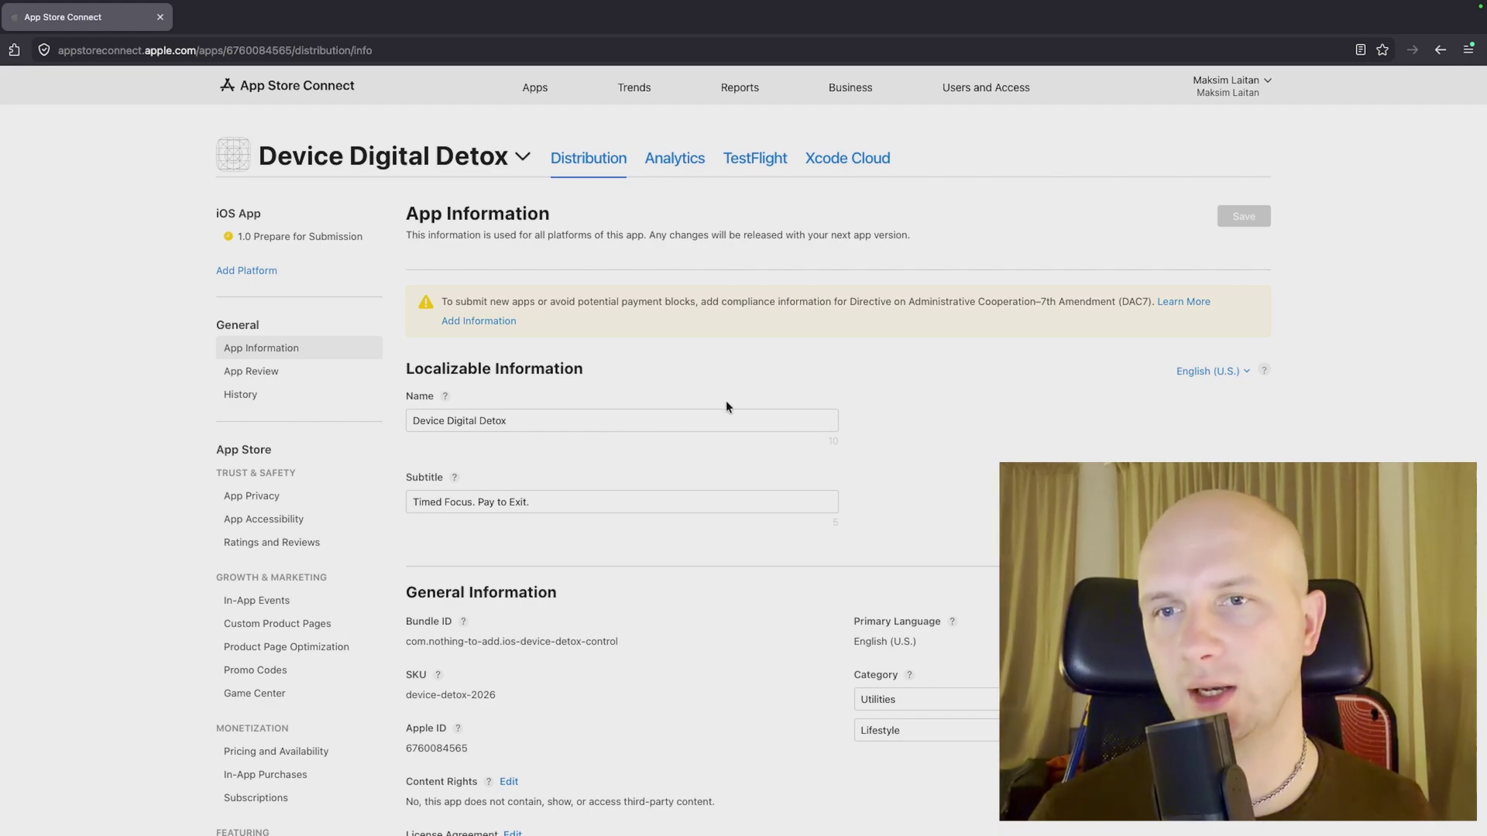
{"action": "scroll", "coordinate": [726, 401], "scroll_direction": "down", "scroll_amount": 10}
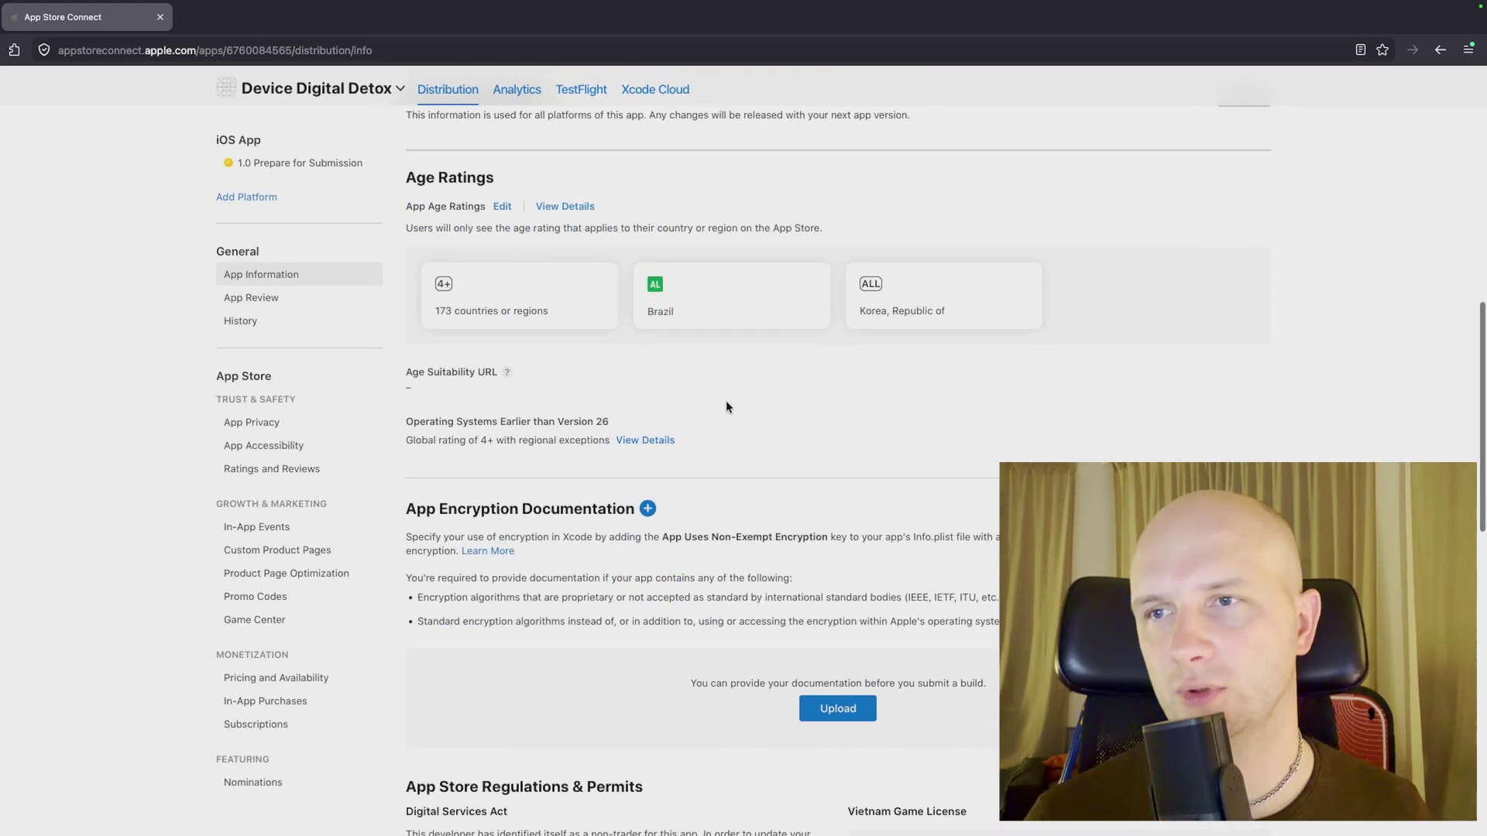
{"action": "scroll", "coordinate": [726, 401], "scroll_direction": "down", "scroll_amount": 10}
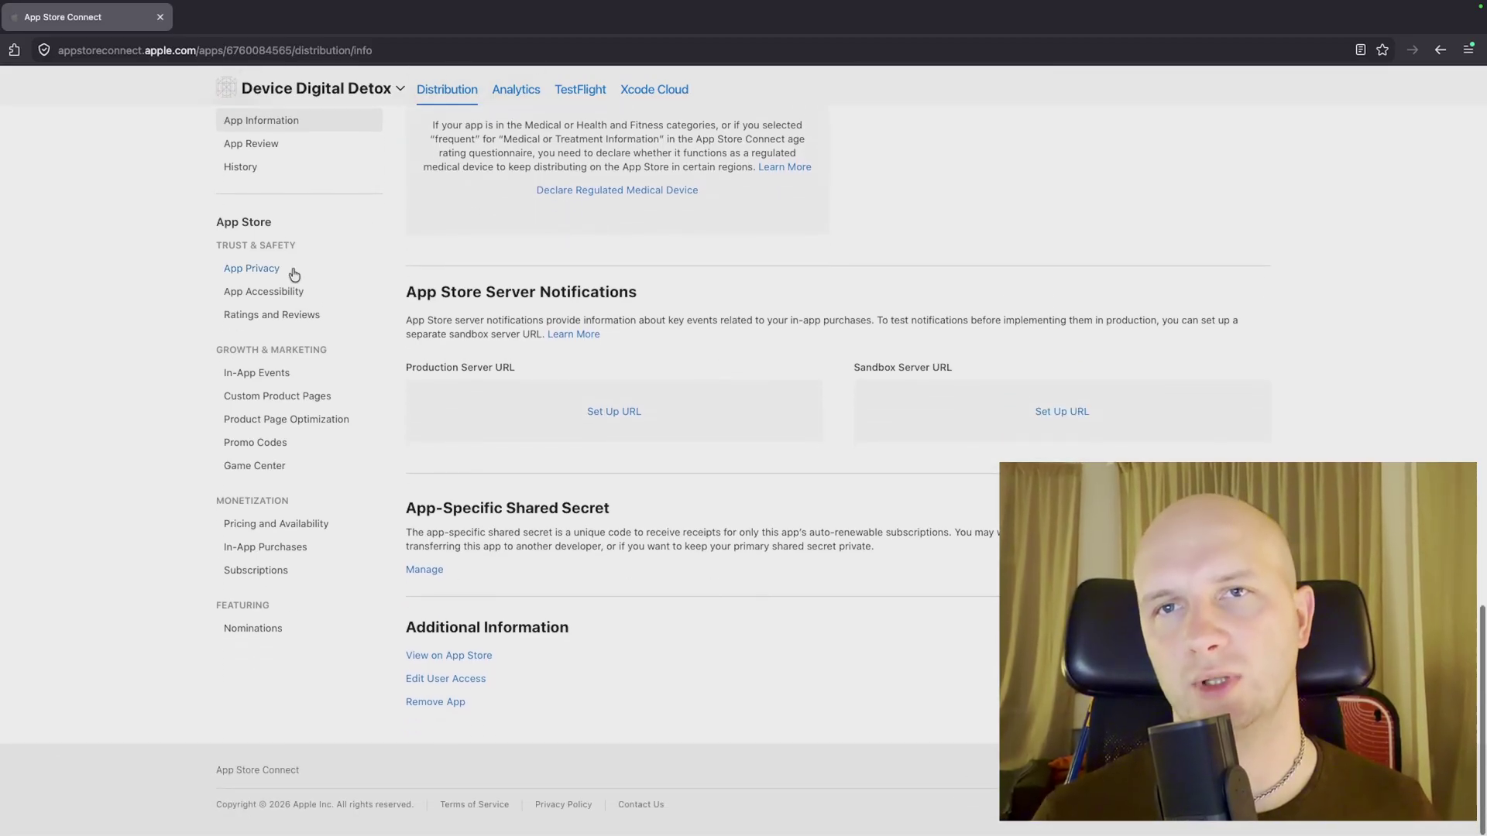
- Declare in the App Privacy section that no data is collected from this app, and save the answer
{"action": "left_click", "coordinate": [267, 270]}
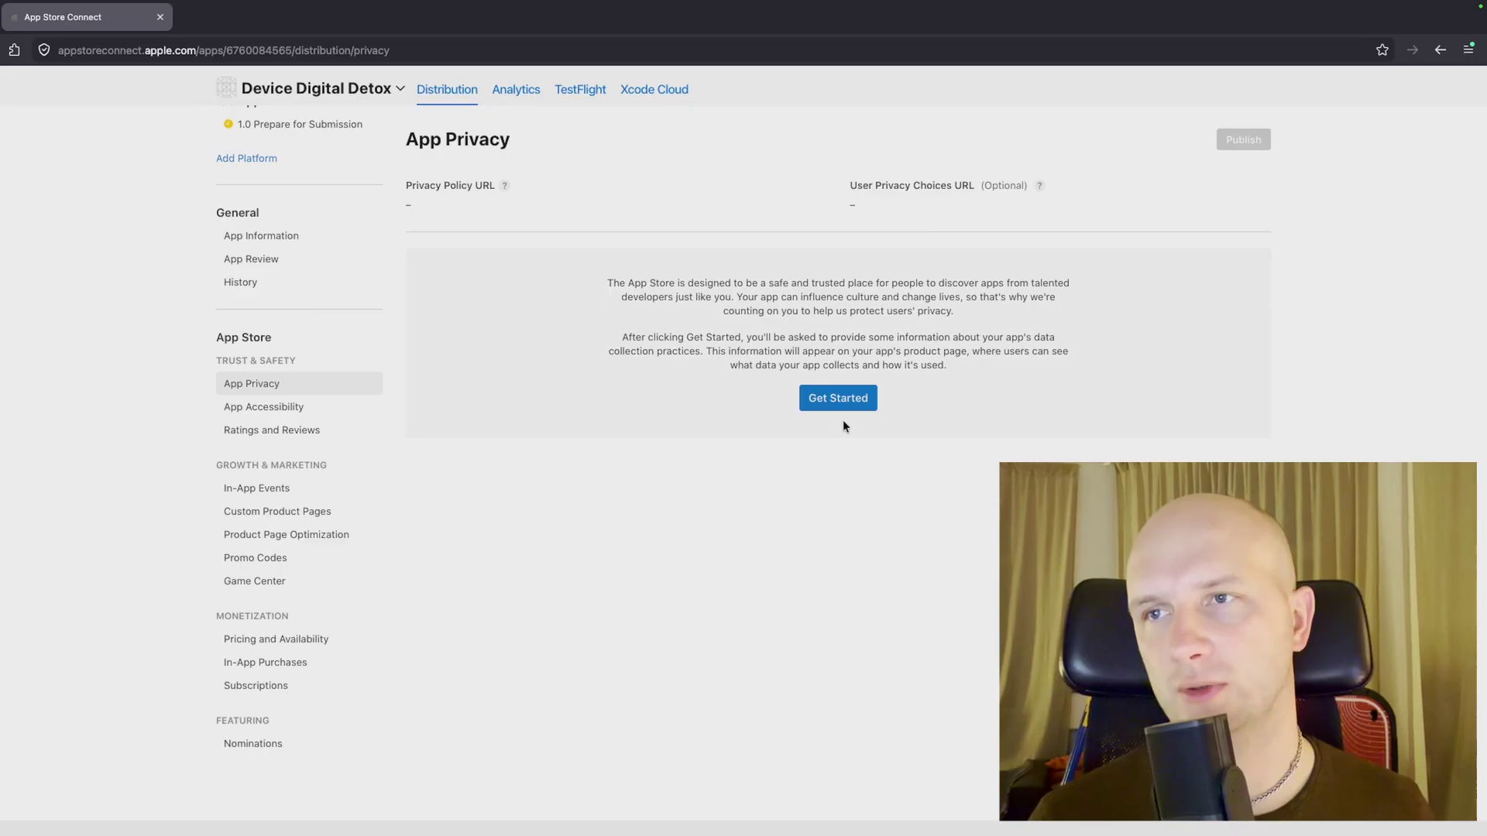
{"action": "left_click", "coordinate": [838, 399]}
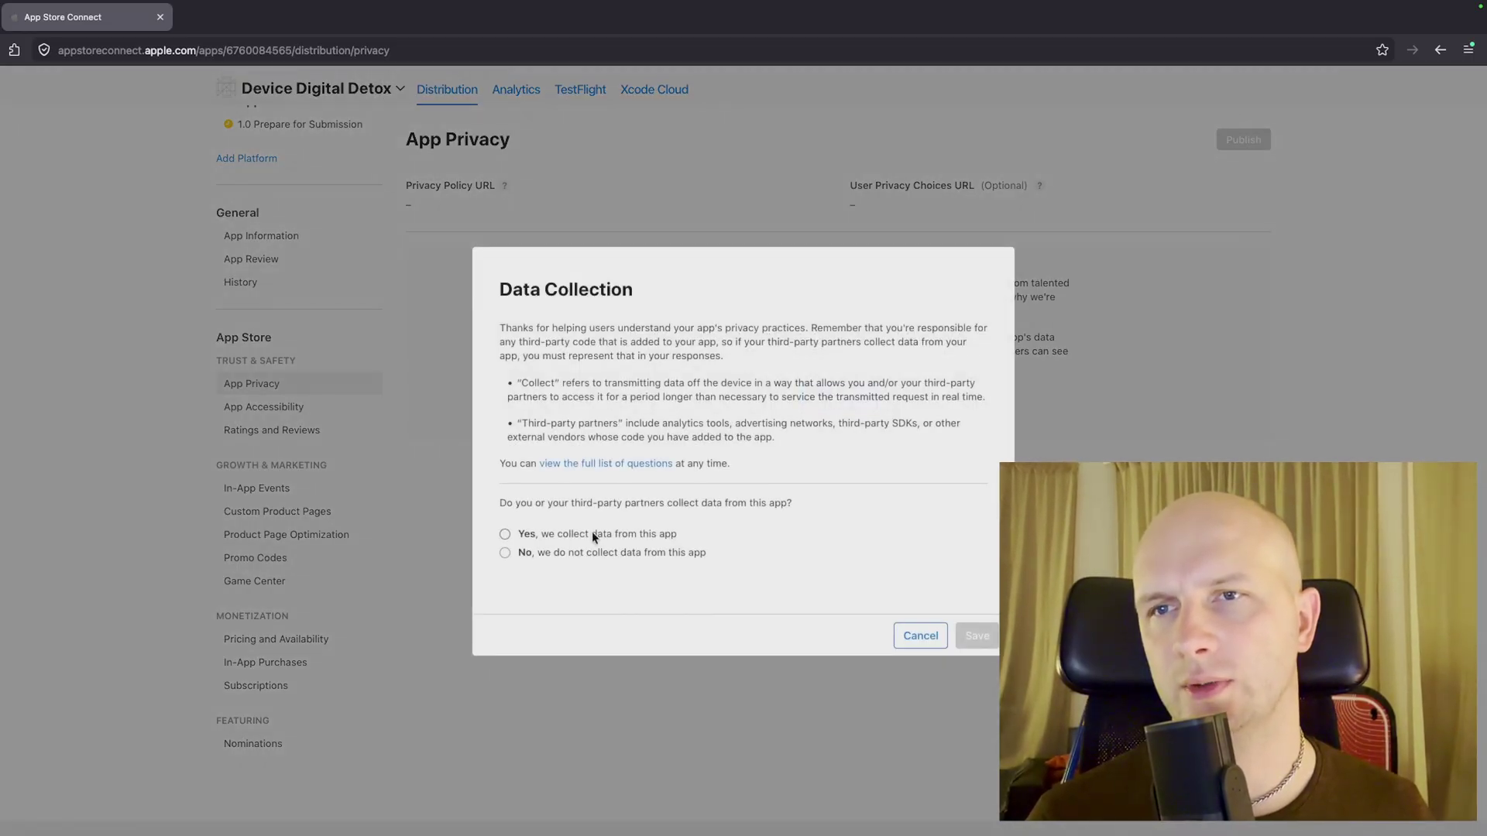
{"action": "left_click", "coordinate": [540, 554]}
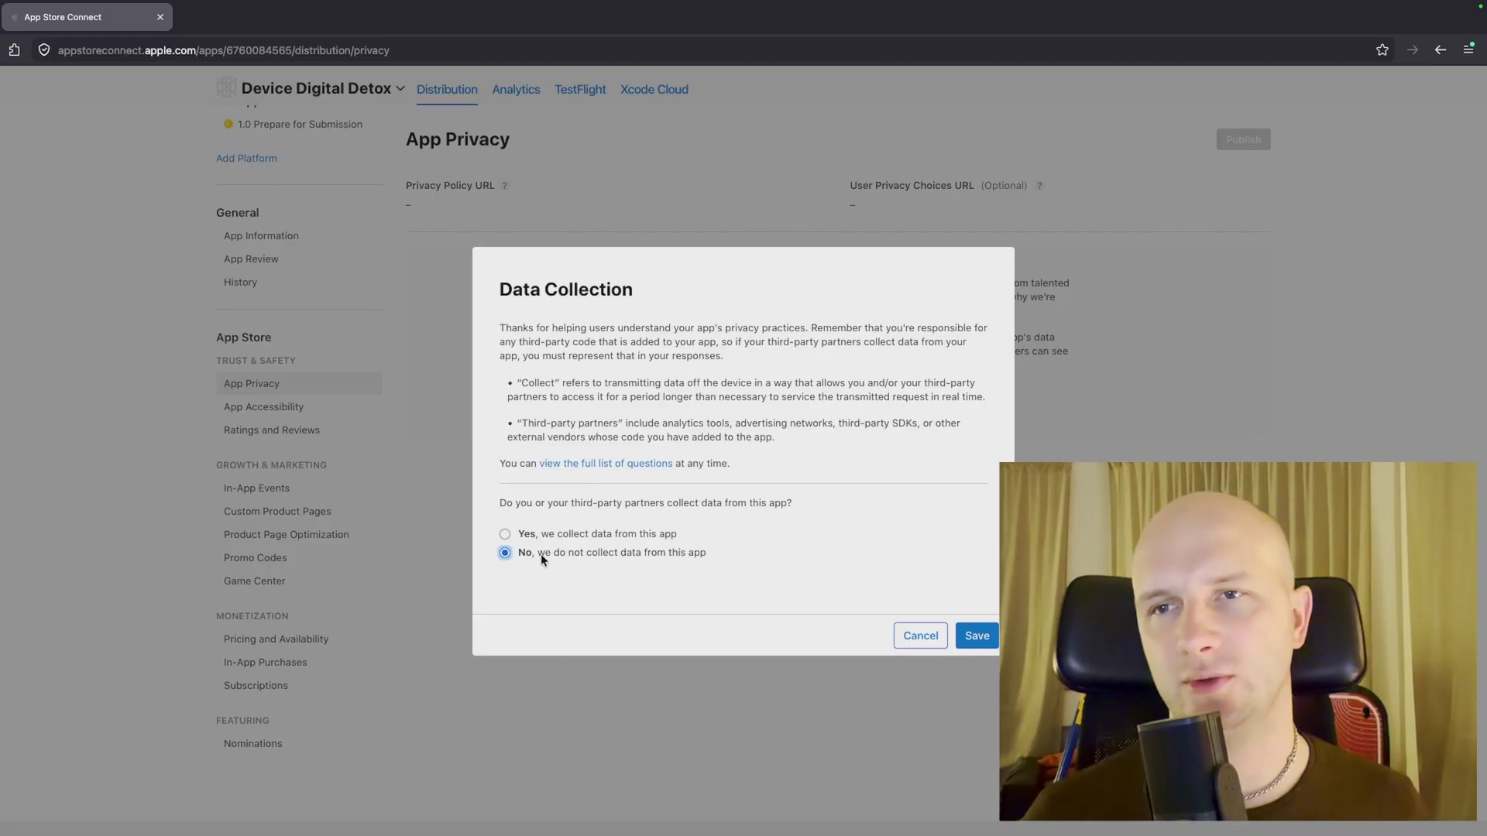
{"action": "left_click", "coordinate": [990, 643]}
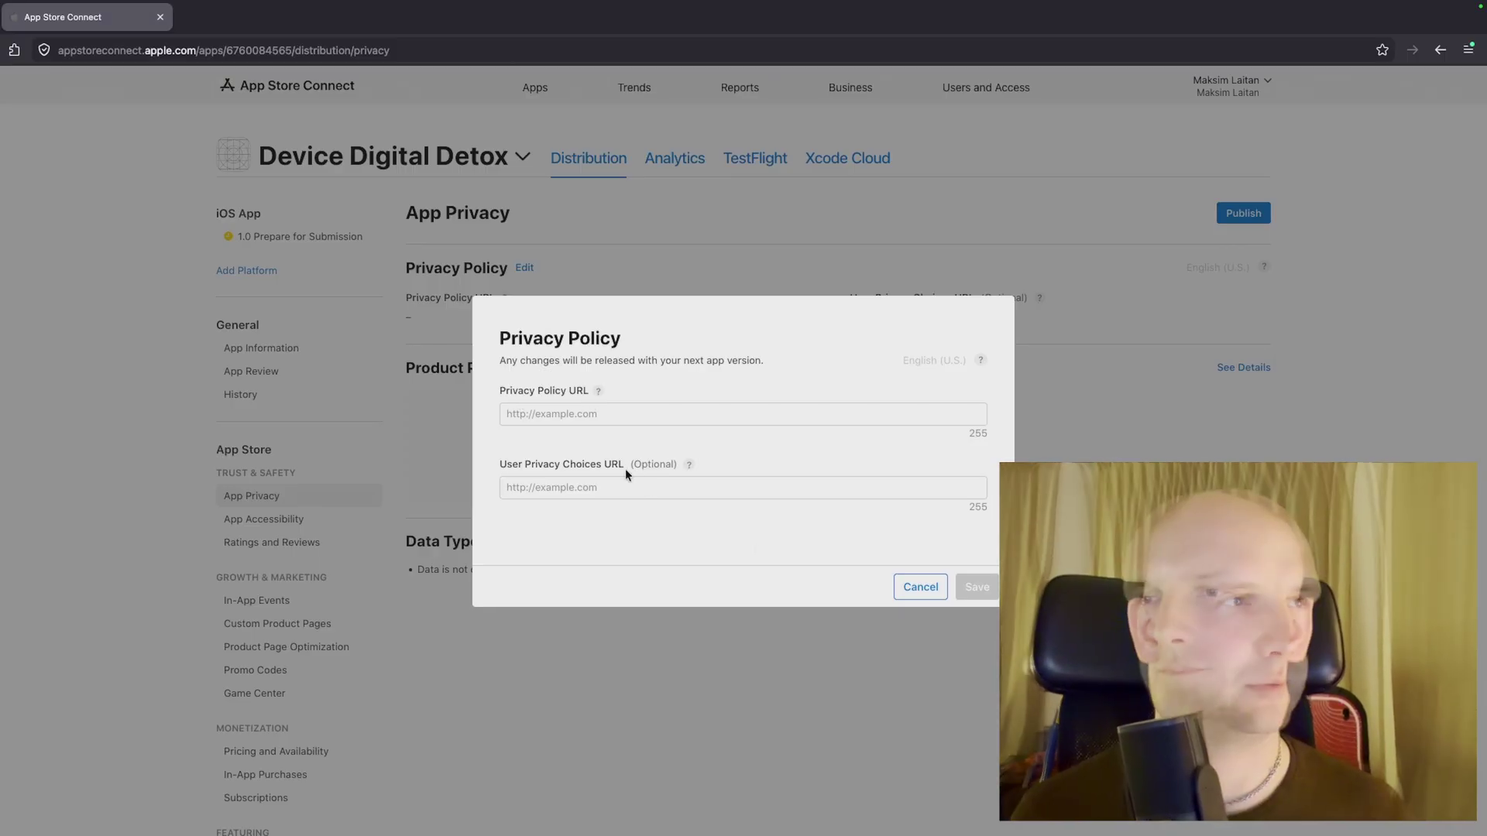
{"action": "left_click", "coordinate": [627, 414]}
{"action": "type", "text": "https://nothing-to-add.github.io/app-legal-docs/device-detox/privacy-policy.html"}
{"action": "left_click", "coordinate": [977, 587]}
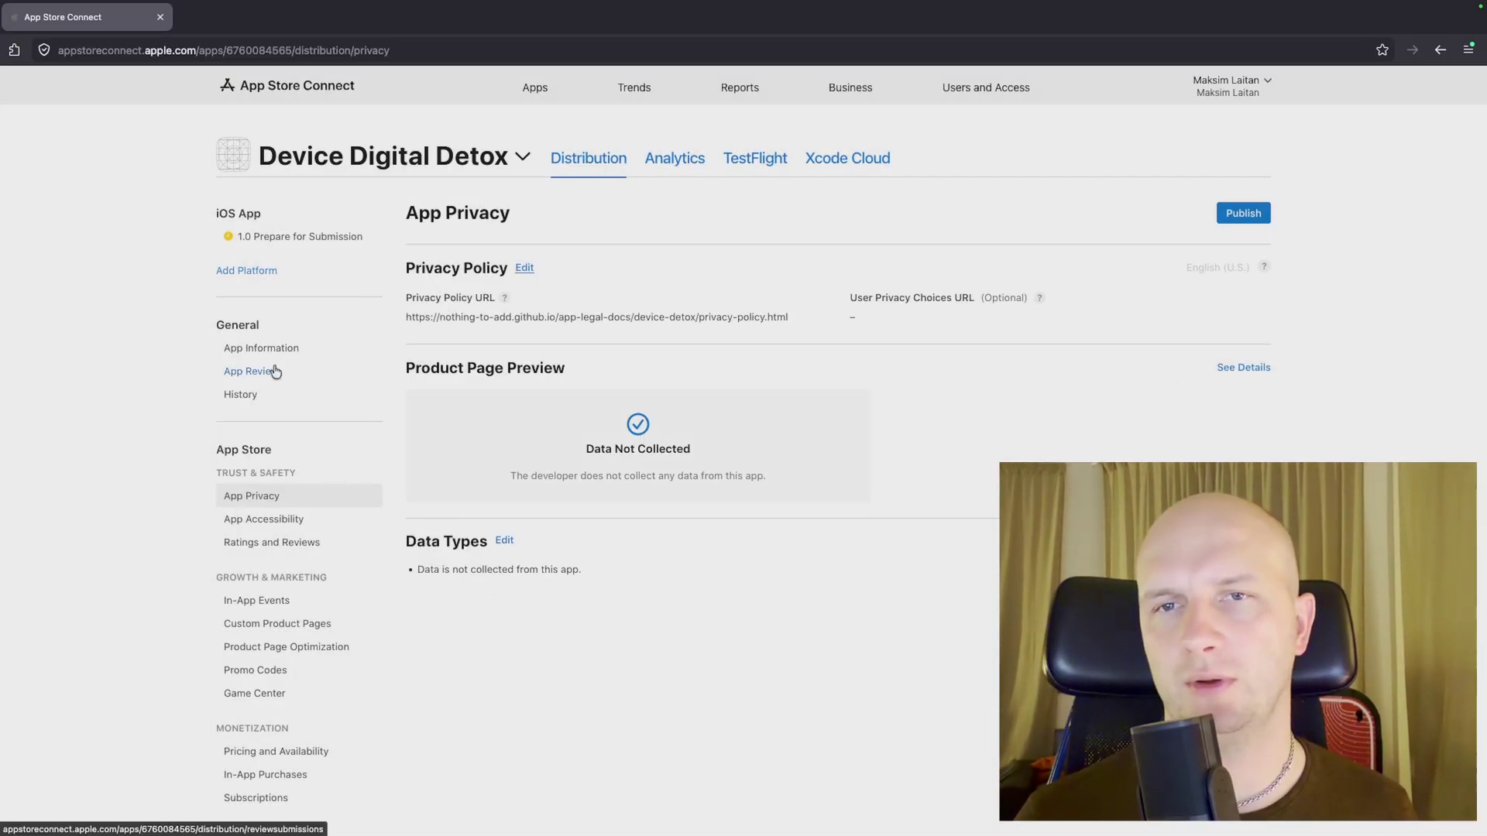
- Start the App Accessibility declaration with iPhone and iPad as the supported devices
{"action": "left_click", "coordinate": [249, 535]}
{"action": "left_click", "coordinate": [258, 520]}
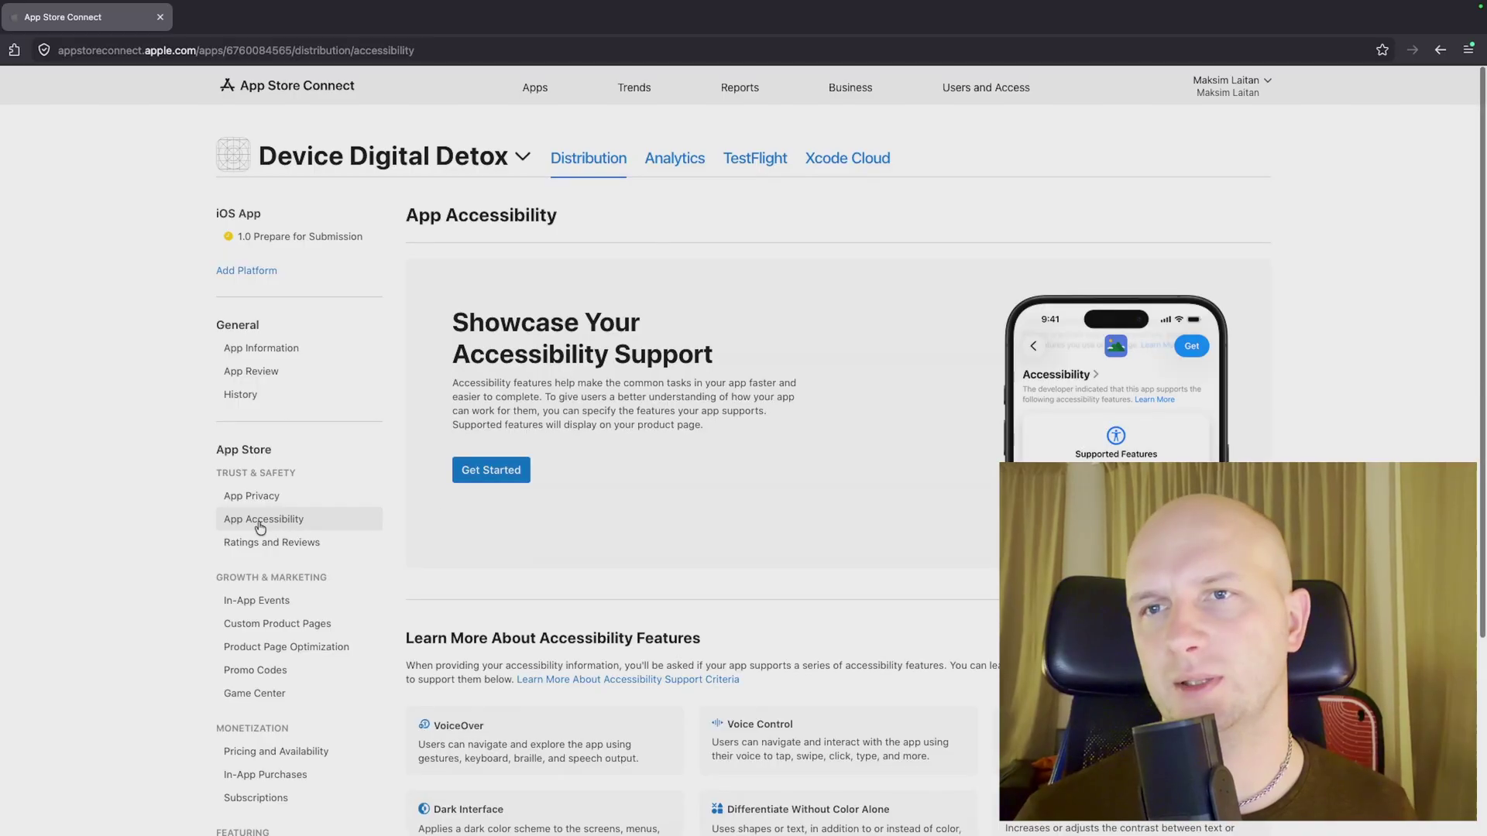
{"action": "scroll", "coordinate": [492, 485], "scroll_direction": "down", "scroll_amount": 4}
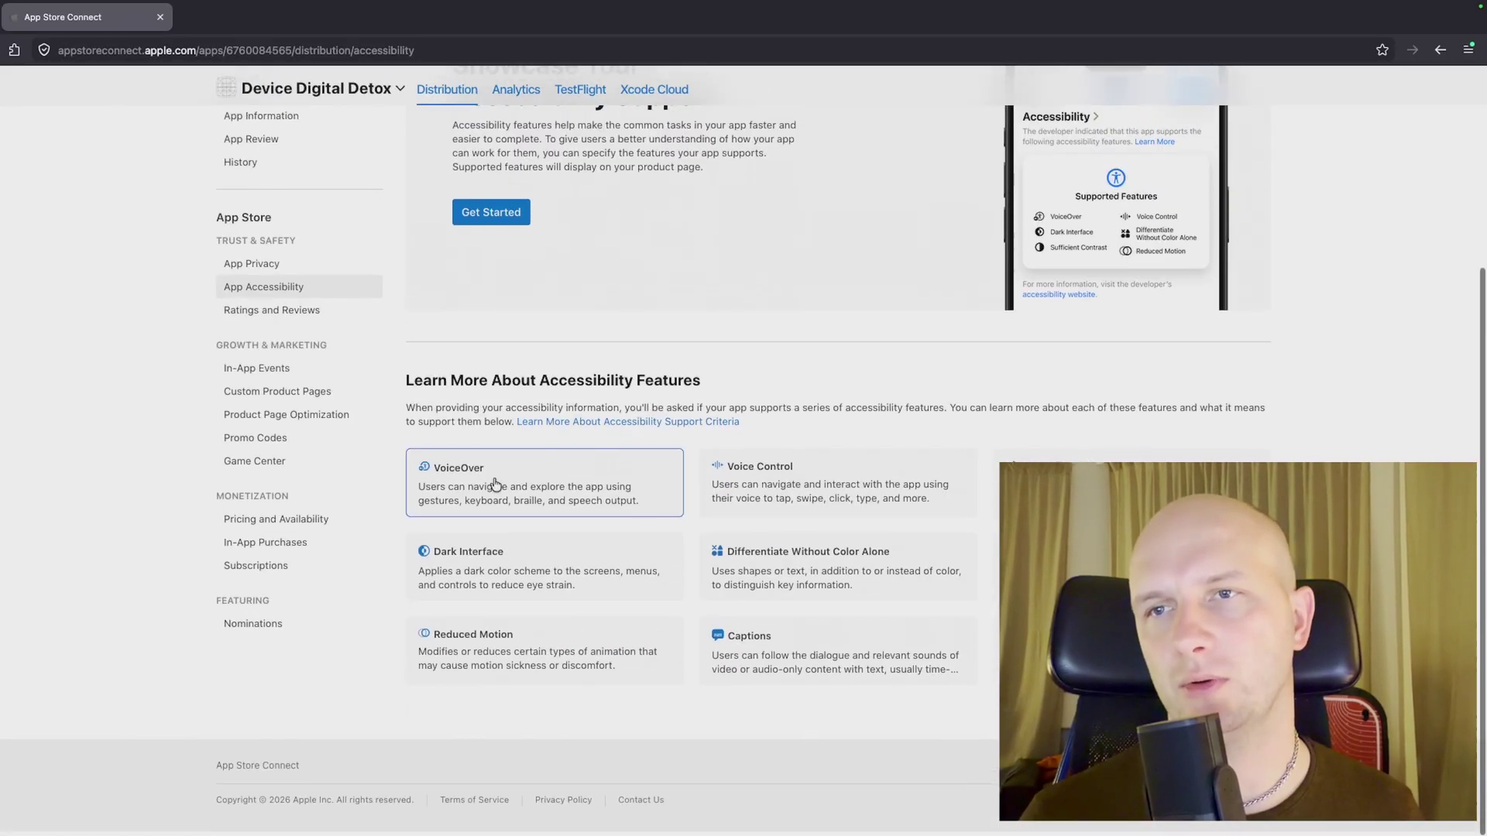
{"action": "scroll", "coordinate": [495, 485], "scroll_direction": "up", "scroll_amount": 2}
{"action": "scroll", "coordinate": [496, 473], "scroll_direction": "up", "scroll_amount": 2}
{"action": "left_click", "coordinate": [499, 409]}
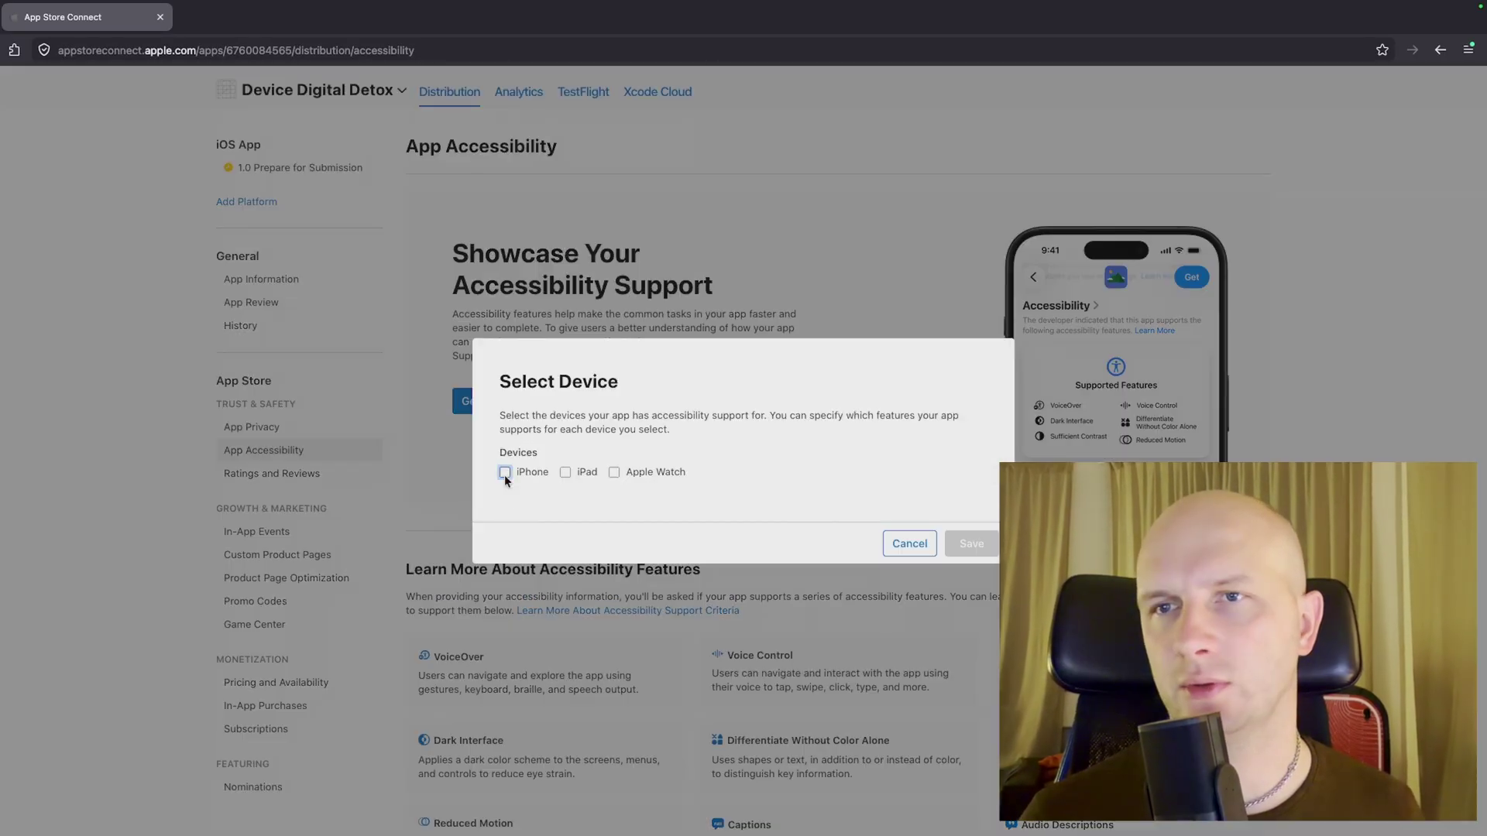
{"action": "left_click", "coordinate": [587, 474]}
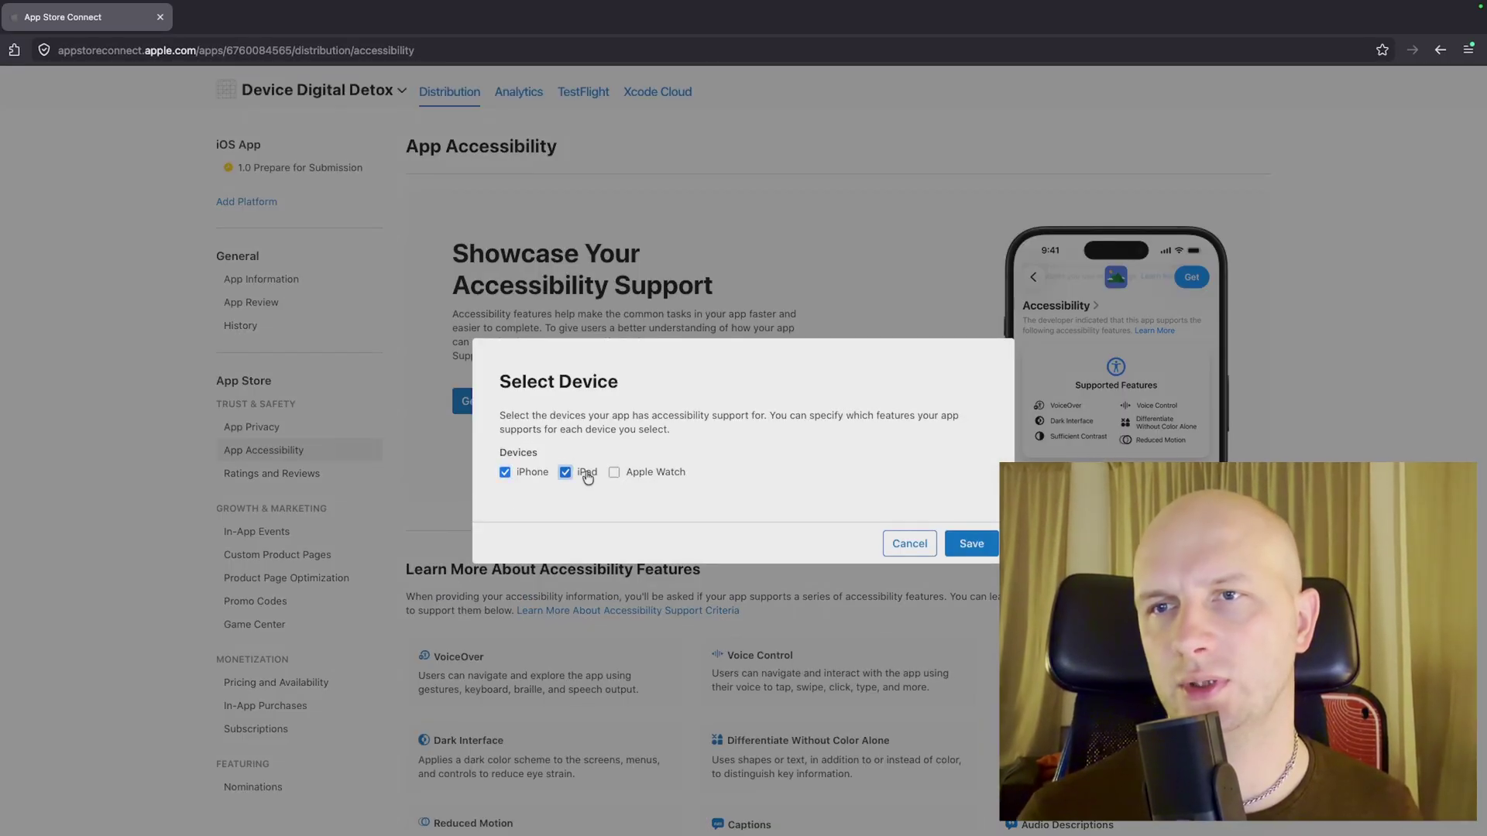
{"action": "left_click", "coordinate": [973, 544]}
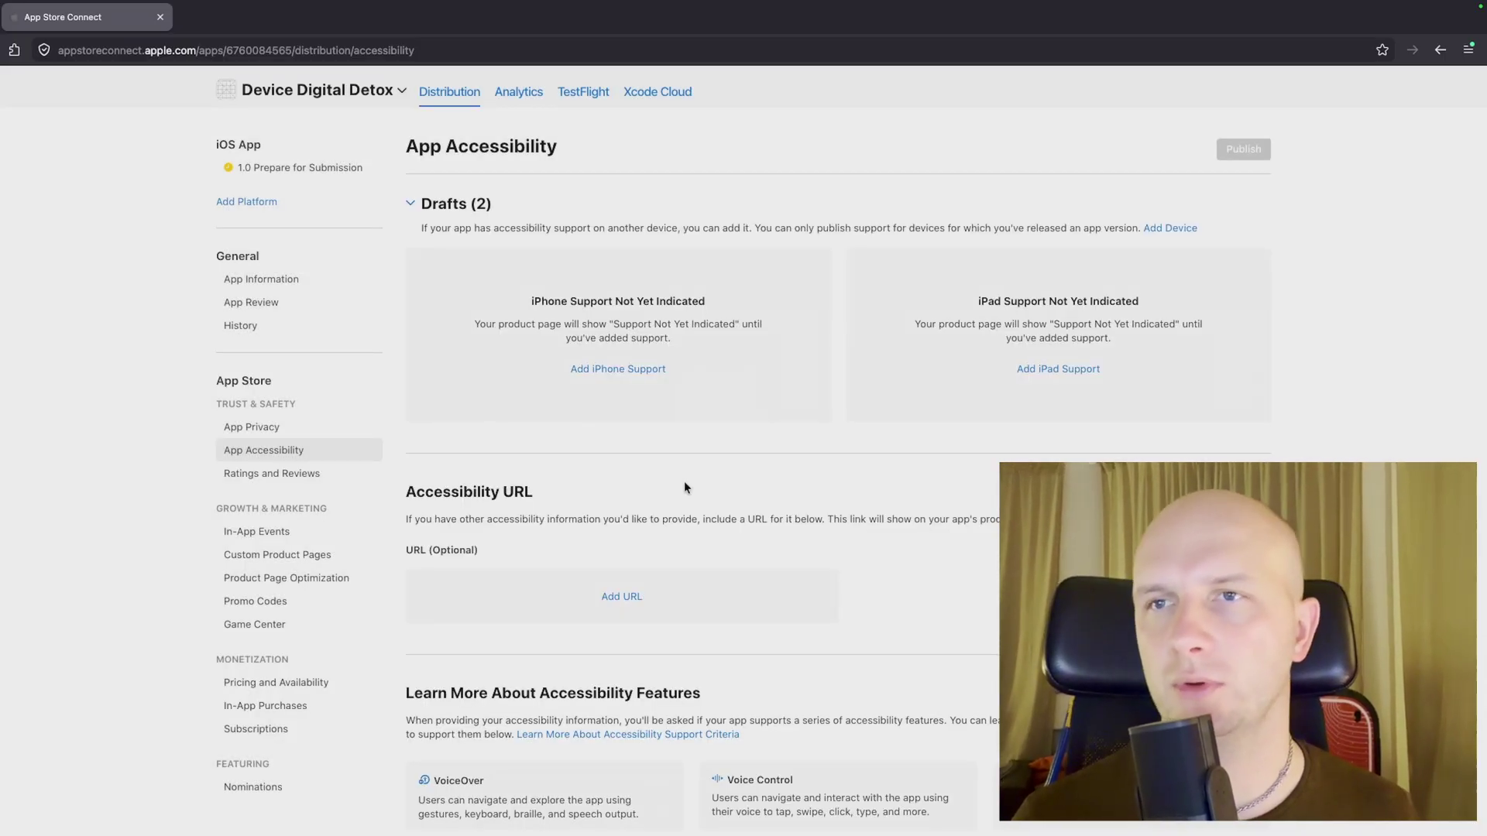
- Declare and save iPhone accessibility support for VoiceOver, Larger Text, Dark Interface, Differentiate Without Color Alone and Sufficient Contrast
{"action": "left_click", "coordinate": [619, 370]}
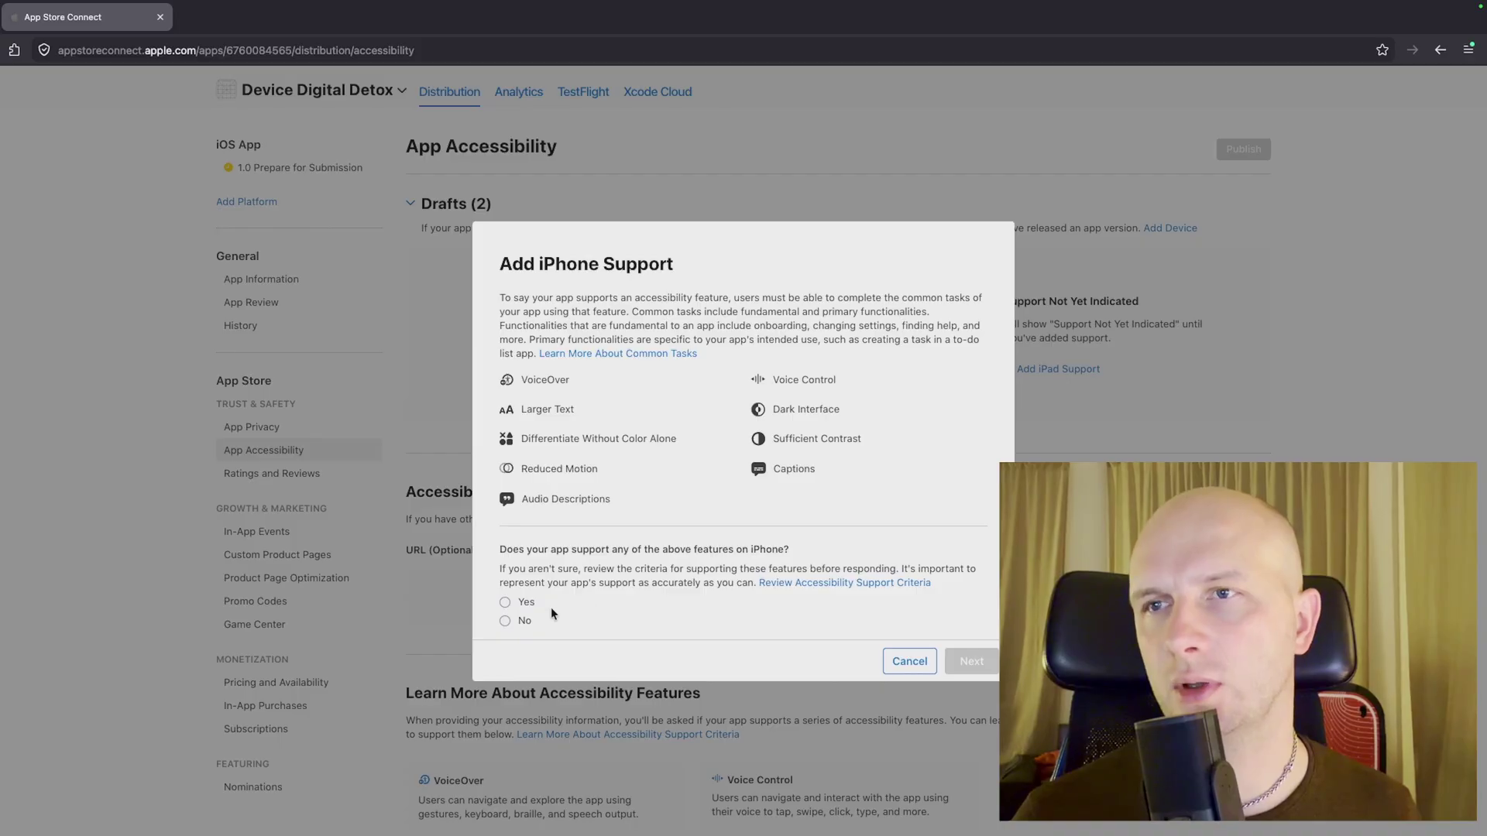
{"action": "left_click", "coordinate": [505, 601]}
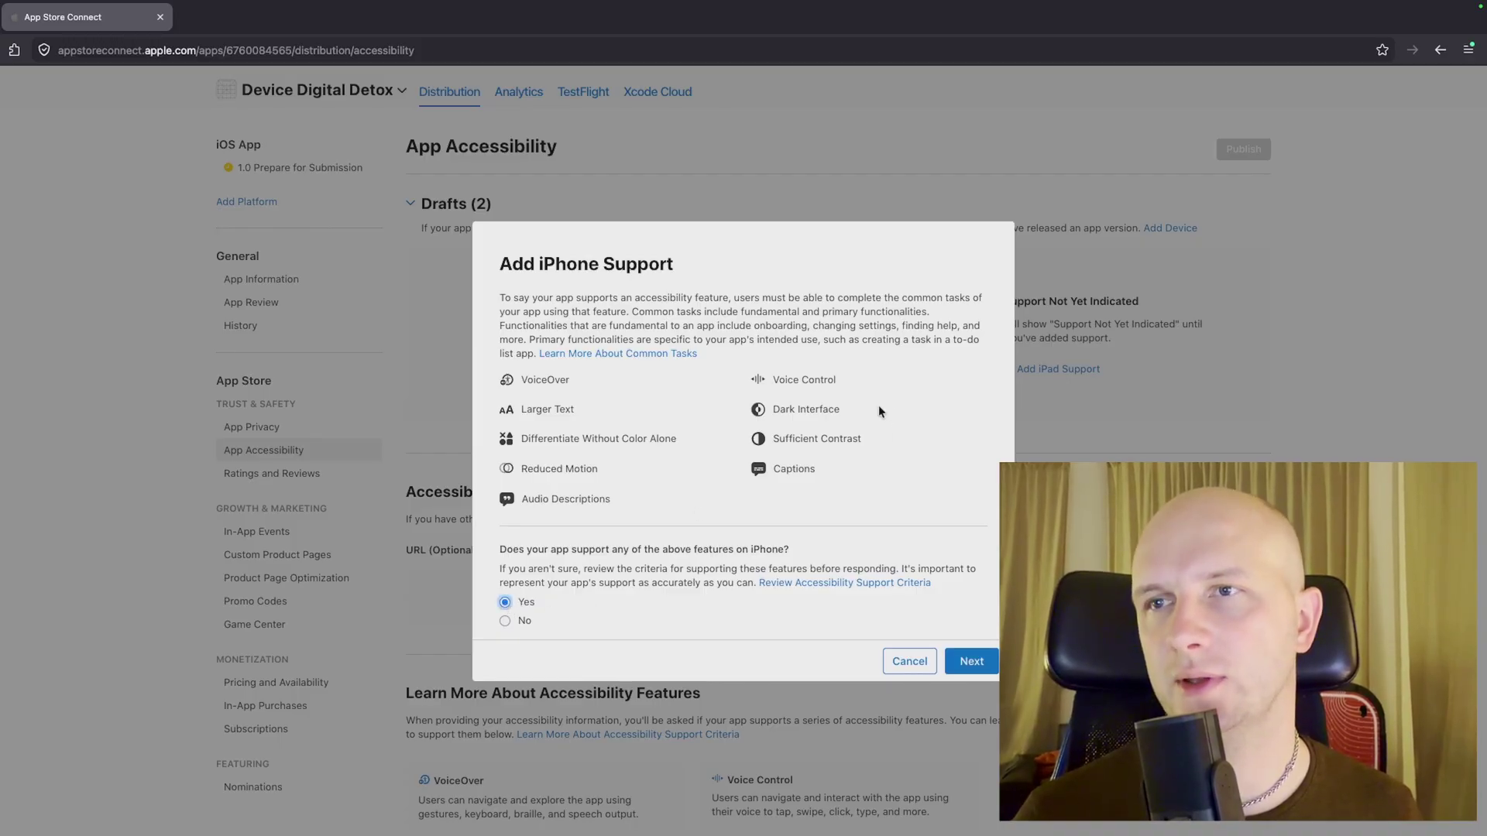
{"action": "left_click", "coordinate": [972, 661]}
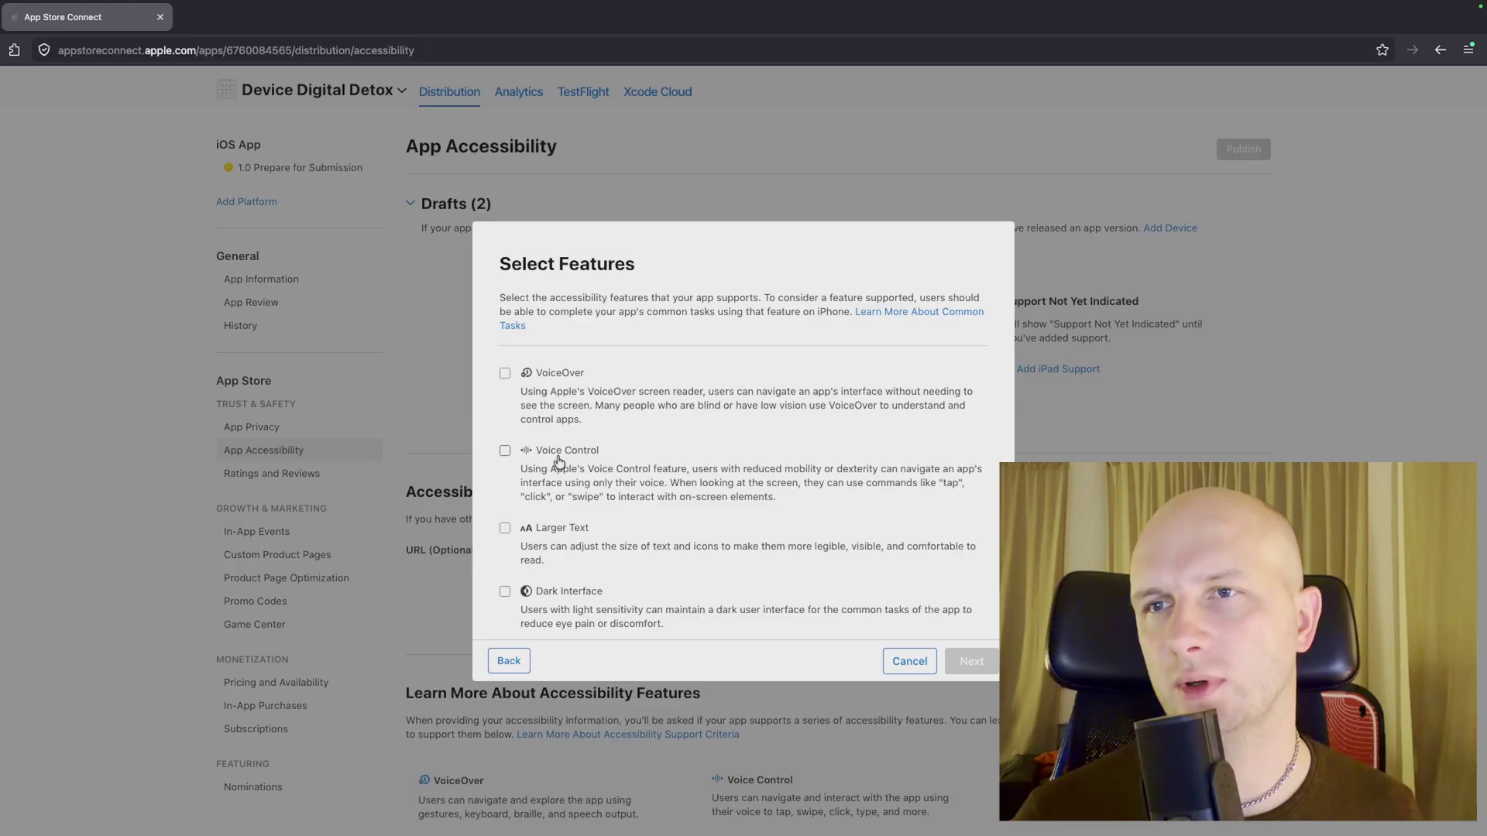
{"action": "left_click", "coordinate": [507, 374]}
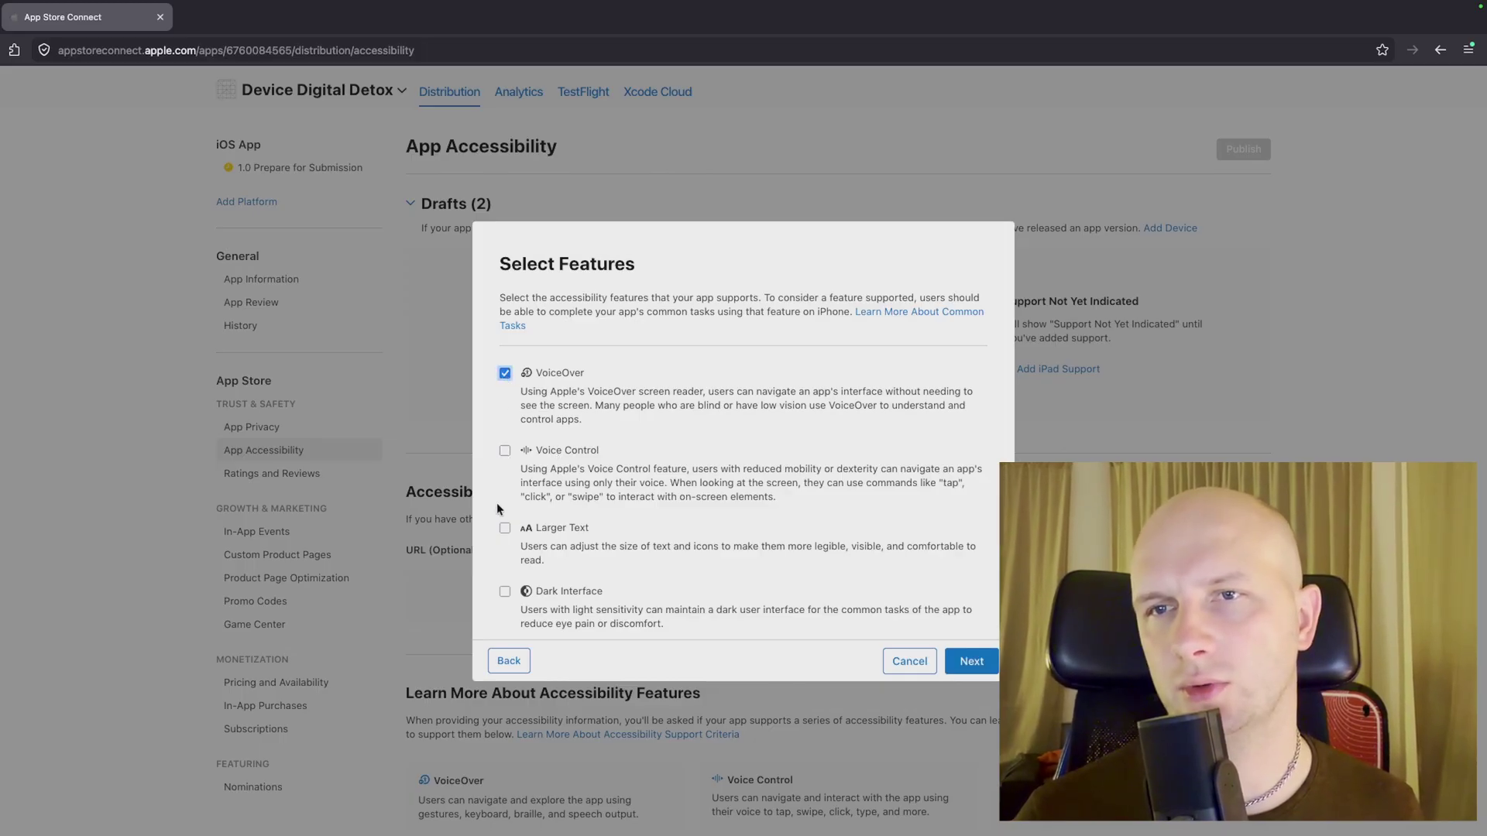
{"action": "left_click", "coordinate": [505, 529]}
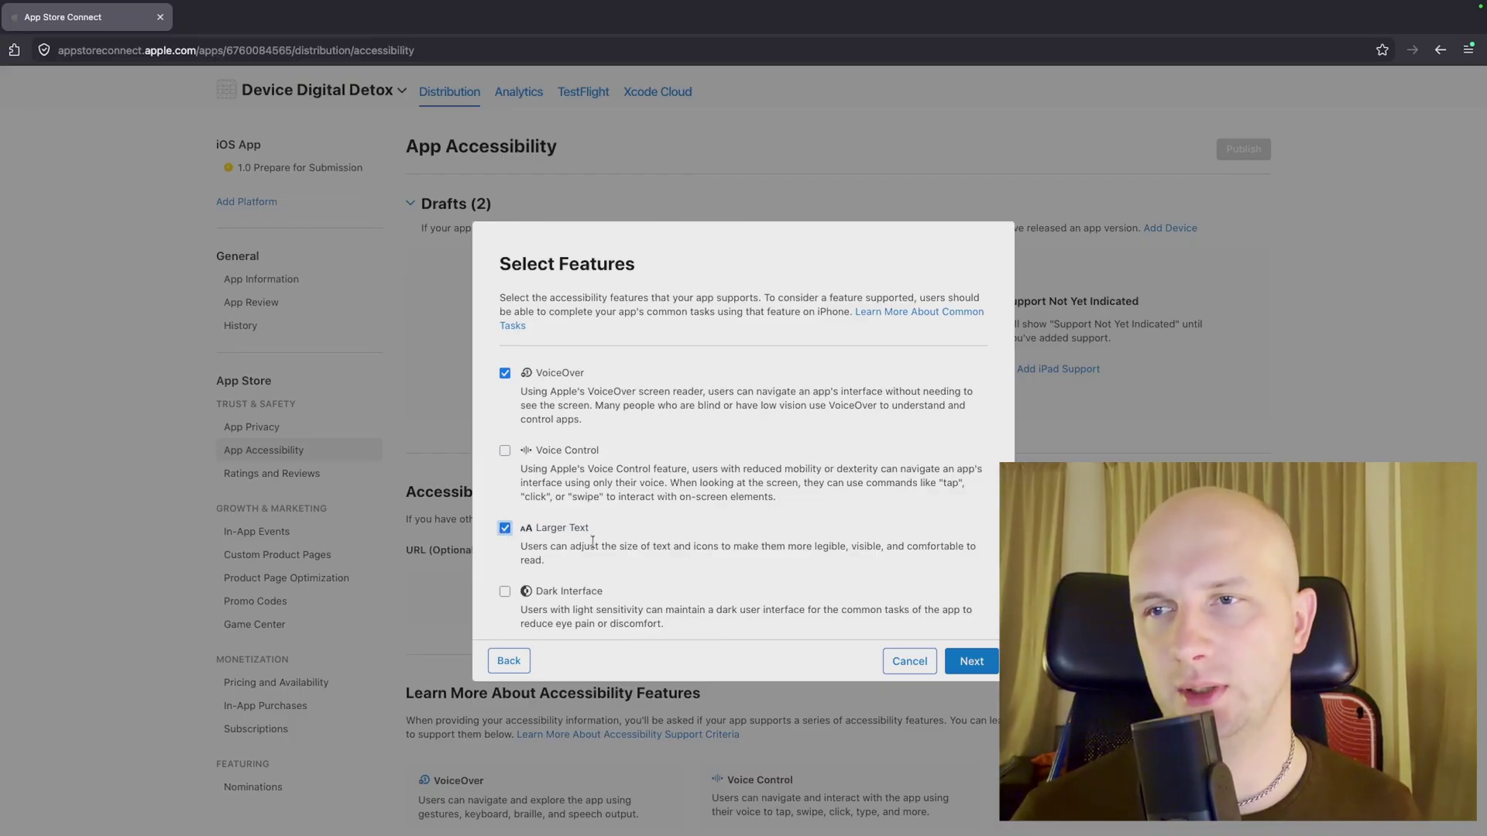
{"action": "scroll", "coordinate": [624, 563], "scroll_direction": "down", "scroll_amount": 1}
{"action": "scroll", "coordinate": [625, 560], "scroll_direction": "down", "scroll_amount": 3}
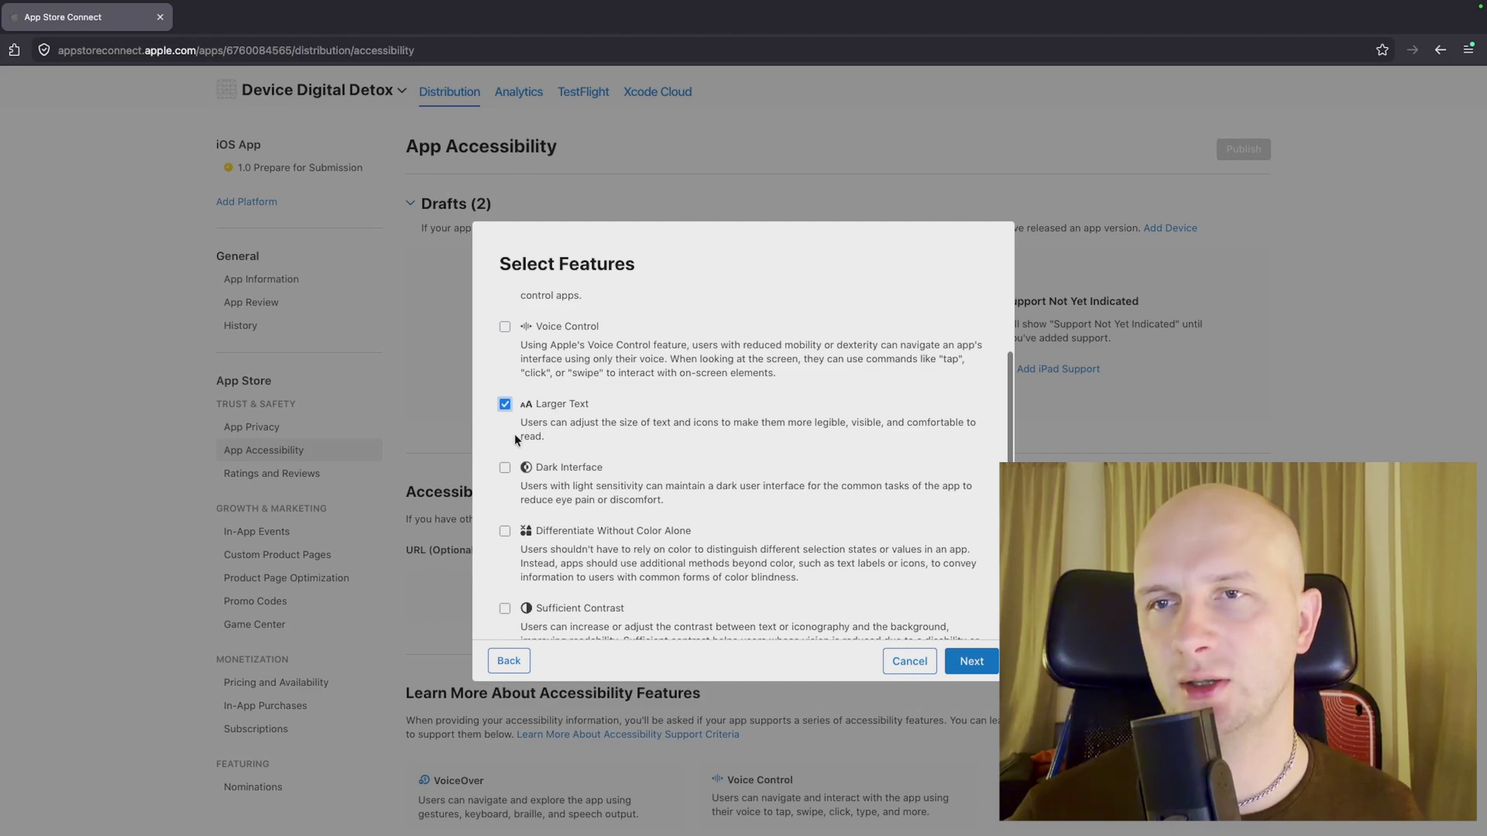
{"action": "left_click", "coordinate": [506, 465]}
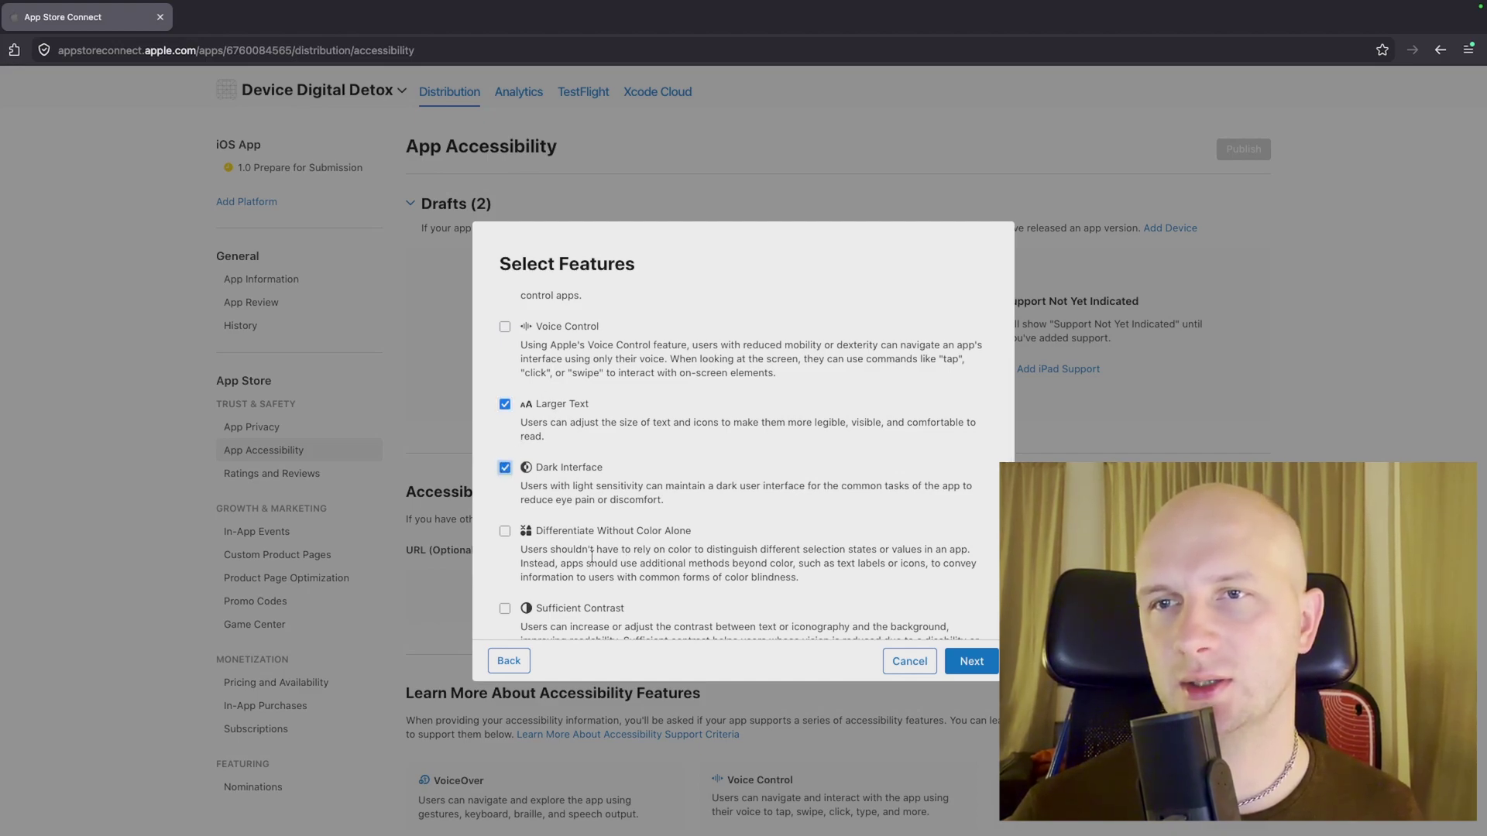
{"action": "scroll", "coordinate": [570, 454], "scroll_direction": "down", "scroll_amount": 2}
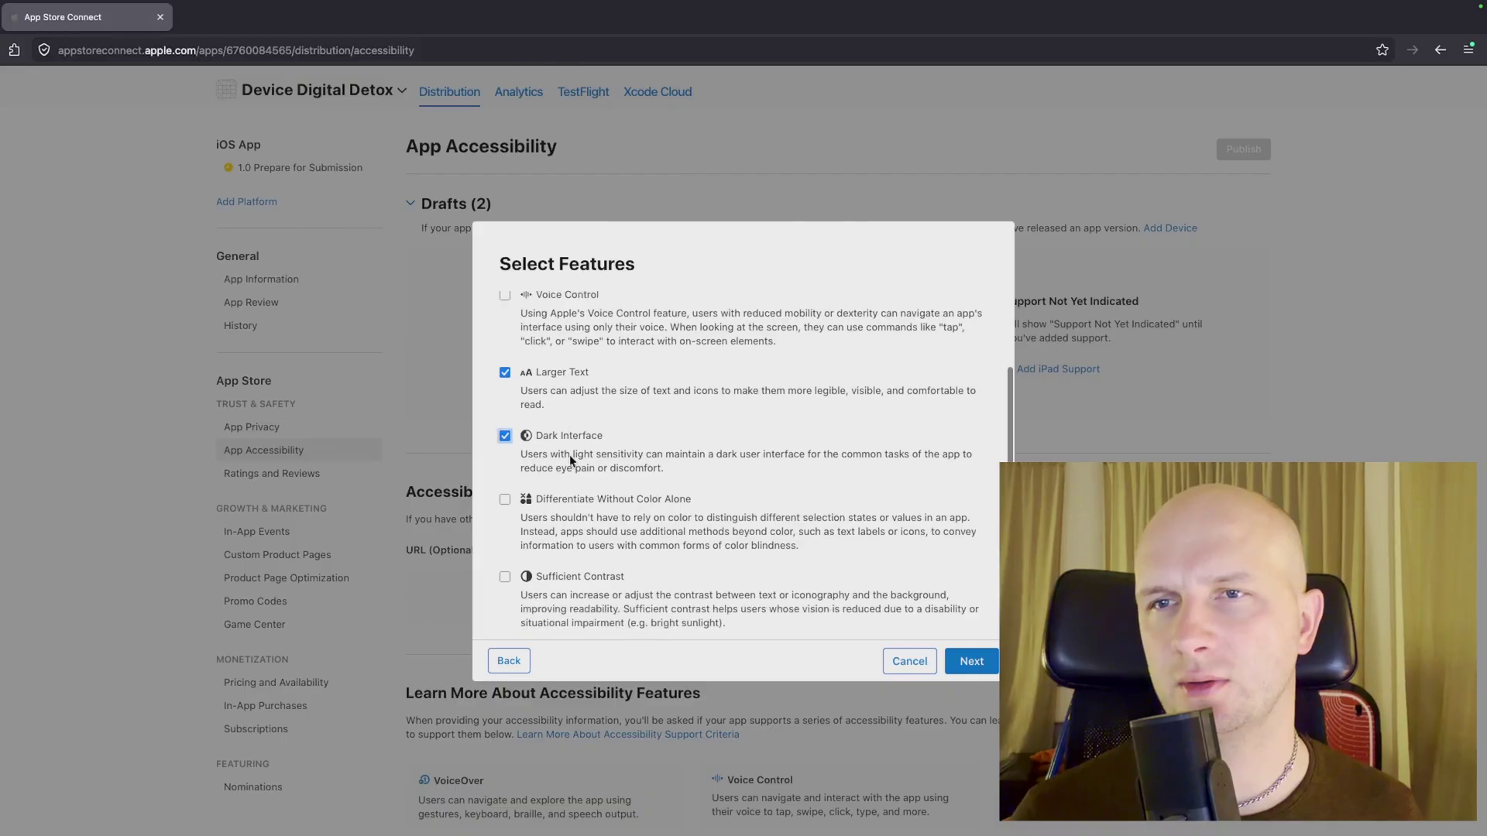
{"action": "left_click", "coordinate": [504, 435]}
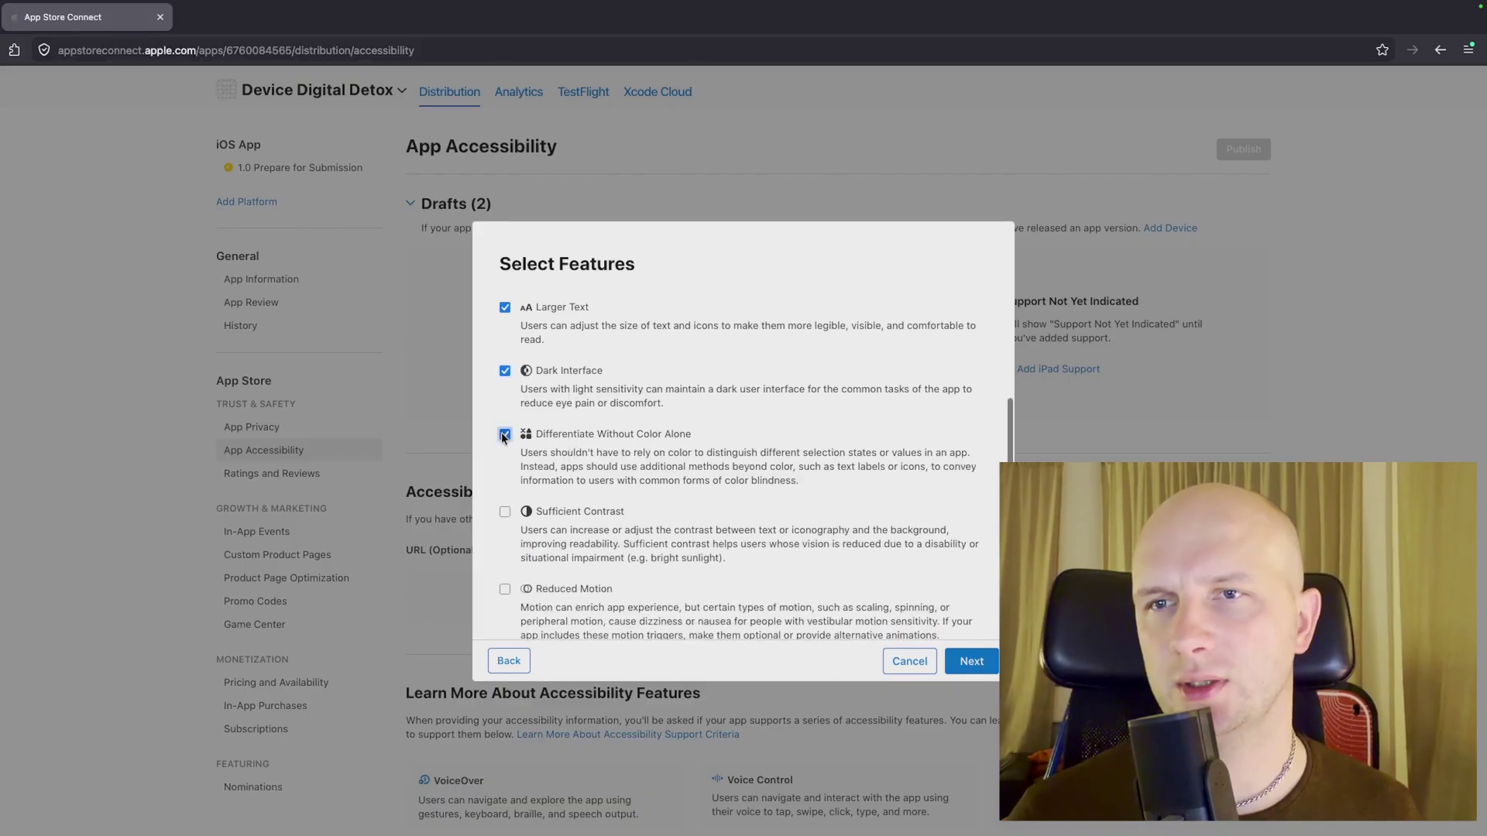
{"action": "left_click", "coordinate": [504, 513]}
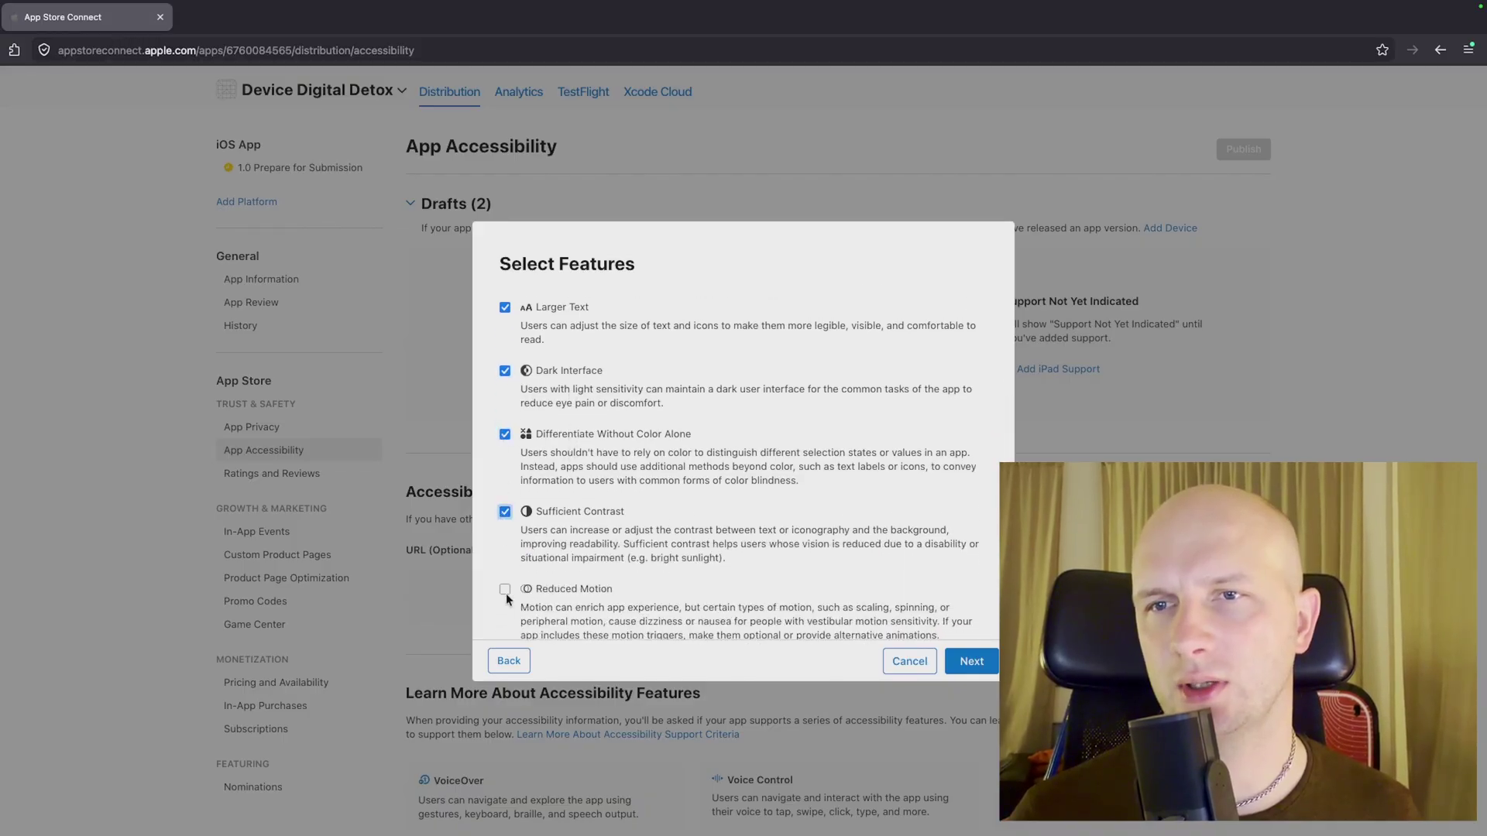
{"action": "scroll", "coordinate": [505, 594], "scroll_direction": "down", "scroll_amount": 4}
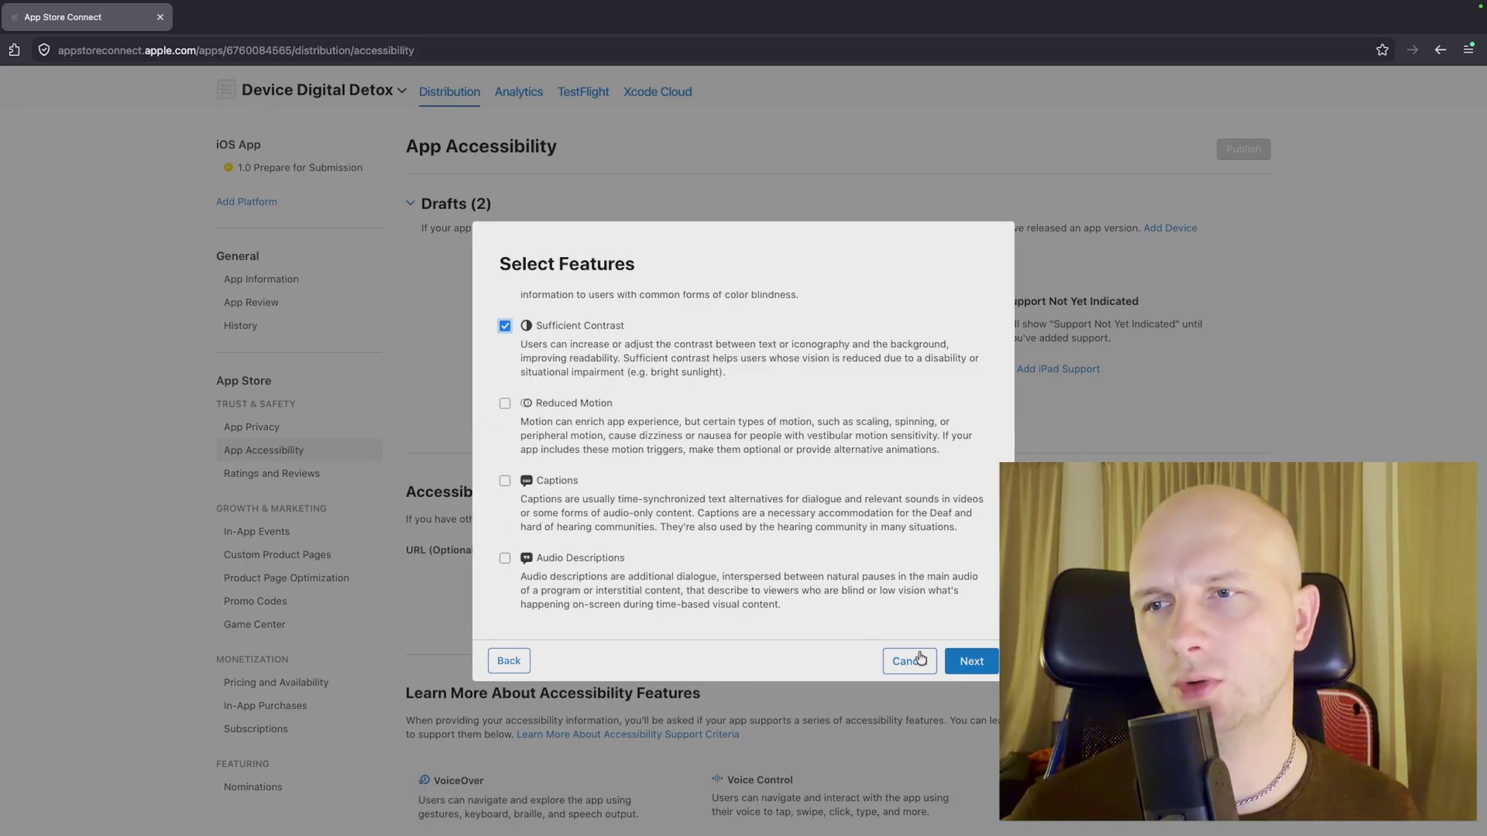
{"action": "left_click", "coordinate": [978, 666]}
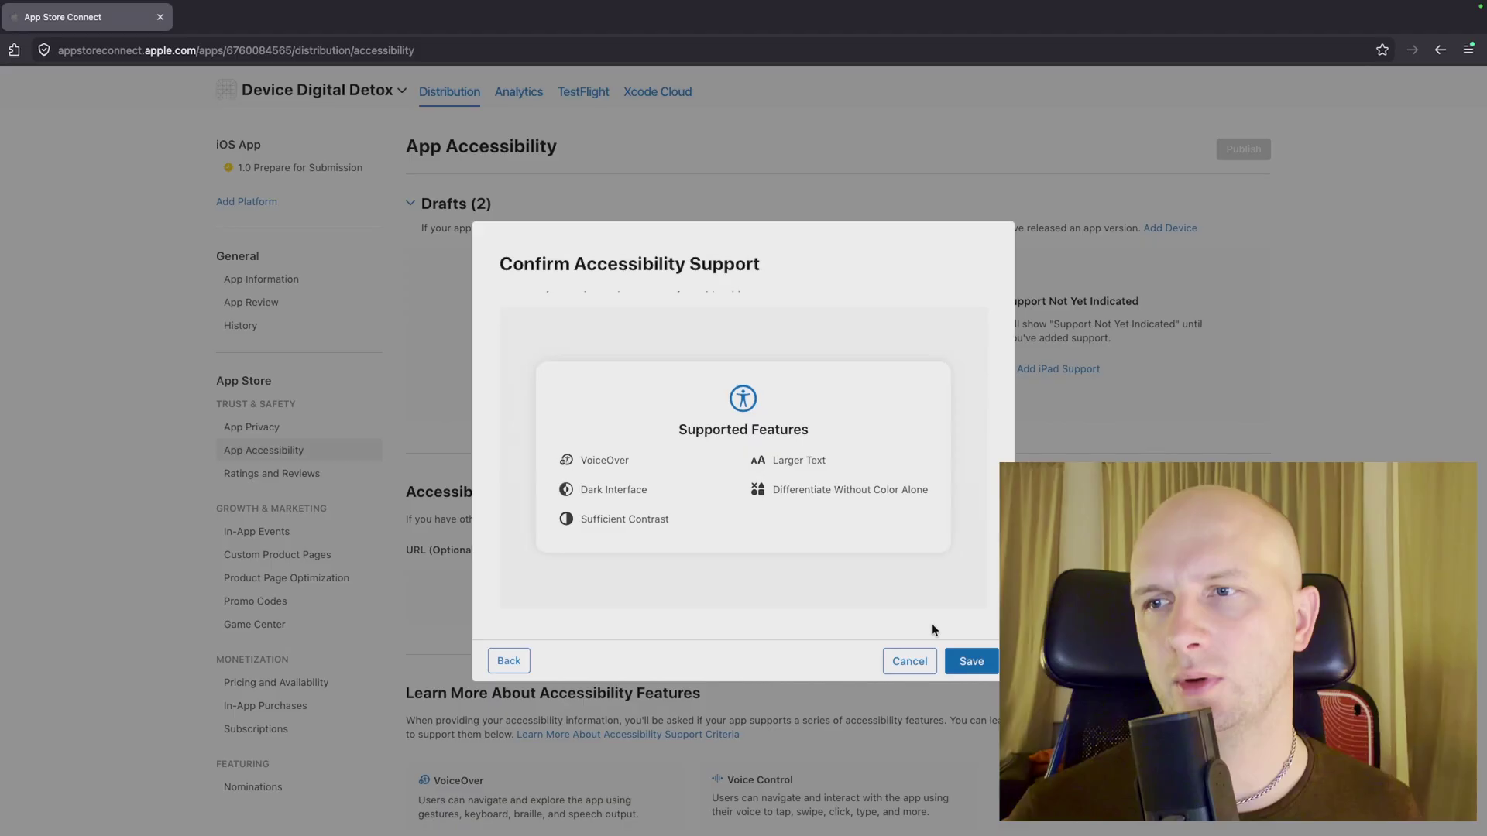
{"action": "left_click", "coordinate": [980, 665]}
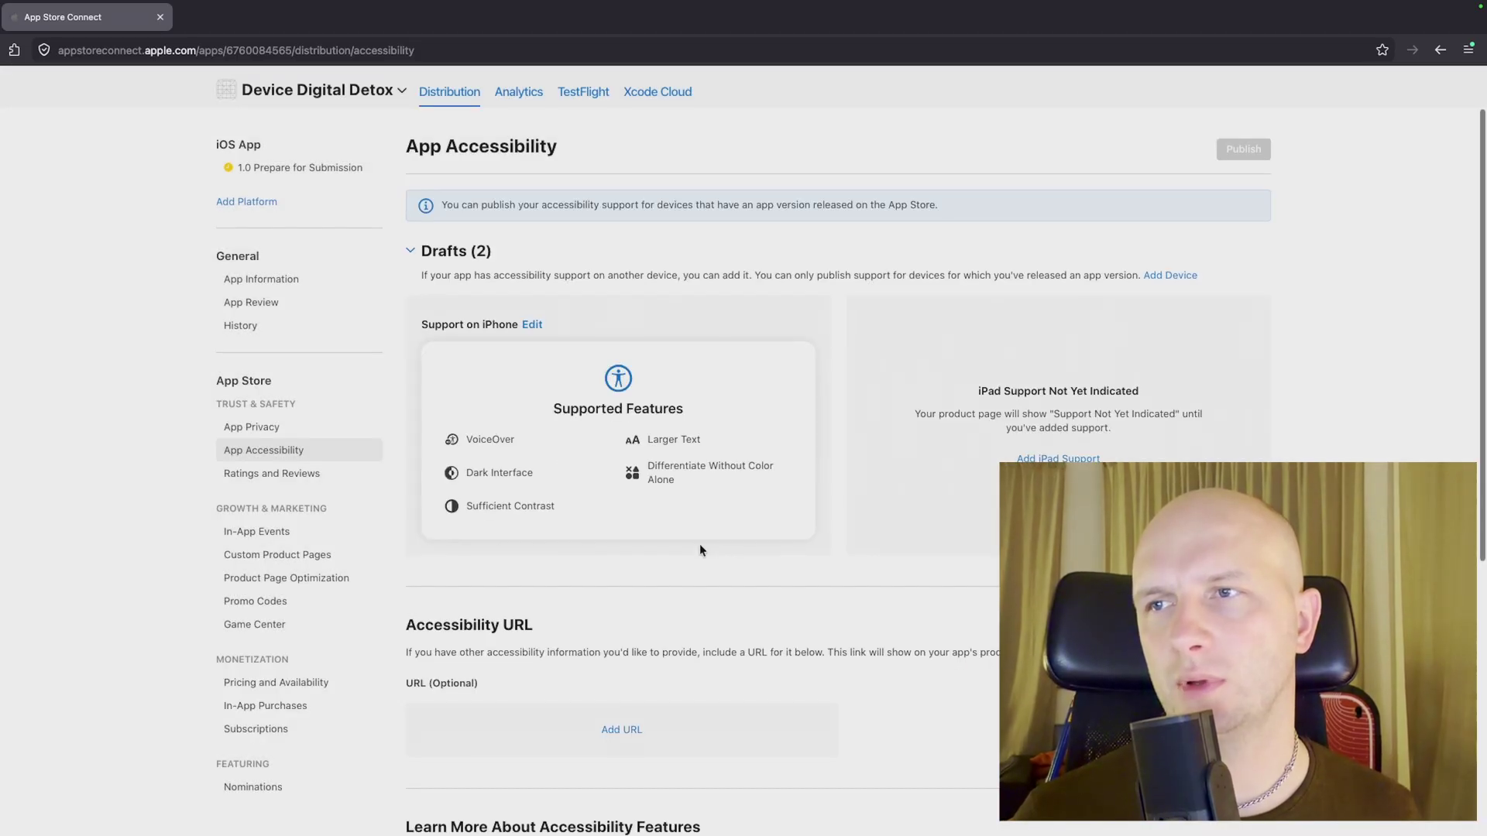
- Declare and save iPad accessibility support for VoiceOver, Larger Text, Dark Interface, Differentiate Without Color Alone and Sufficient Contrast
{"action": "left_click", "coordinate": [1058, 458]}
{"action": "left_click", "coordinate": [522, 605]}
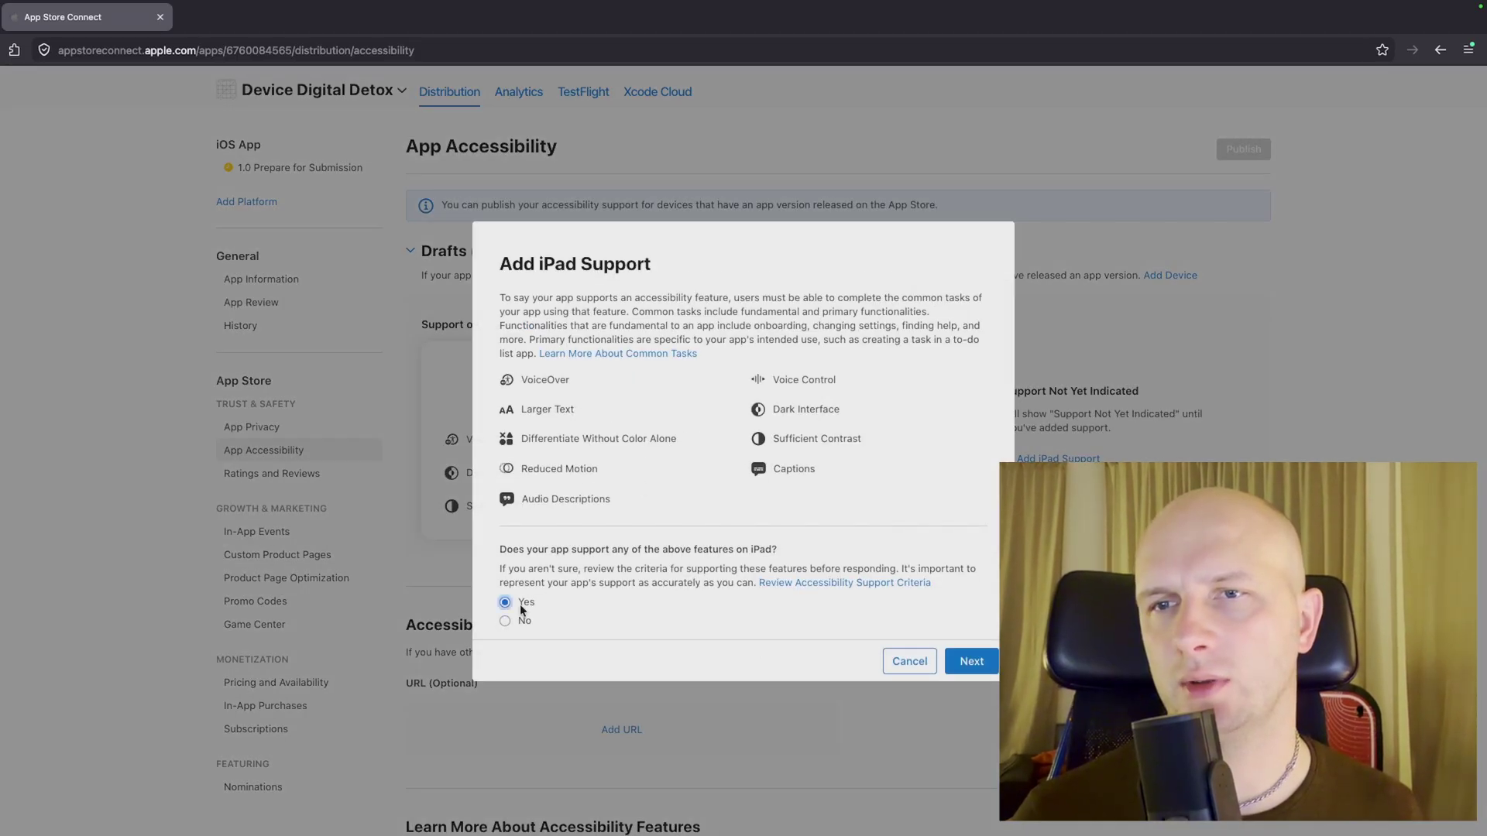
{"action": "left_click", "coordinate": [971, 659]}
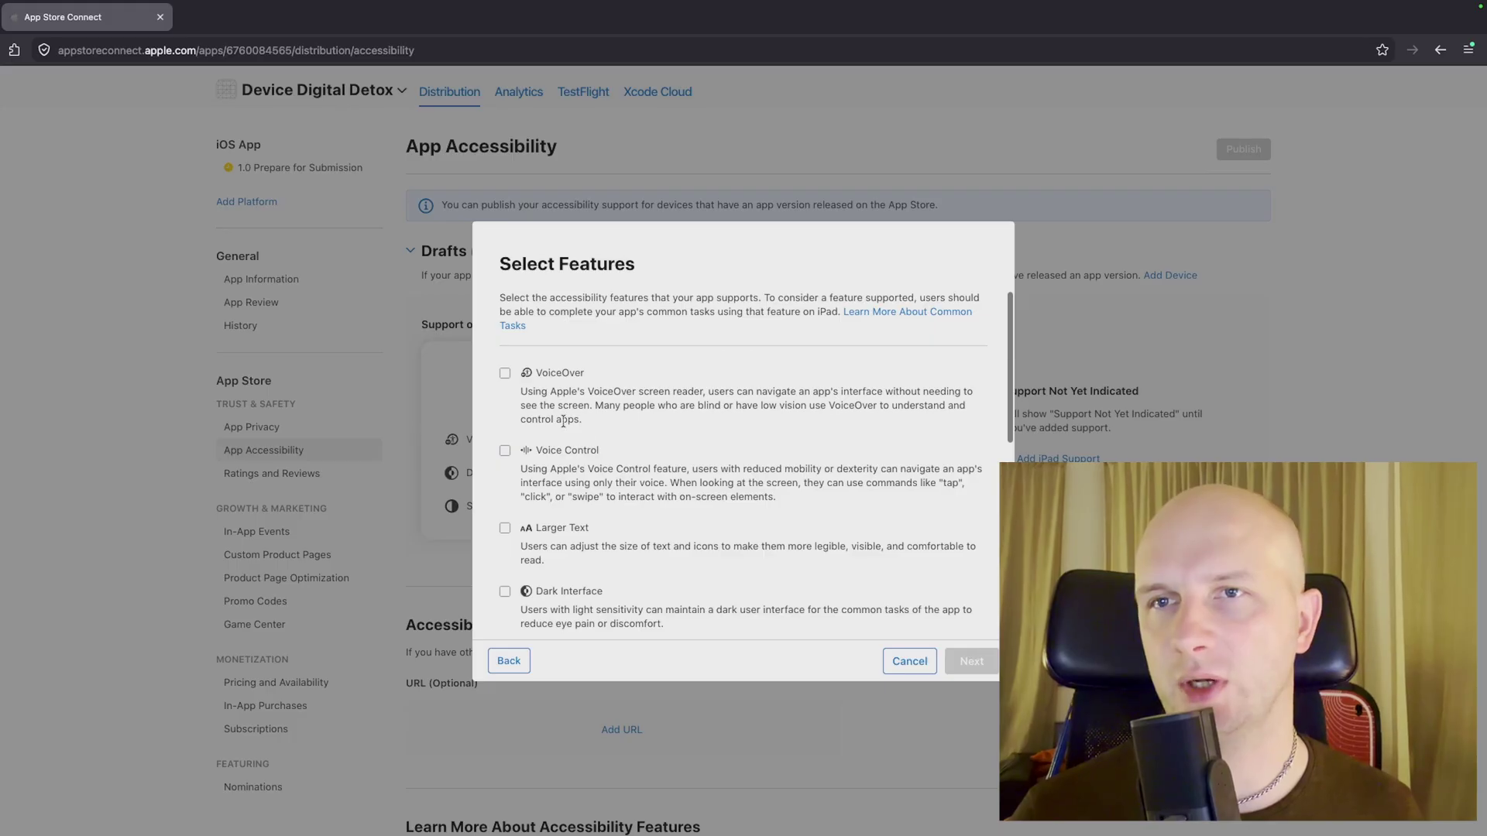
{"action": "left_click", "coordinate": [506, 374]}
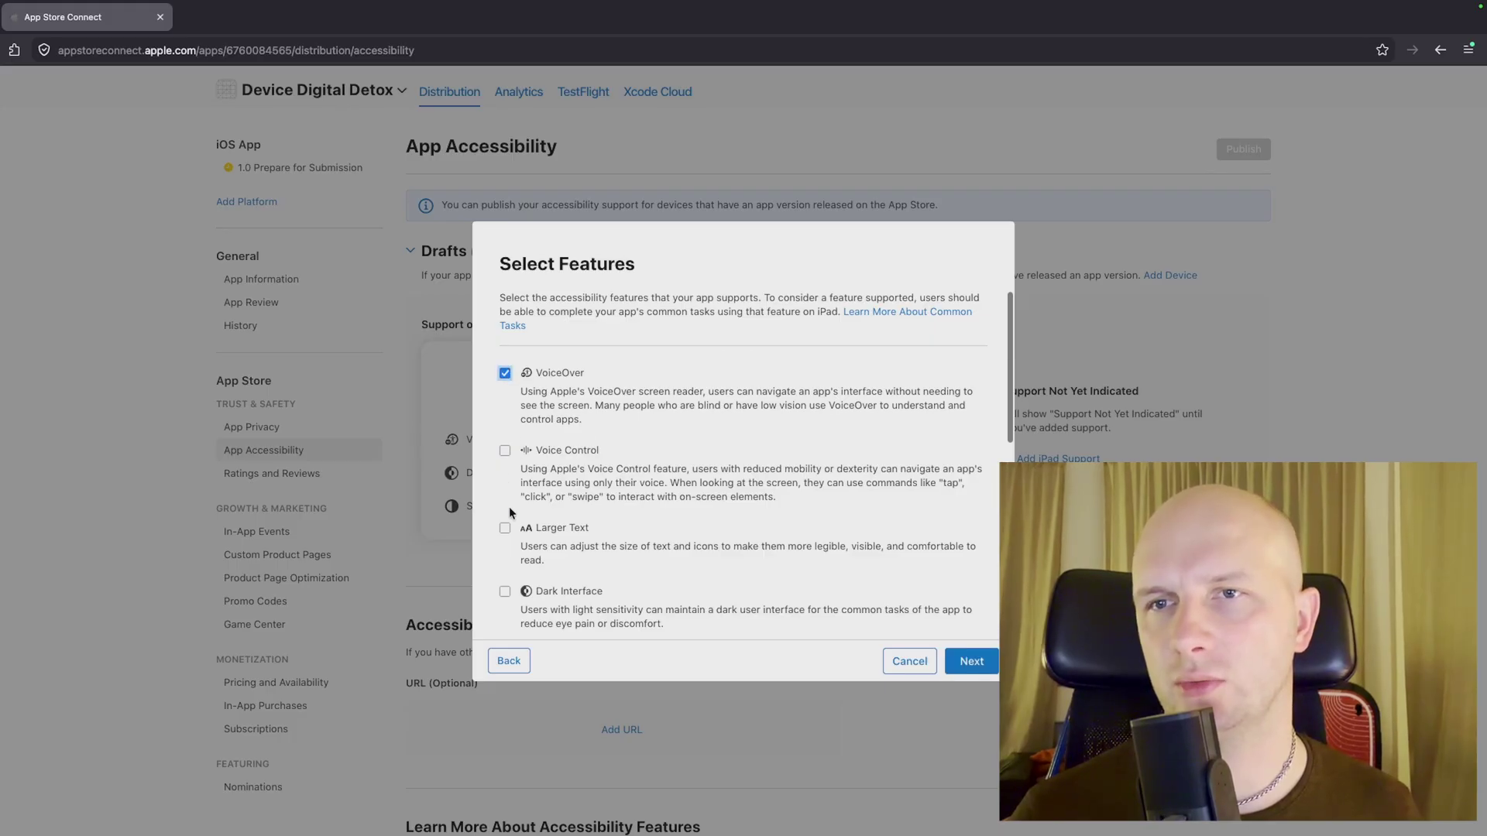
{"action": "left_click", "coordinate": [505, 529]}
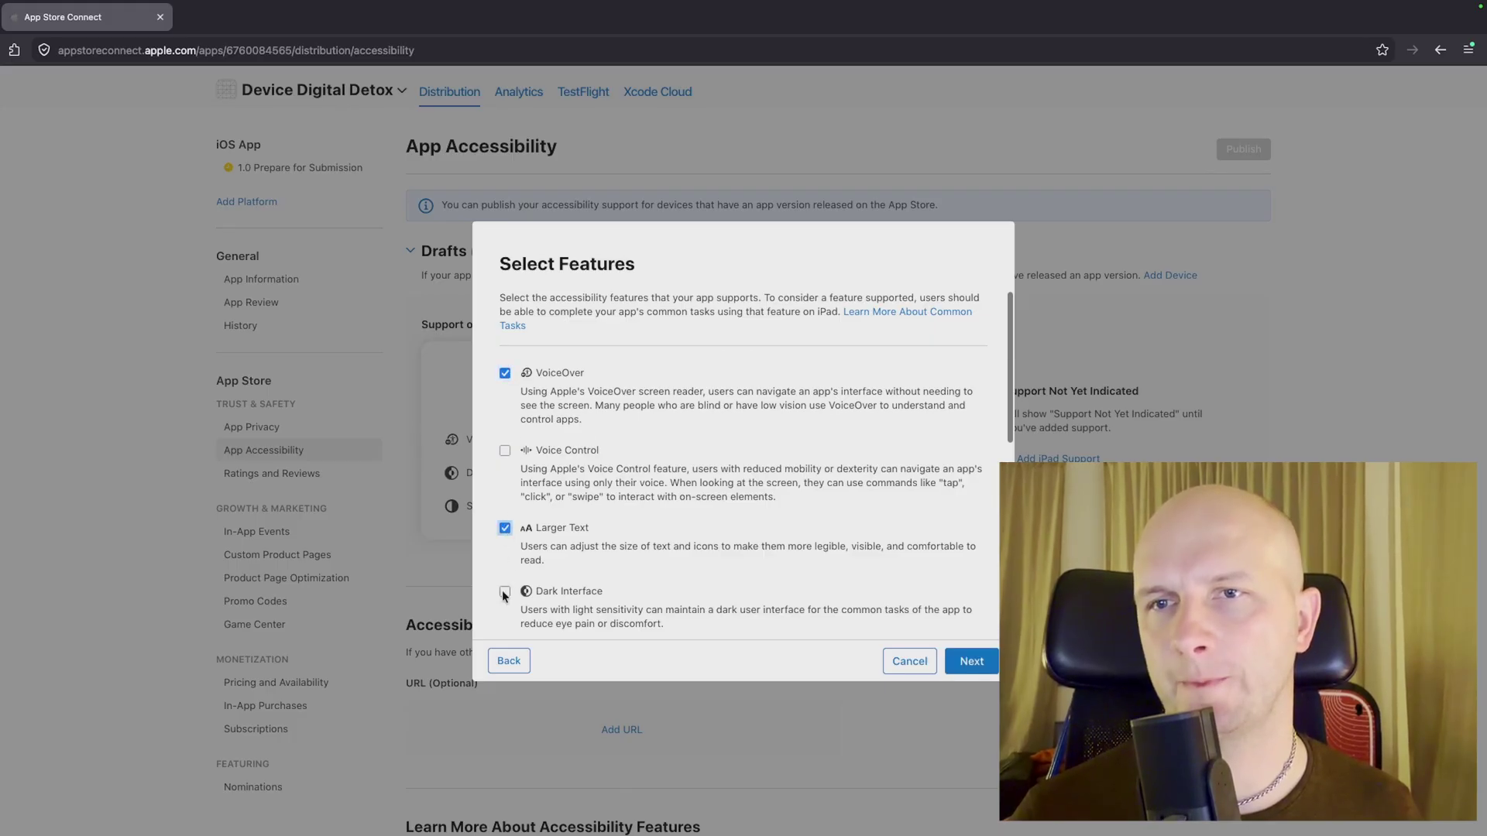
{"action": "left_click", "coordinate": [503, 592]}
{"action": "scroll", "coordinate": [501, 590], "scroll_direction": "down", "scroll_amount": 3}
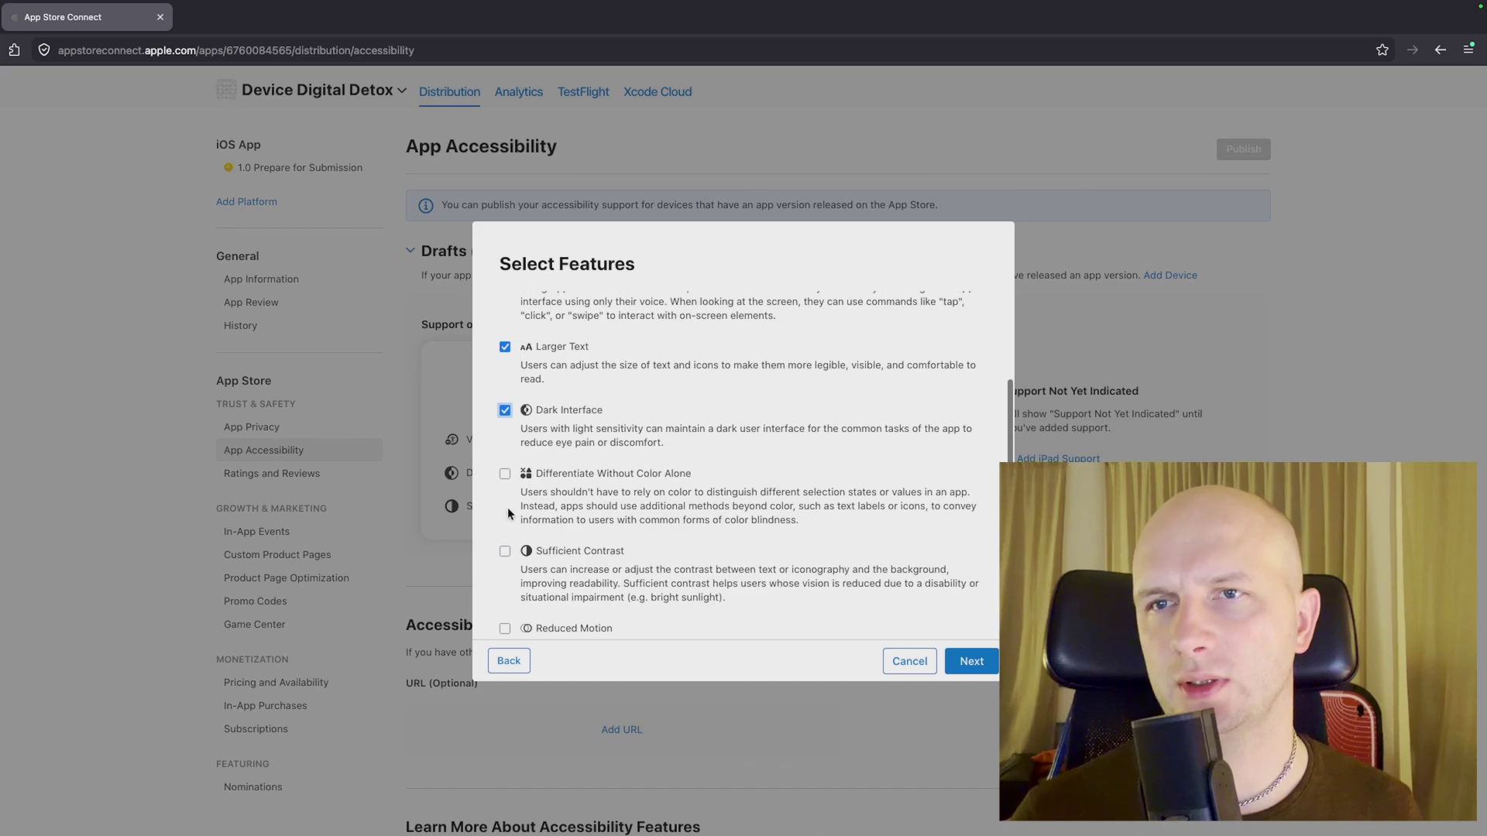
{"action": "left_click", "coordinate": [503, 473]}
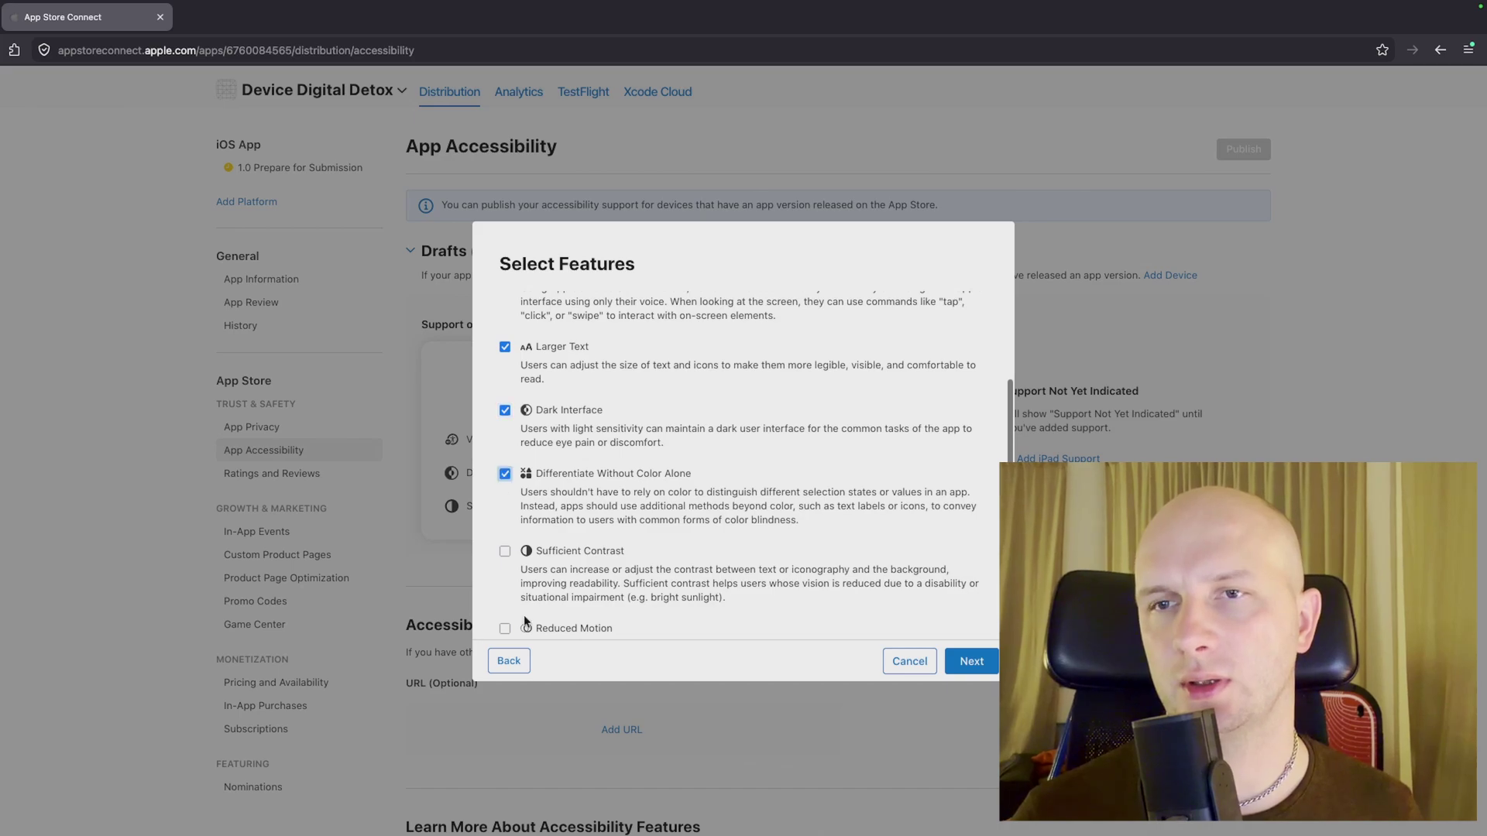
{"action": "left_click", "coordinate": [505, 551]}
{"action": "scroll", "coordinate": [500, 534], "scroll_direction": "down", "scroll_amount": 3}
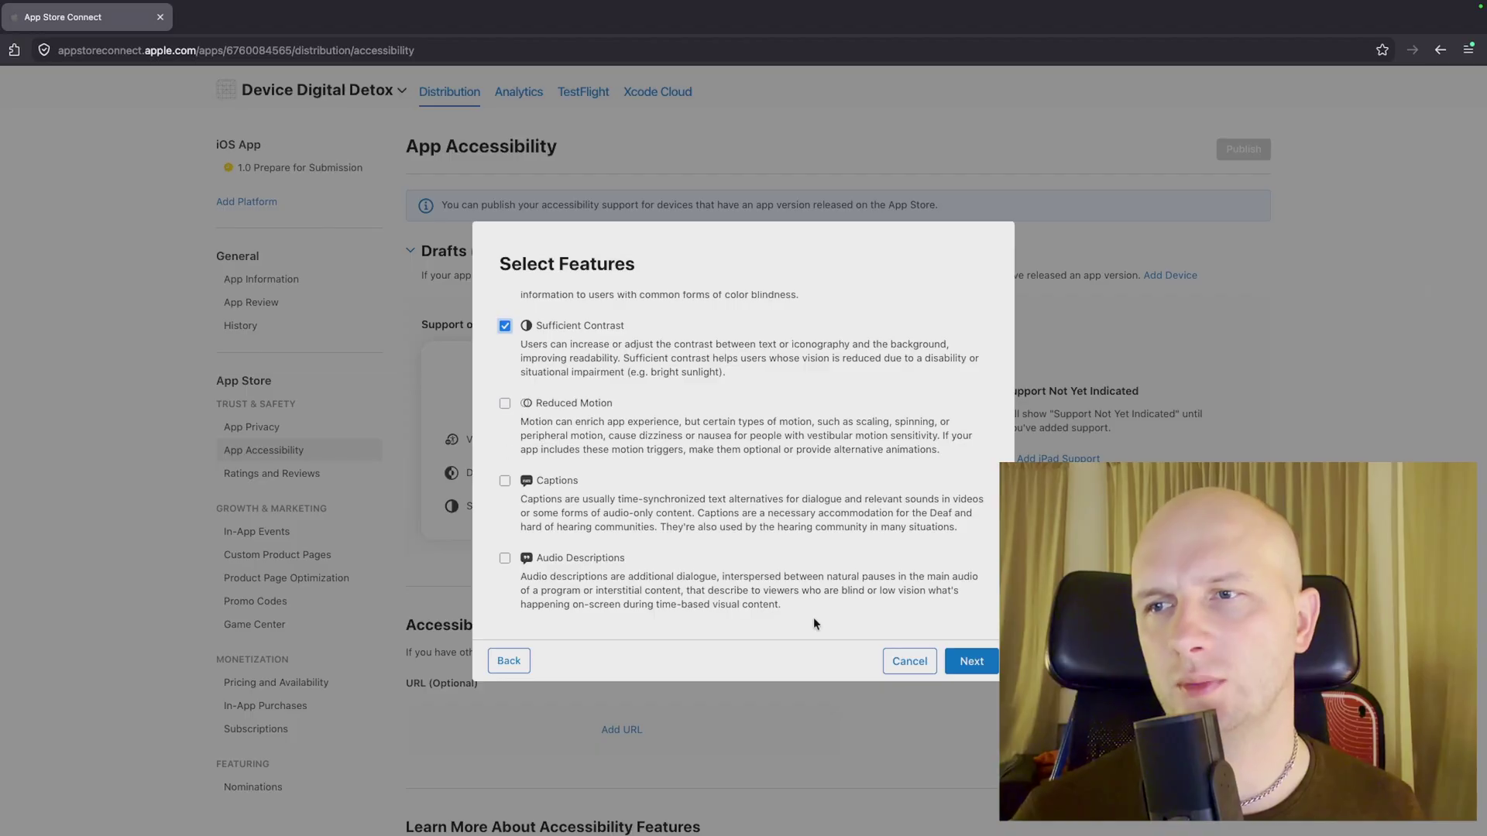
{"action": "left_click", "coordinate": [985, 659]}
{"action": "left_click", "coordinate": [974, 568]}
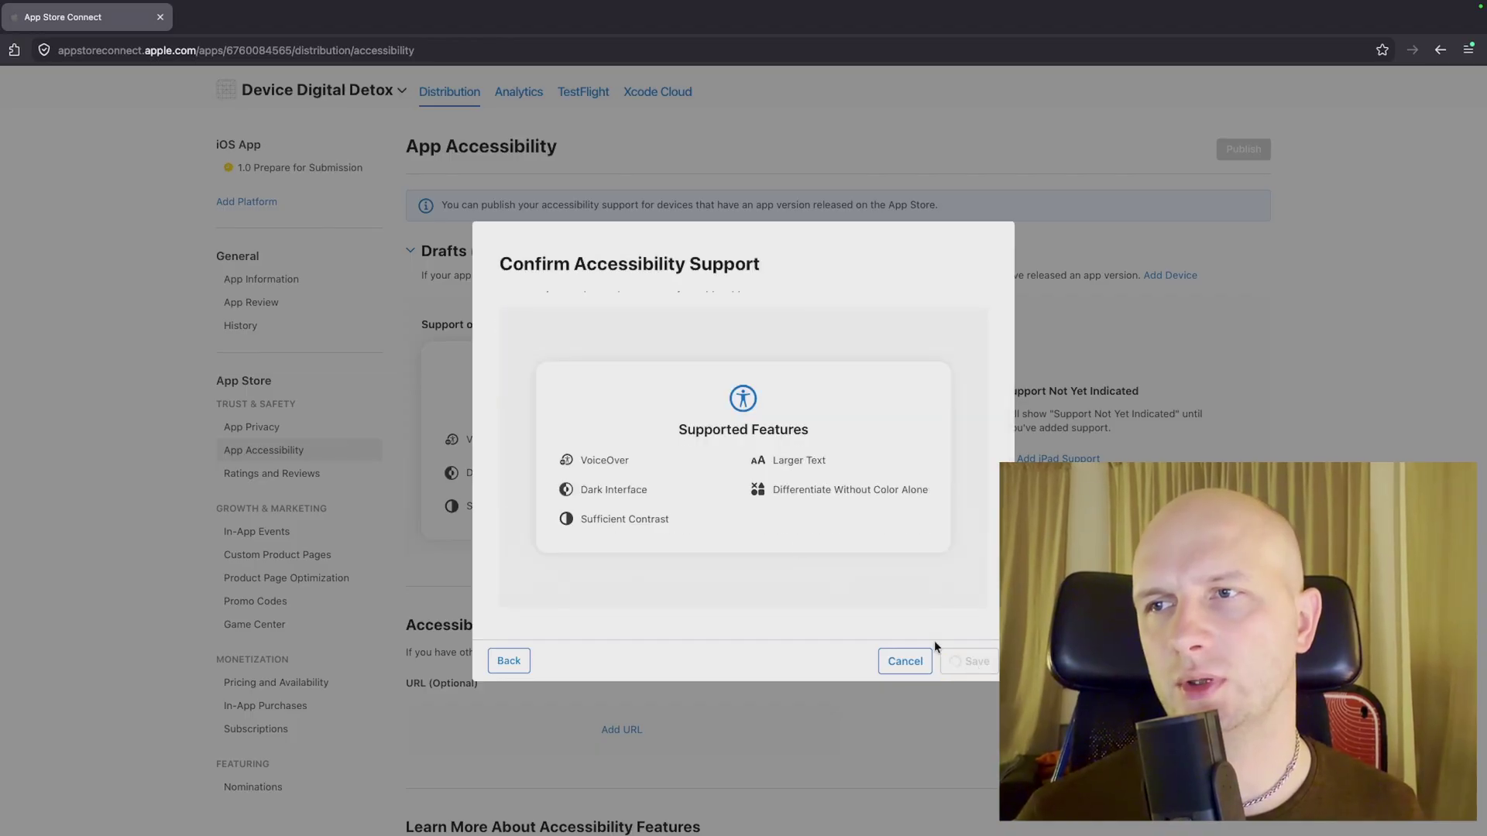
{"action": "scroll", "coordinate": [751, 504], "scroll_direction": "down", "scroll_amount": 3}
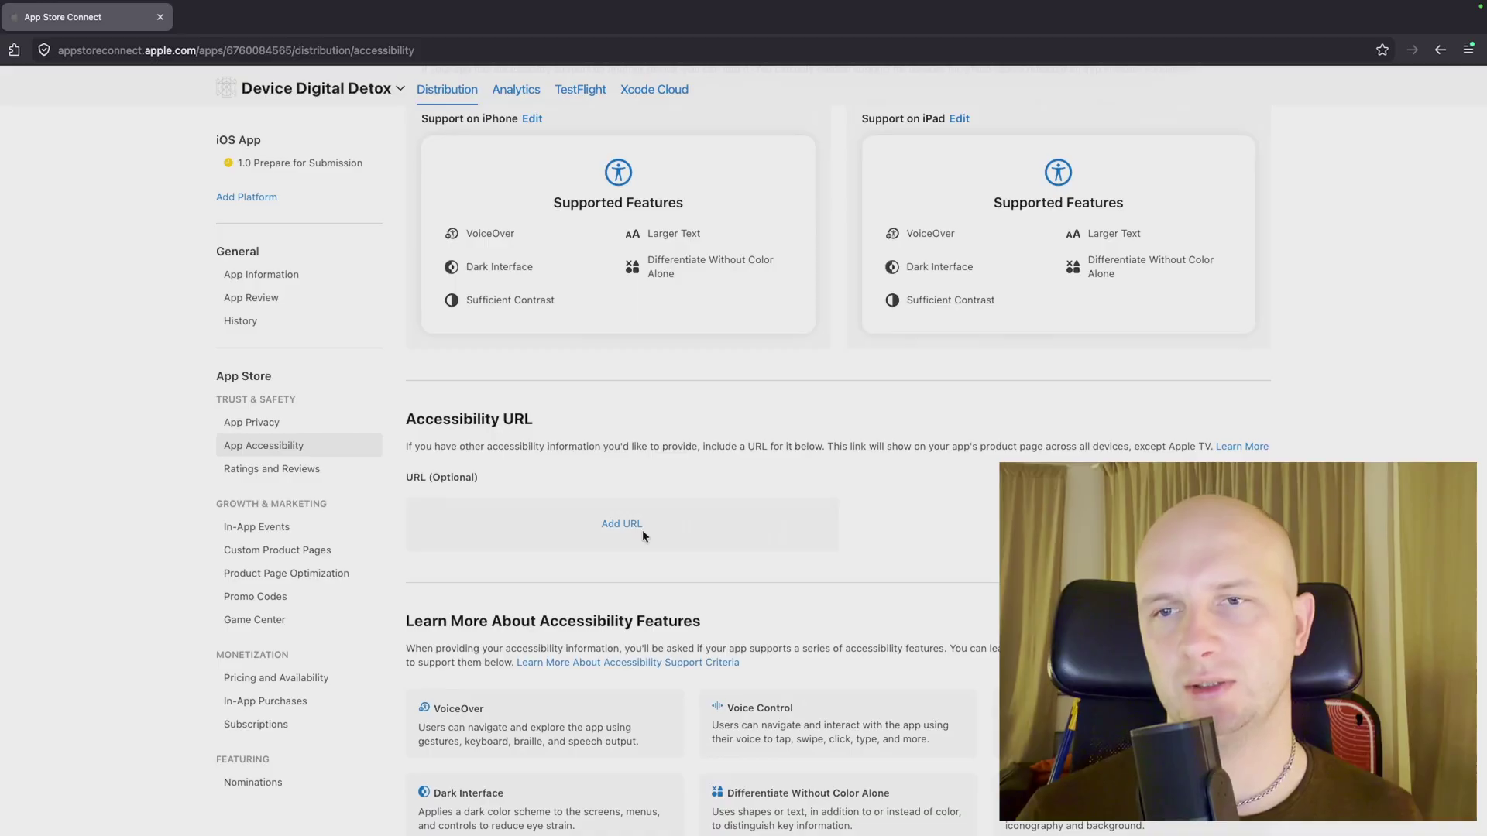
{"action": "scroll", "coordinate": [727, 553], "scroll_direction": "down", "scroll_amount": 3}
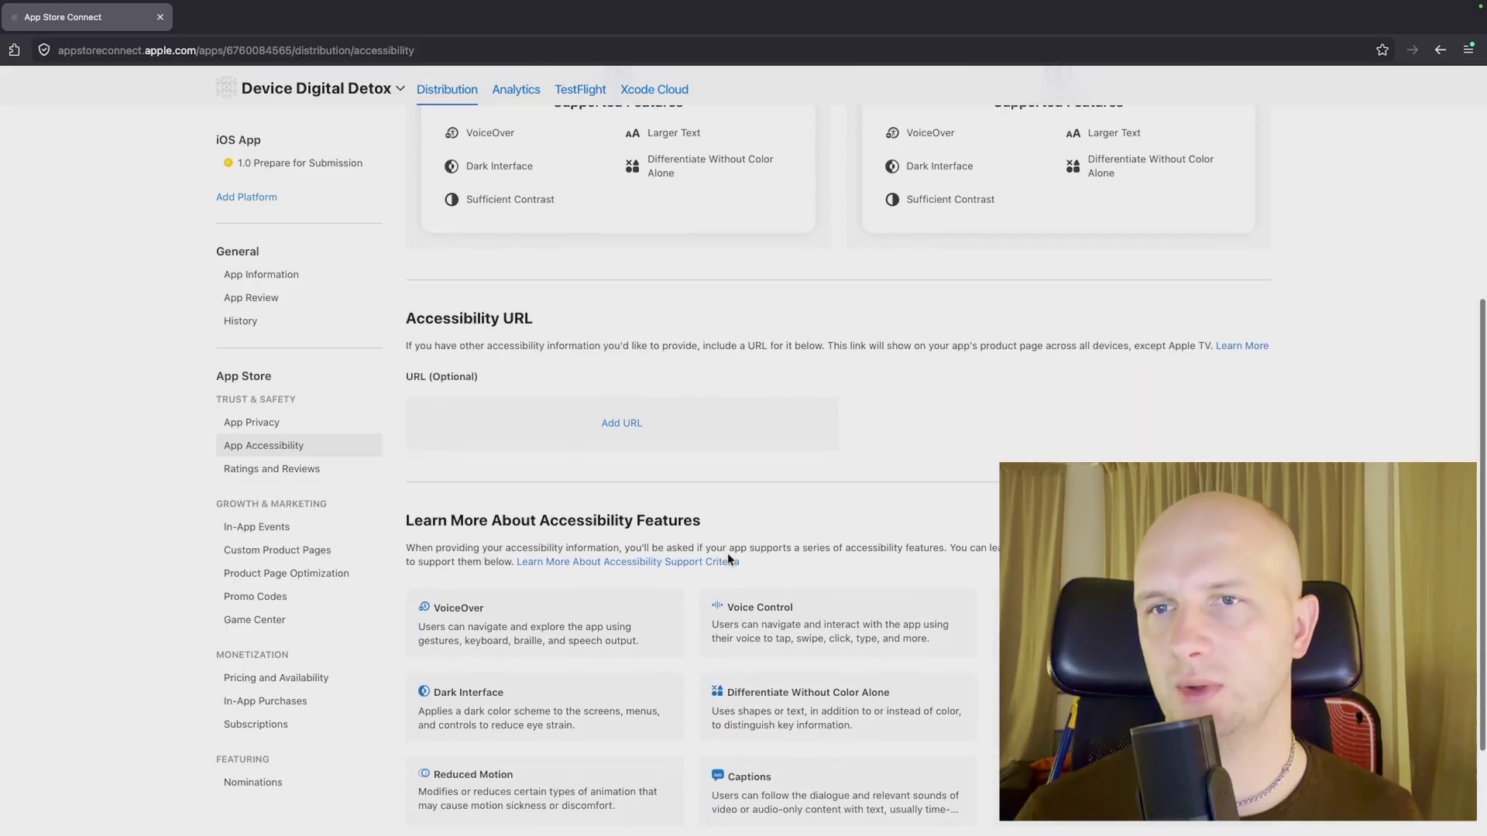
{"action": "scroll", "coordinate": [728, 556], "scroll_direction": "up", "scroll_amount": 6}
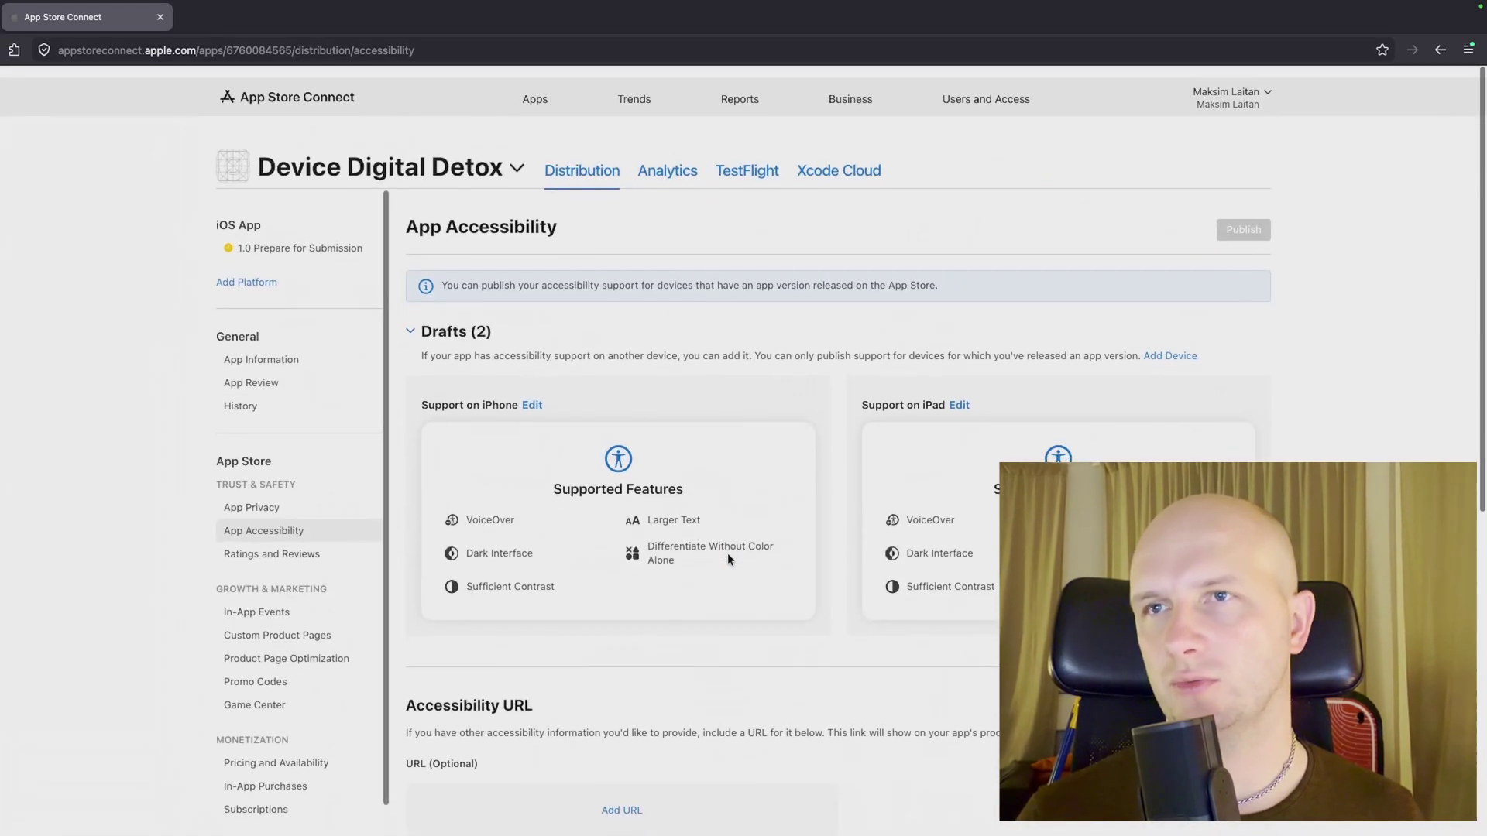
{"action": "scroll", "coordinate": [294, 600], "scroll_direction": "down", "scroll_amount": 1}
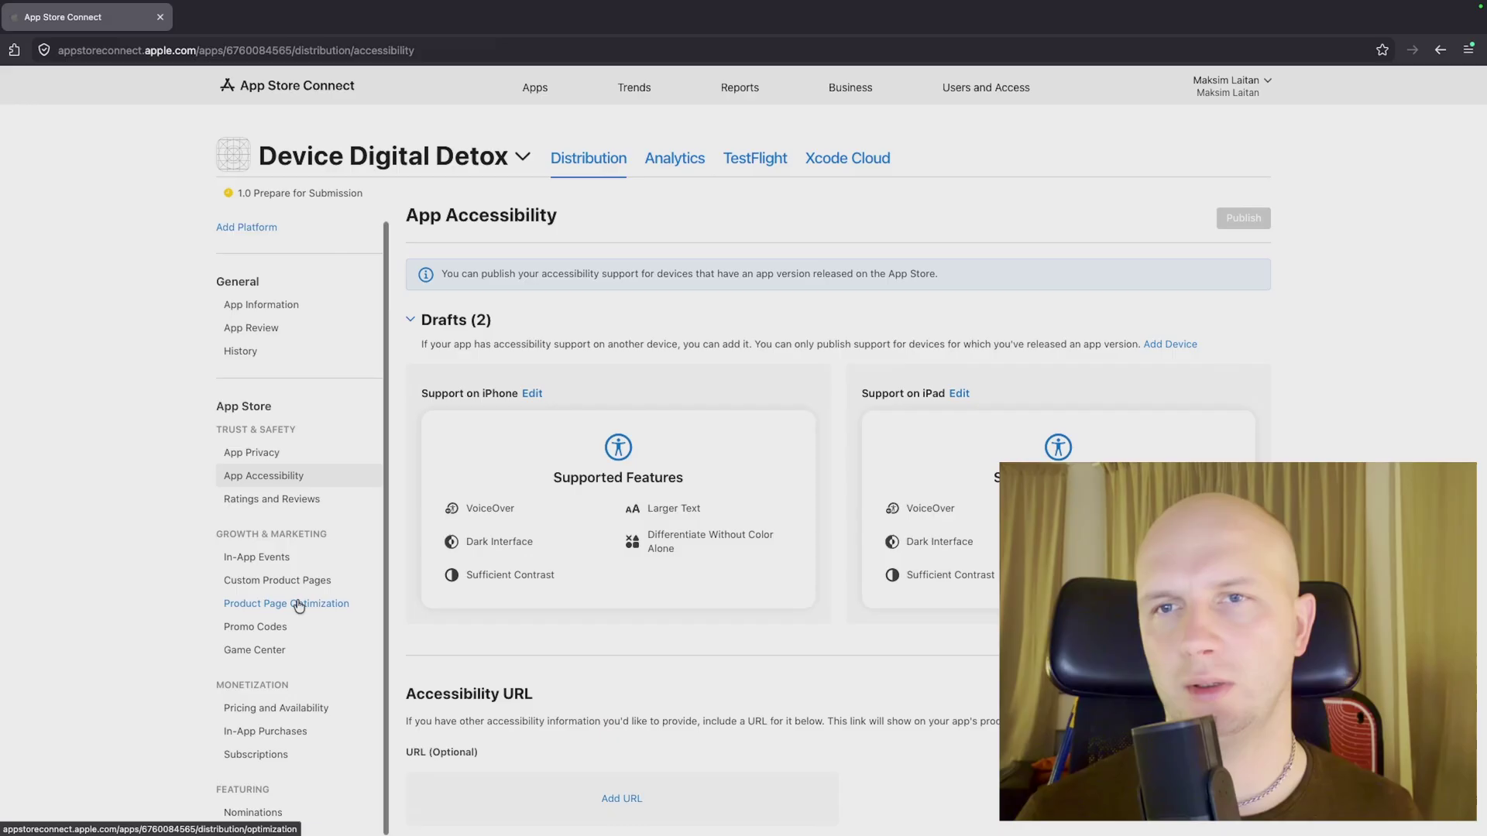
- Look through the growth and marketing options: In-App Events, Custom Product Pages, Product Page Optimization, Promo Codes and Game Center
{"action": "left_click", "coordinate": [272, 559]}
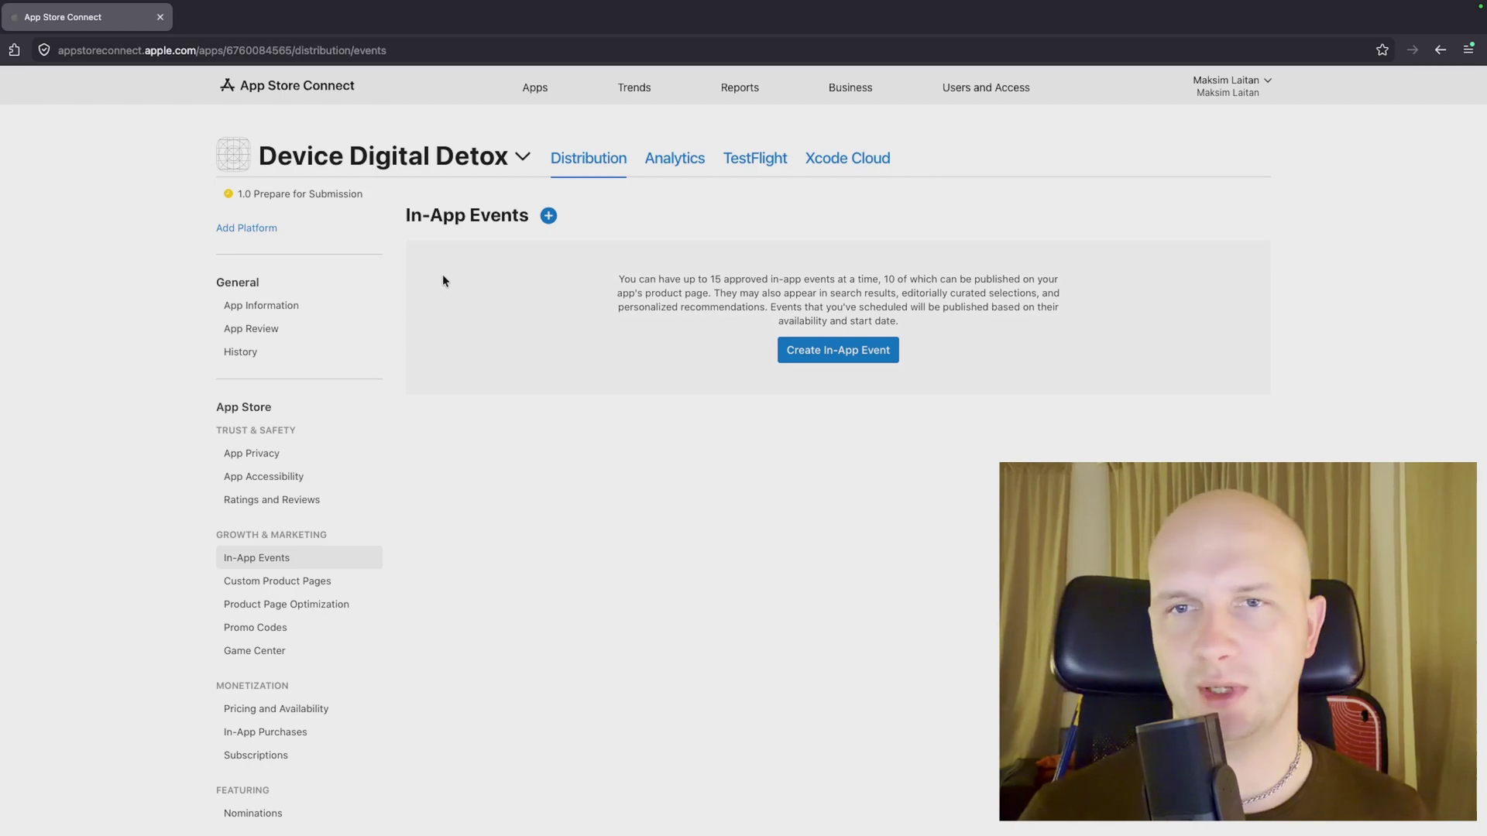
{"action": "left_click", "coordinate": [318, 591]}
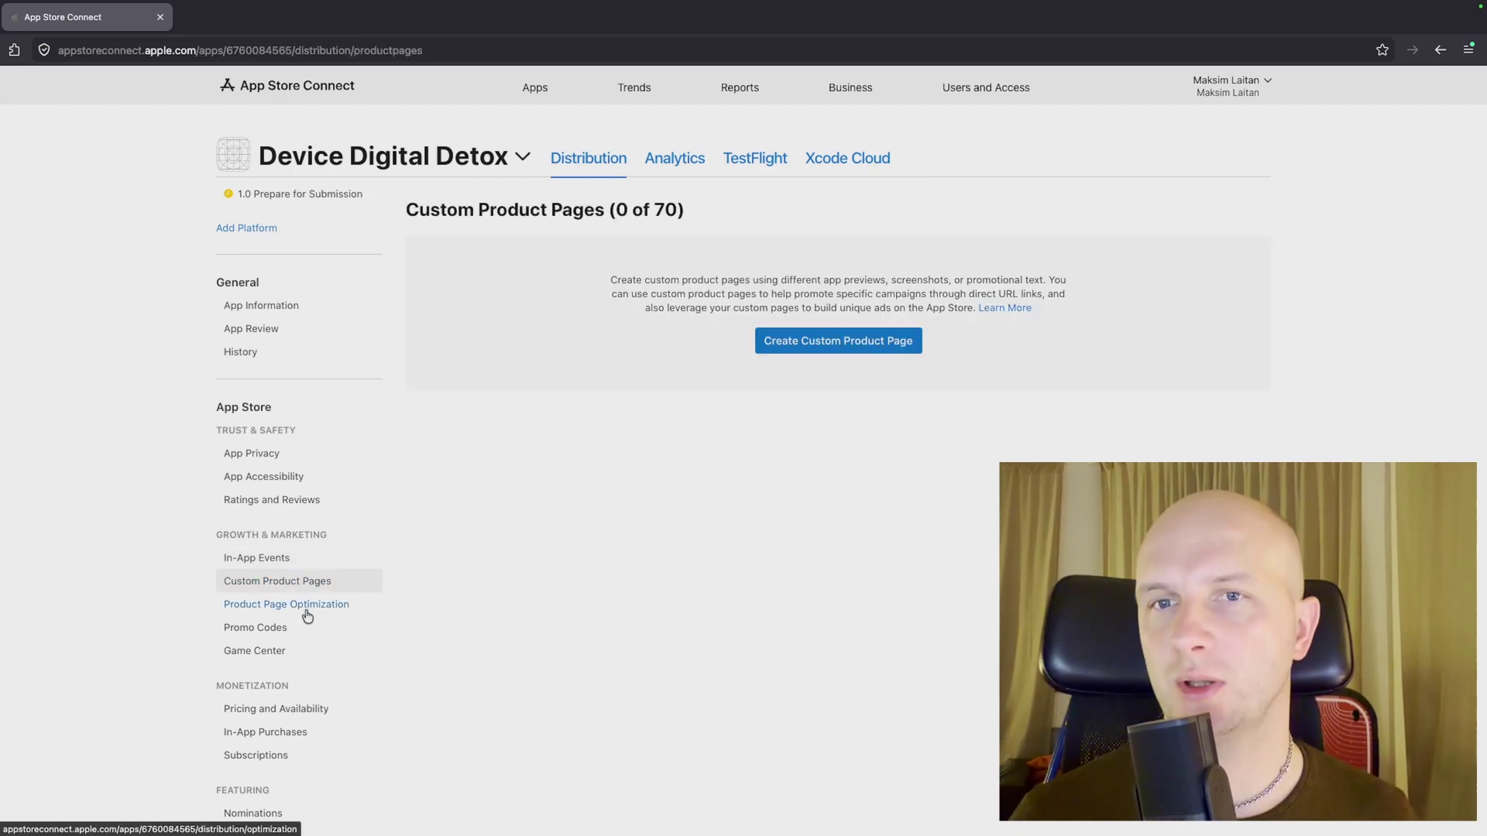
{"action": "left_click", "coordinate": [308, 613]}
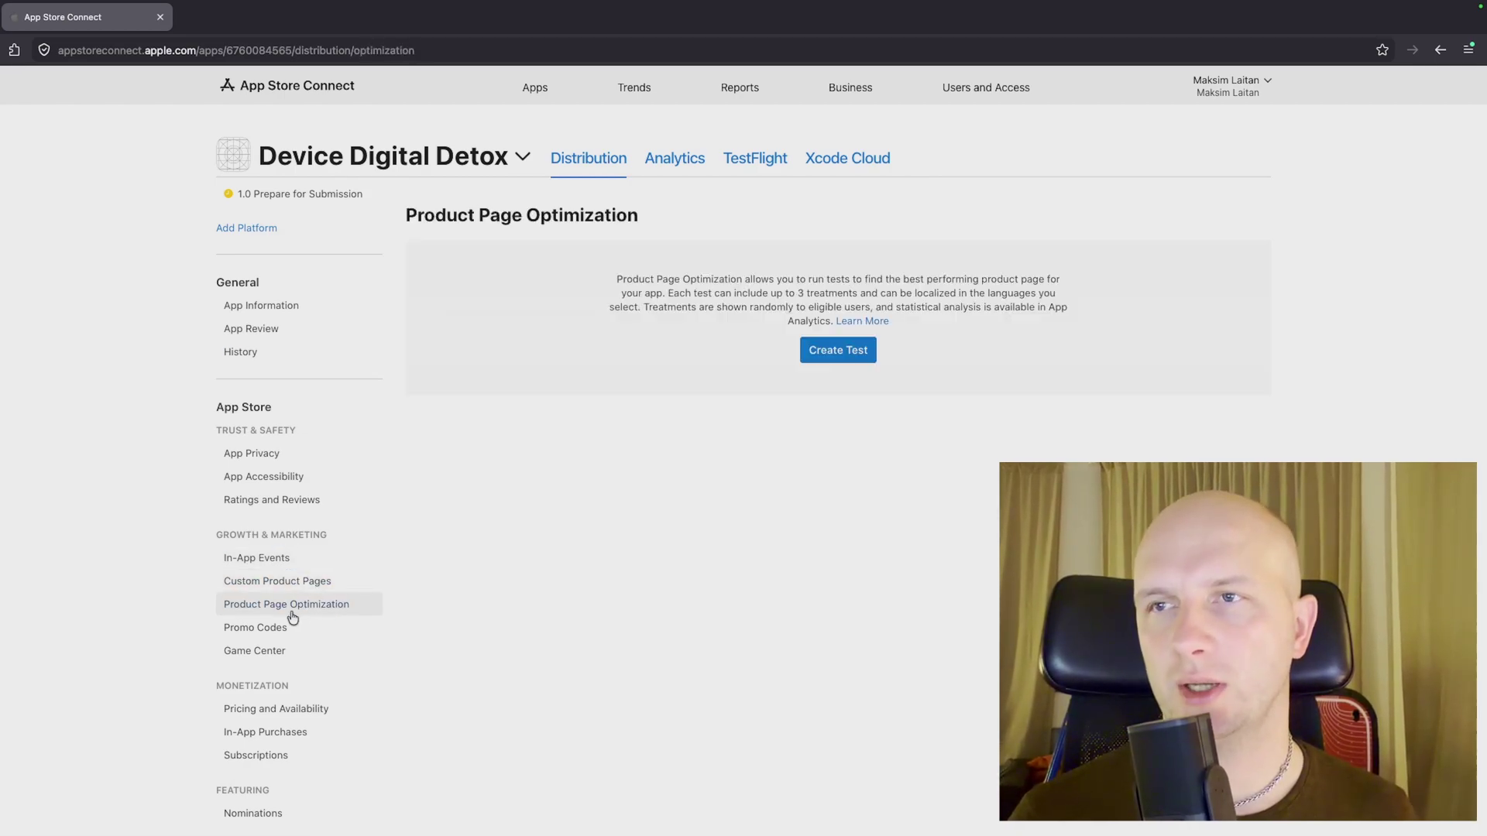
{"action": "left_click", "coordinate": [244, 632]}
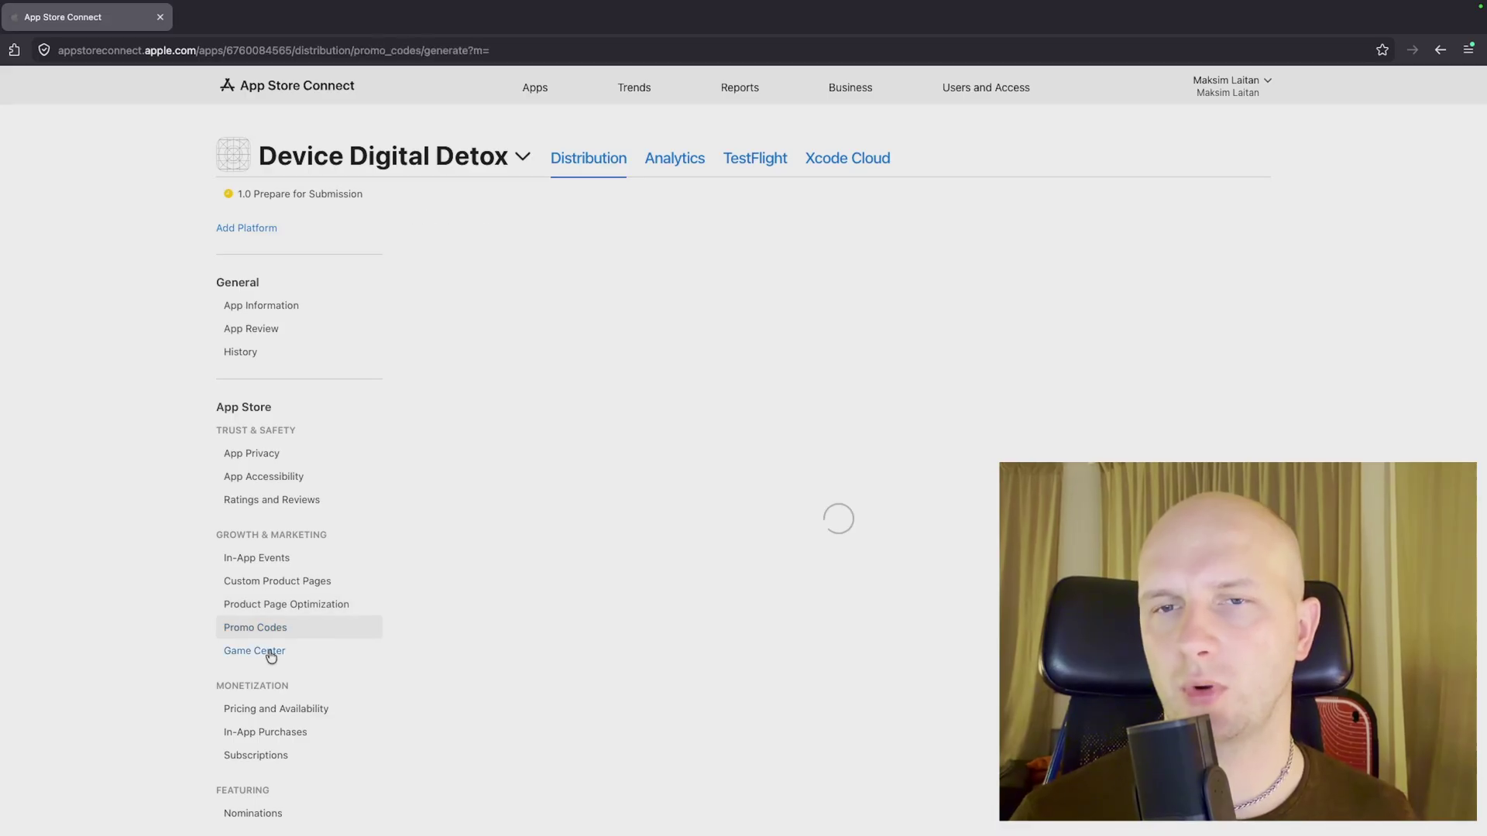
{"action": "left_click", "coordinate": [273, 654]}
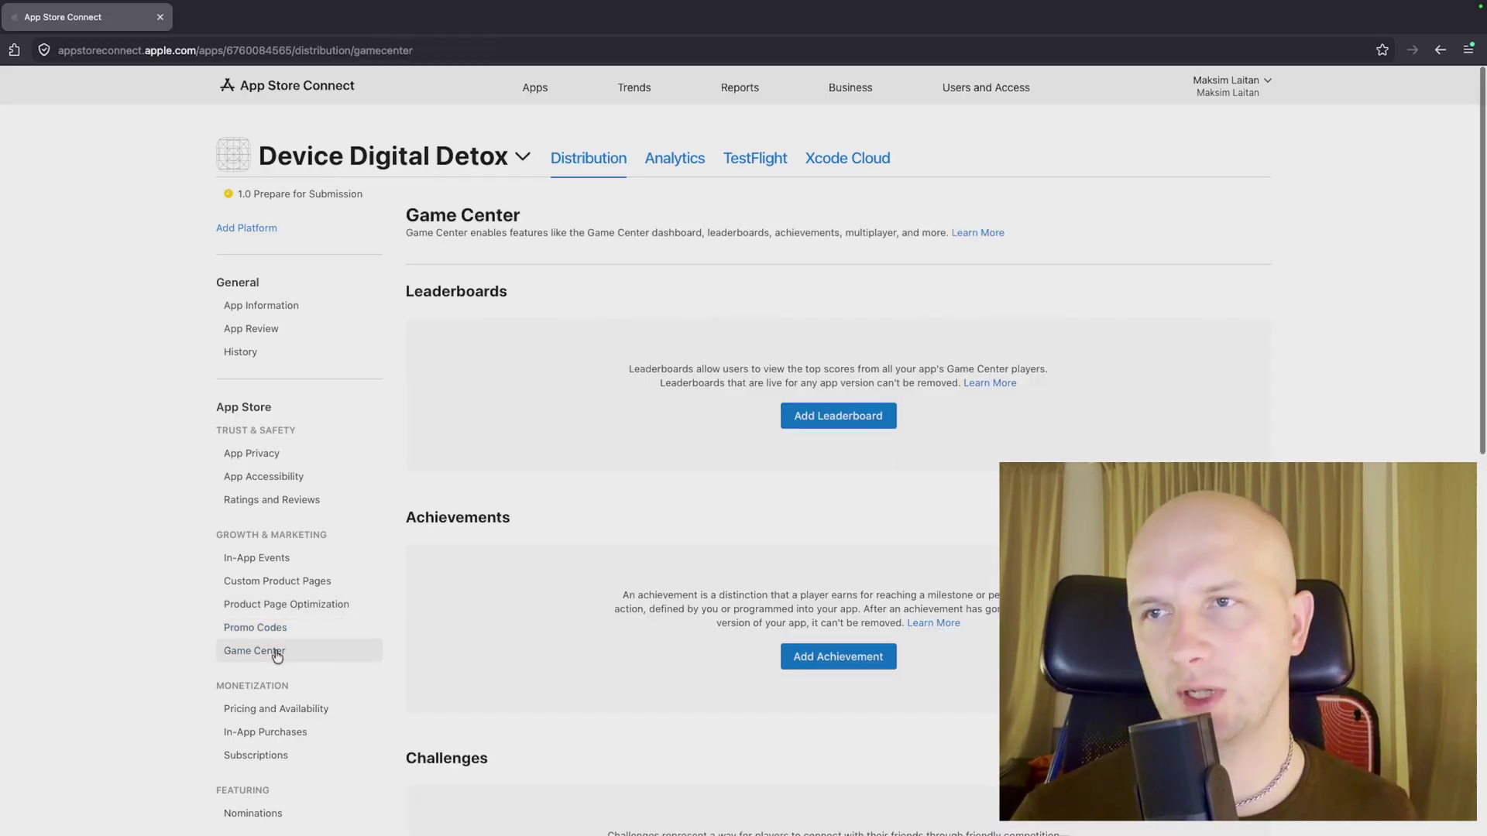
{"action": "scroll", "coordinate": [275, 651], "scroll_direction": "up", "scroll_amount": 3}
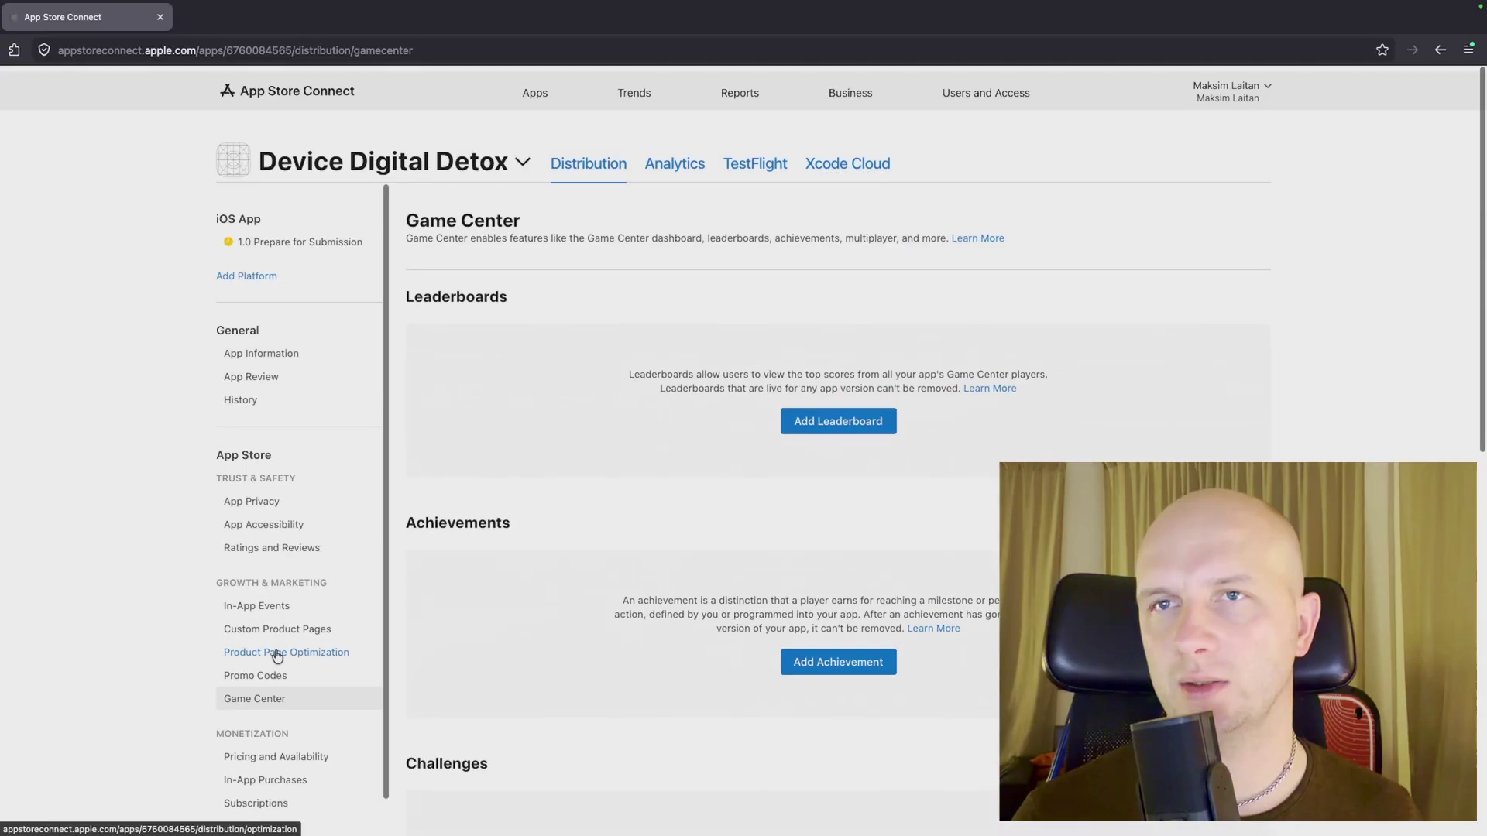
{"action": "scroll", "coordinate": [276, 655], "scroll_direction": "down", "scroll_amount": 1}
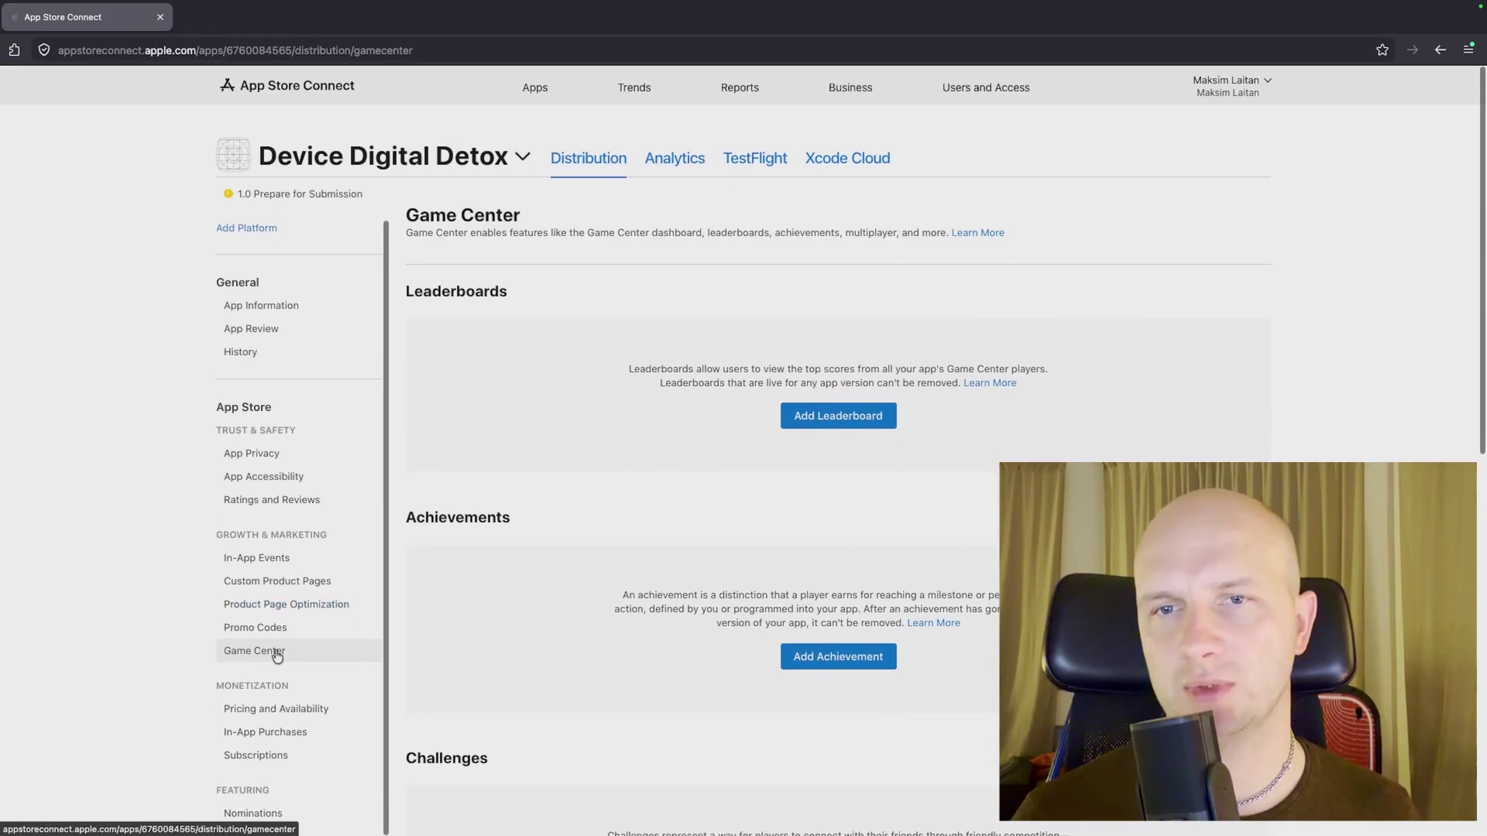
- Review the monetization sections for Pricing and Availability, In-App Purchases and Subscriptions
{"action": "left_click", "coordinate": [278, 709]}
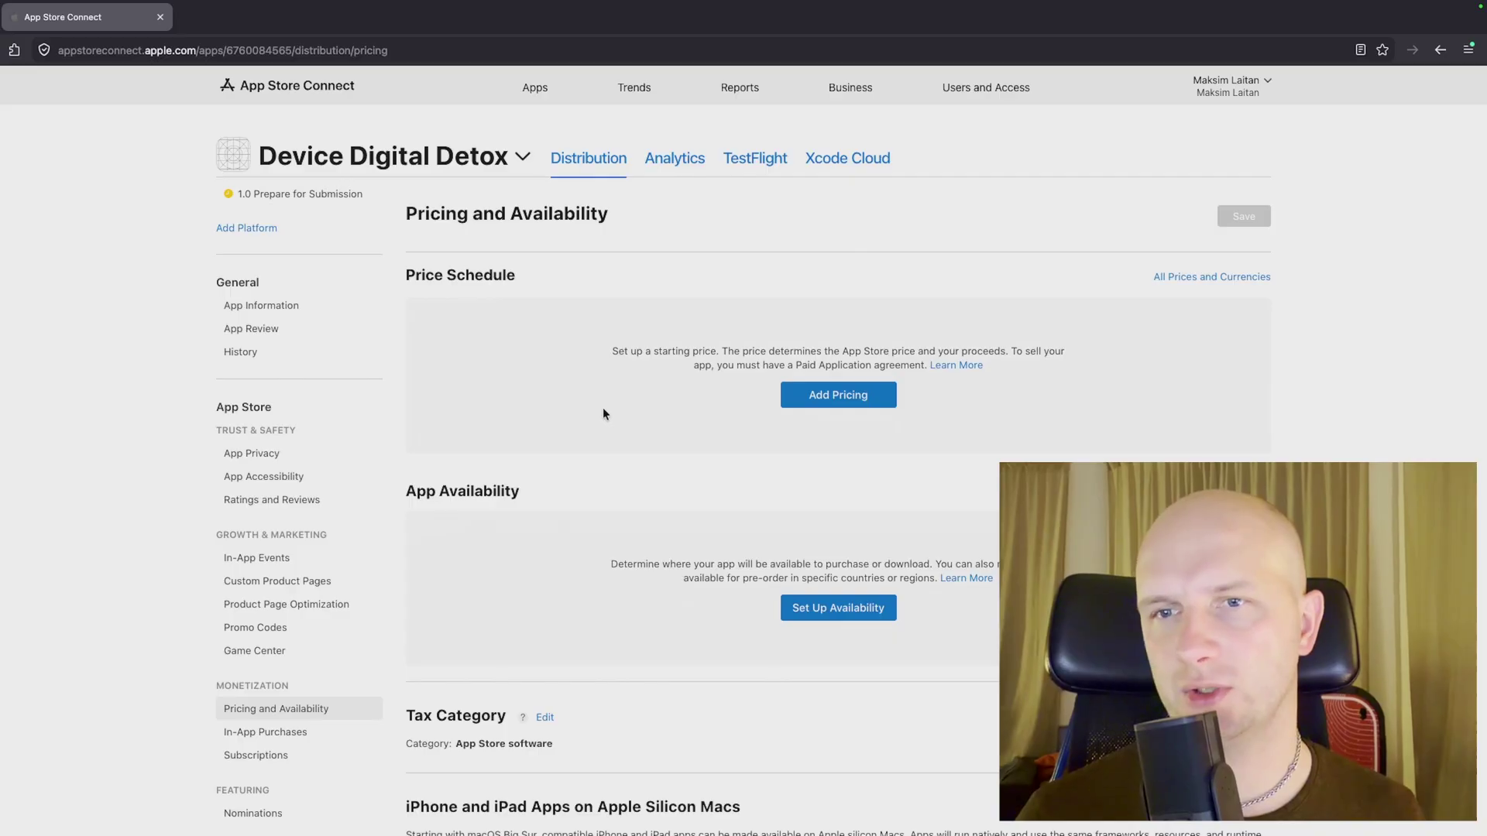
{"action": "scroll", "coordinate": [603, 411], "scroll_direction": "down", "scroll_amount": 5}
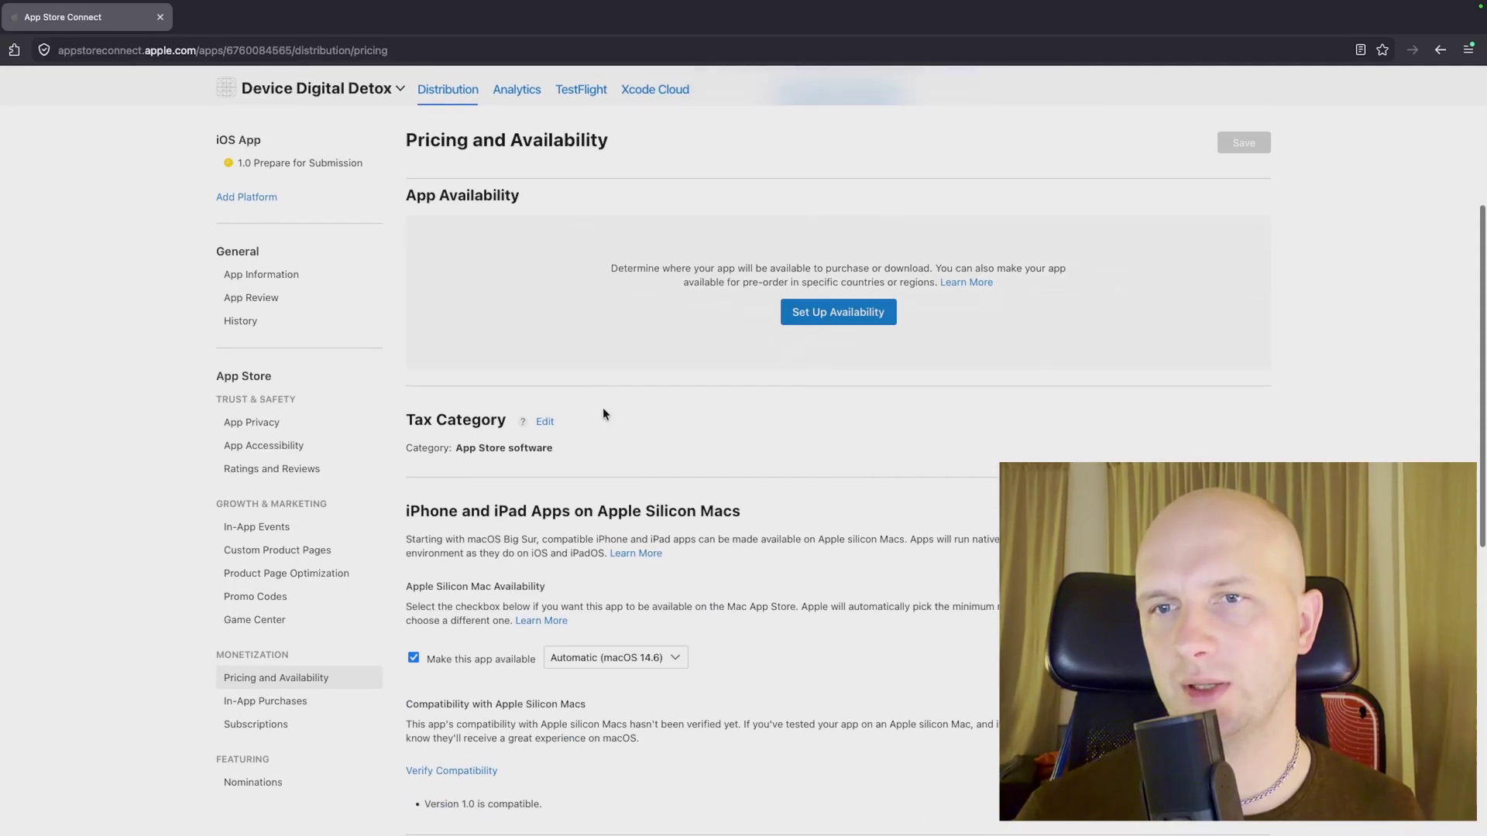
{"action": "scroll", "coordinate": [603, 408], "scroll_direction": "down", "scroll_amount": 5}
{"action": "scroll", "coordinate": [603, 407], "scroll_direction": "up", "scroll_amount": 10}
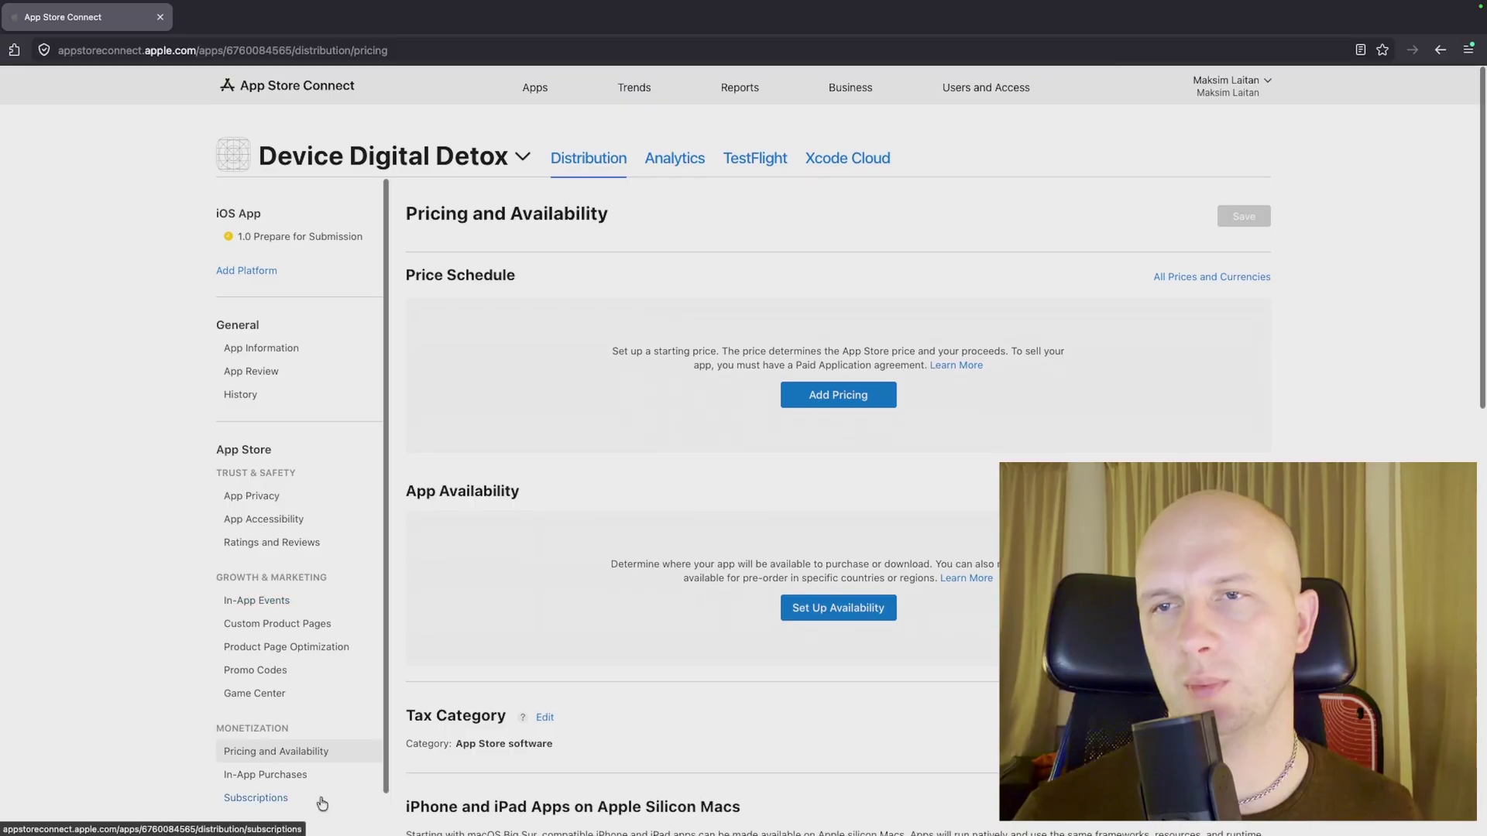
{"action": "left_click", "coordinate": [265, 776]}
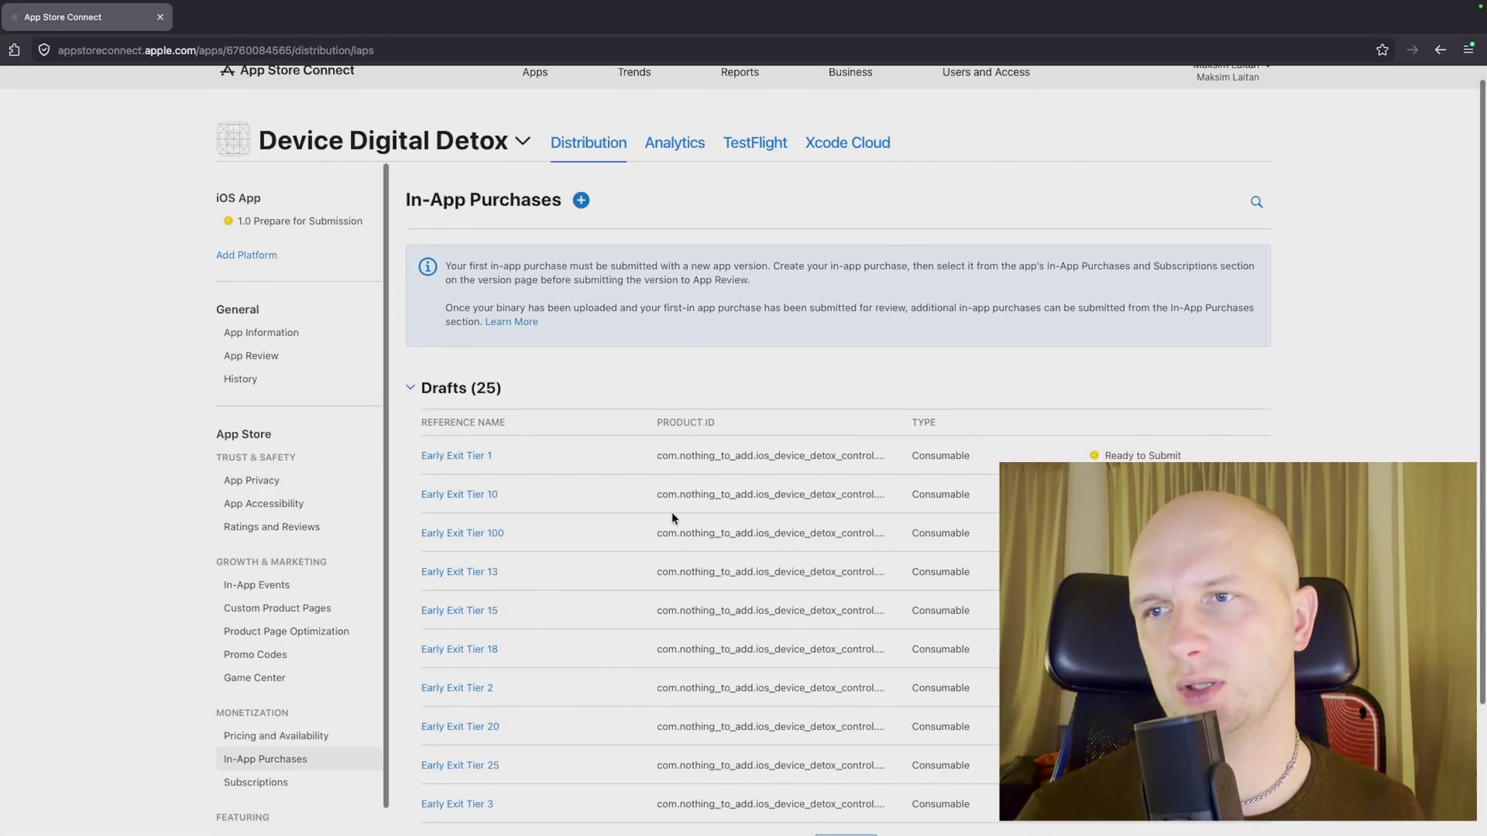
{"action": "scroll", "coordinate": [672, 519], "scroll_direction": "down", "scroll_amount": 1}
{"action": "scroll", "coordinate": [671, 512], "scroll_direction": "down", "scroll_amount": 3}
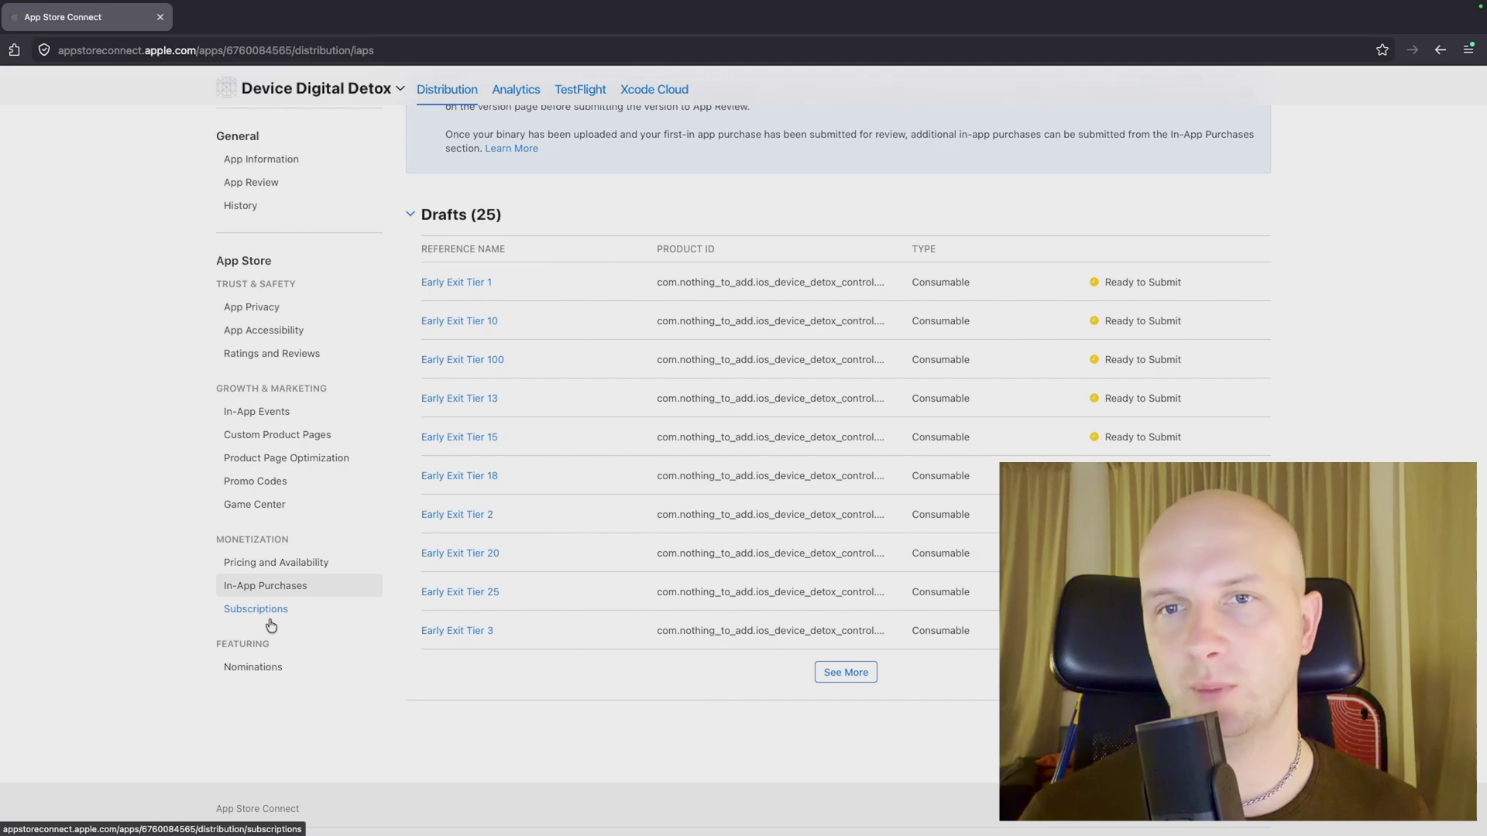
{"action": "left_click", "coordinate": [269, 617]}
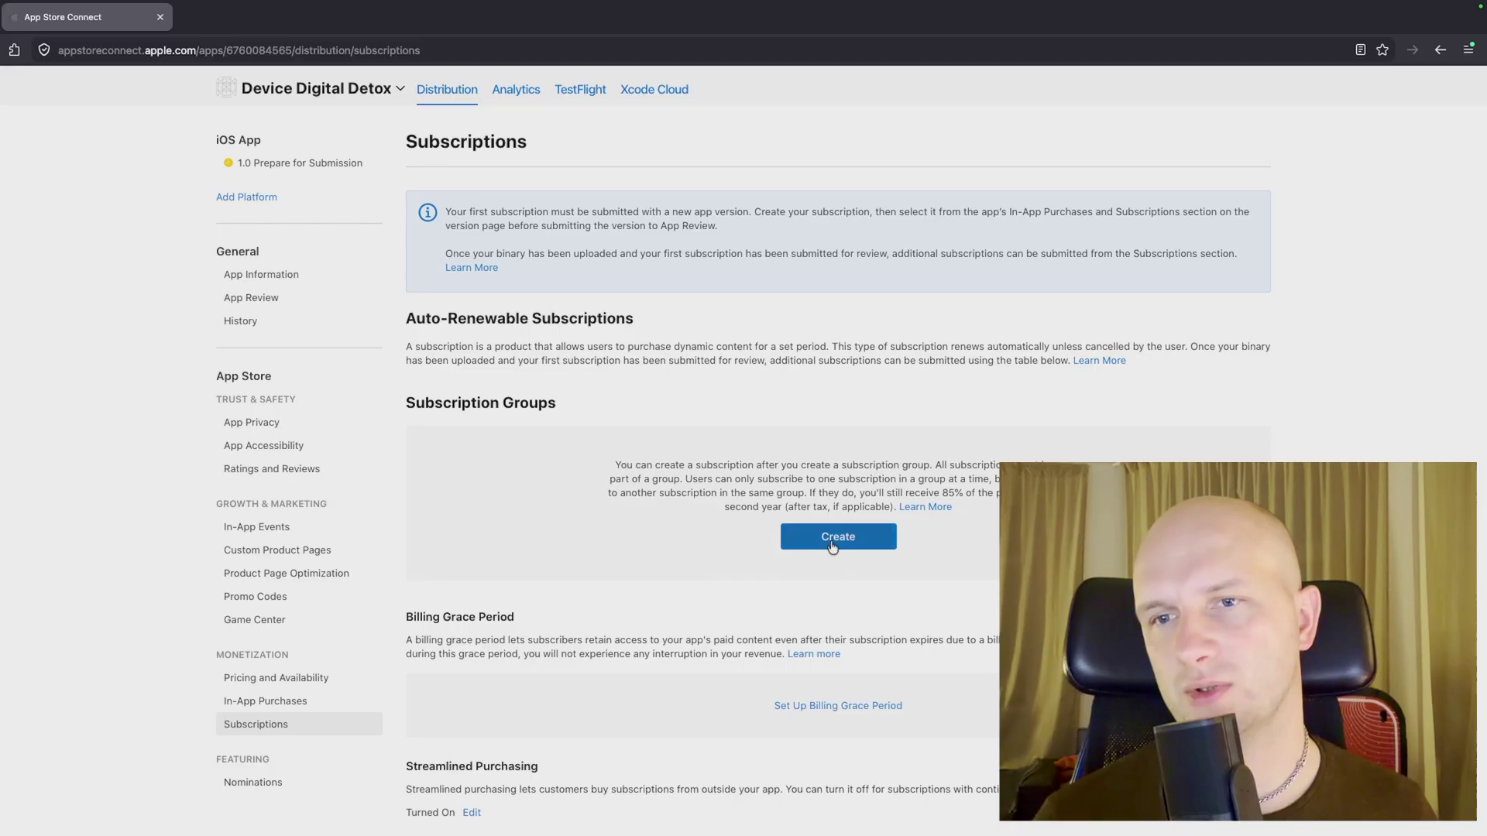
{"action": "scroll", "coordinate": [831, 541], "scroll_direction": "down", "scroll_amount": 3}
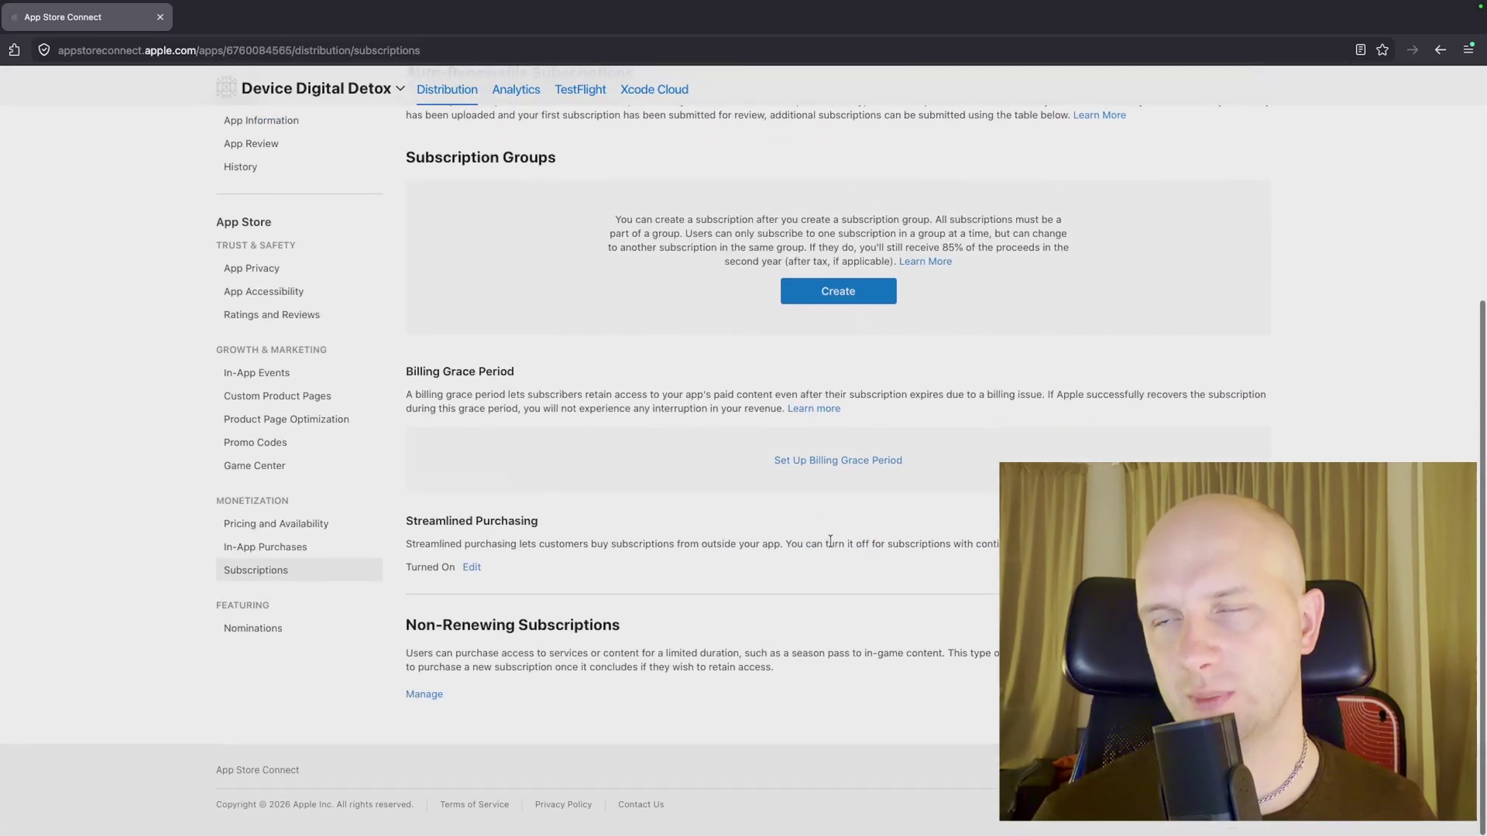
{"action": "scroll", "coordinate": [813, 535], "scroll_direction": "up", "scroll_amount": 1}
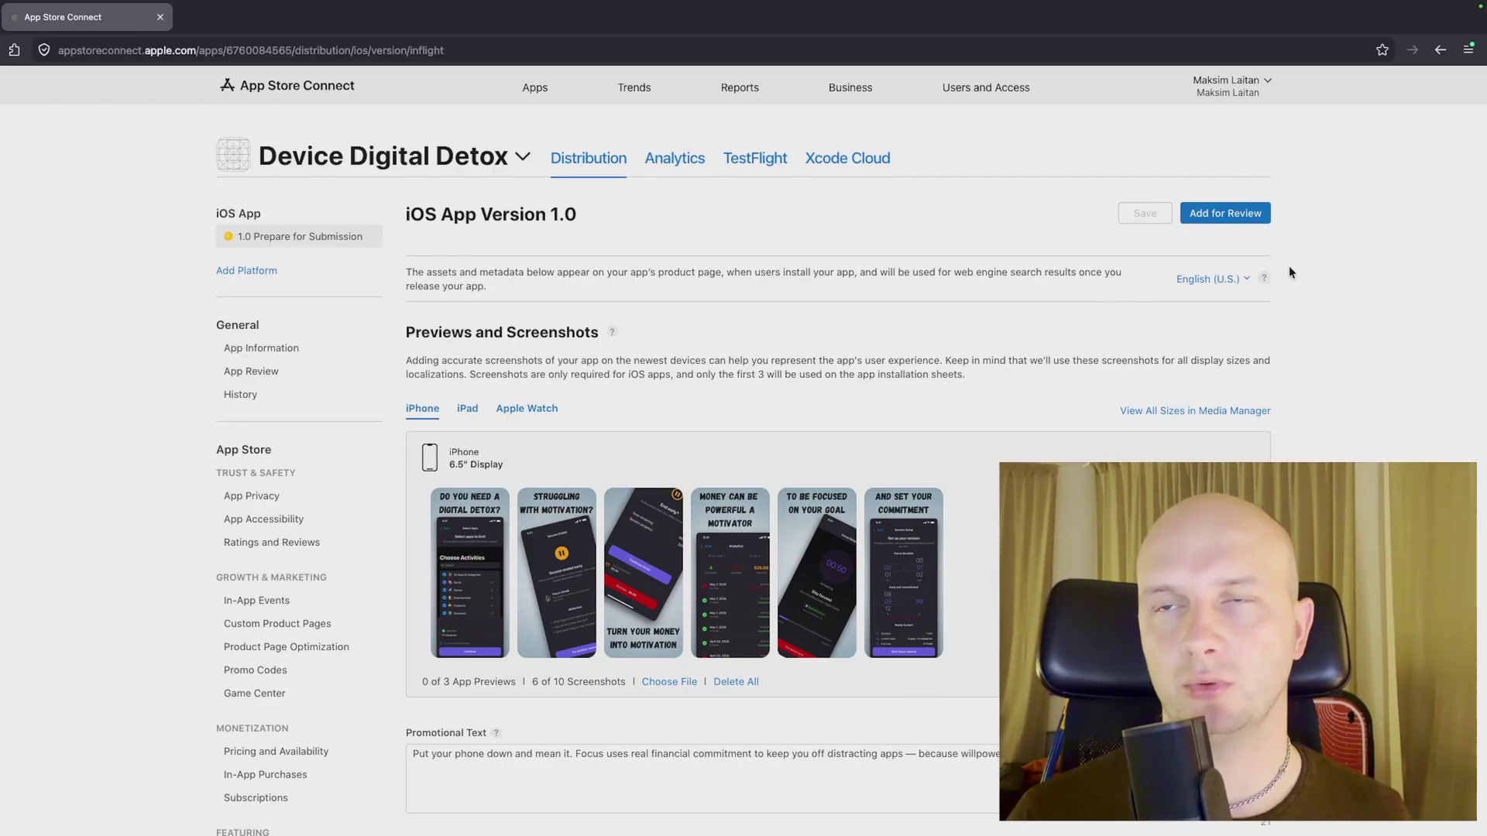
- Try to add iOS version 1.0 for review, turning off the sign-in requirement in App Review Information before retrying
{"action": "left_click", "coordinate": [1221, 217]}
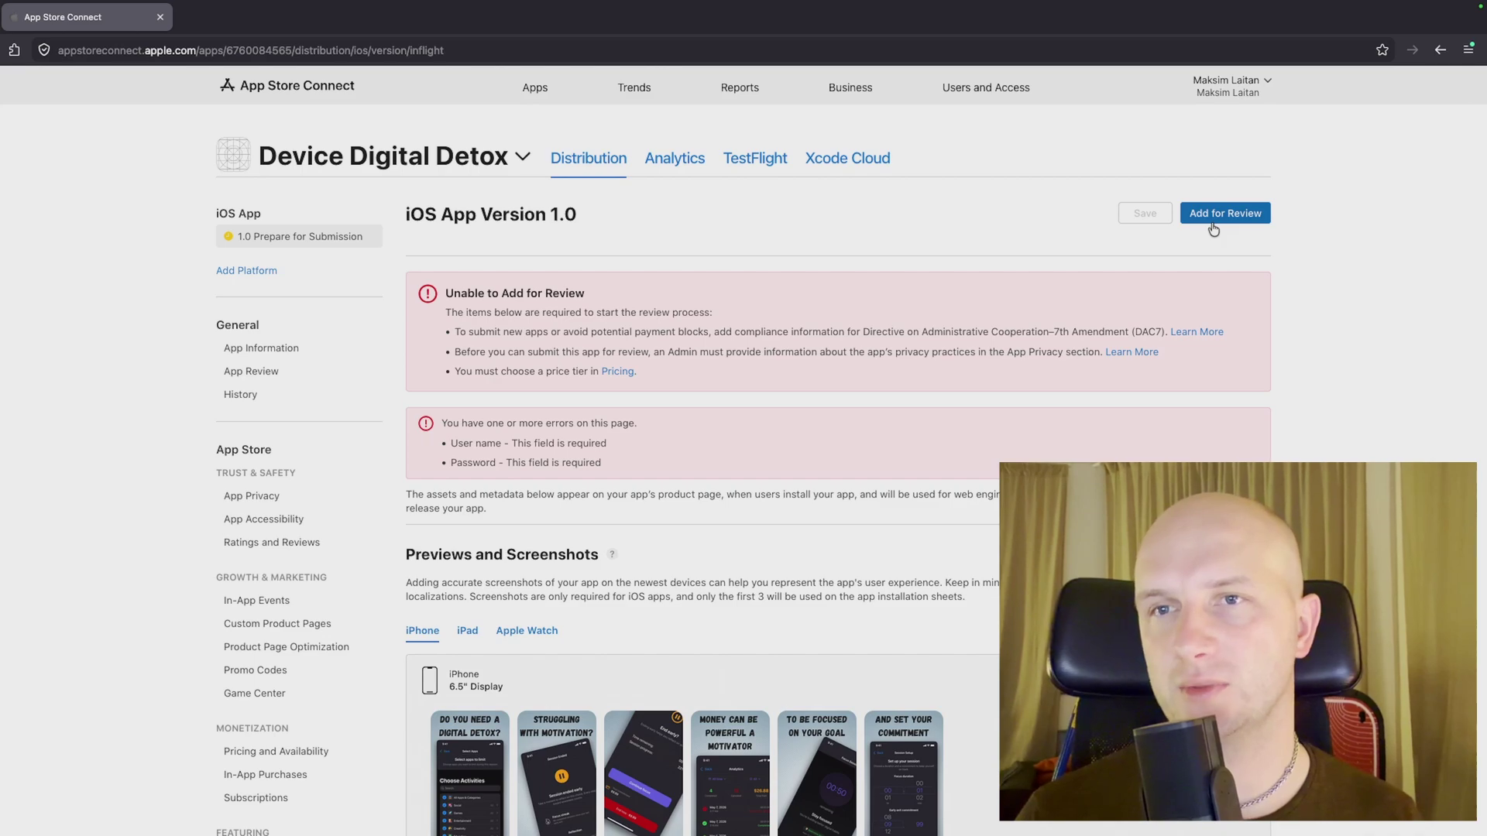
{"action": "scroll", "coordinate": [850, 649], "scroll_direction": "down", "scroll_amount": 15}
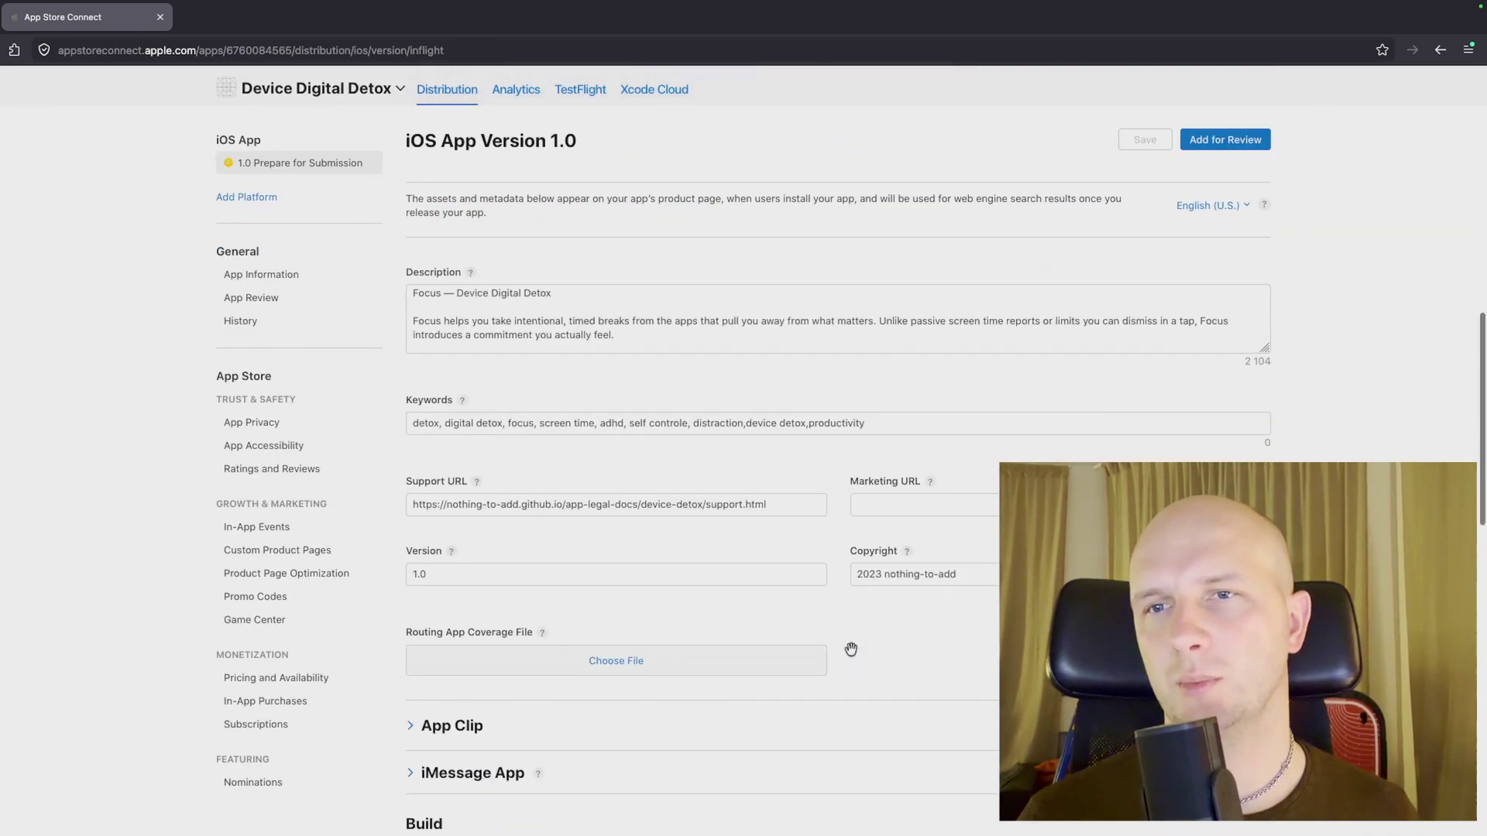
{"action": "scroll", "coordinate": [850, 648], "scroll_direction": "down", "scroll_amount": 10}
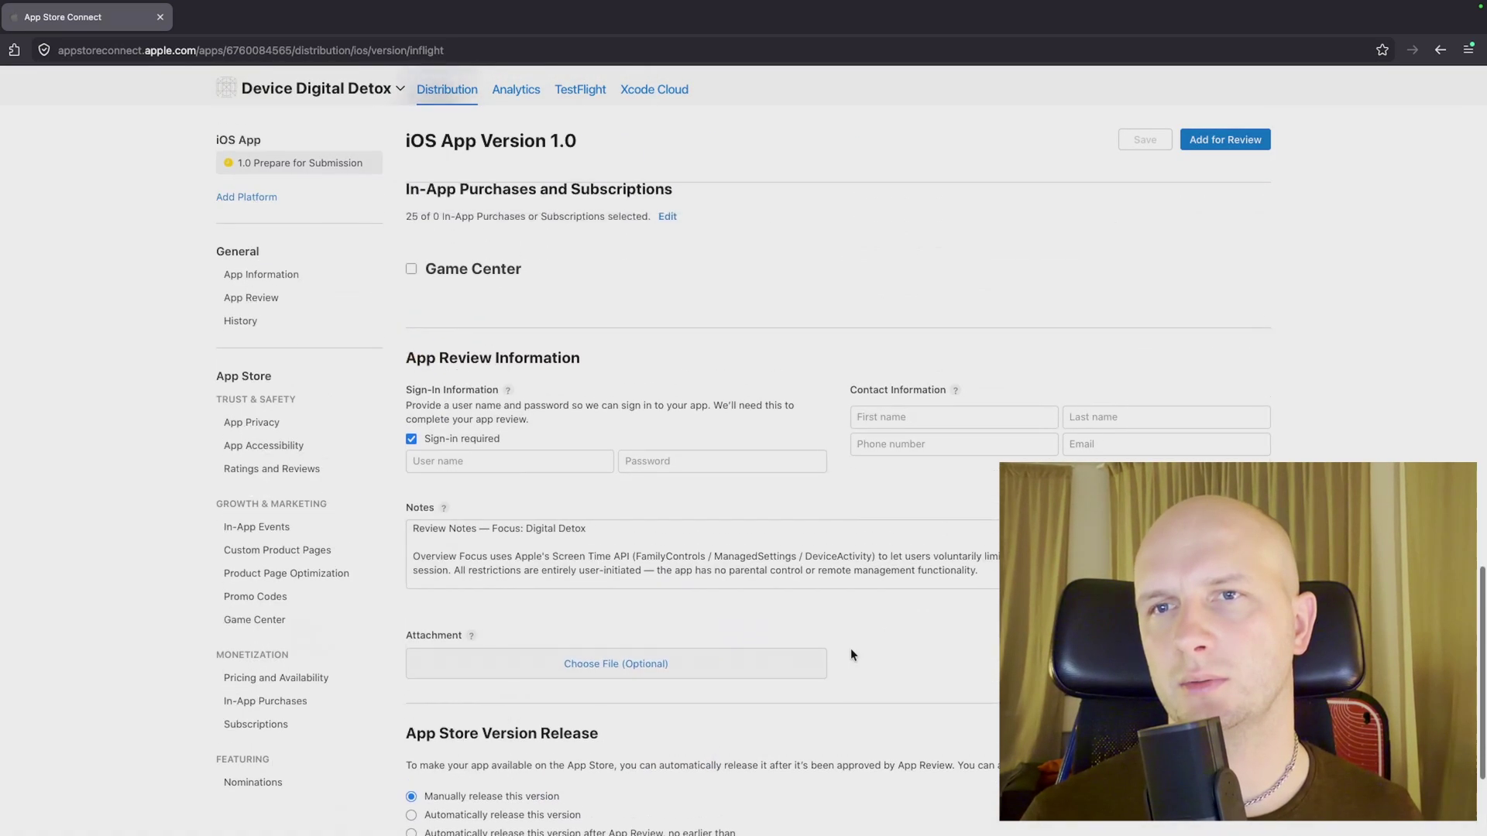
{"action": "left_click", "coordinate": [411, 440]}
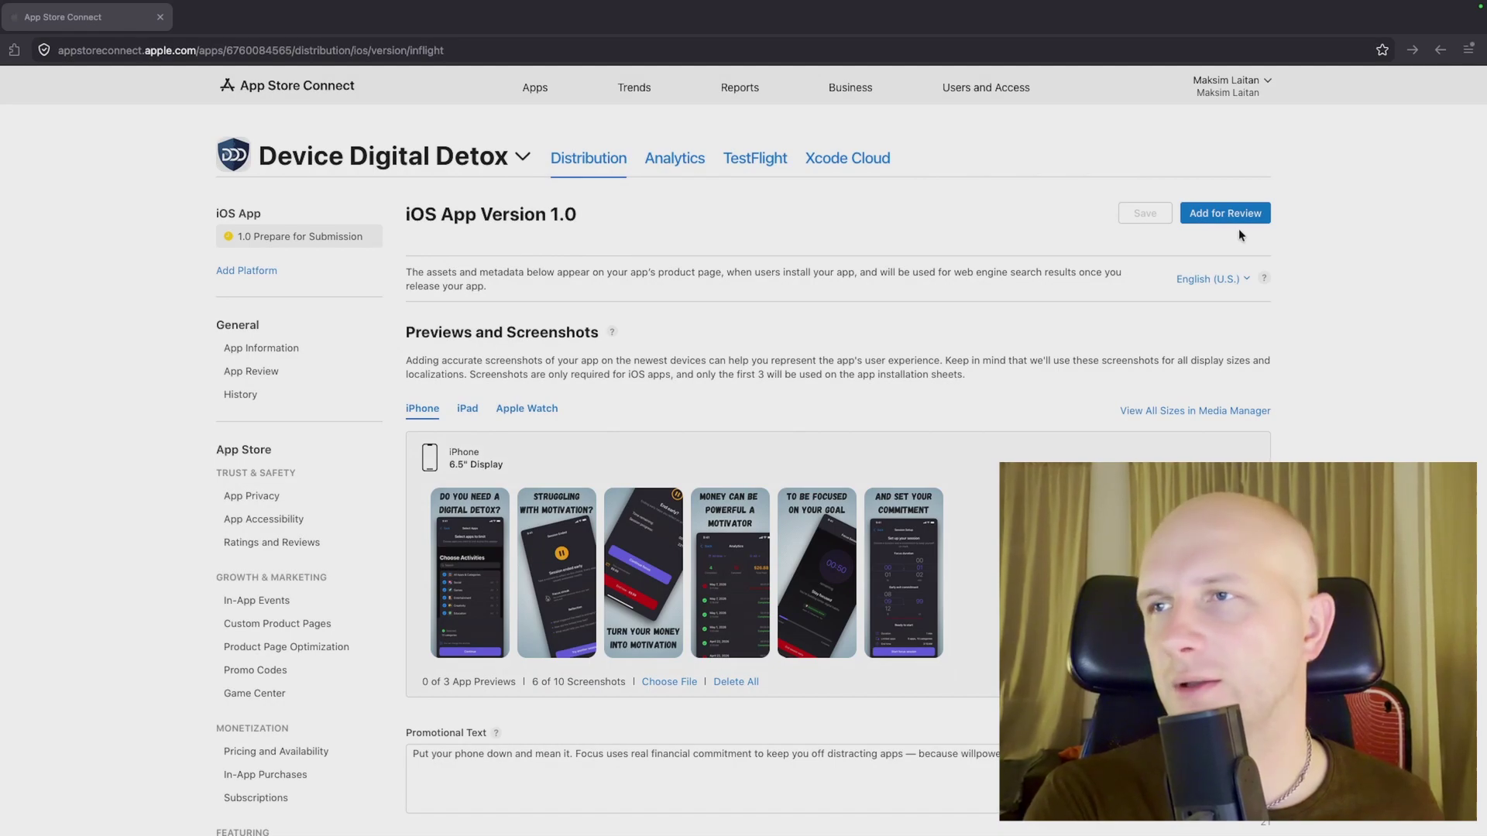
{"action": "left_click", "coordinate": [1233, 216]}
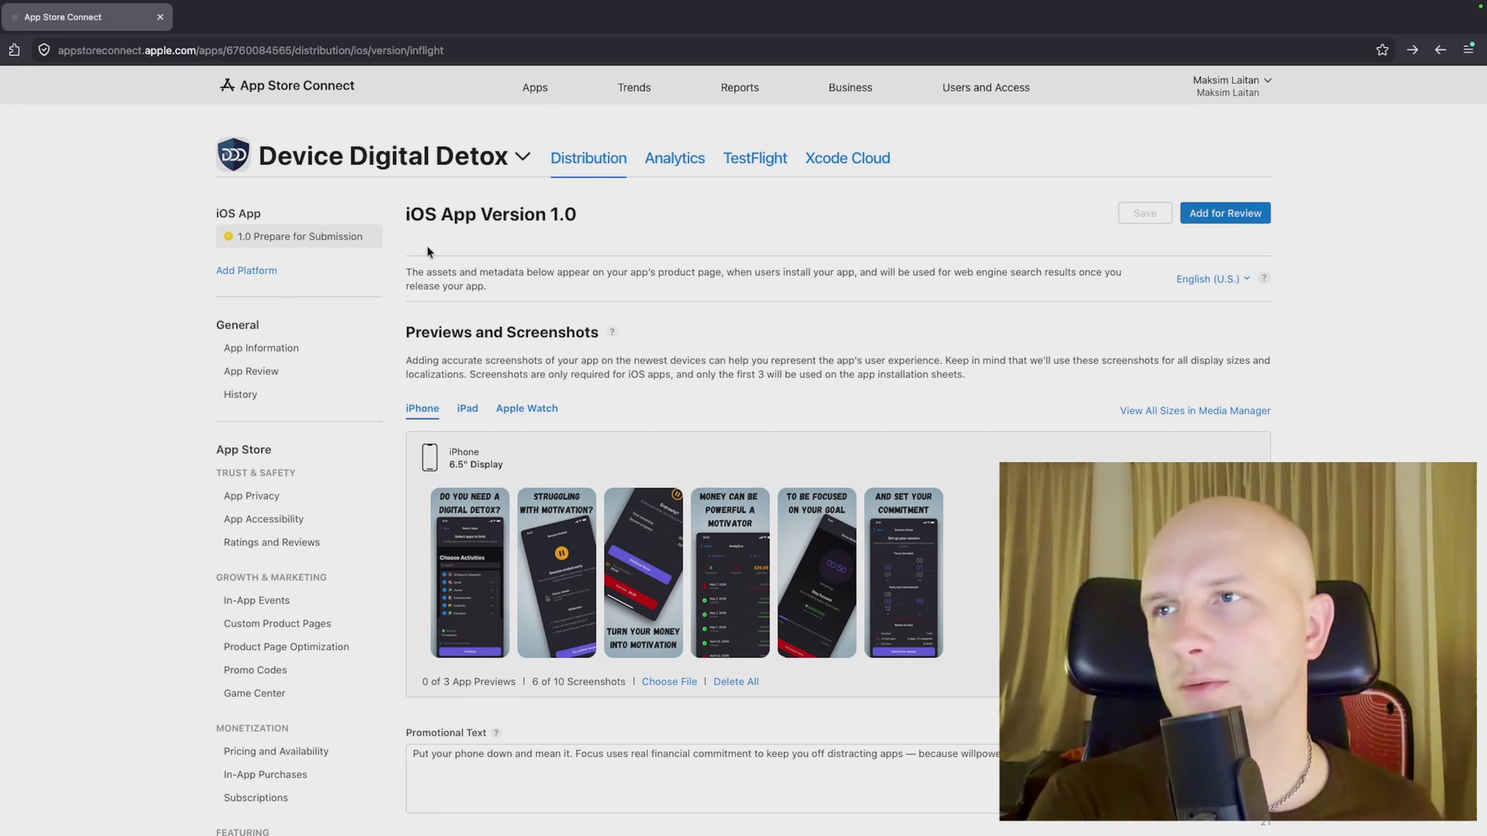
{"action": "left_click", "coordinate": [1216, 207]}
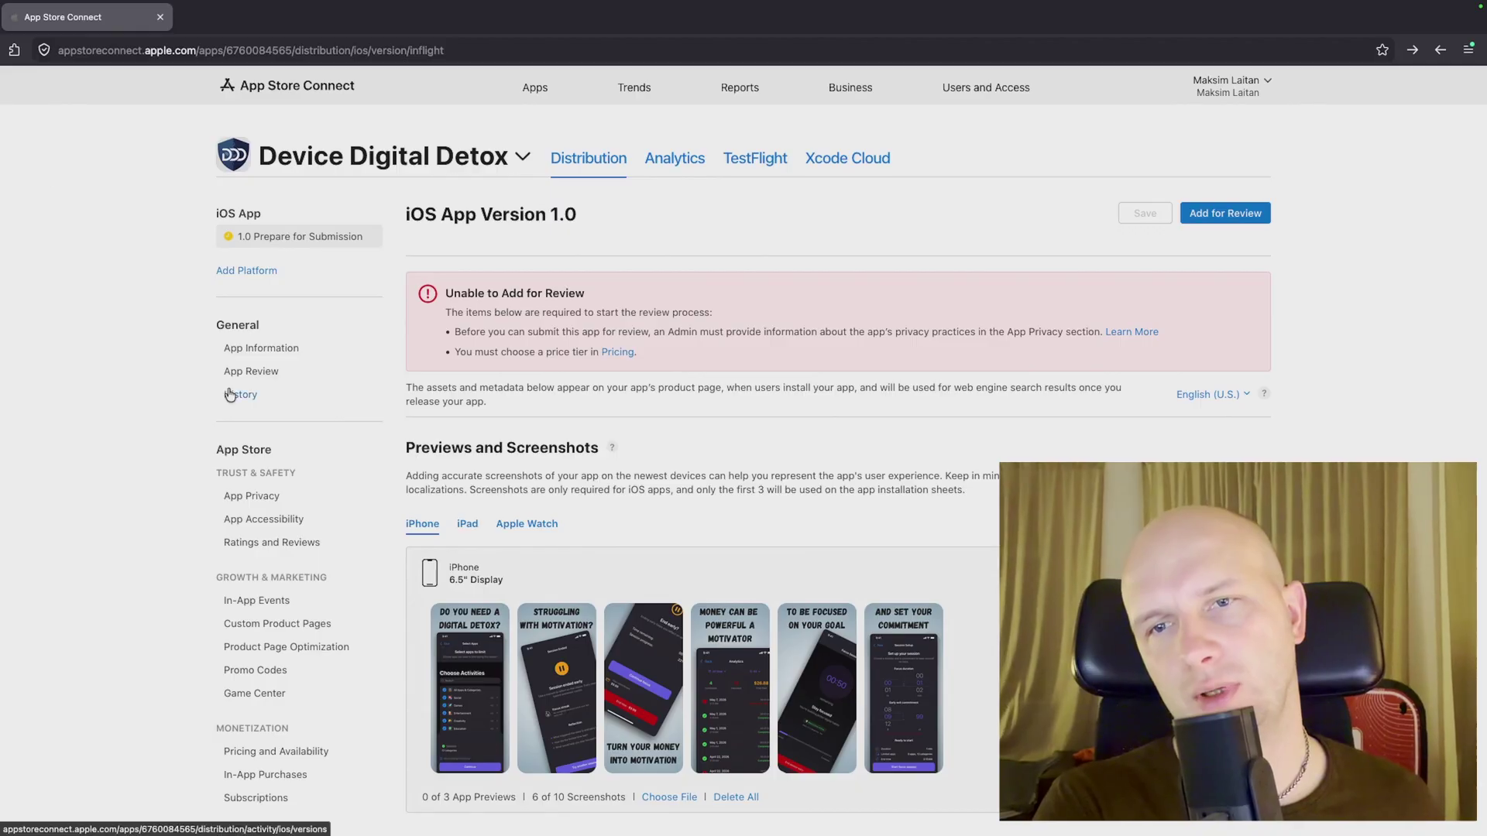
- Set the app's price to $0.00 with United States (USD) as the base region and confirm the price schedule
{"action": "left_click", "coordinate": [252, 755]}
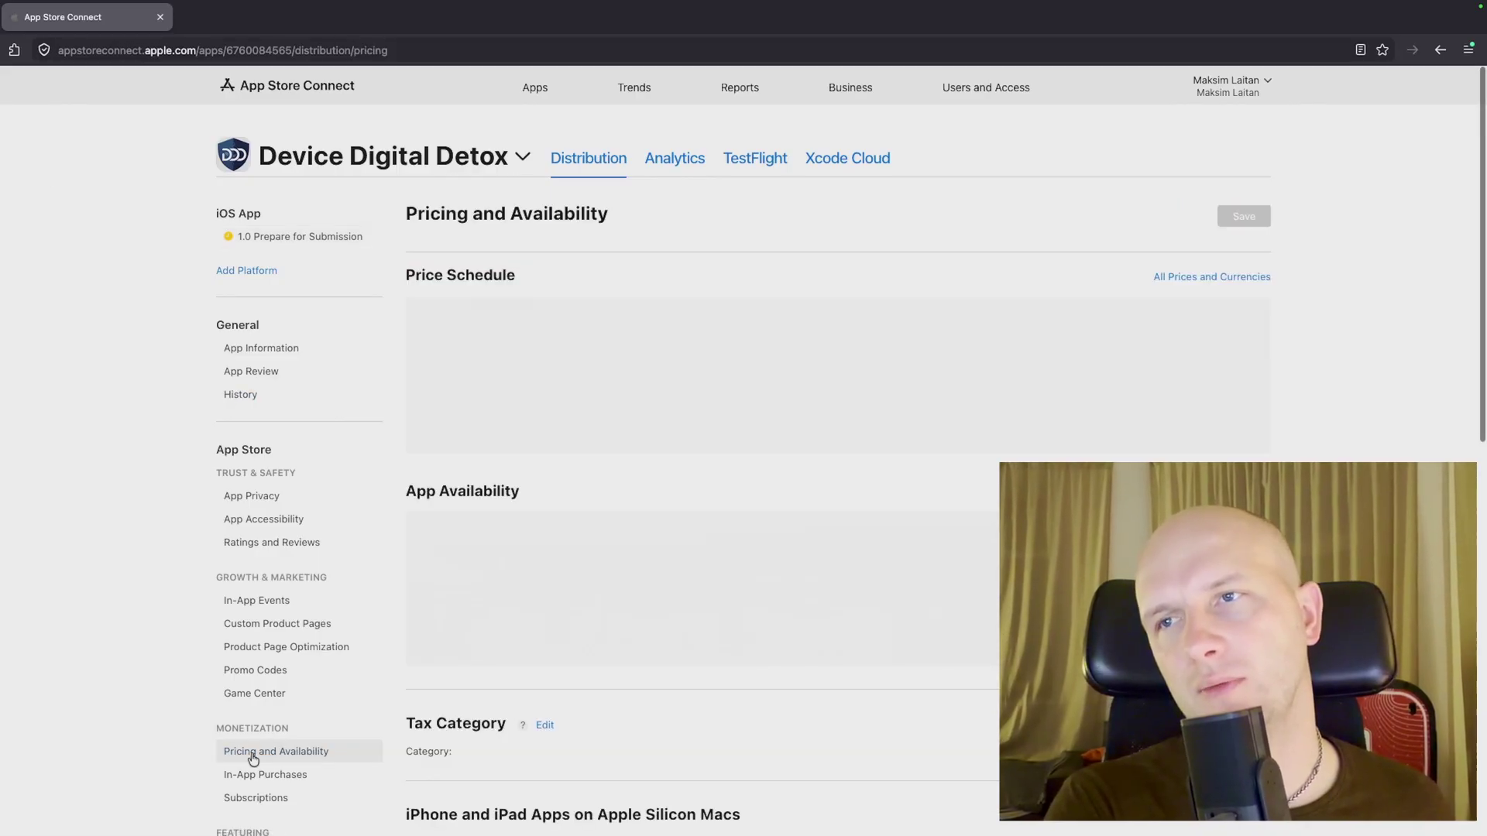
{"action": "left_click", "coordinate": [852, 396]}
{"action": "left_click", "coordinate": [685, 472]}
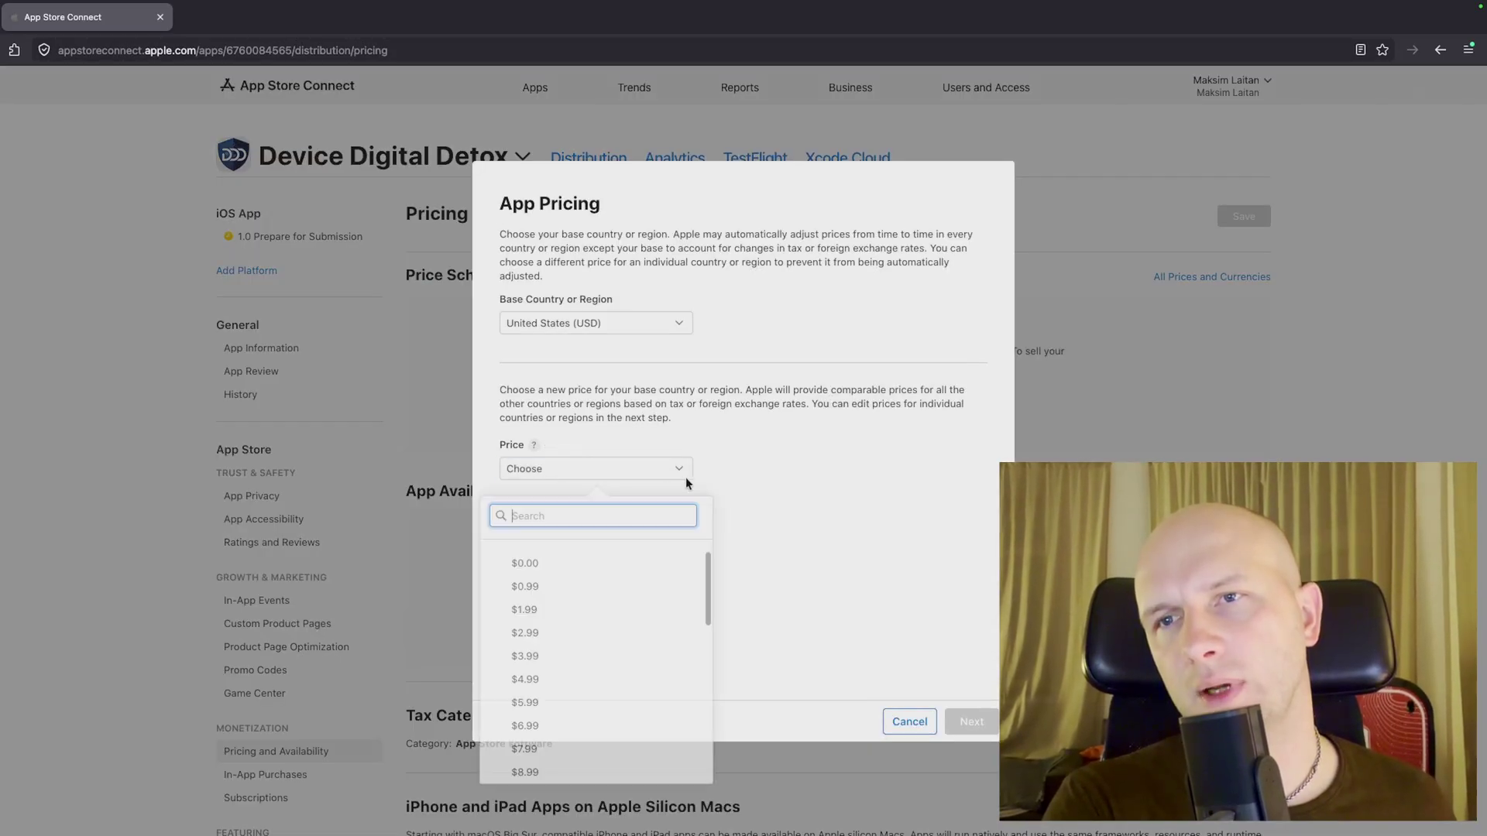
{"action": "left_click", "coordinate": [526, 563]}
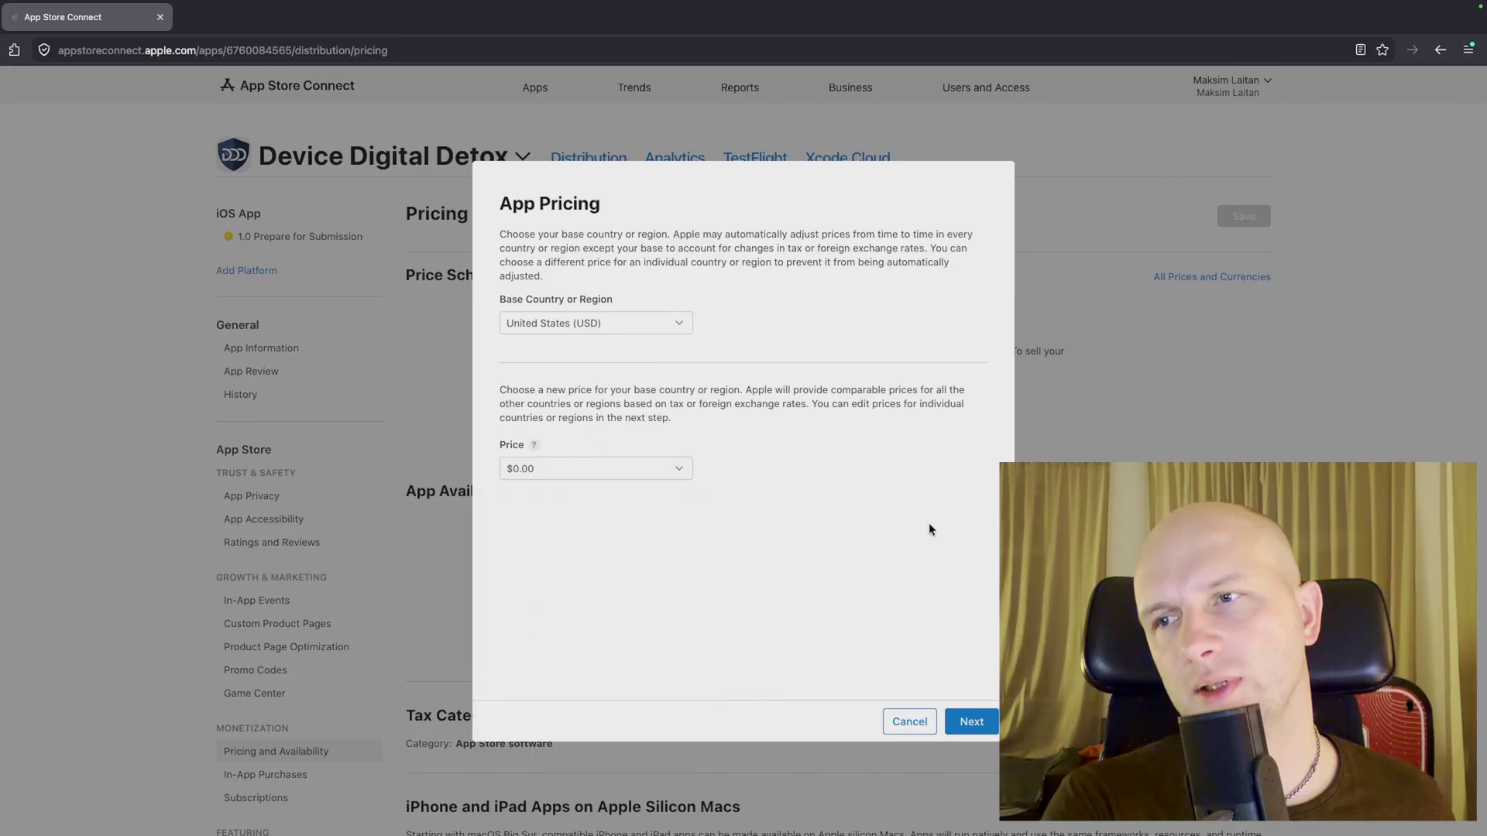
{"action": "left_click", "coordinate": [968, 724]}
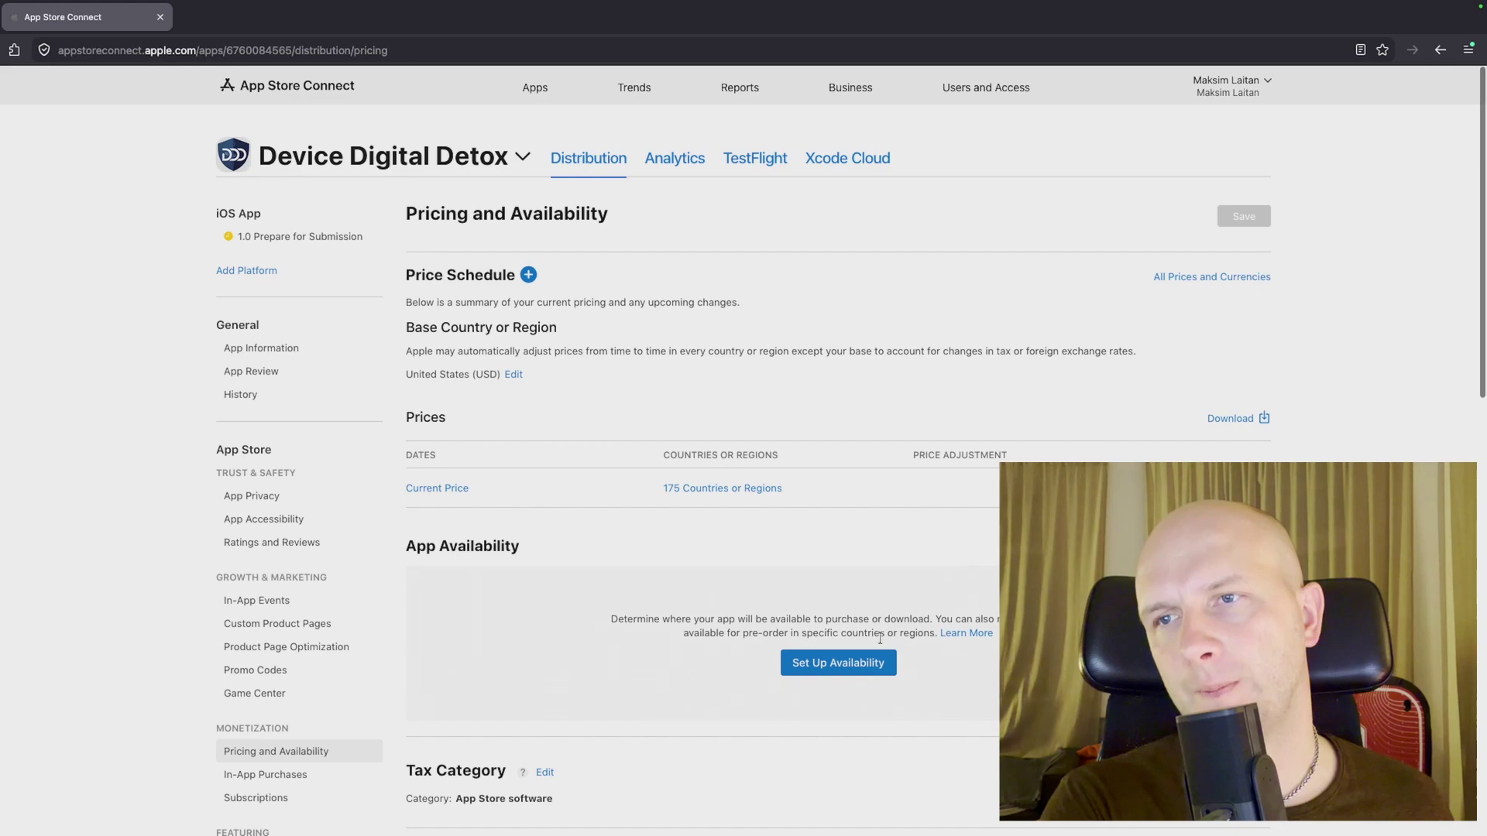
- Set up the app's availability for All Countries or Regions and confirm it
{"action": "left_click", "coordinate": [873, 658]}
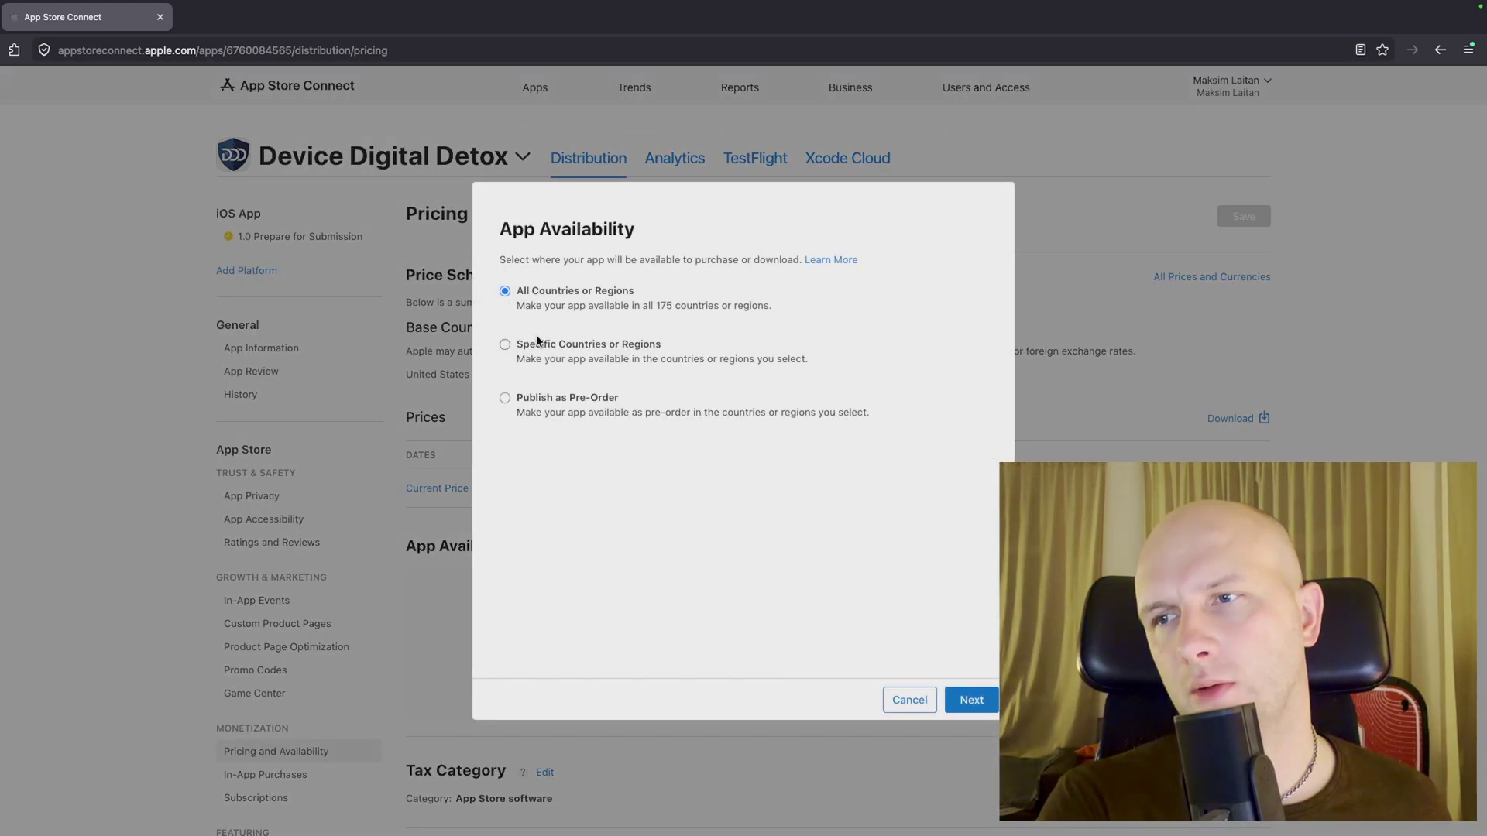
{"action": "left_click", "coordinate": [968, 698]}
{"action": "left_click", "coordinate": [964, 708]}
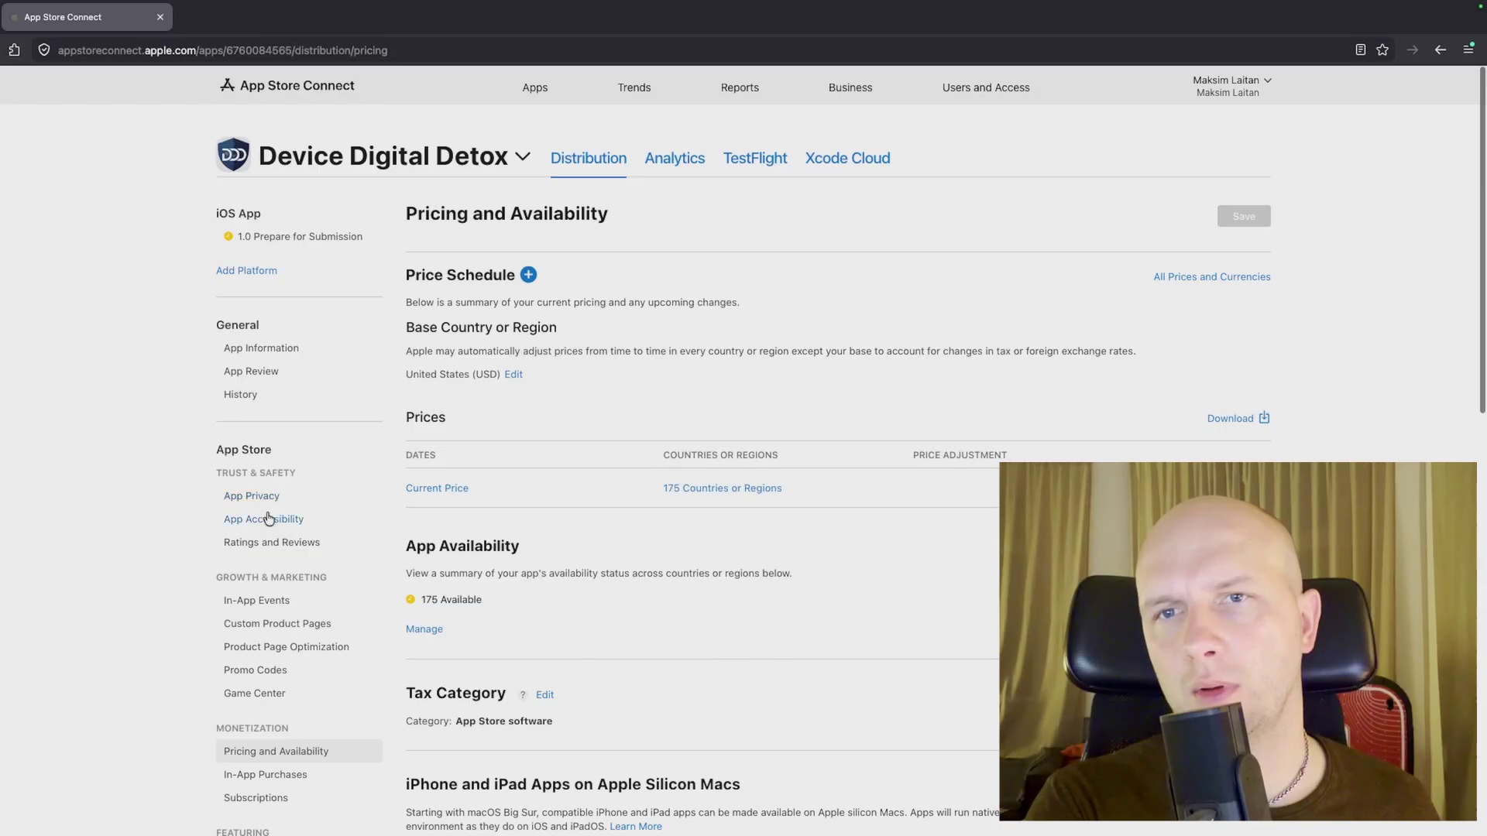
- Publish the App Privacy responses
{"action": "left_click", "coordinate": [256, 497]}
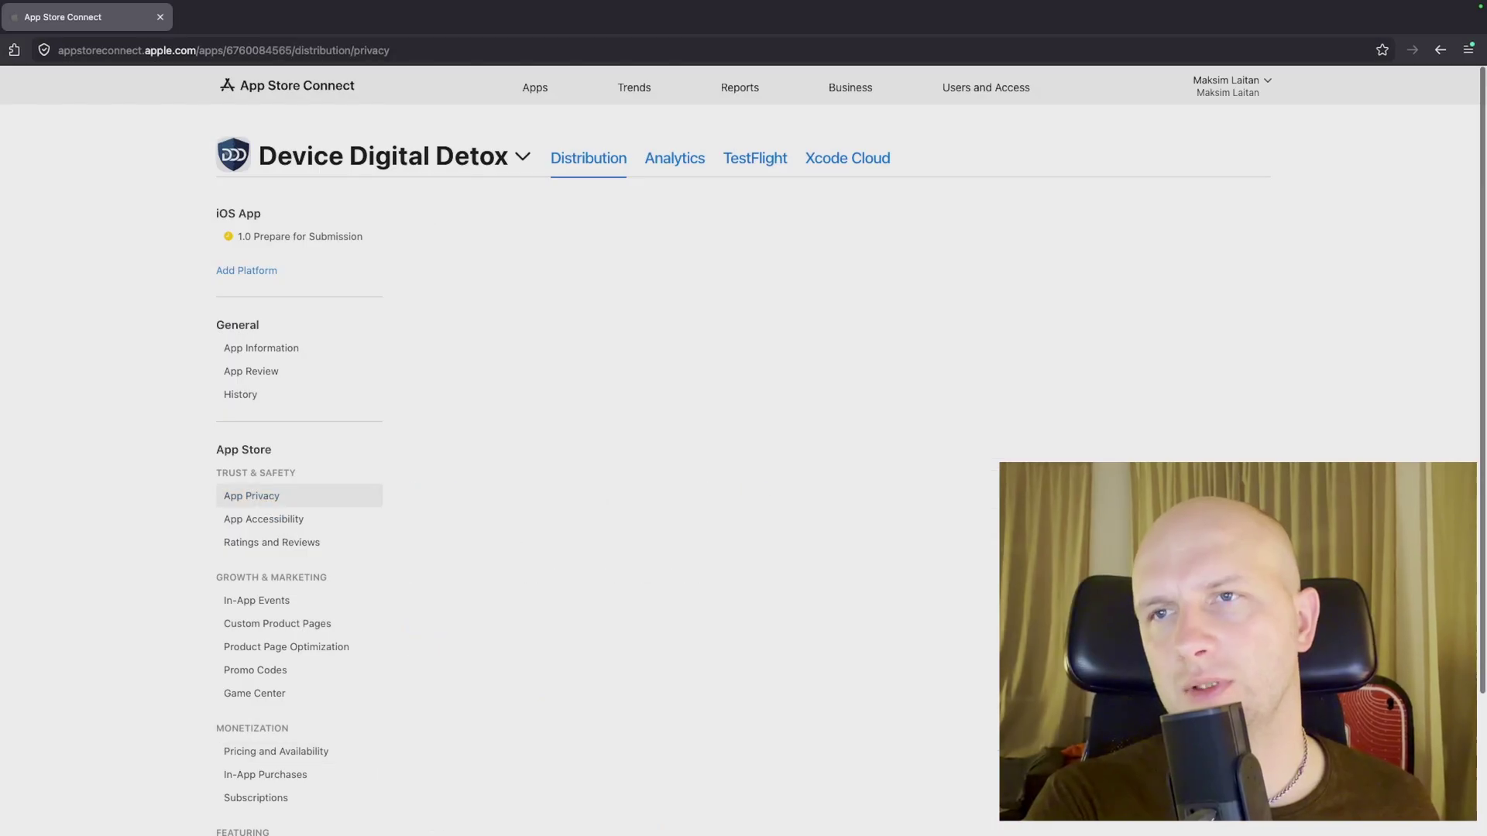
{"action": "left_click", "coordinate": [1243, 213]}
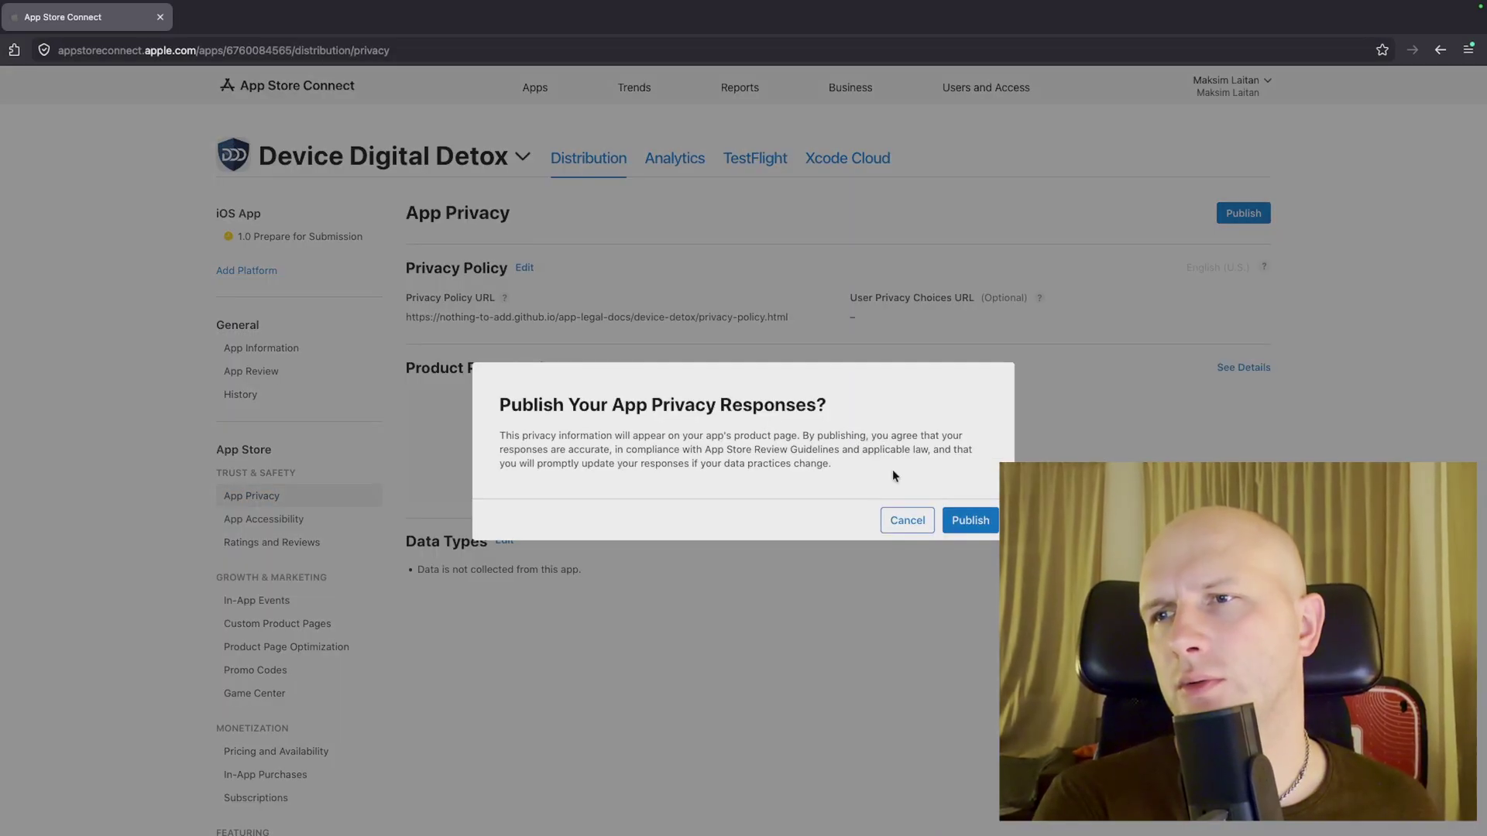
{"action": "left_click", "coordinate": [978, 529]}
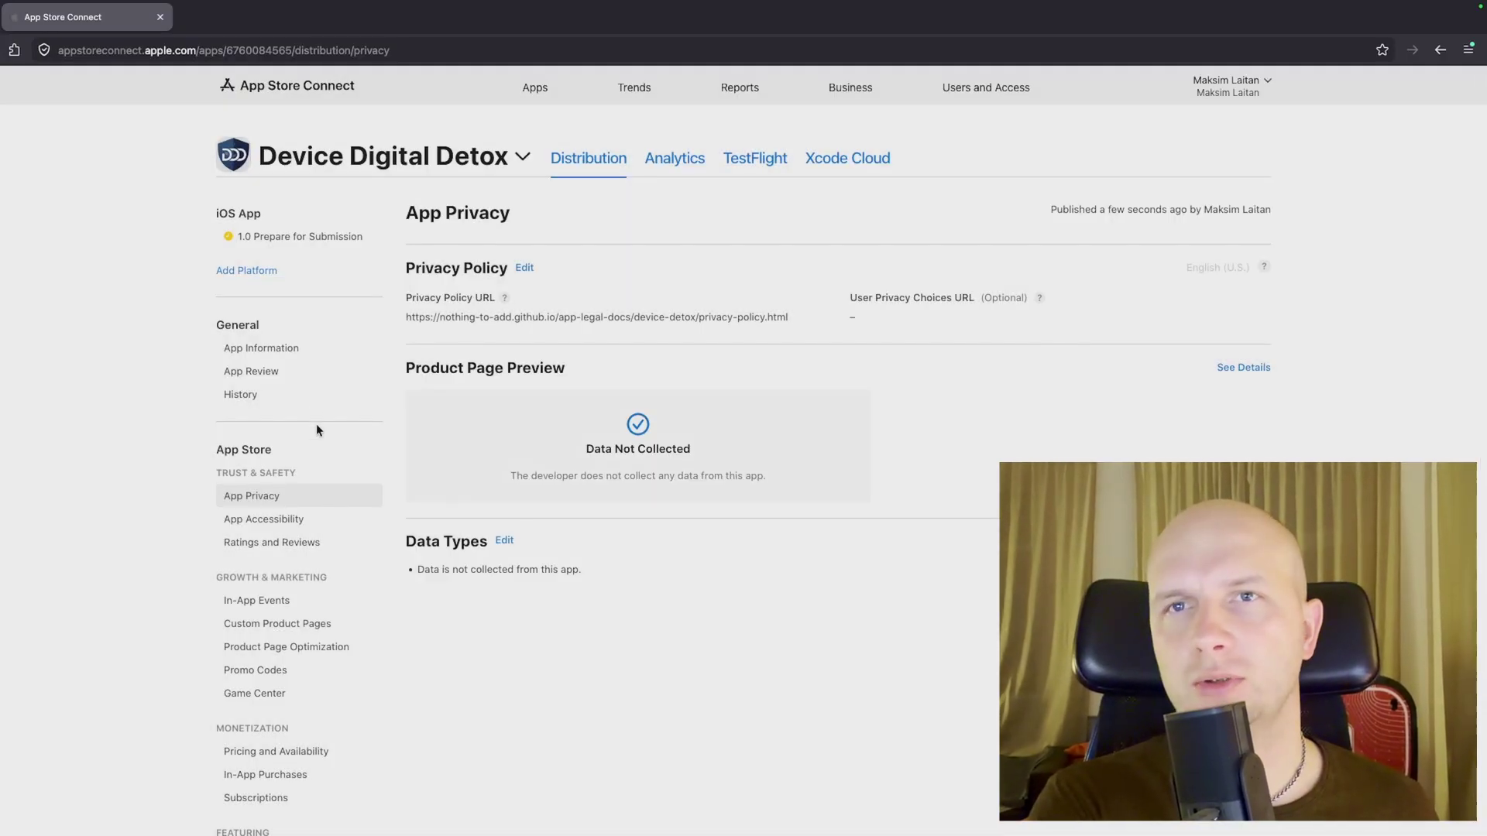
- Add iOS App Version 1.0 for review as a draft submission and close the submission overview
{"action": "left_click", "coordinate": [294, 237]}
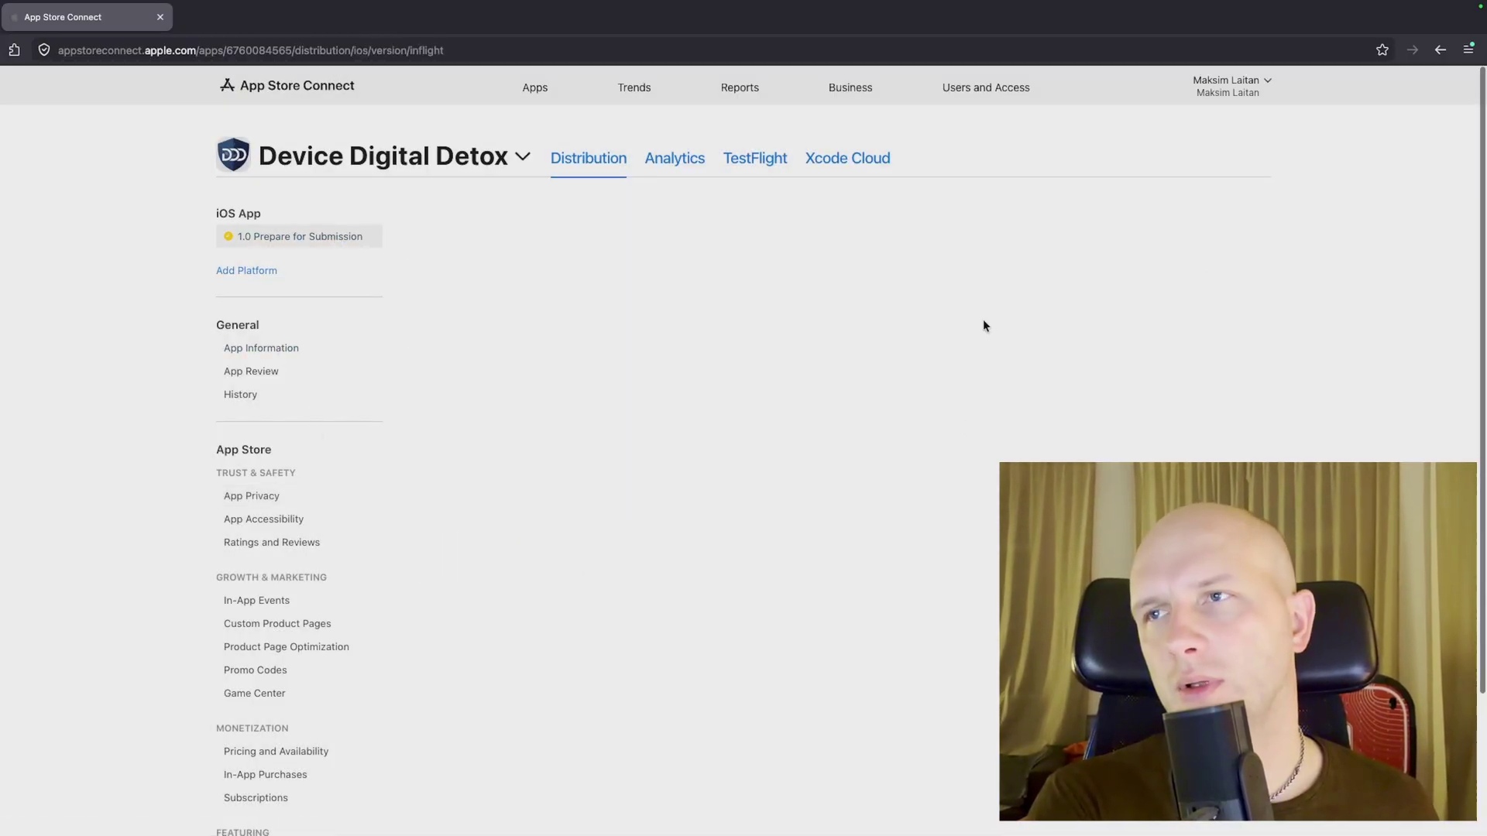
{"action": "left_click", "coordinate": [1230, 214]}
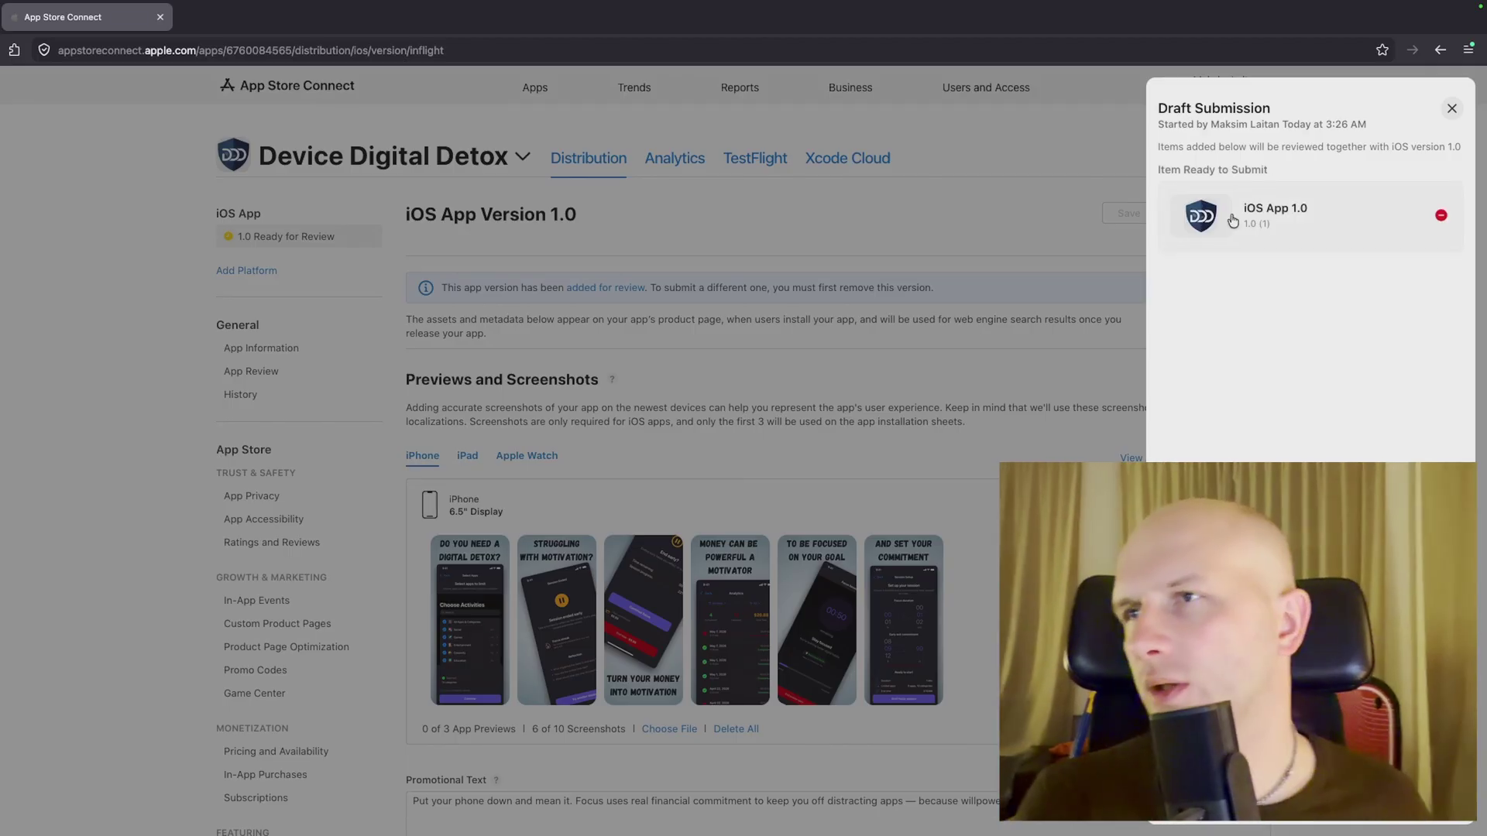
{"action": "left_click", "coordinate": [1276, 234]}
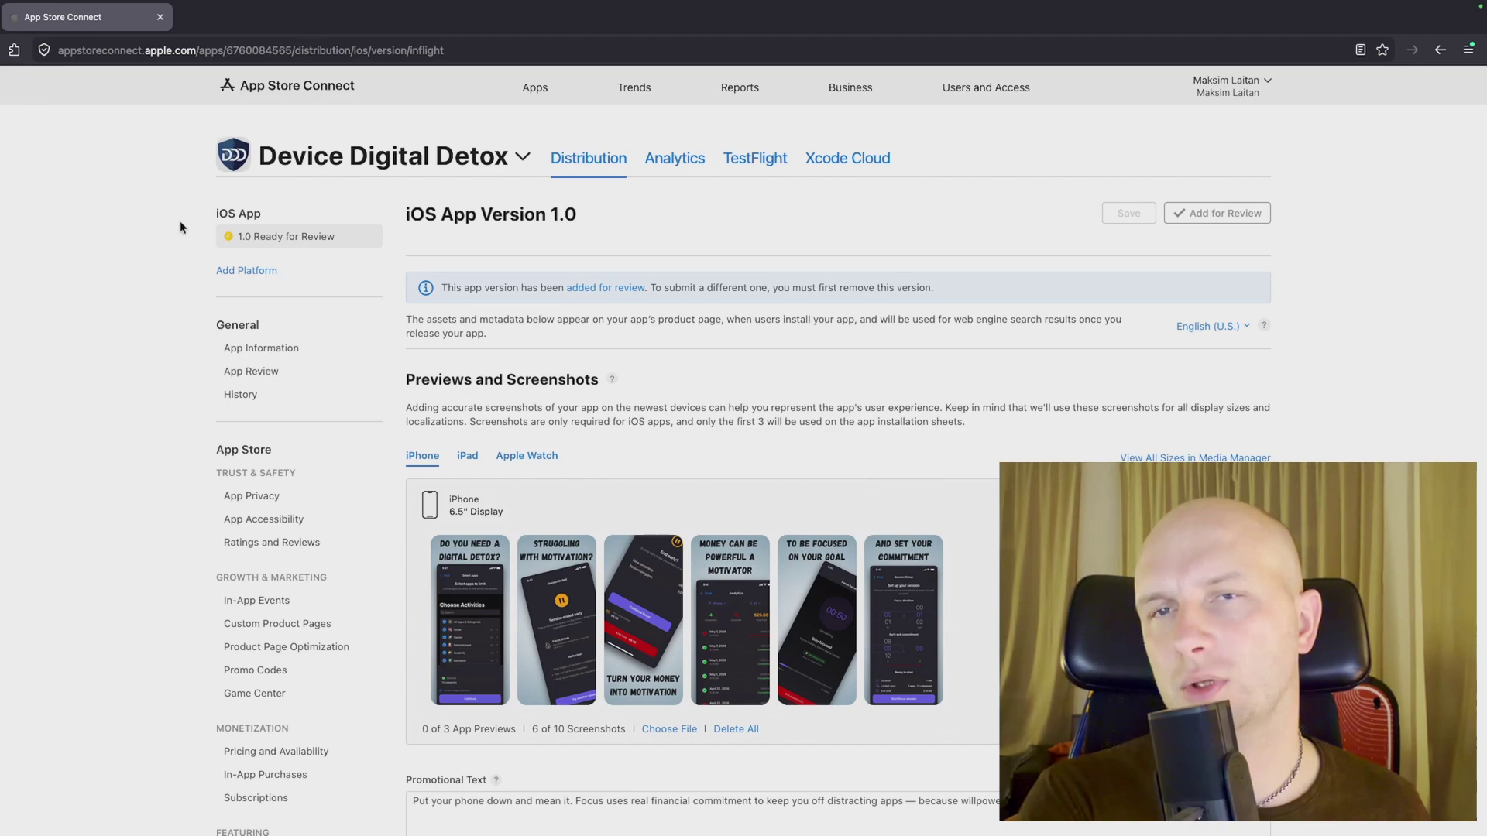